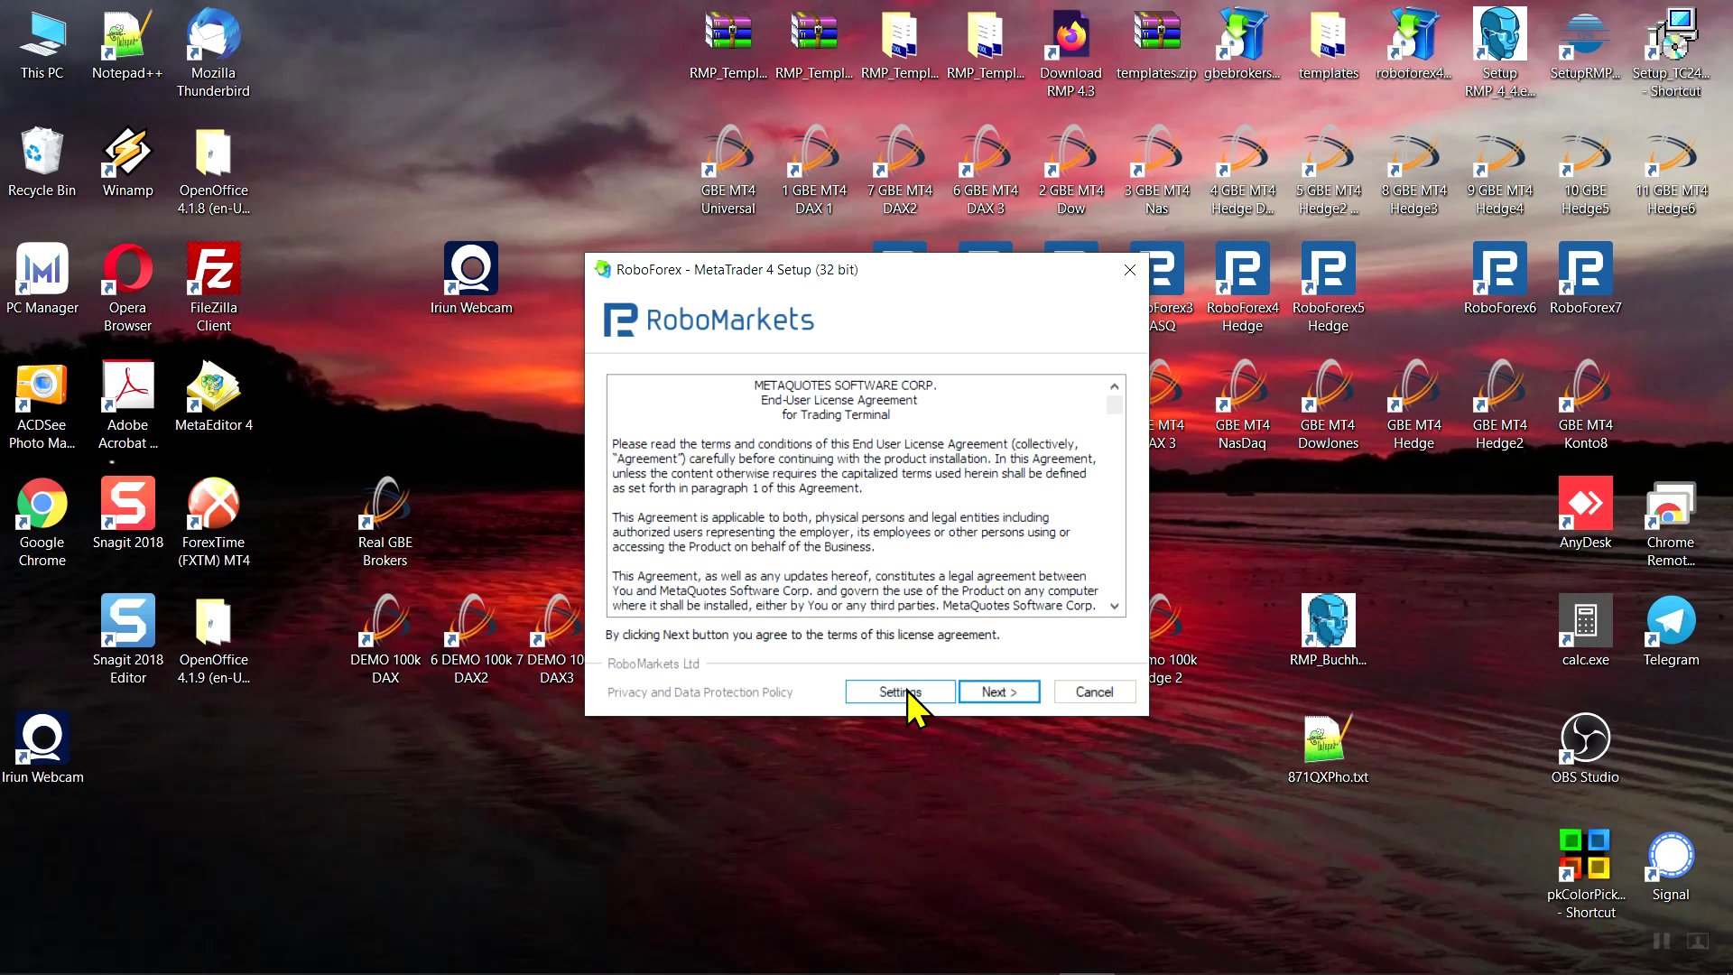
# - Open the setup's installation settings and check the existing terminal folders inside C:\MetaTraderRoboForex
pyautogui.click(903, 692)
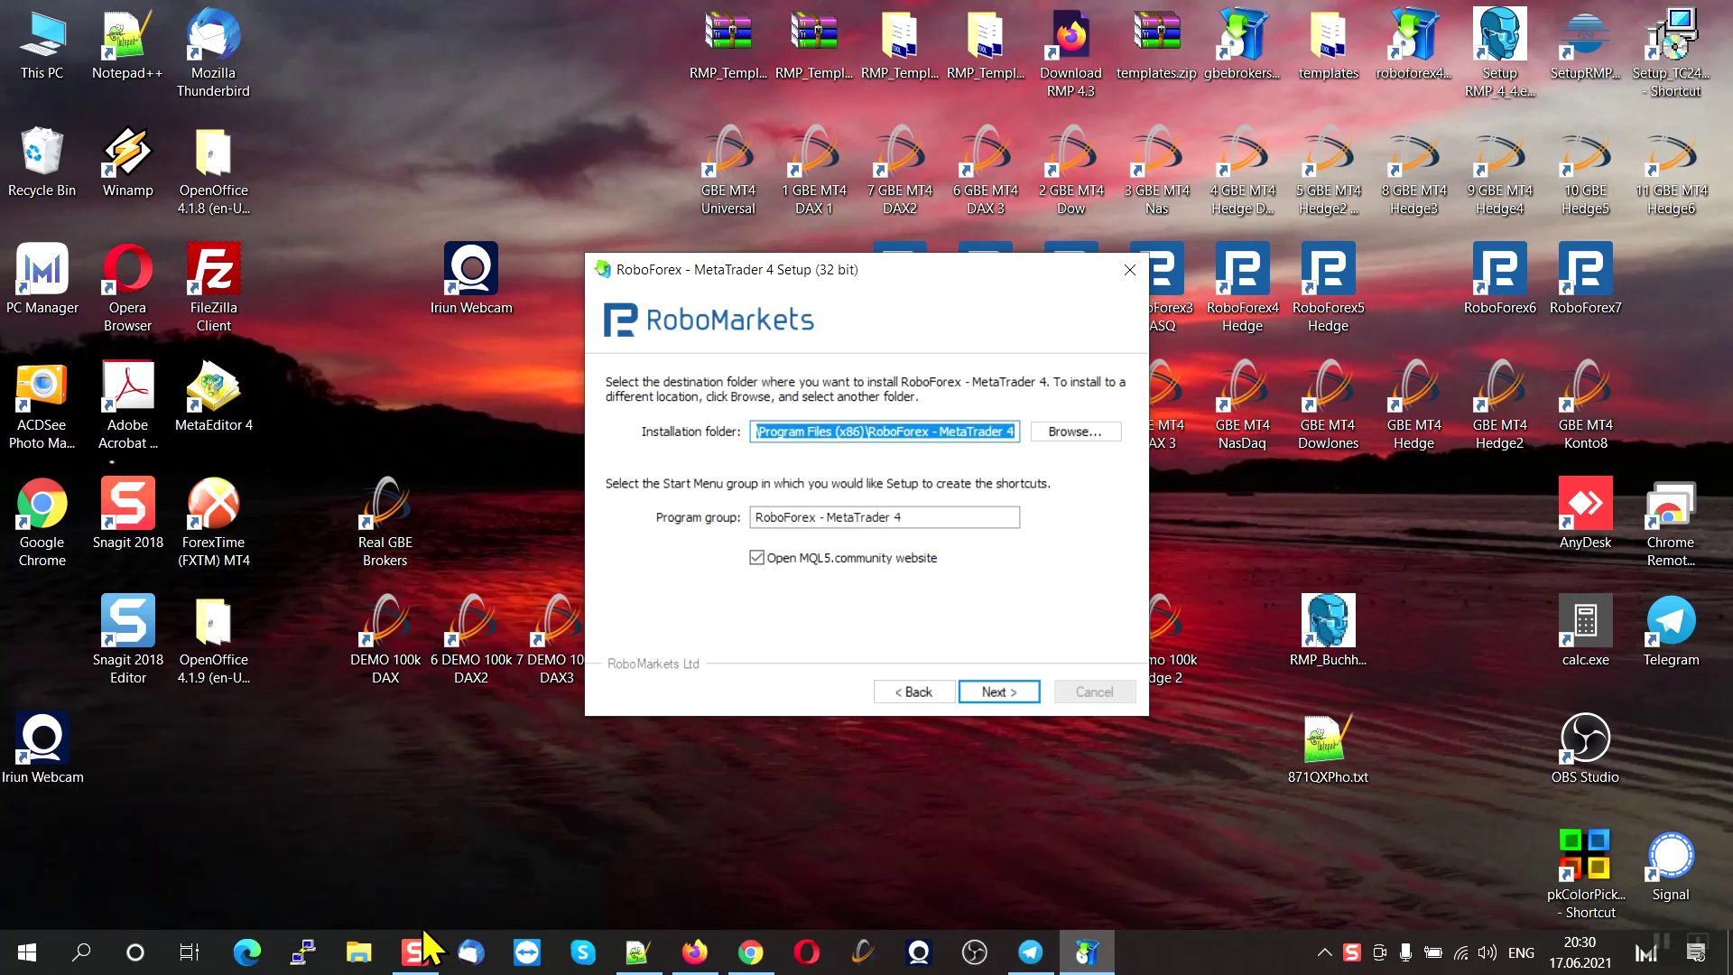
pyautogui.click(364, 948)
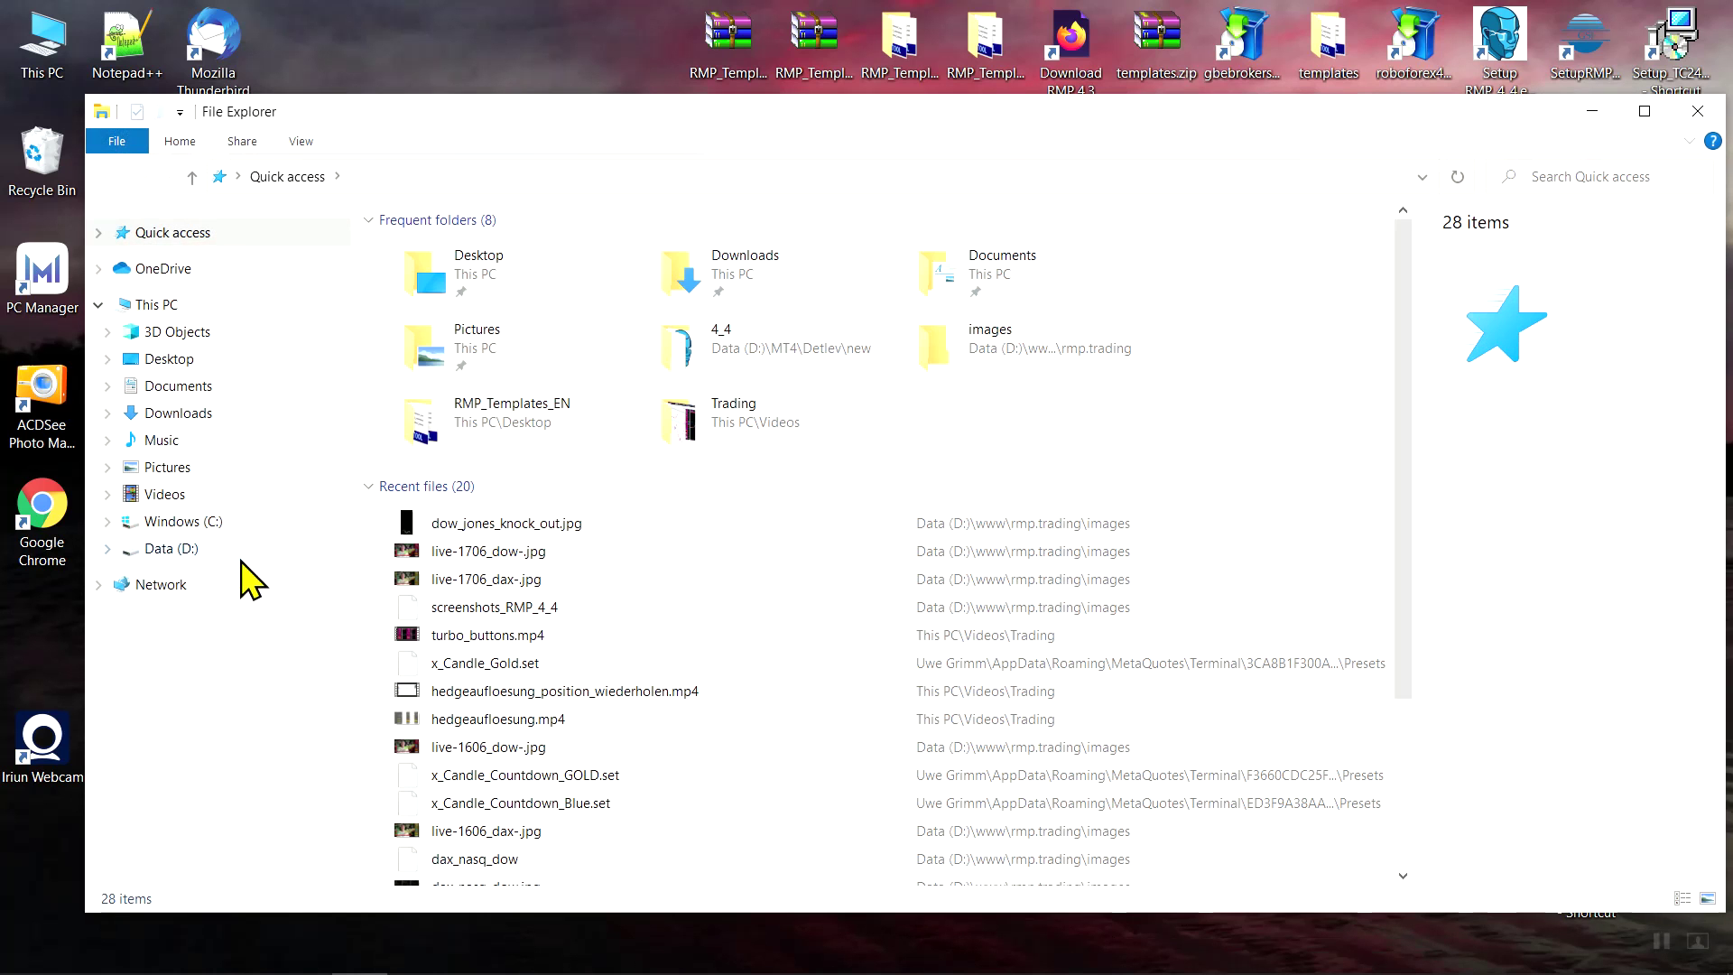
pyautogui.click(169, 526)
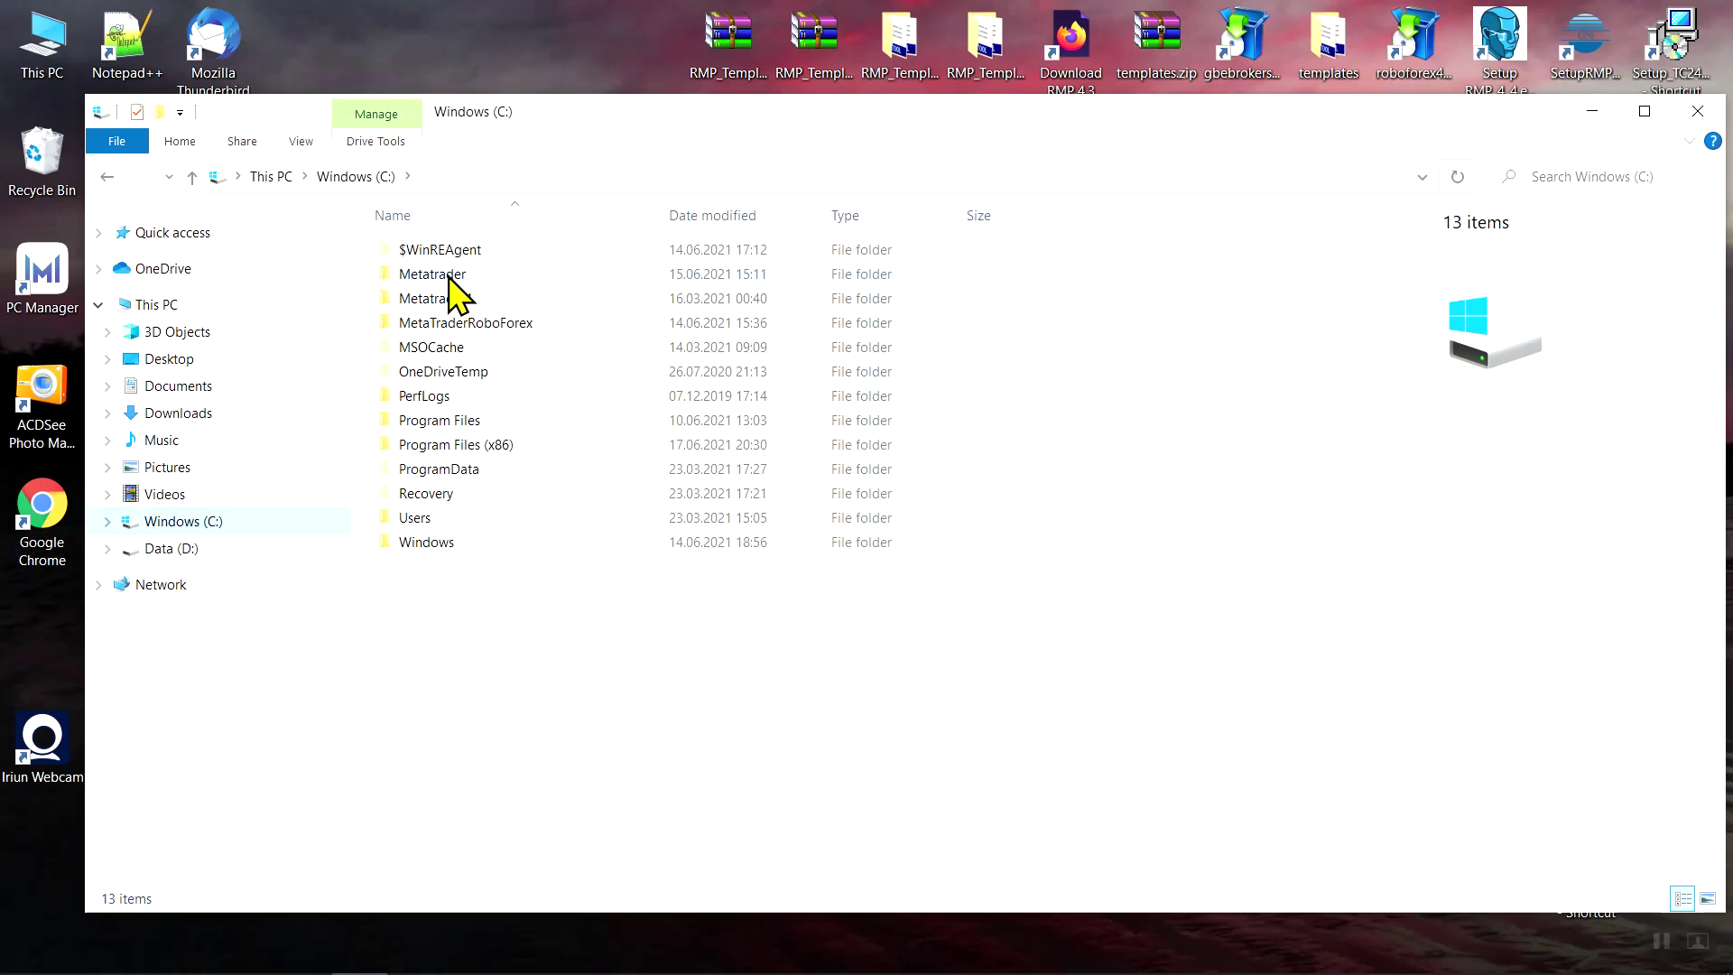
pyautogui.click(448, 332)
pyautogui.click(491, 327)
pyautogui.rightClick(488, 343)
pyautogui.click(534, 393)
pyautogui.doubleClick(389, 325)
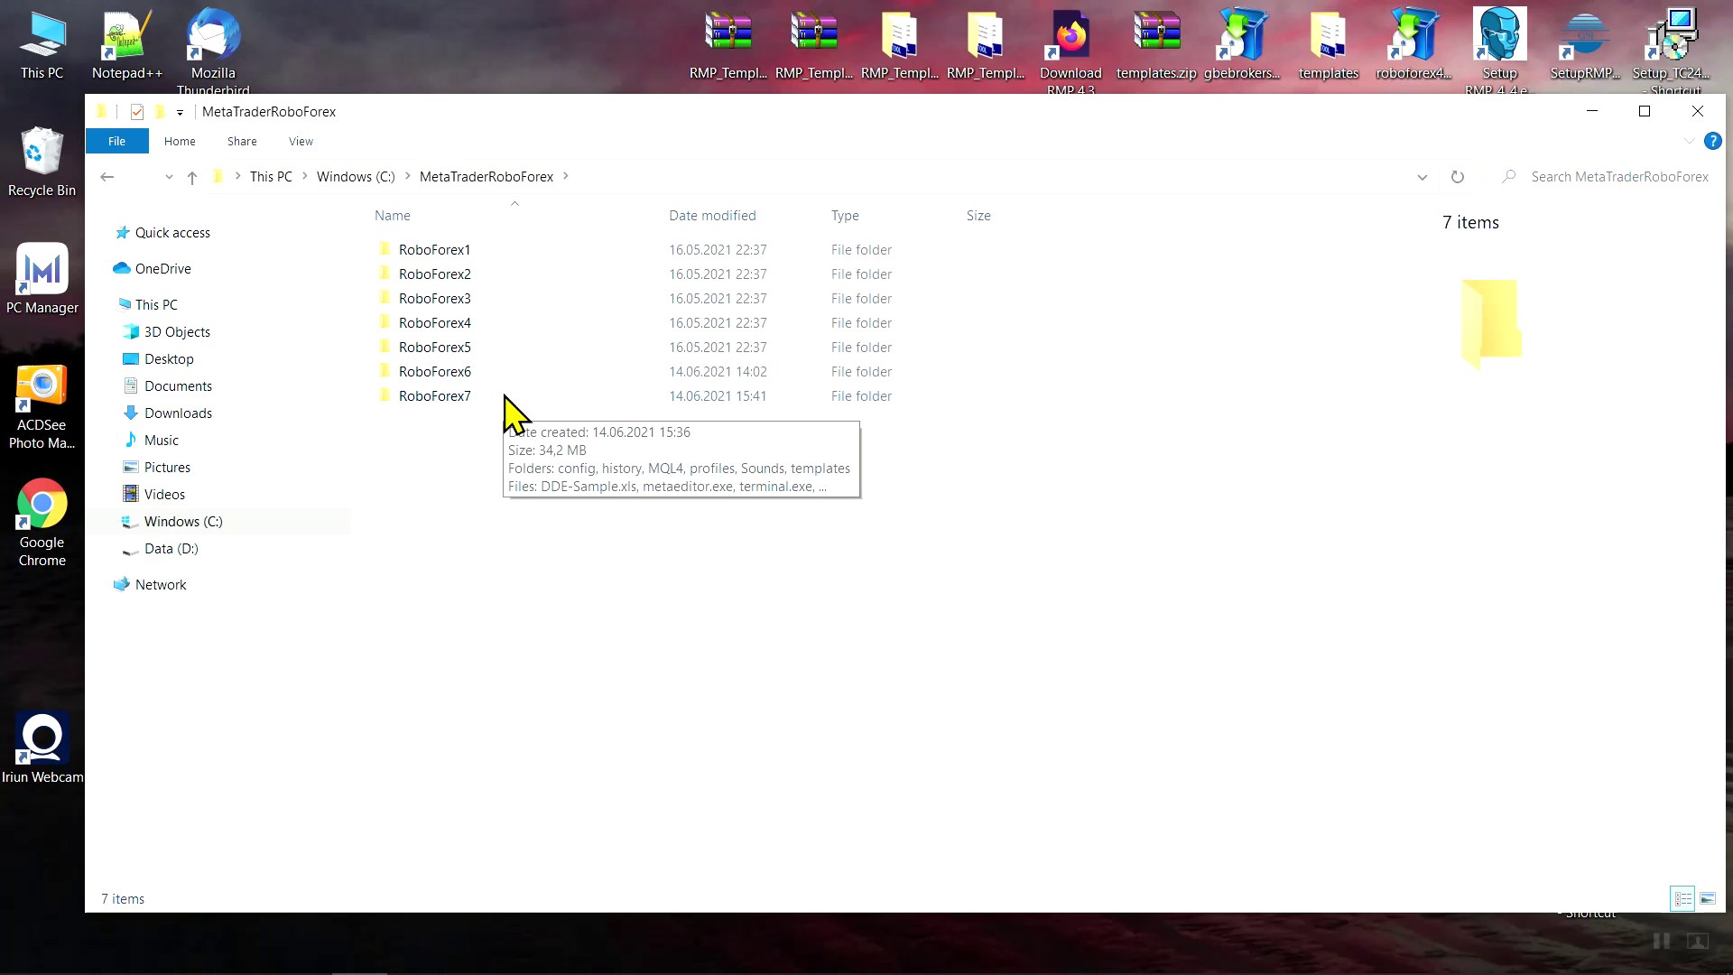
pyautogui.click(1699, 112)
# - Set the installation folder to C:\MetaTraderRoboForex\RoboForex8
pyautogui.click(857, 432)
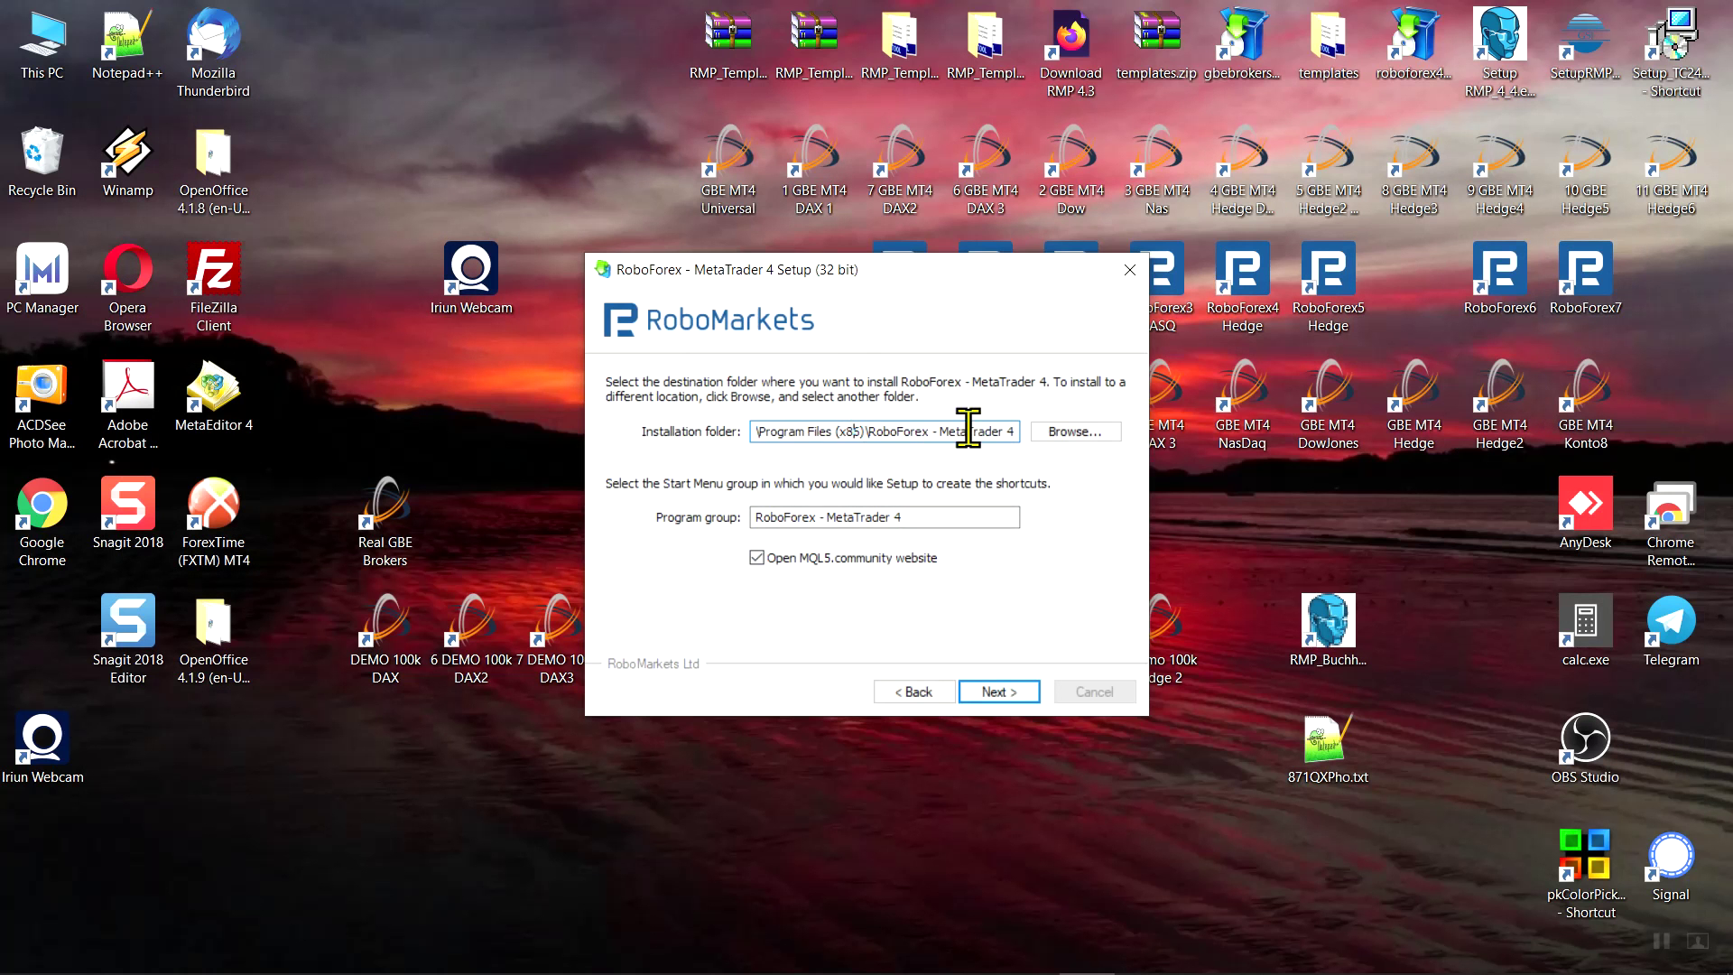
pyautogui.moveTo(1016, 431); pyautogui.dragTo(772, 431)
pyautogui.hotkey('ctrl', 'v')
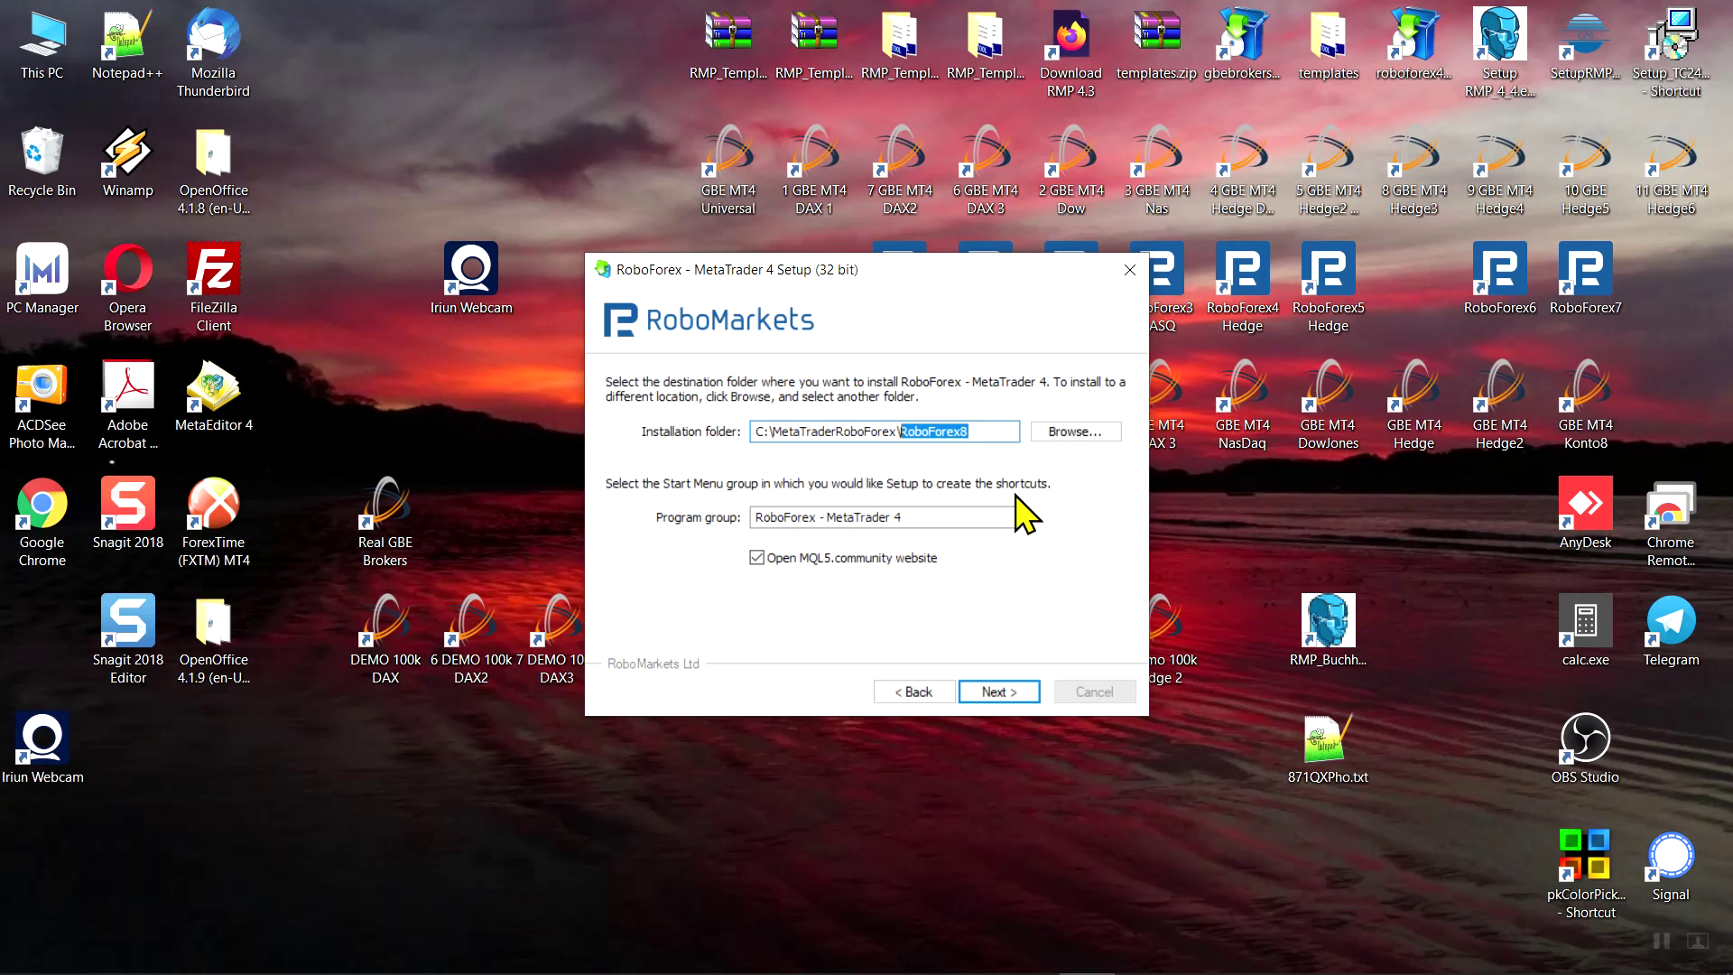
# - Set the program group to RoboForex8 and start the installation without opening the MQL5.community website
pyautogui.moveTo(944, 515); pyautogui.dragTo(646, 511)
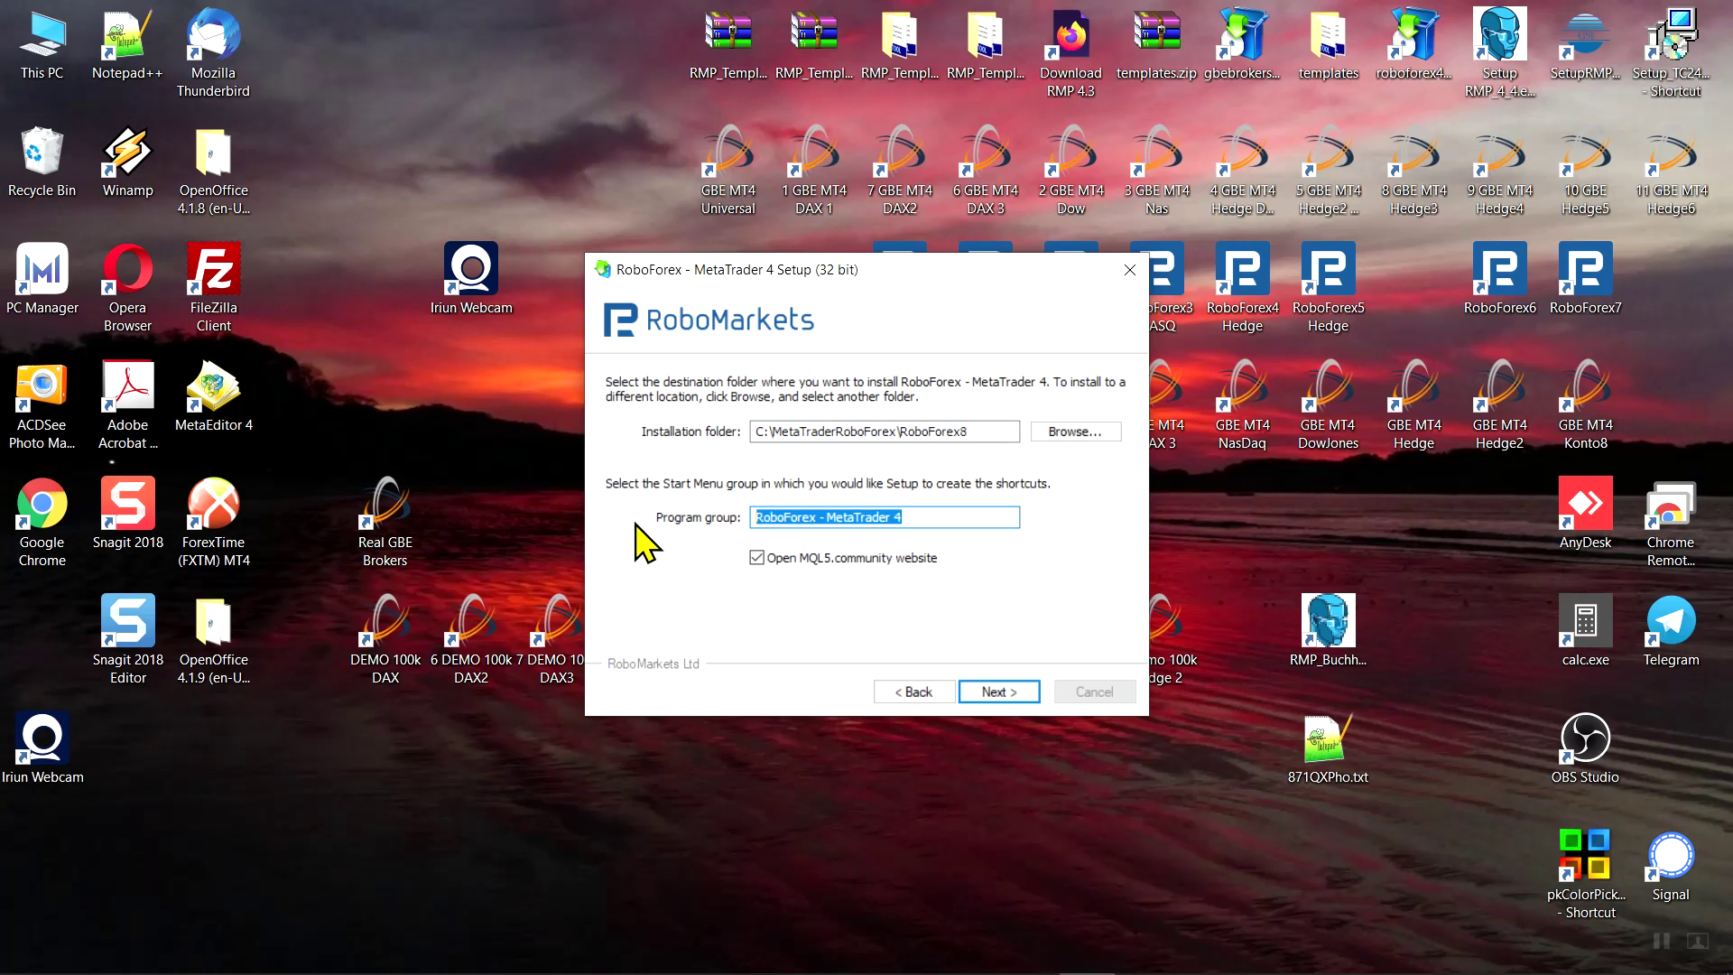
pyautogui.hotkey('ctrl', 'v')
pyautogui.click(756, 558)
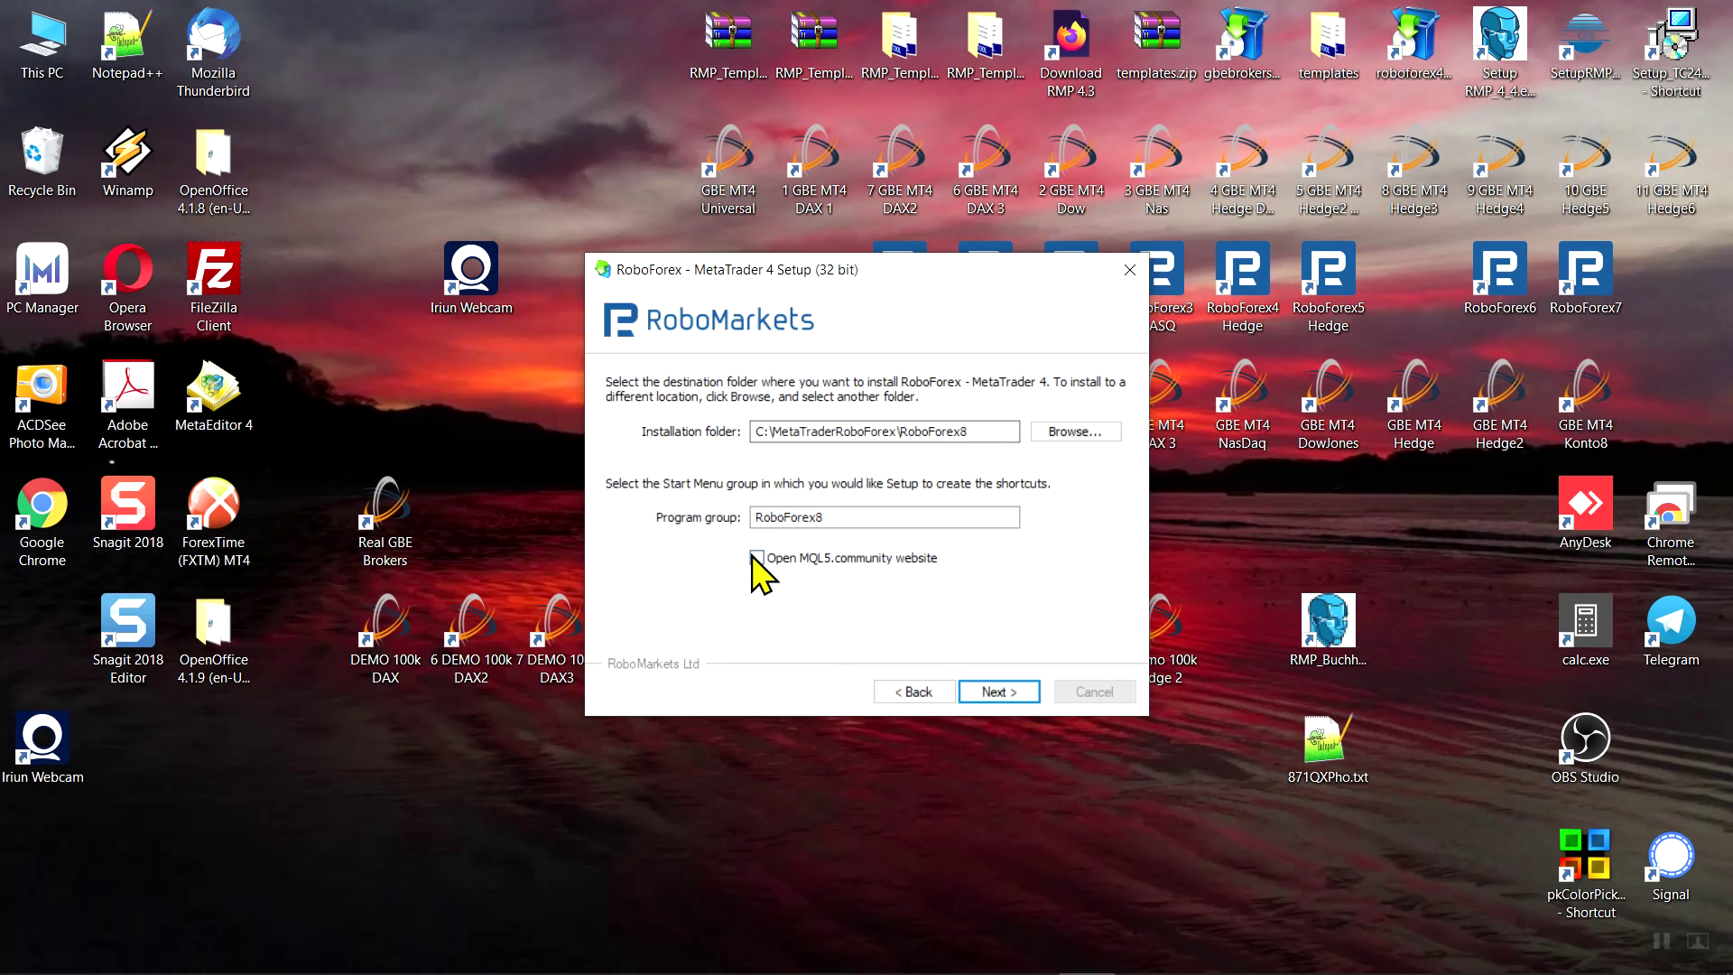
pyautogui.click(1007, 692)
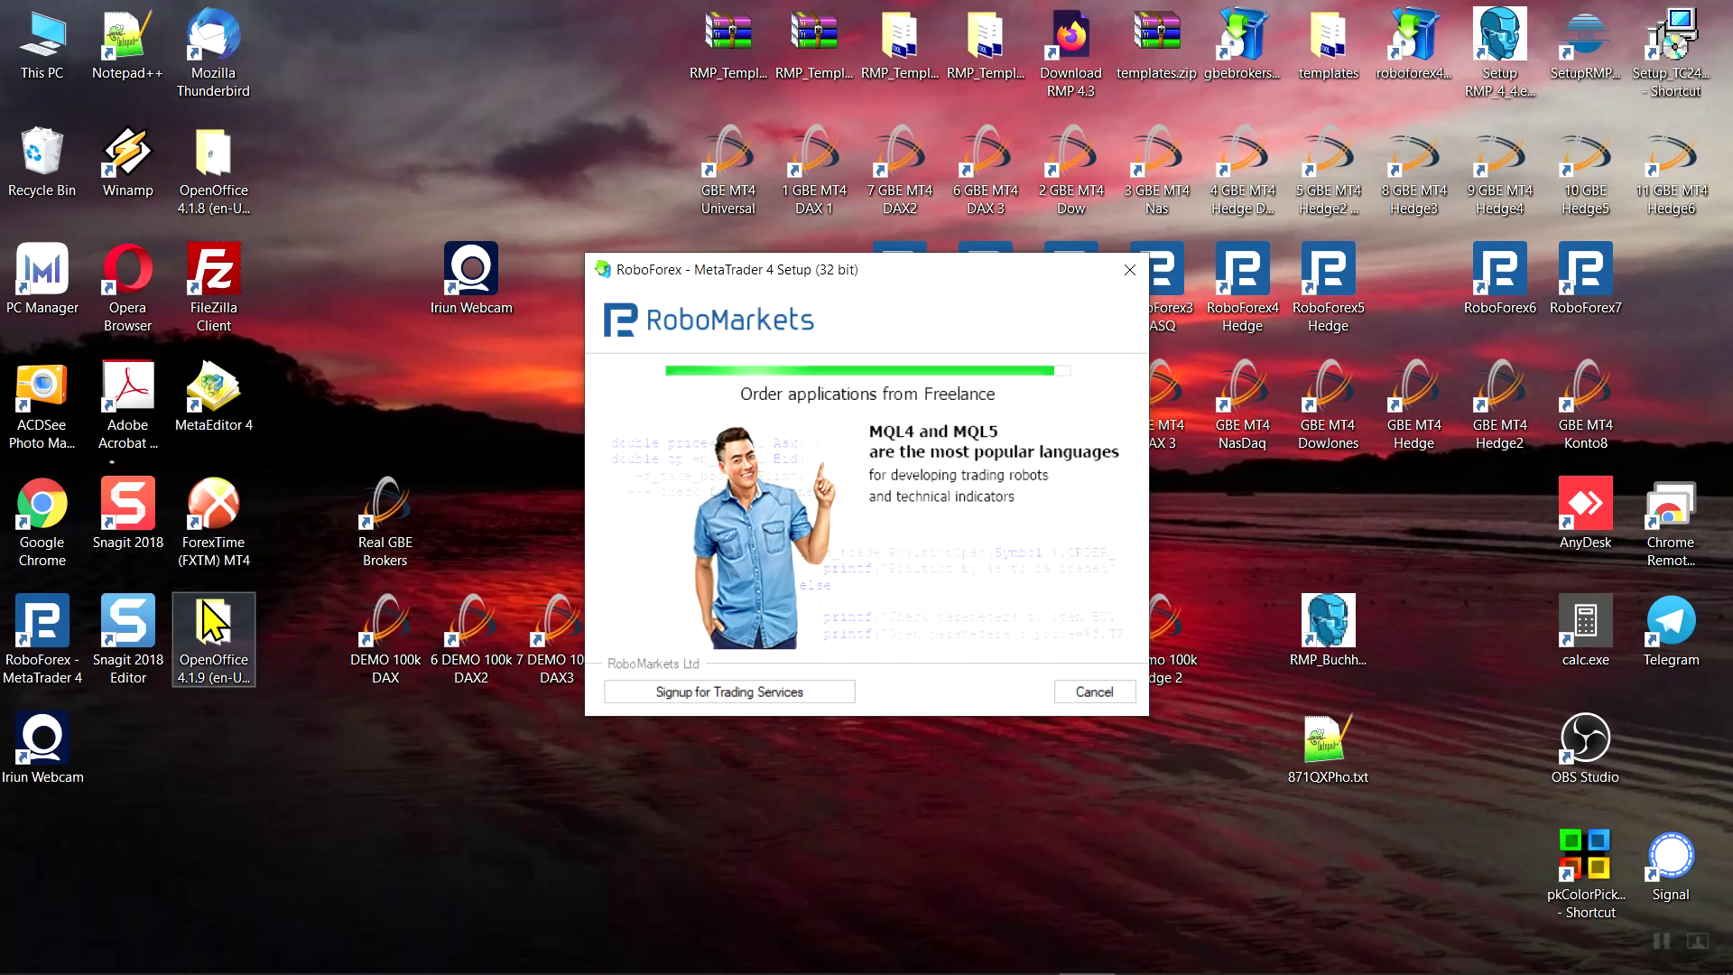
# - Finish the setup and place the new RoboForex - MetaTrader 4 desktop shortcut beside the RoboForex7 shortcut
pyautogui.moveTo(412, 794); pyautogui.dragTo(431, 793)
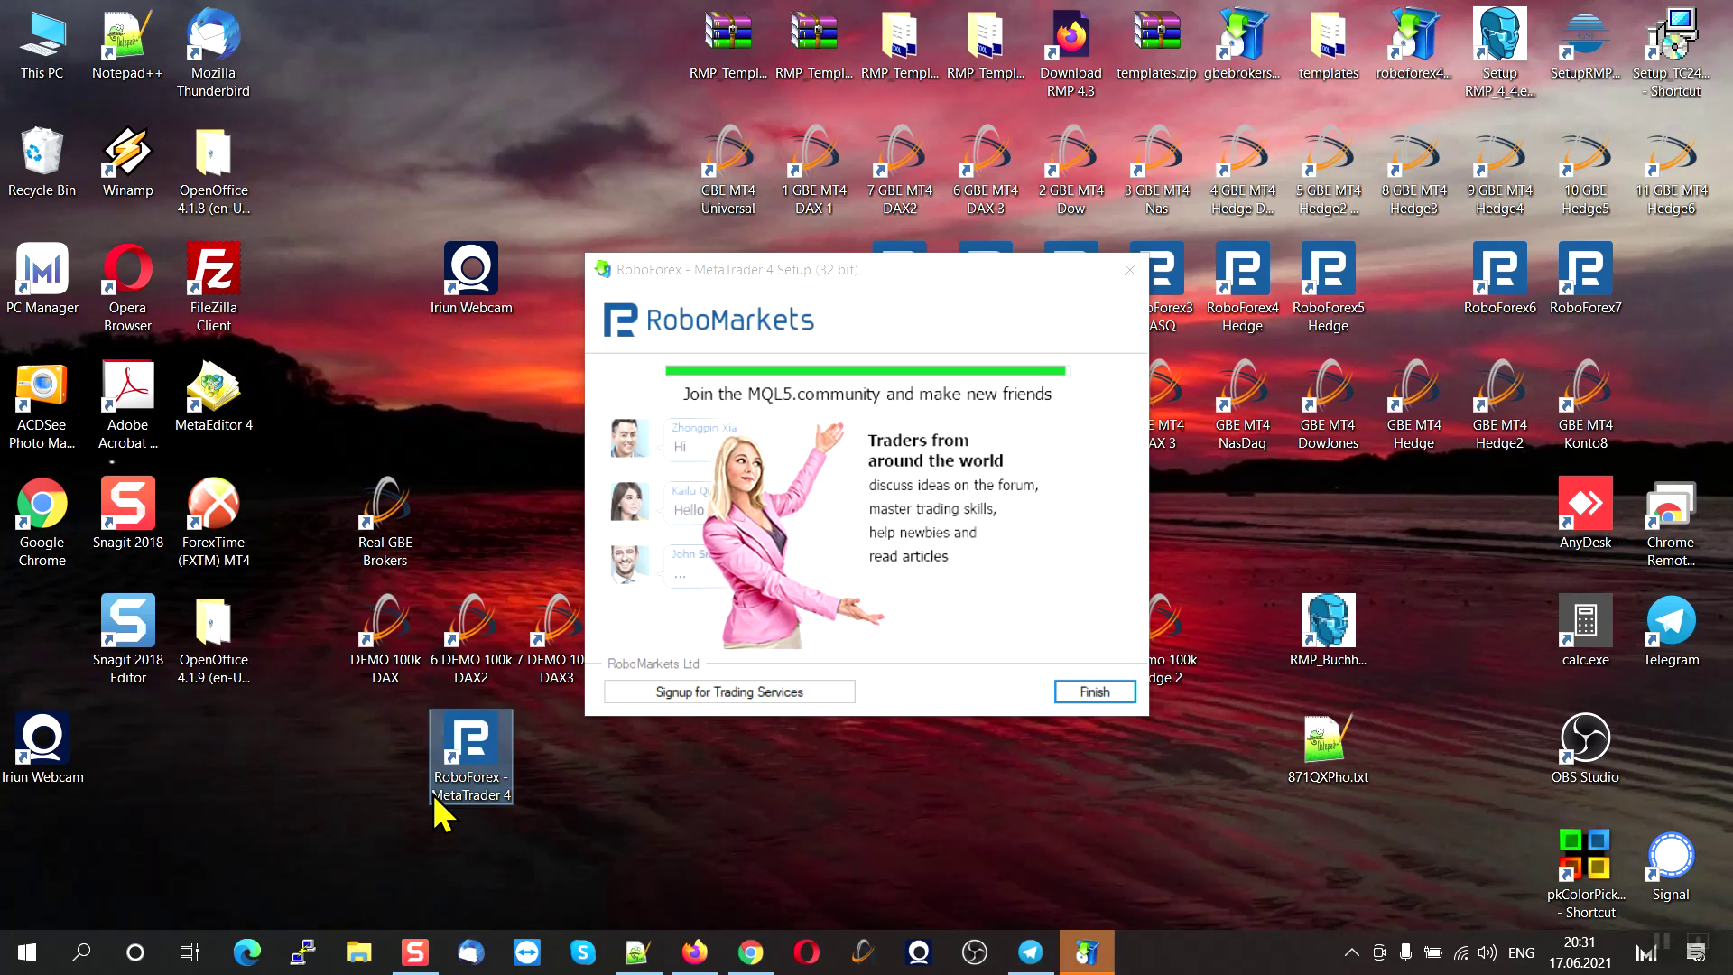
pyautogui.click(1094, 693)
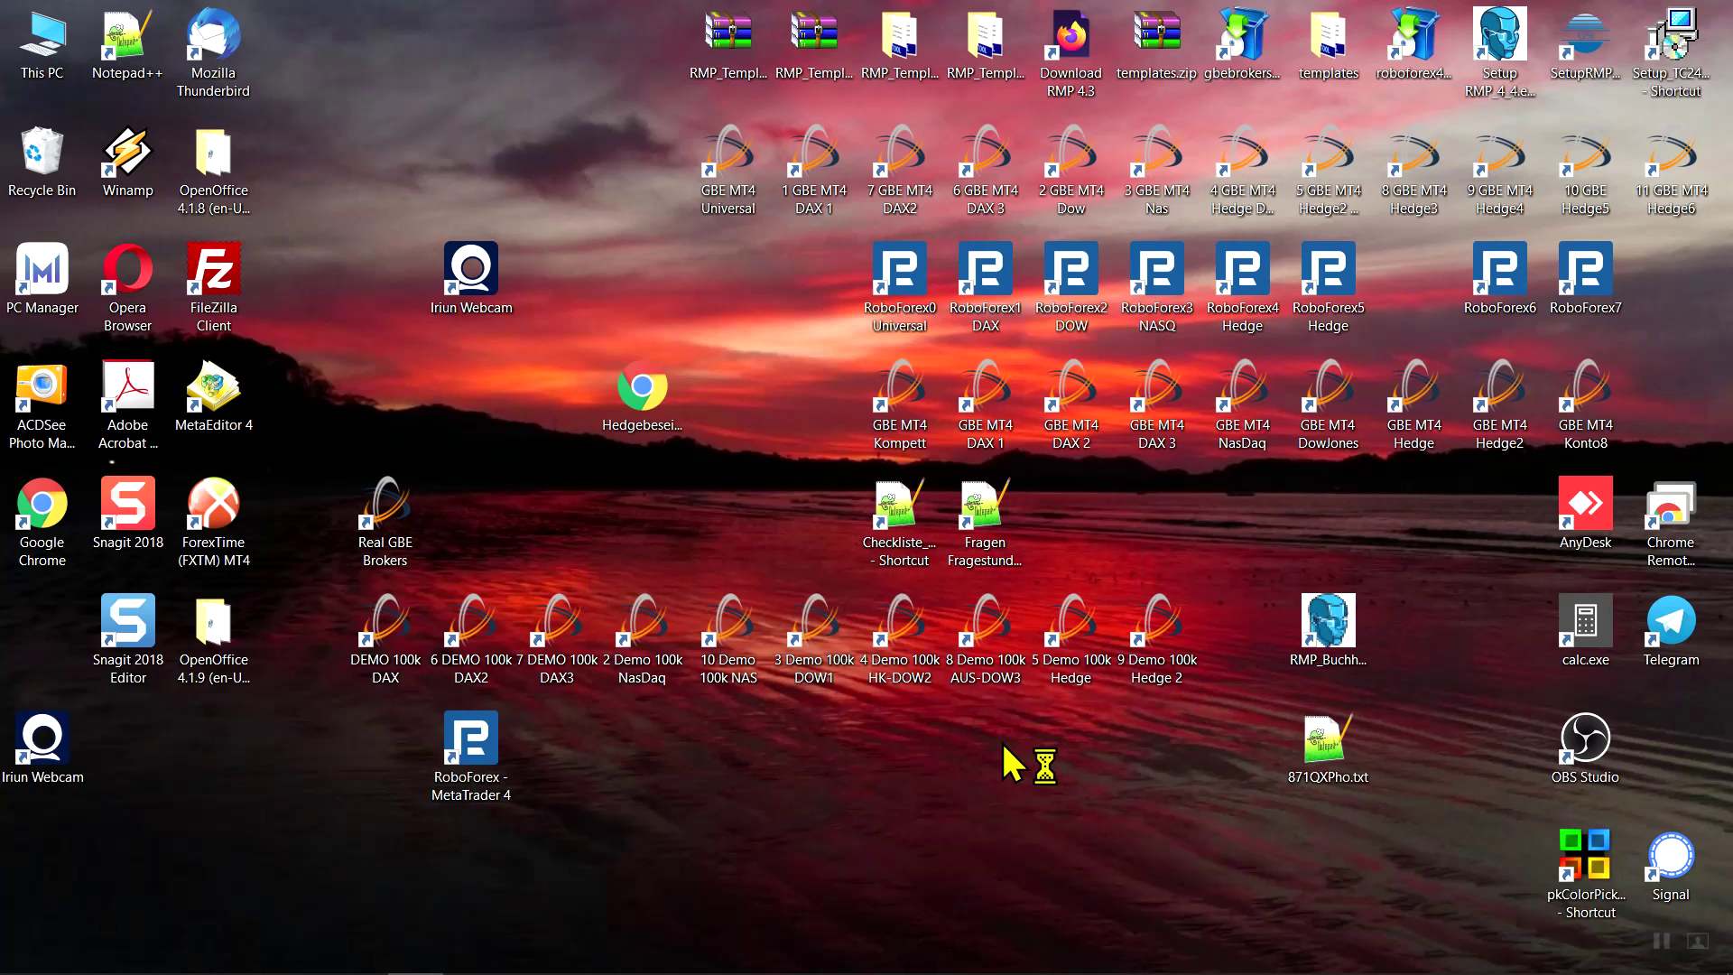
pyautogui.moveTo(464, 739); pyautogui.dragTo(1642, 266)
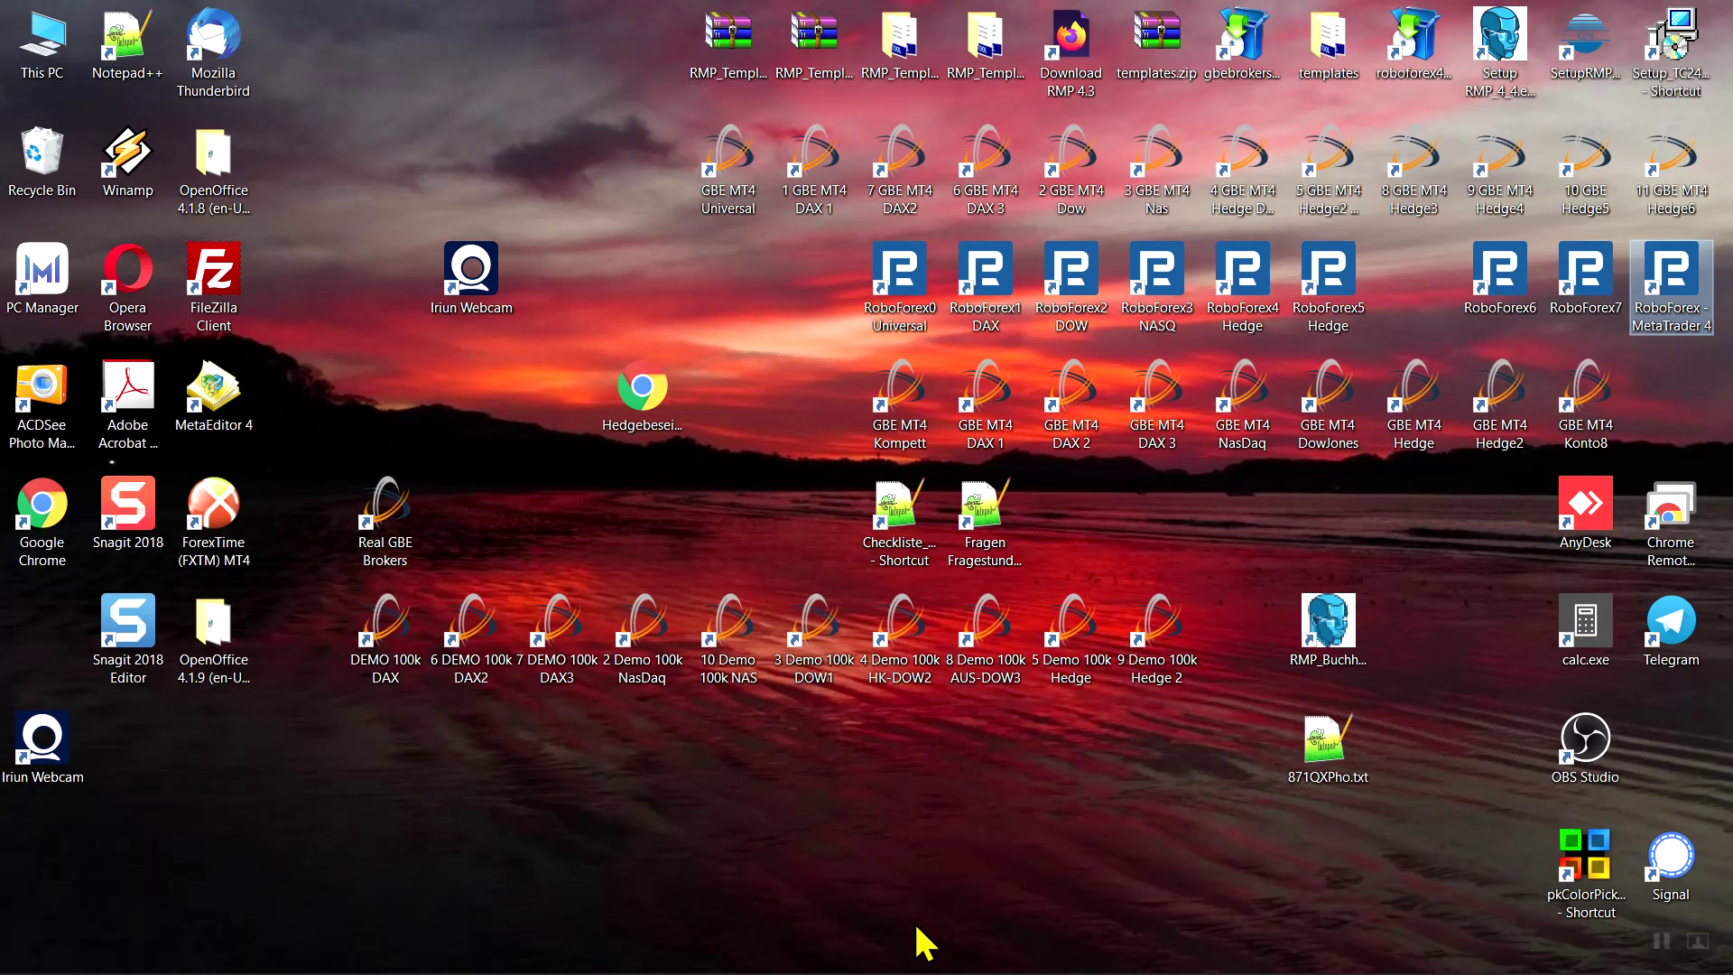
# - Switch to the newly installed MetaTrader 4 terminal and choose RoboForex-DemoPro as the trading server
pyautogui.click(959, 947)
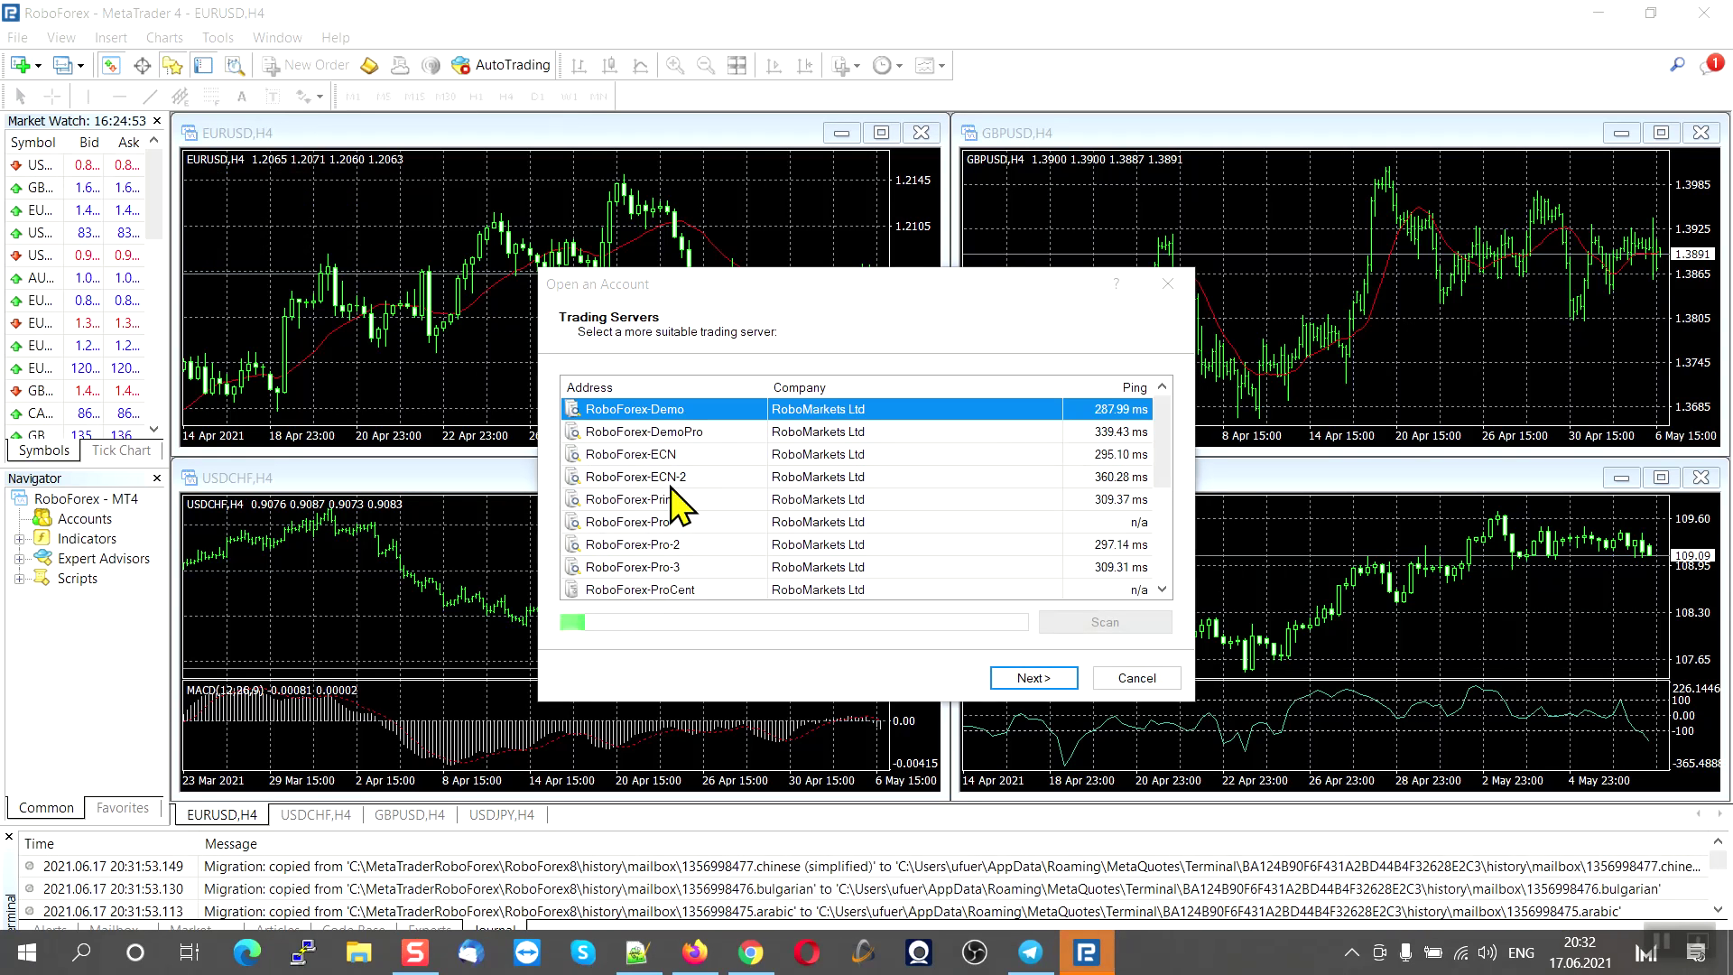
pyautogui.click(678, 432)
pyautogui.click(1034, 679)
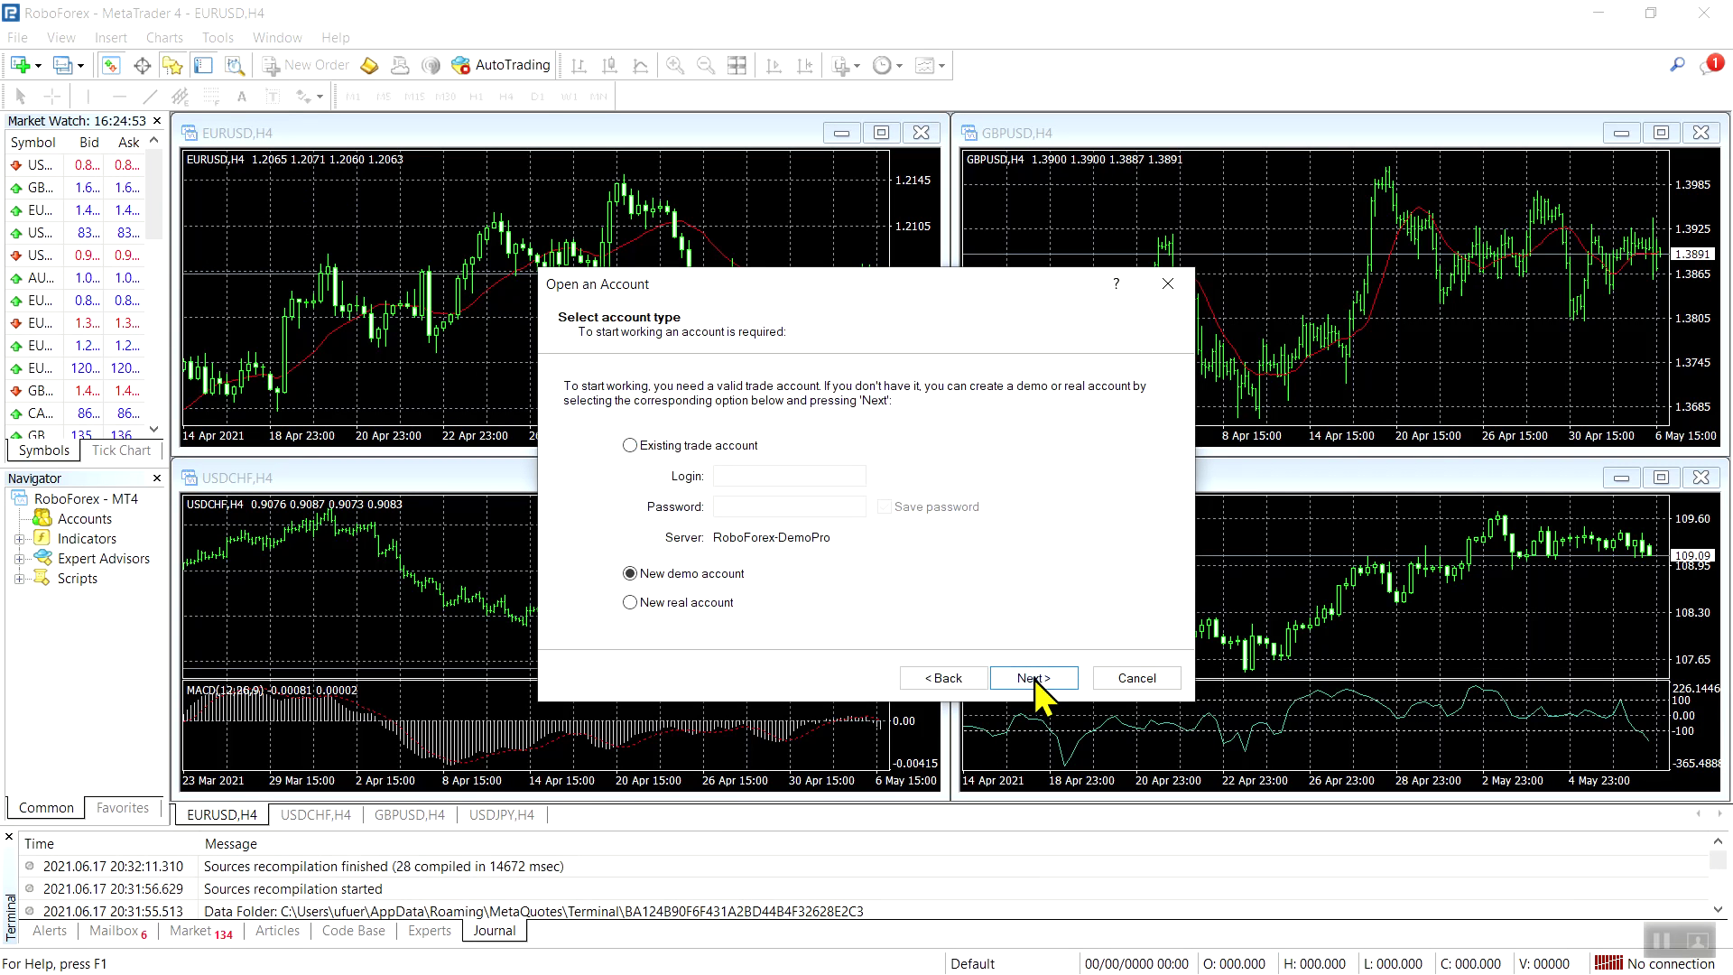
# - Log in to an existing trade account by entering the account login and password, with the password saved
pyautogui.click(630, 445)
pyautogui.click(725, 472)
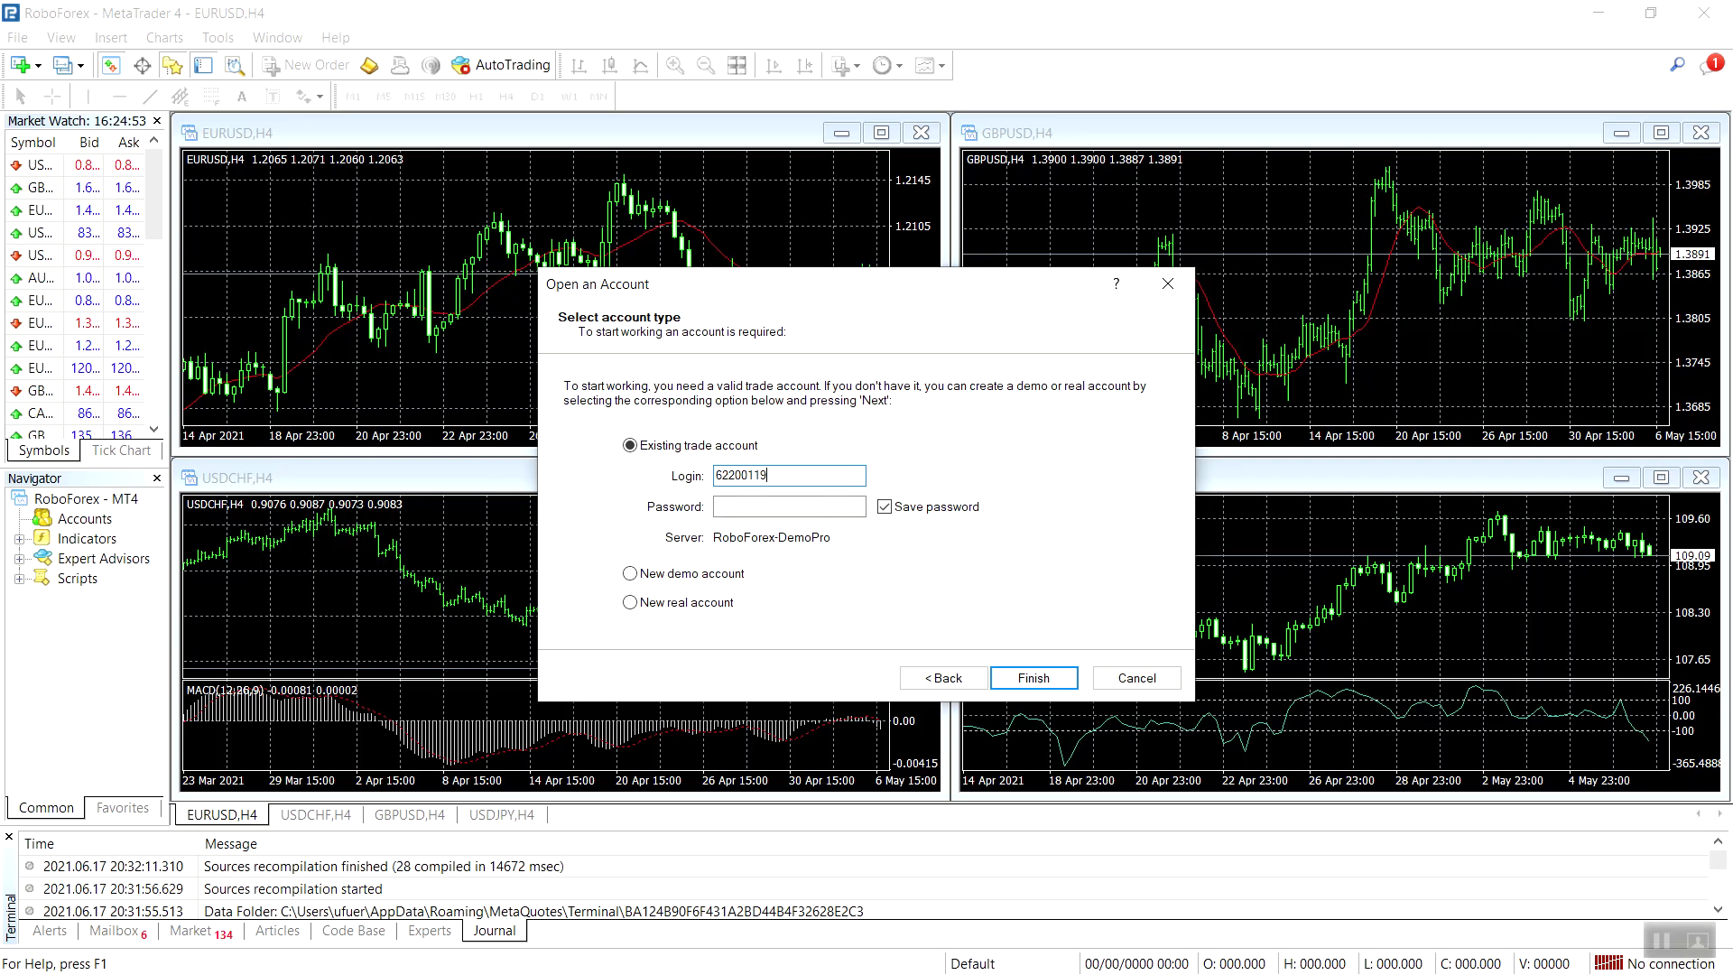
pyautogui.click(776, 504)
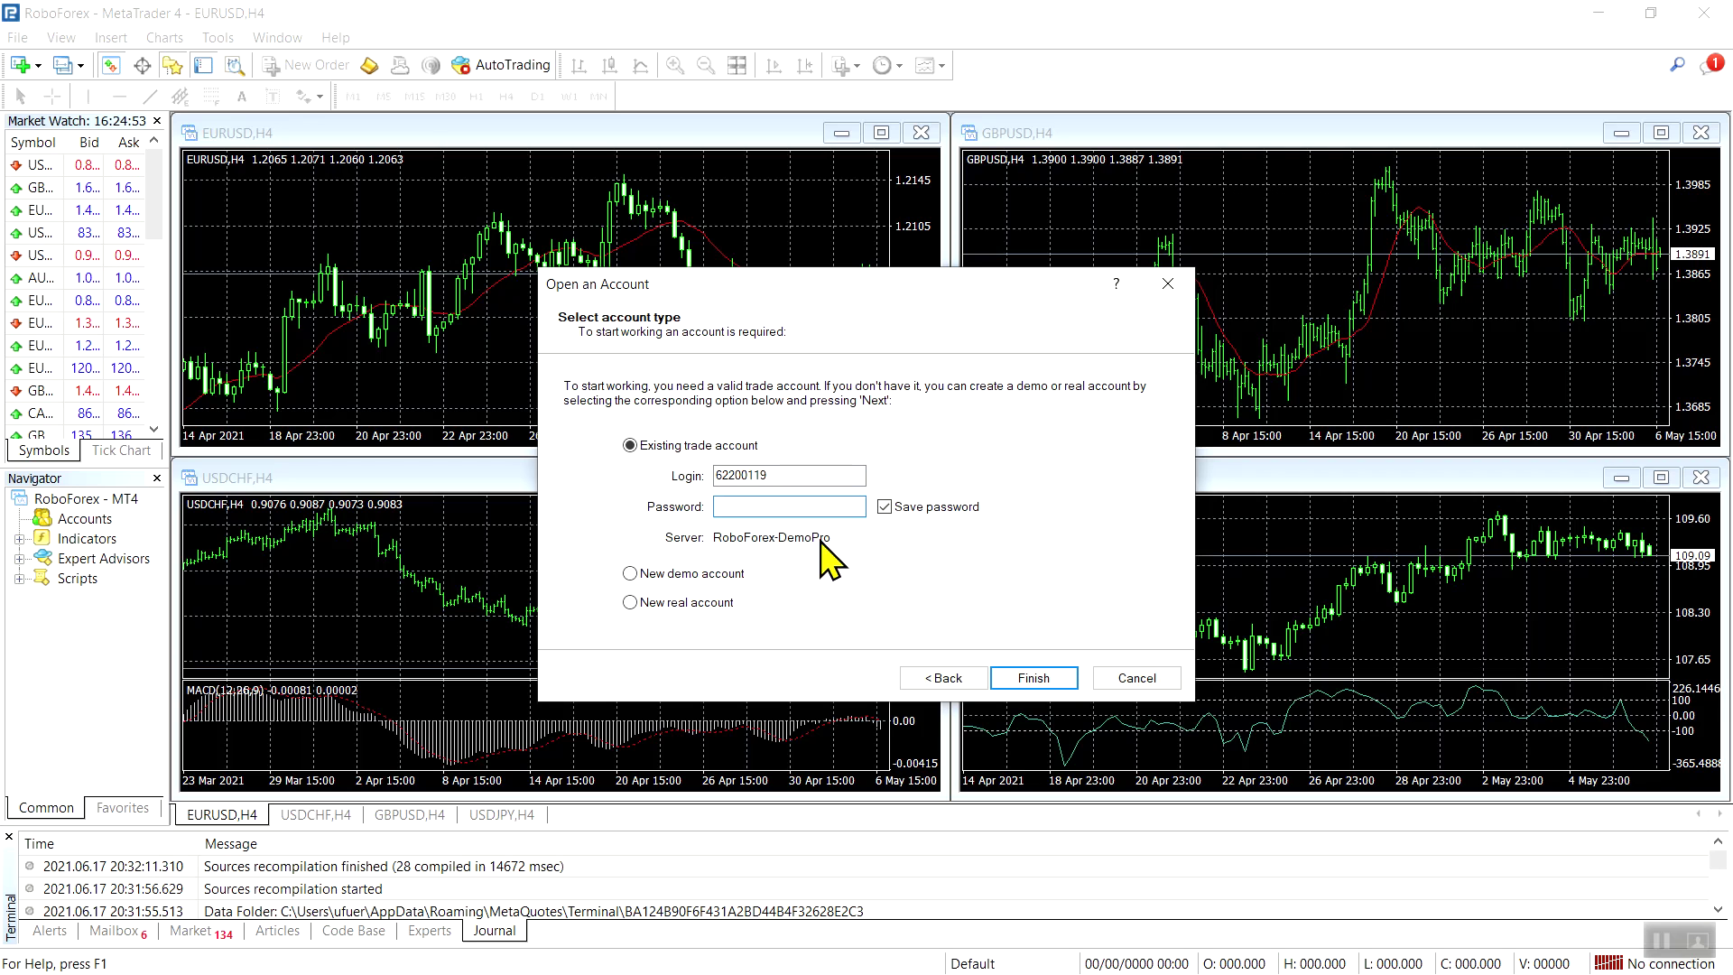
pyautogui.write('•')
pyautogui.click(1047, 680)
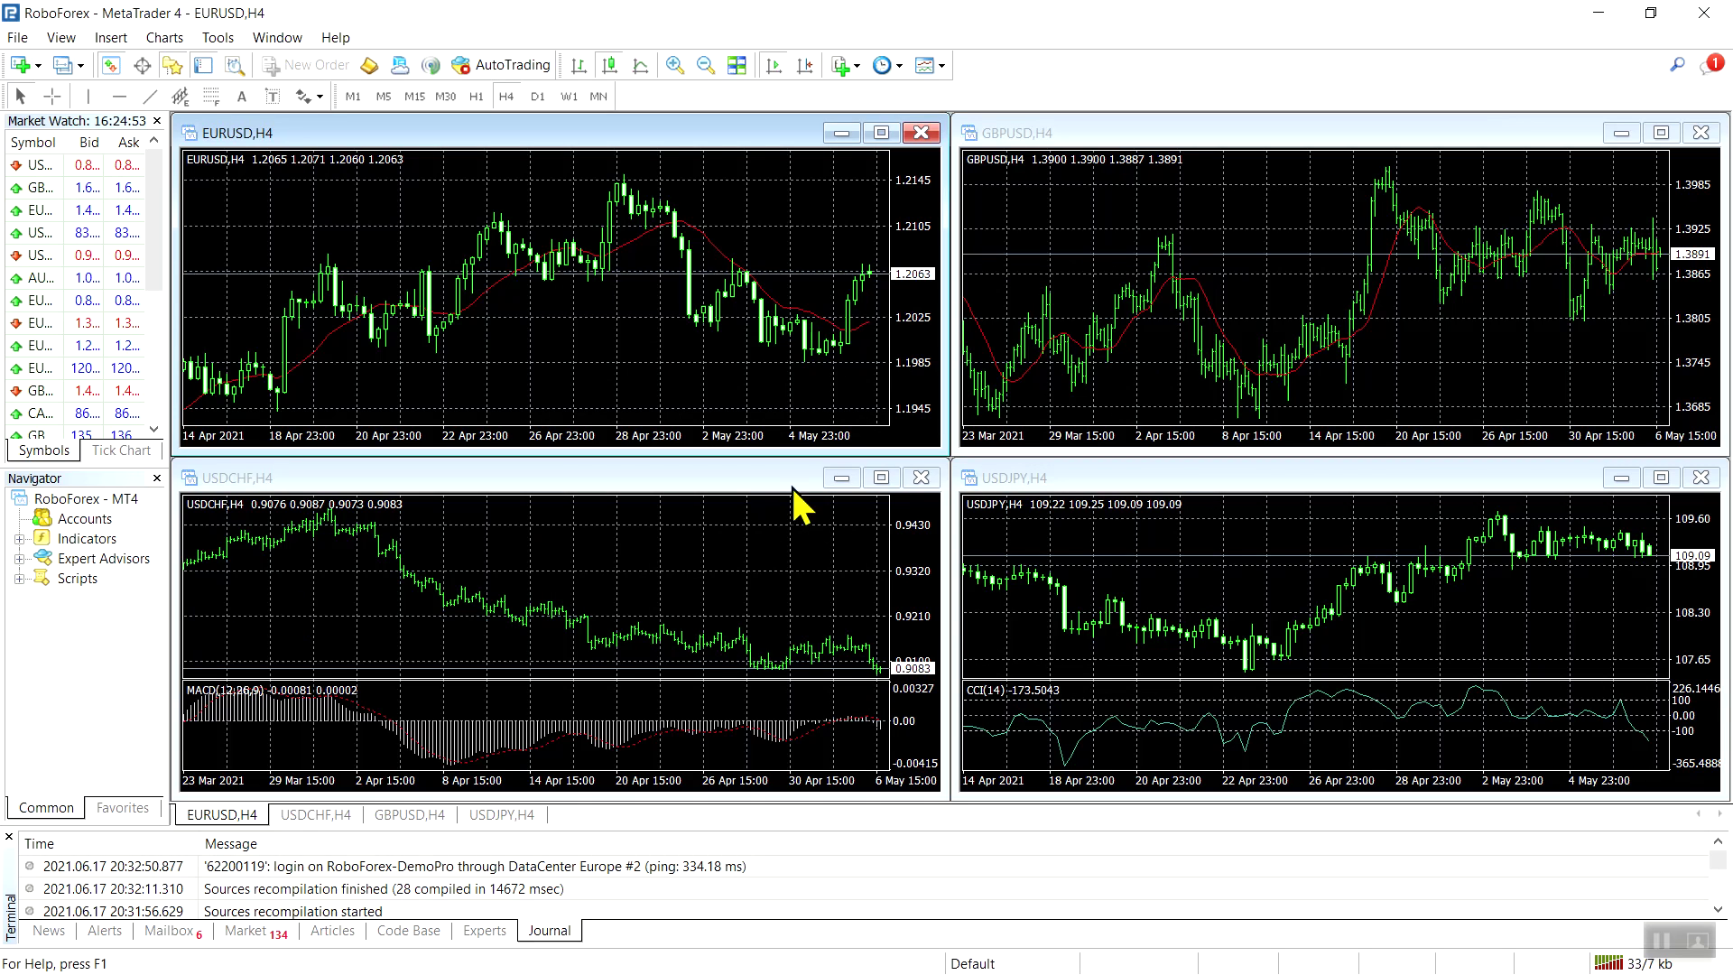
# - Close all four default charts and expand the Accounts entry in the Navigator
pyautogui.click(921, 477)
pyautogui.click(920, 133)
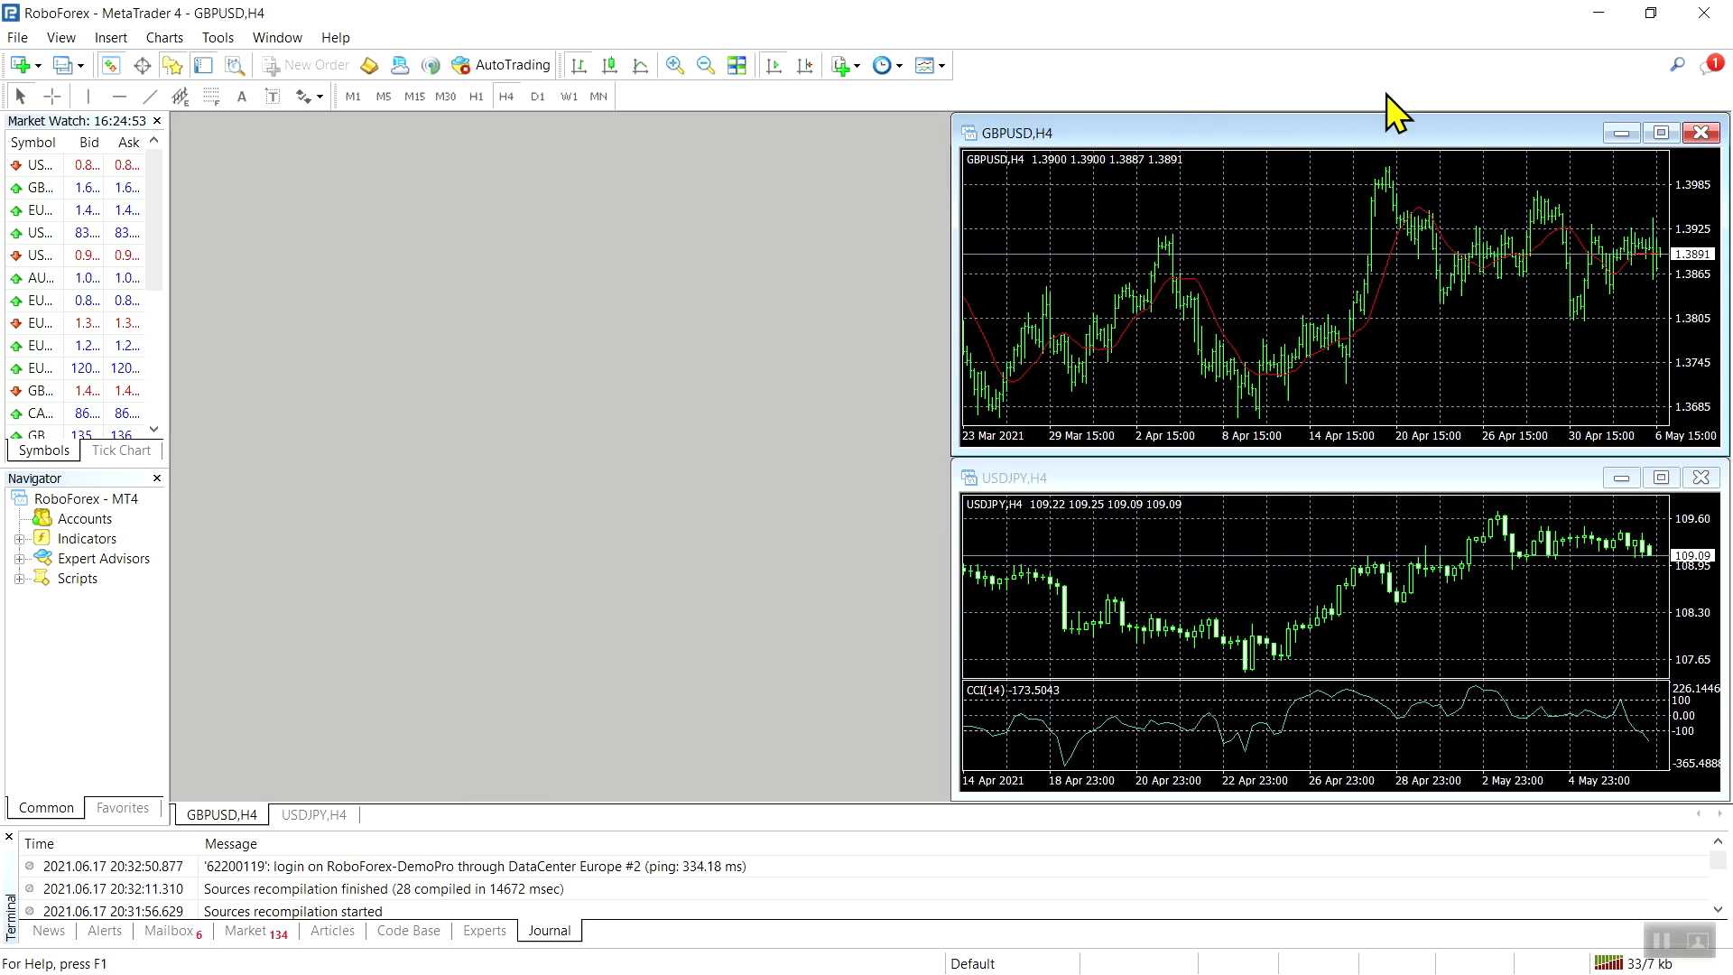
pyautogui.click(1701, 133)
pyautogui.click(1700, 478)
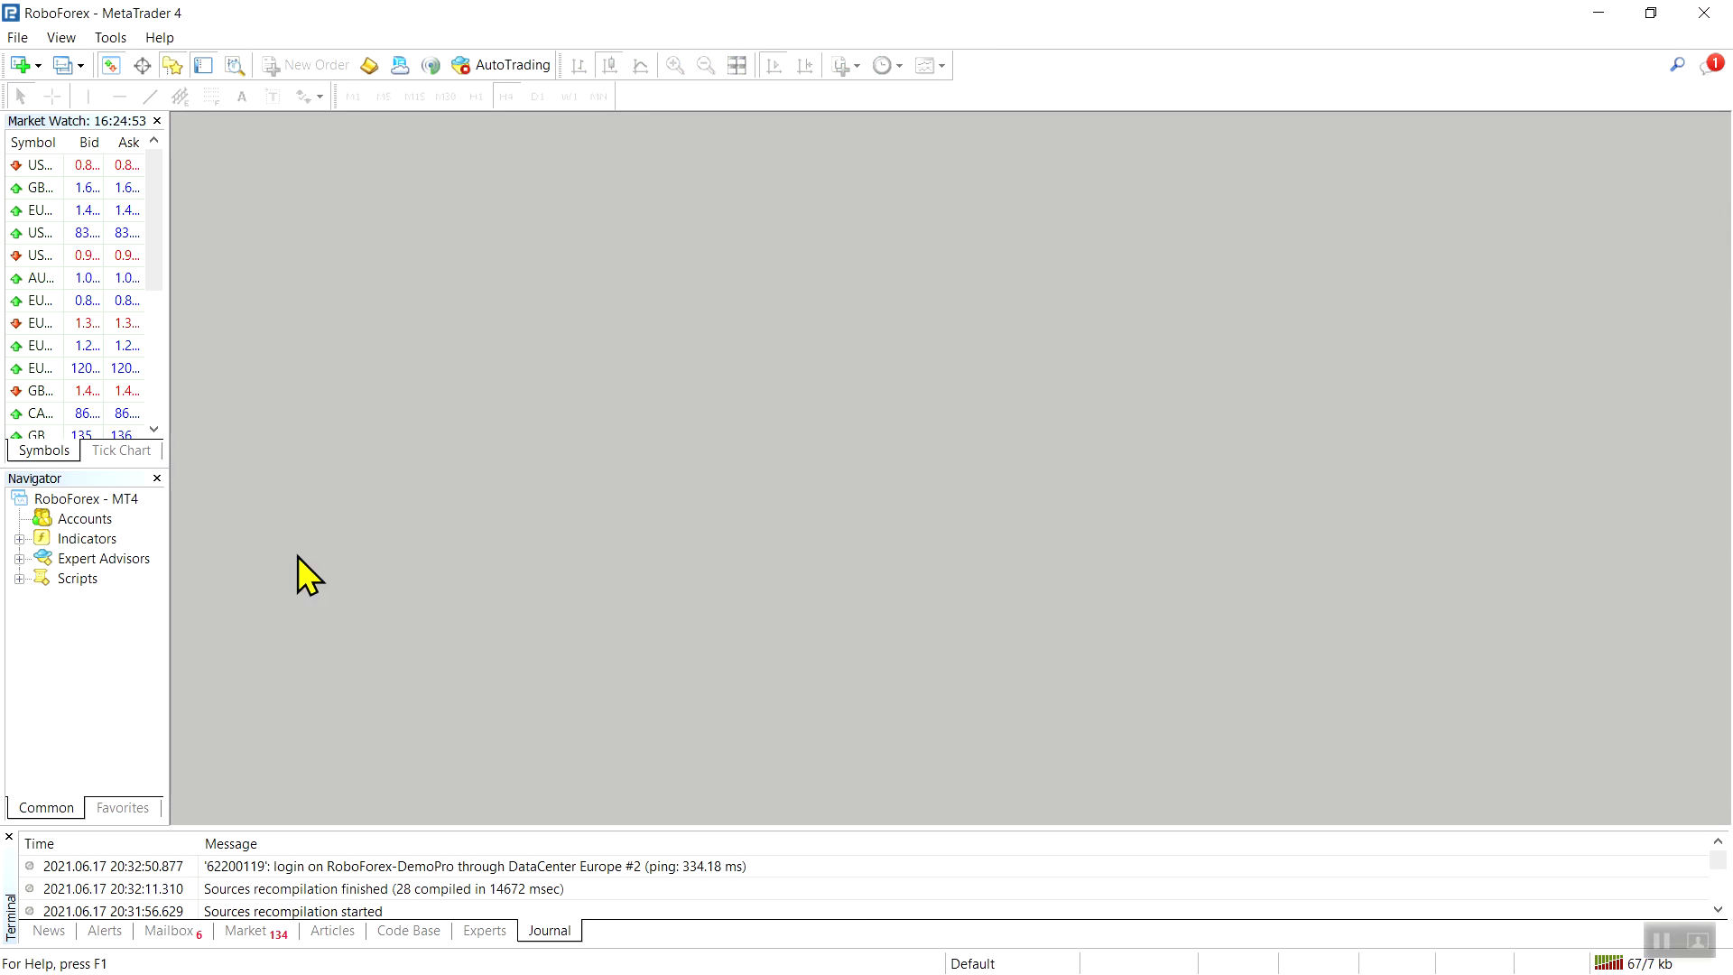
pyautogui.doubleClick(43, 519)
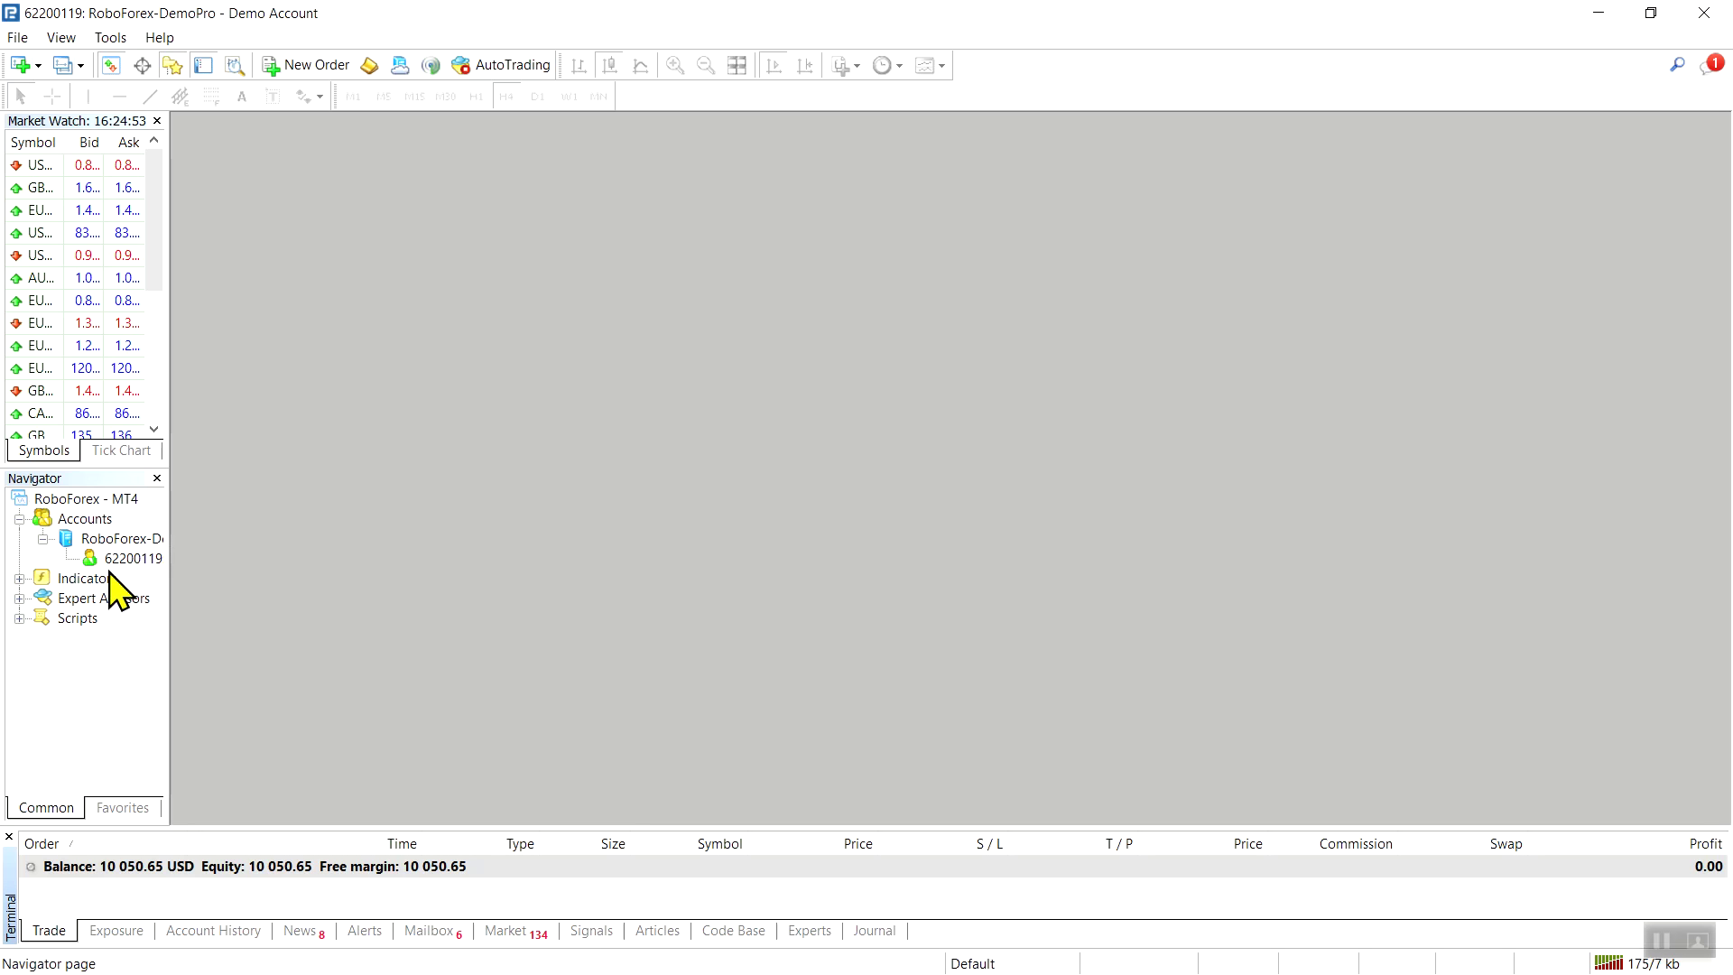
# - Open the symbol list and hide all symbols from the Market Watch
pyautogui.click(61, 38)
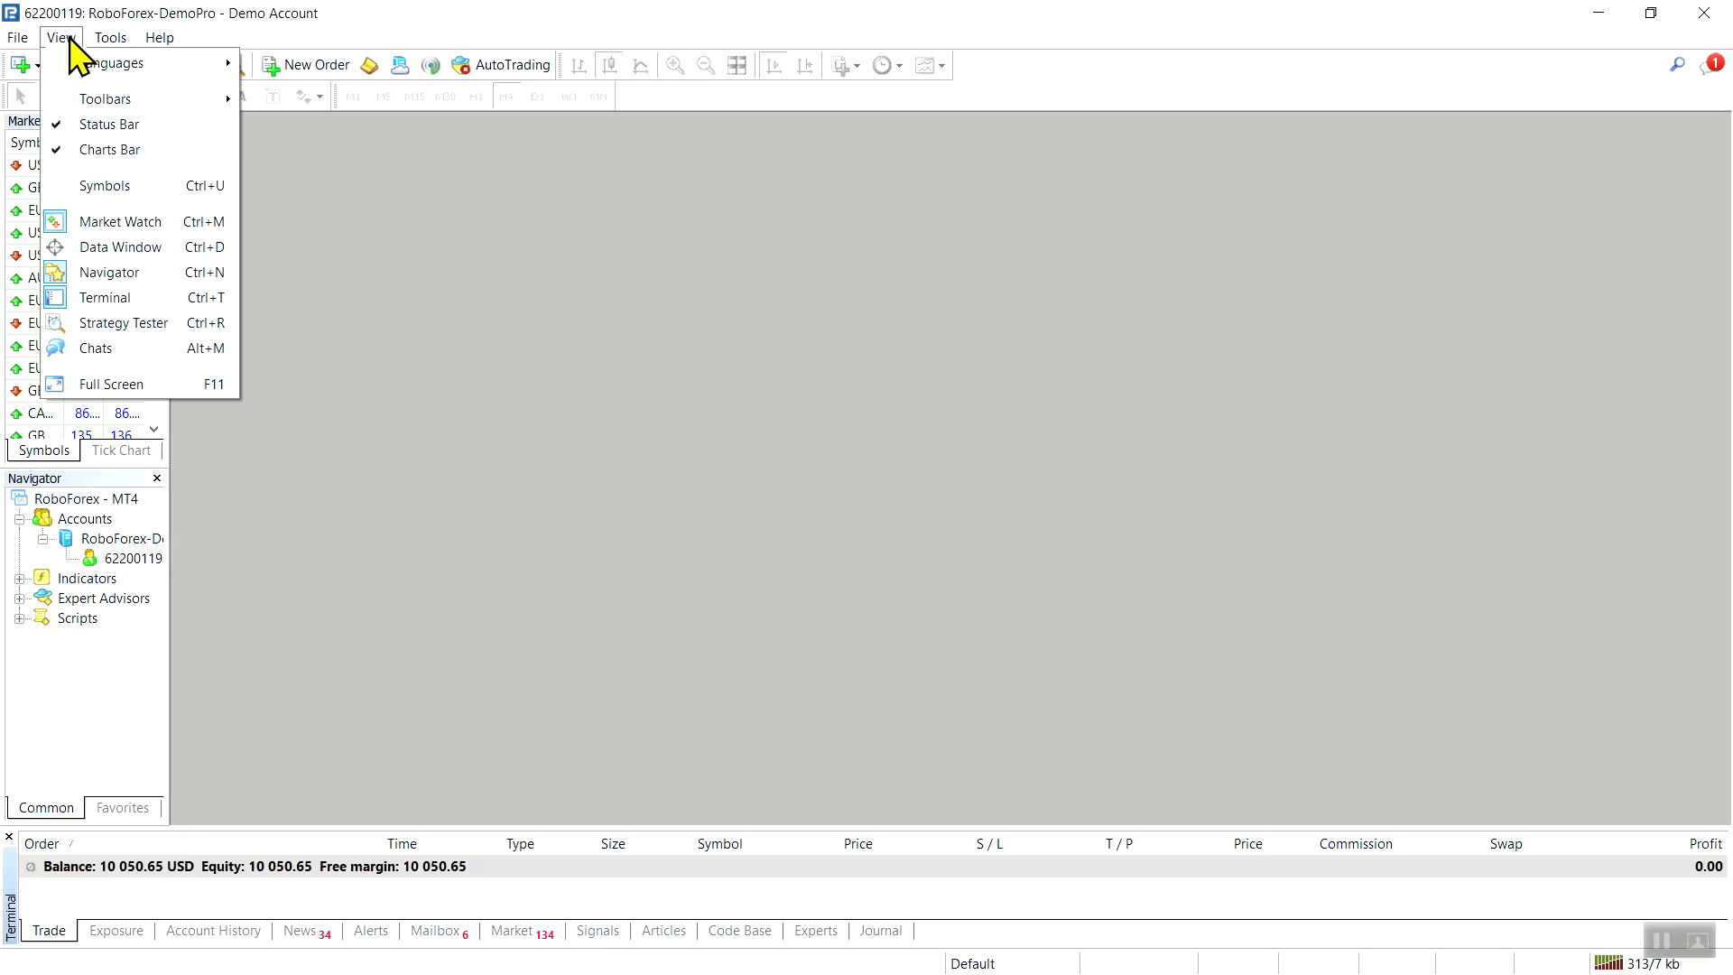
pyautogui.click(105, 186)
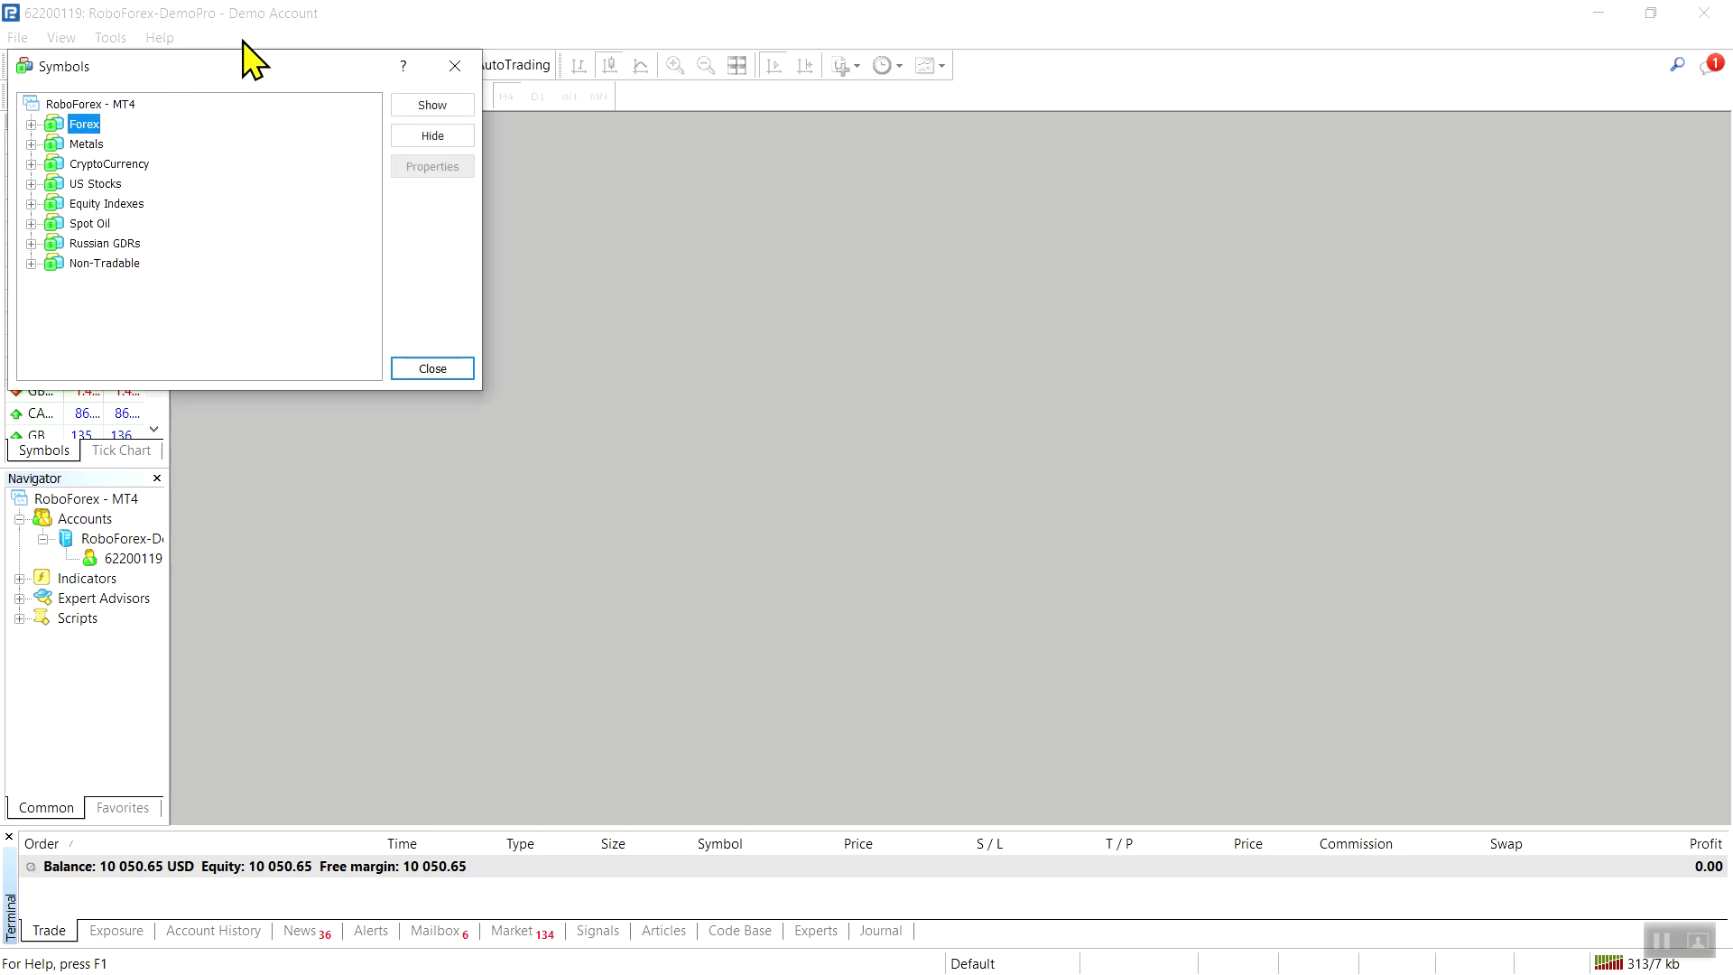
pyautogui.click(823, 232)
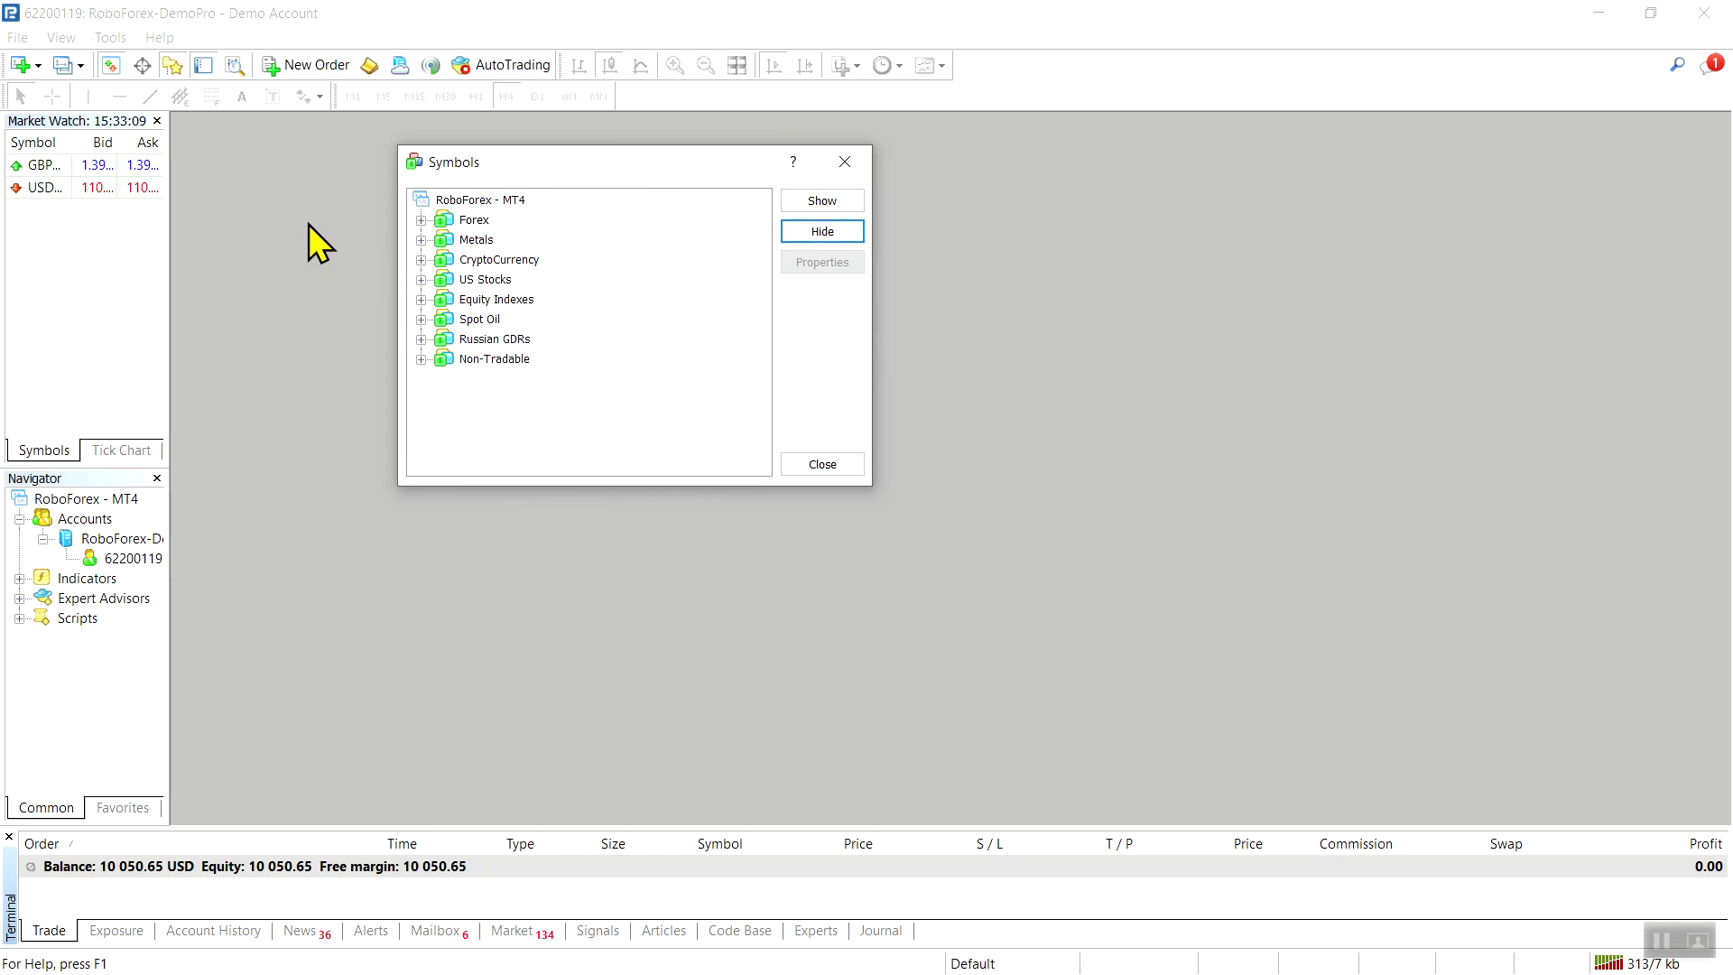
# - Show the equity indexes .DE30Cash, .US30Cash and .USTECHCash in the Market Watch
pyautogui.click(421, 299)
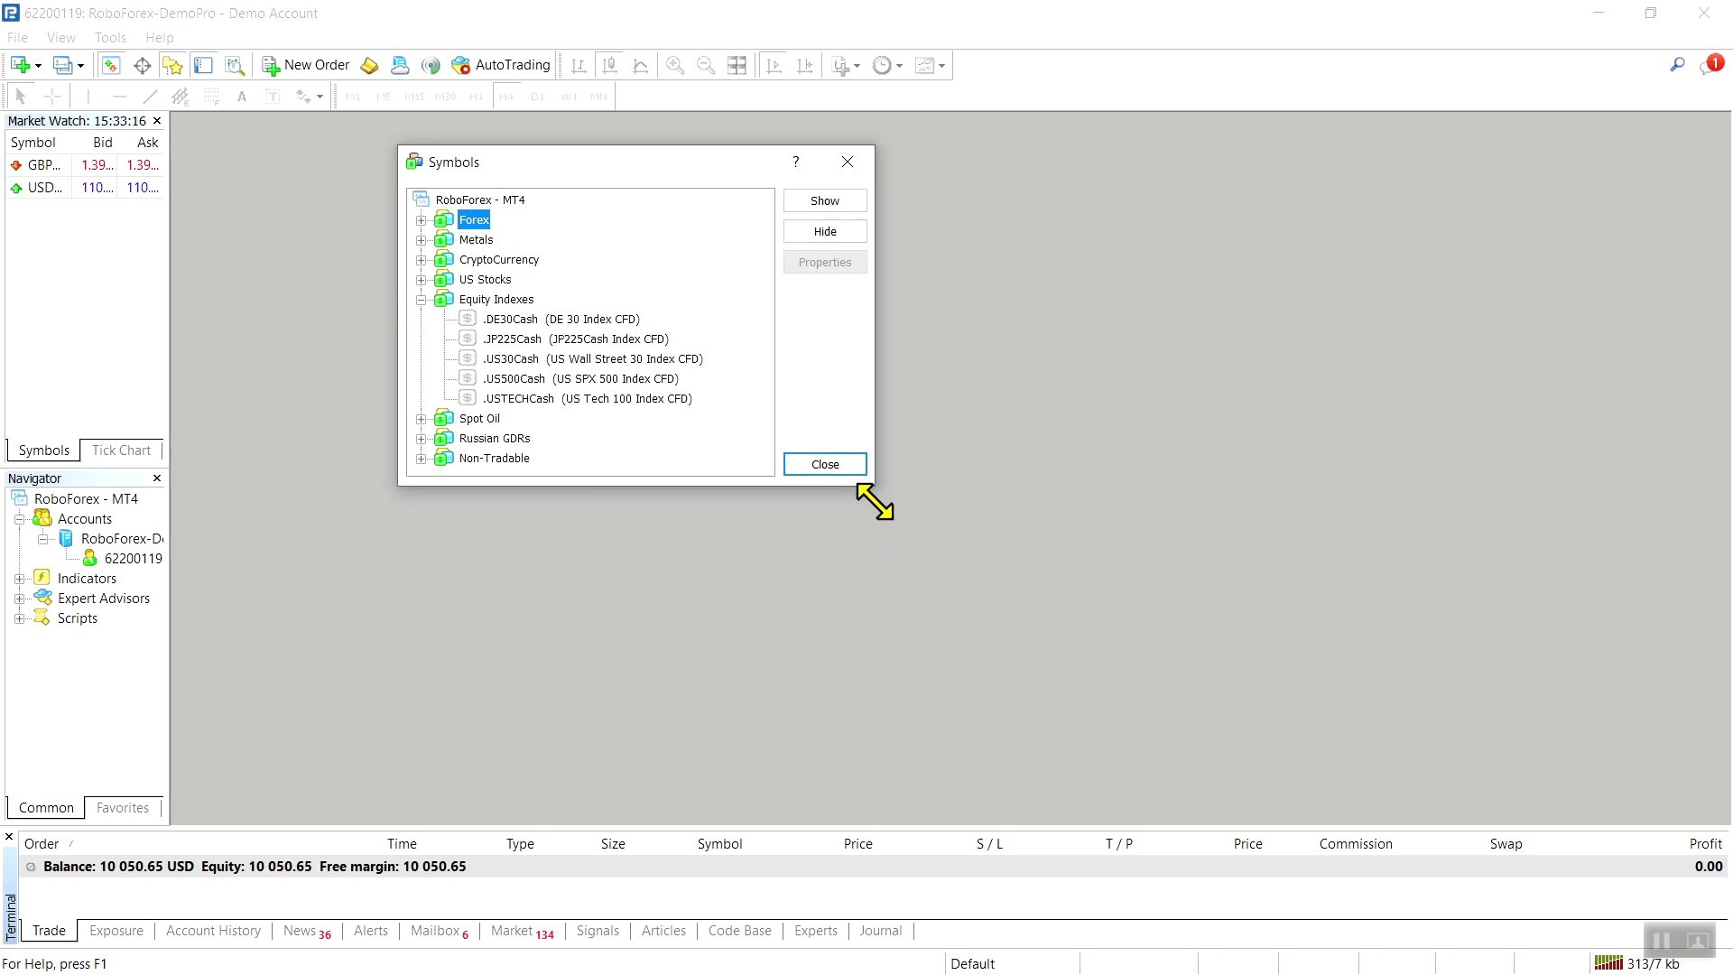
pyautogui.moveTo(867, 483); pyautogui.dragTo(1039, 702)
pyautogui.click(524, 319)
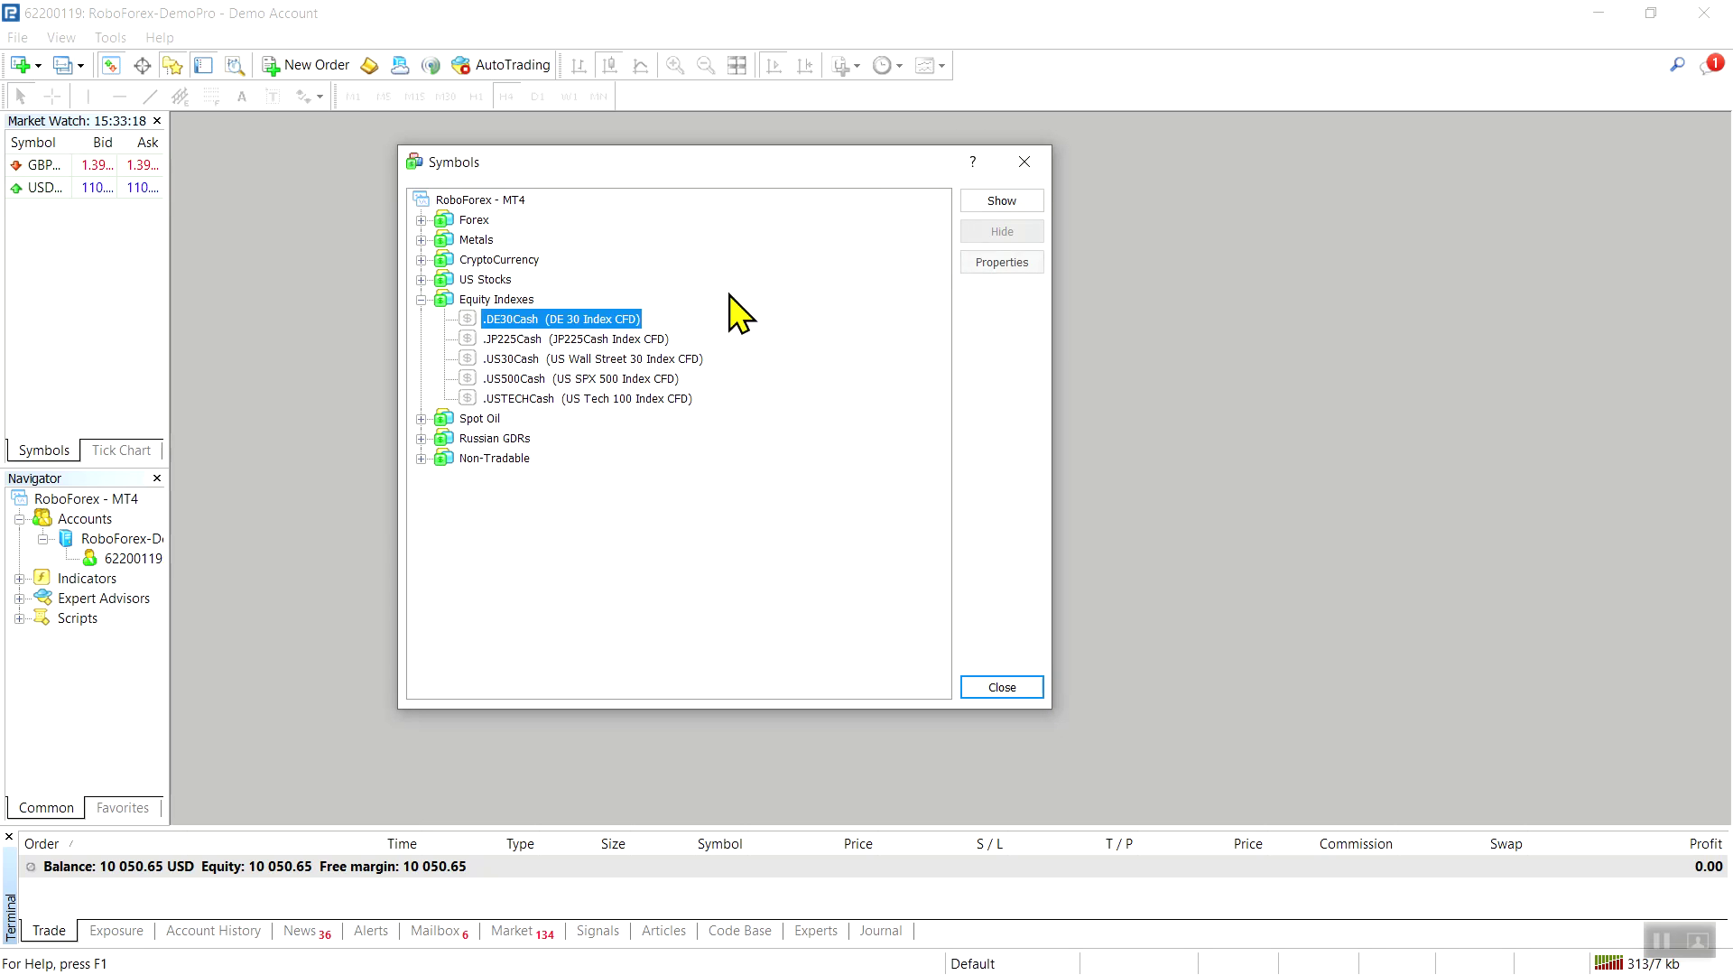
pyautogui.click(991, 202)
pyautogui.click(517, 359)
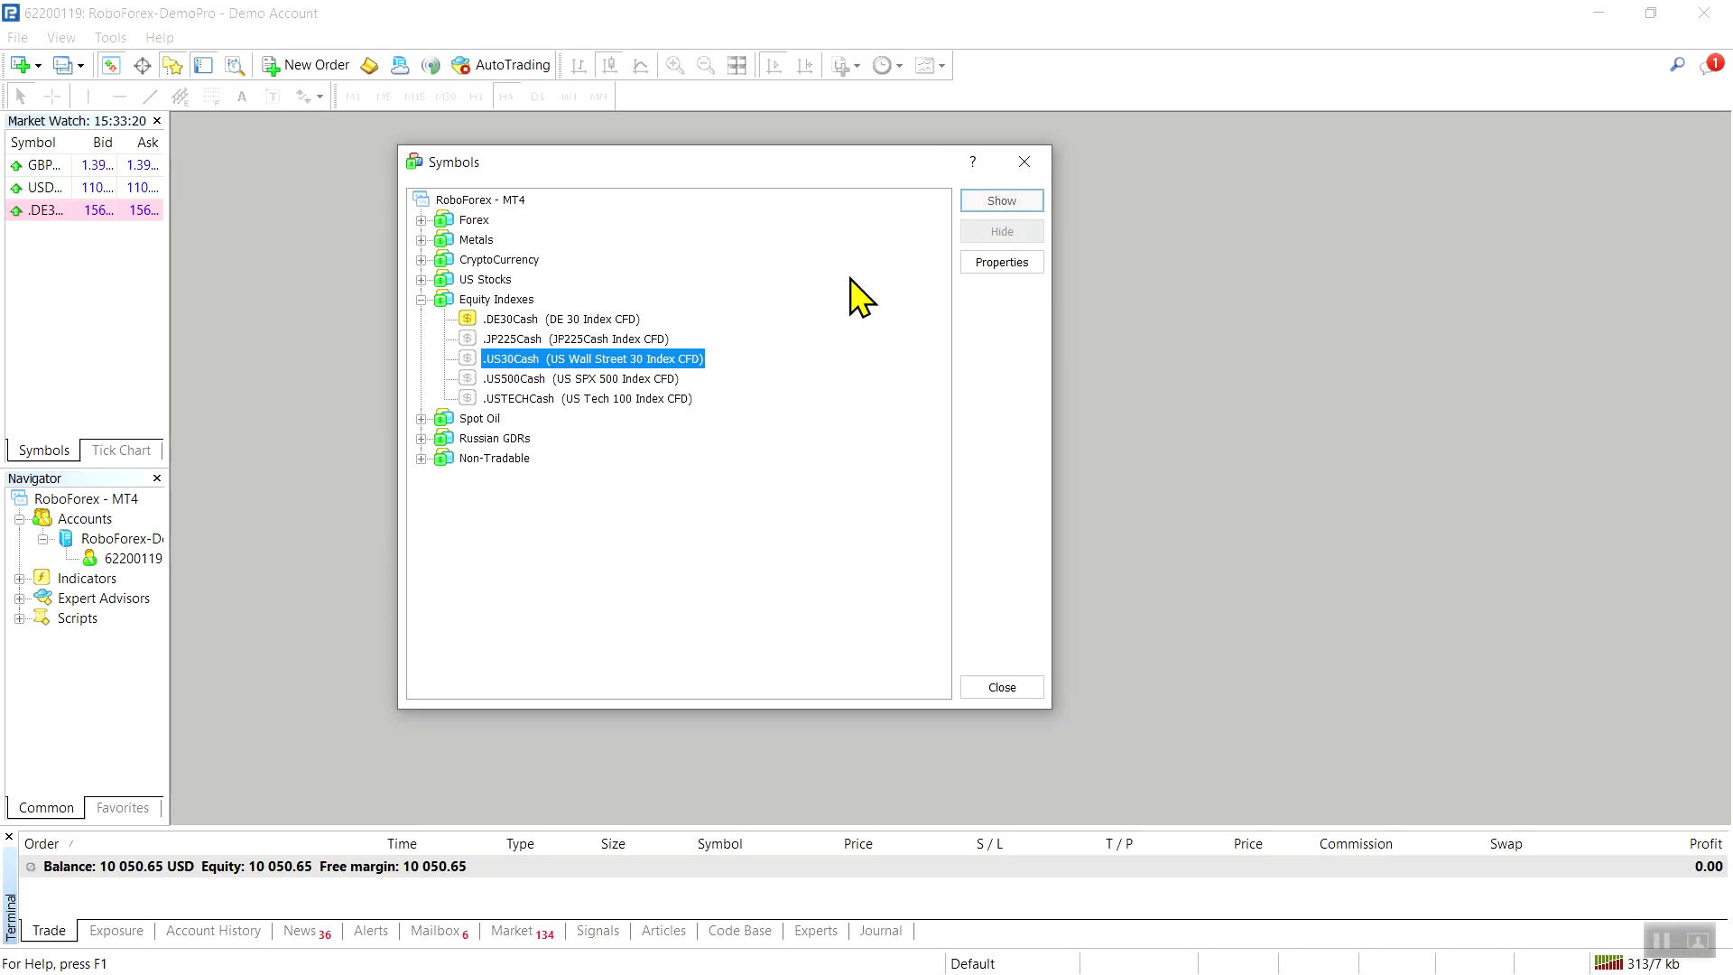
pyautogui.click(993, 202)
pyautogui.click(520, 399)
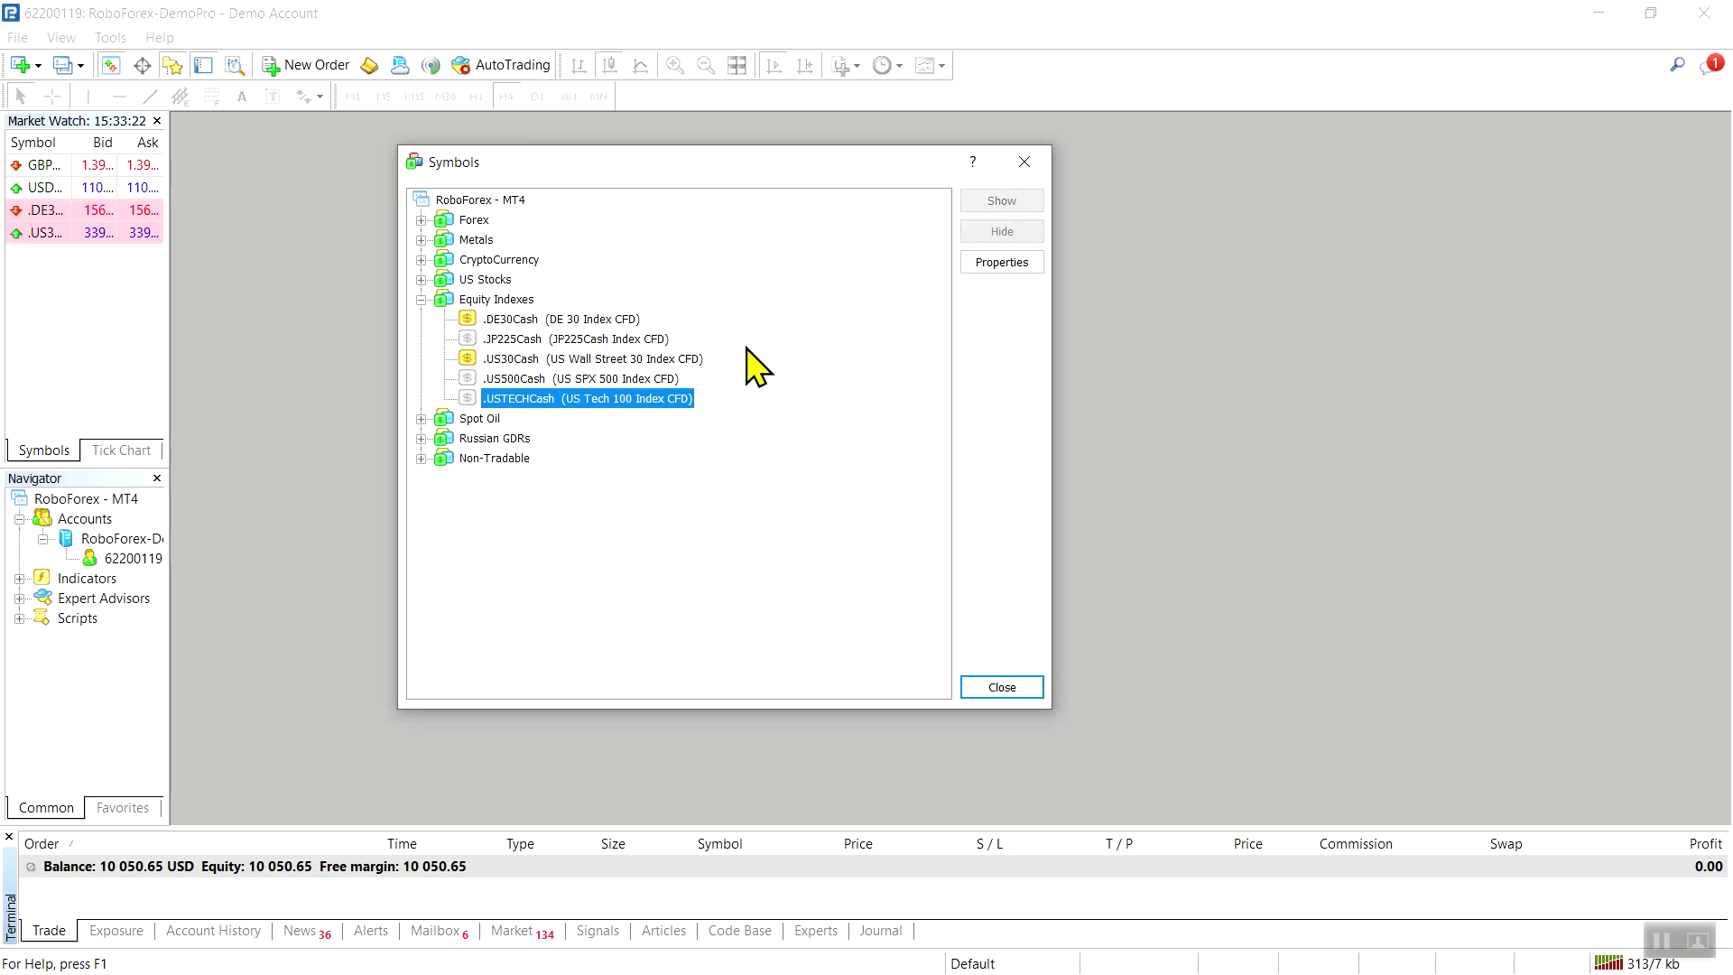
pyautogui.click(1002, 201)
pyautogui.click(1025, 155)
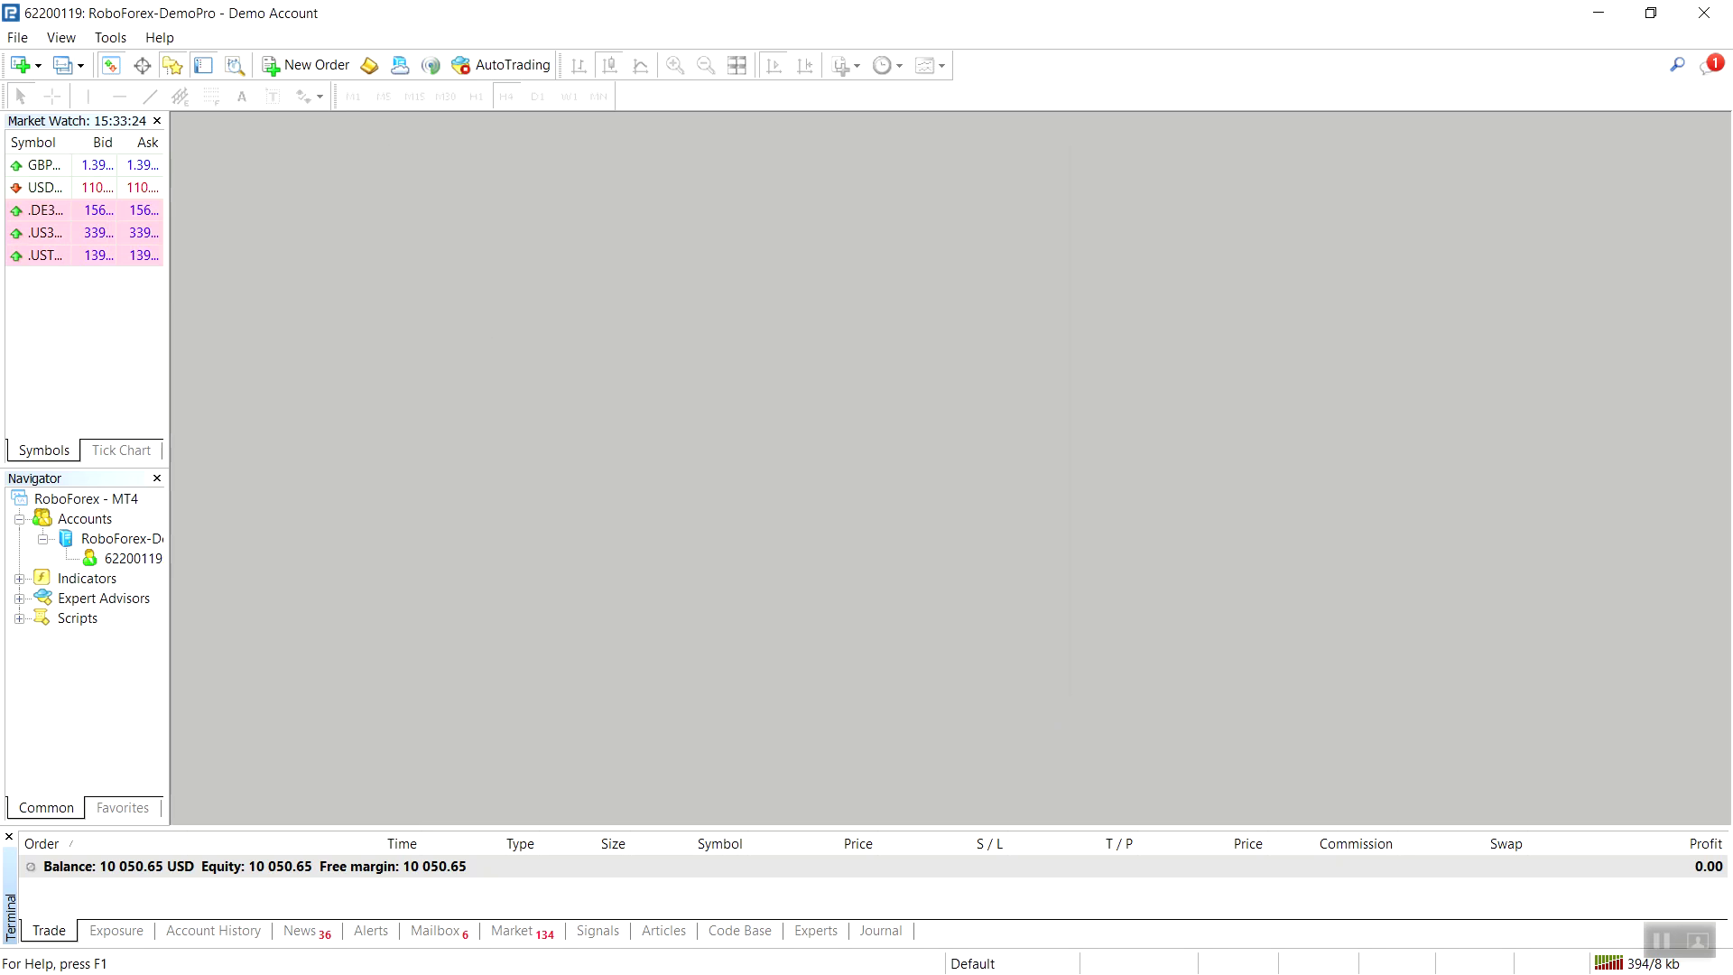
# - Hide the two remaining currency pairs from the Market Watch, leaving only the index symbols
pyautogui.click(42, 165)
pyautogui.rightClick(42, 170)
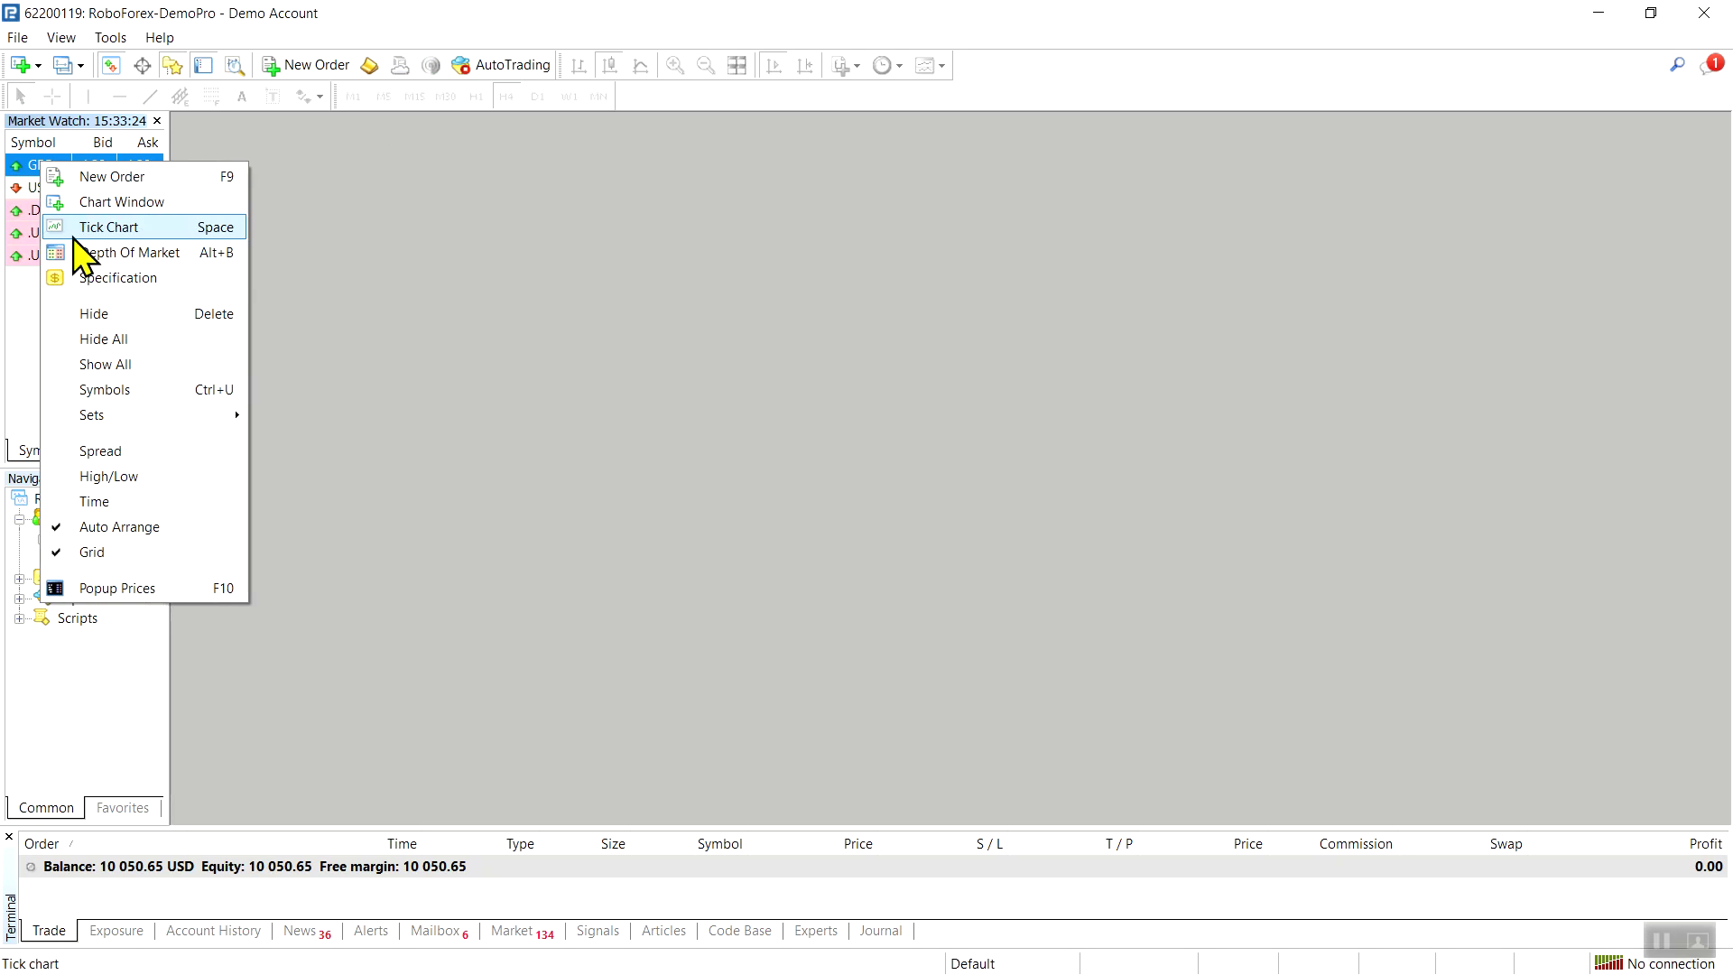
pyautogui.click(102, 314)
pyautogui.rightClick(41, 170)
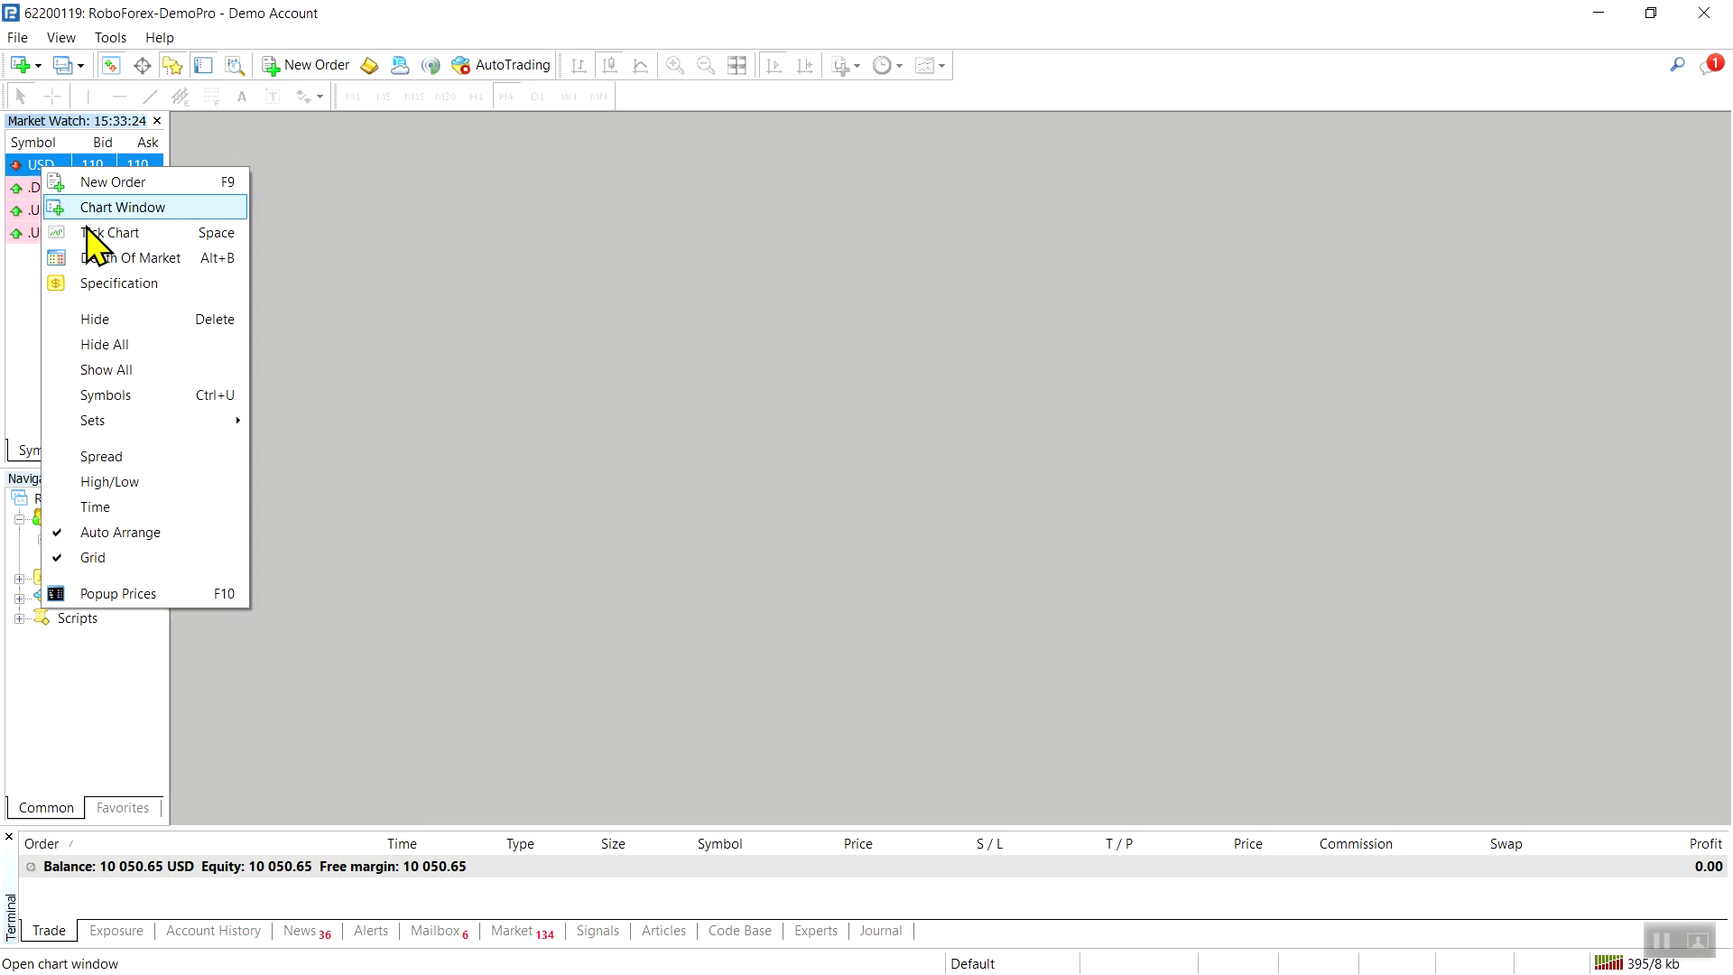
pyautogui.click(107, 314)
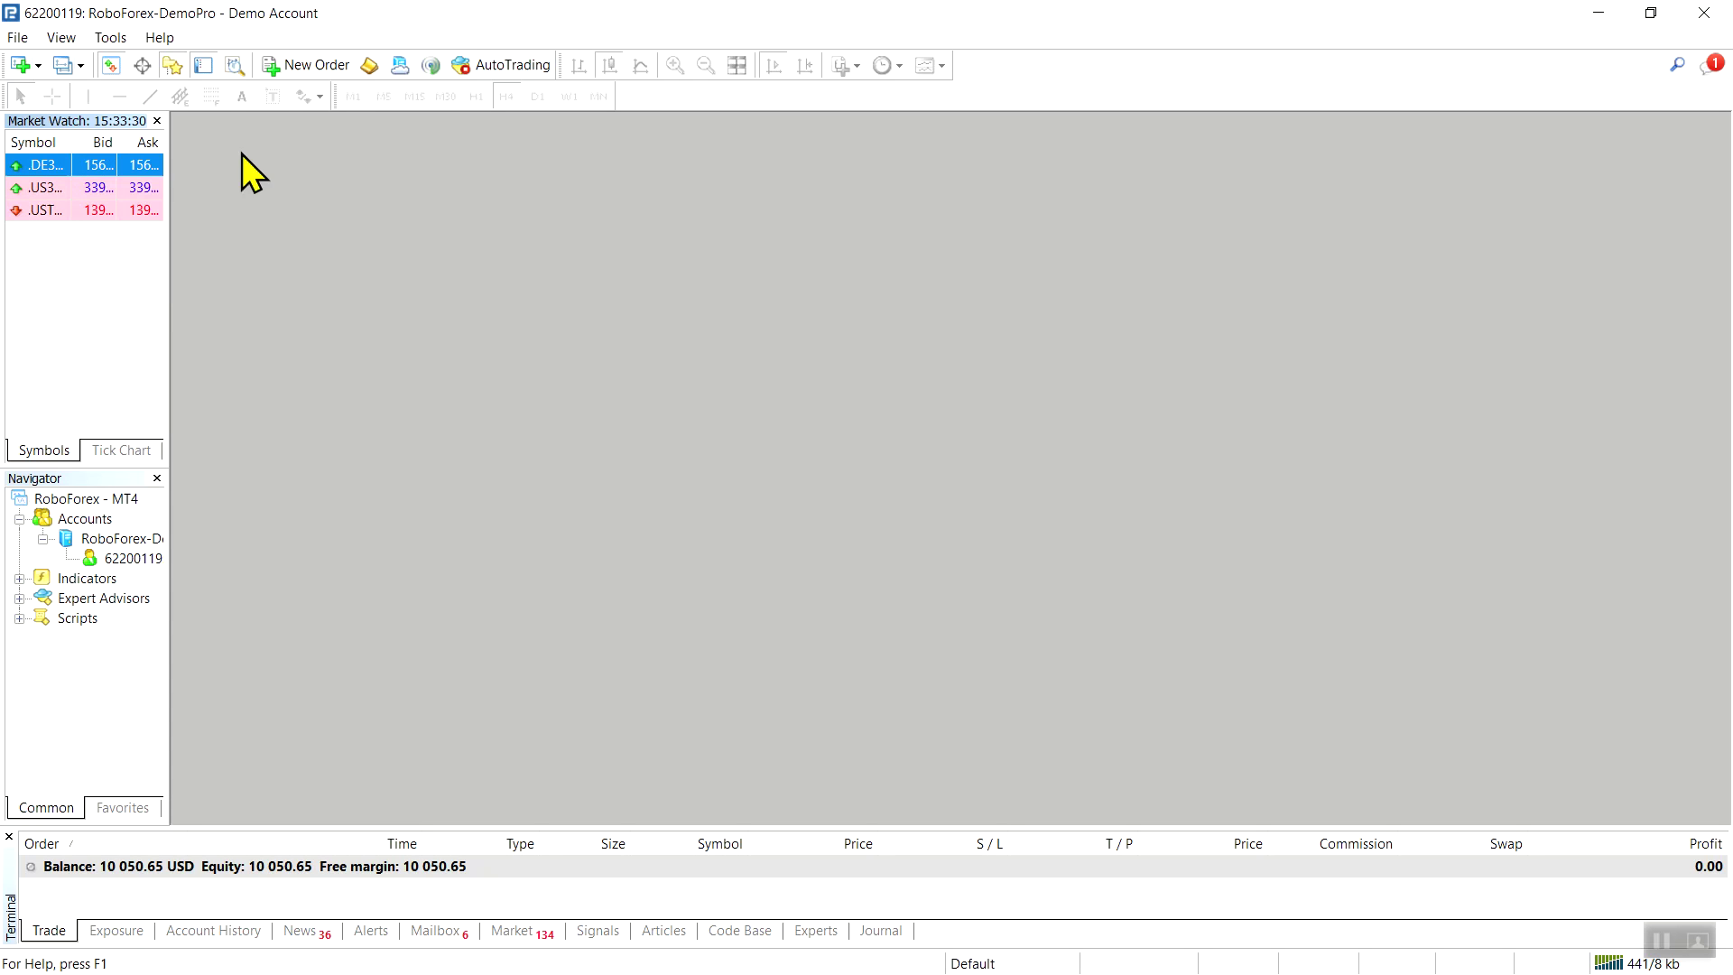
# - Allow automated trading and DLL imports for Expert Advisors, with disabling on account or profile change turned off
pyautogui.click(113, 38)
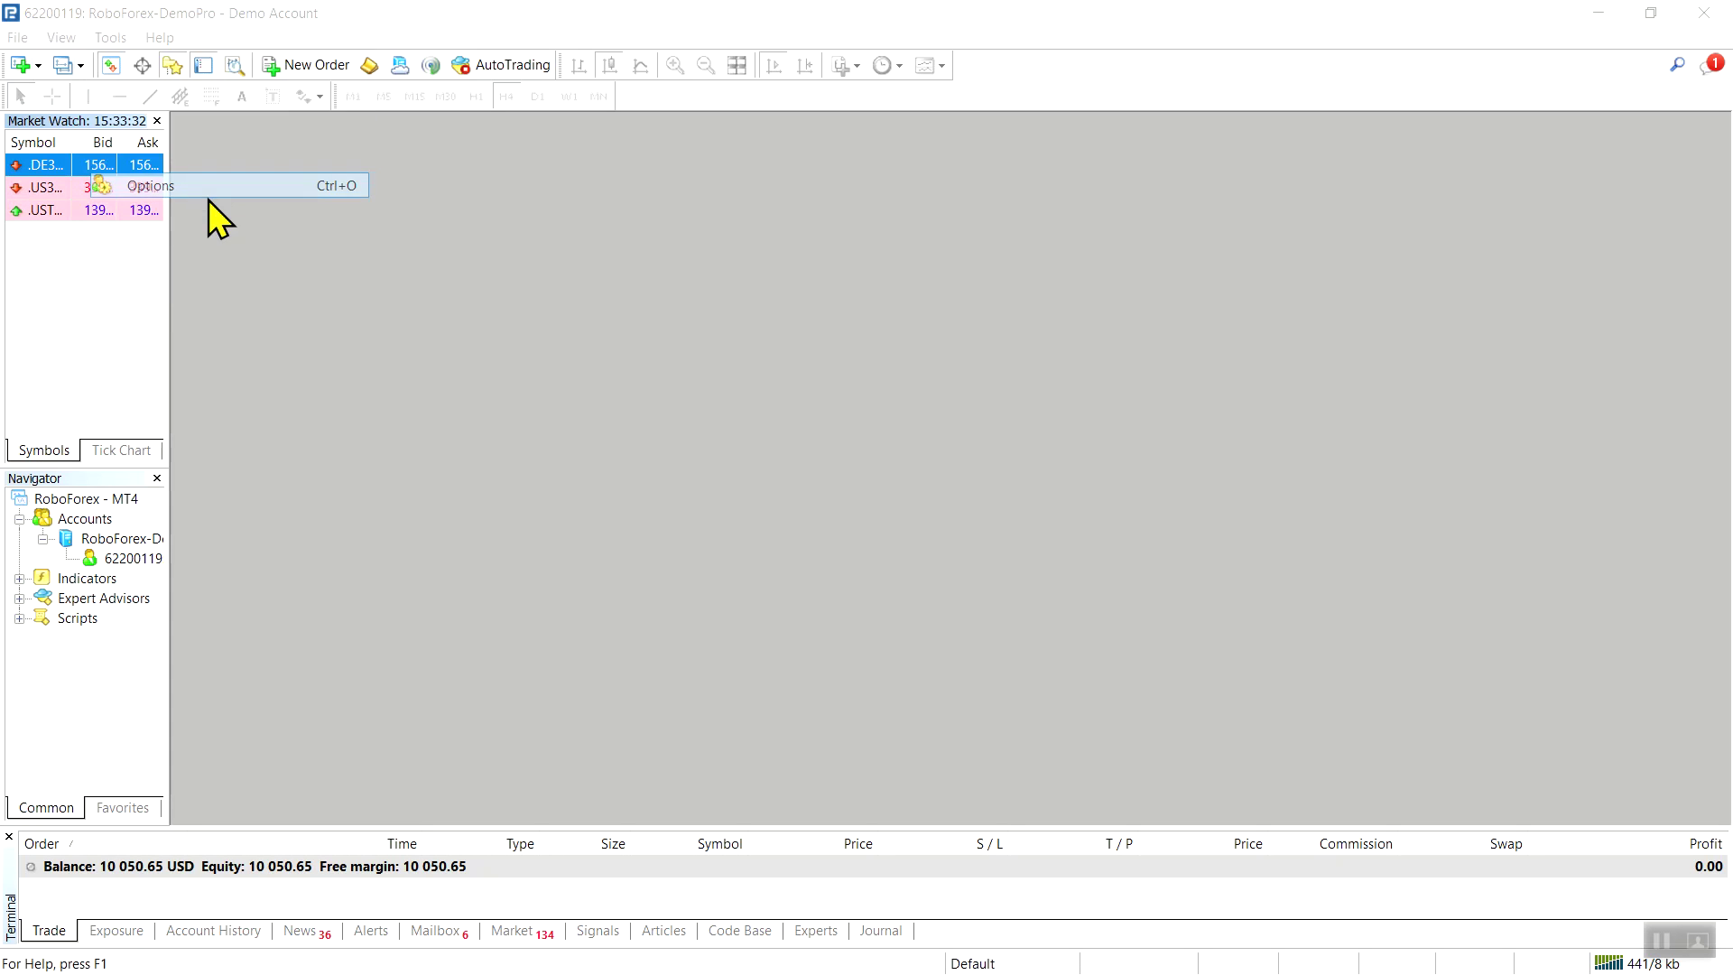
pyautogui.click(197, 186)
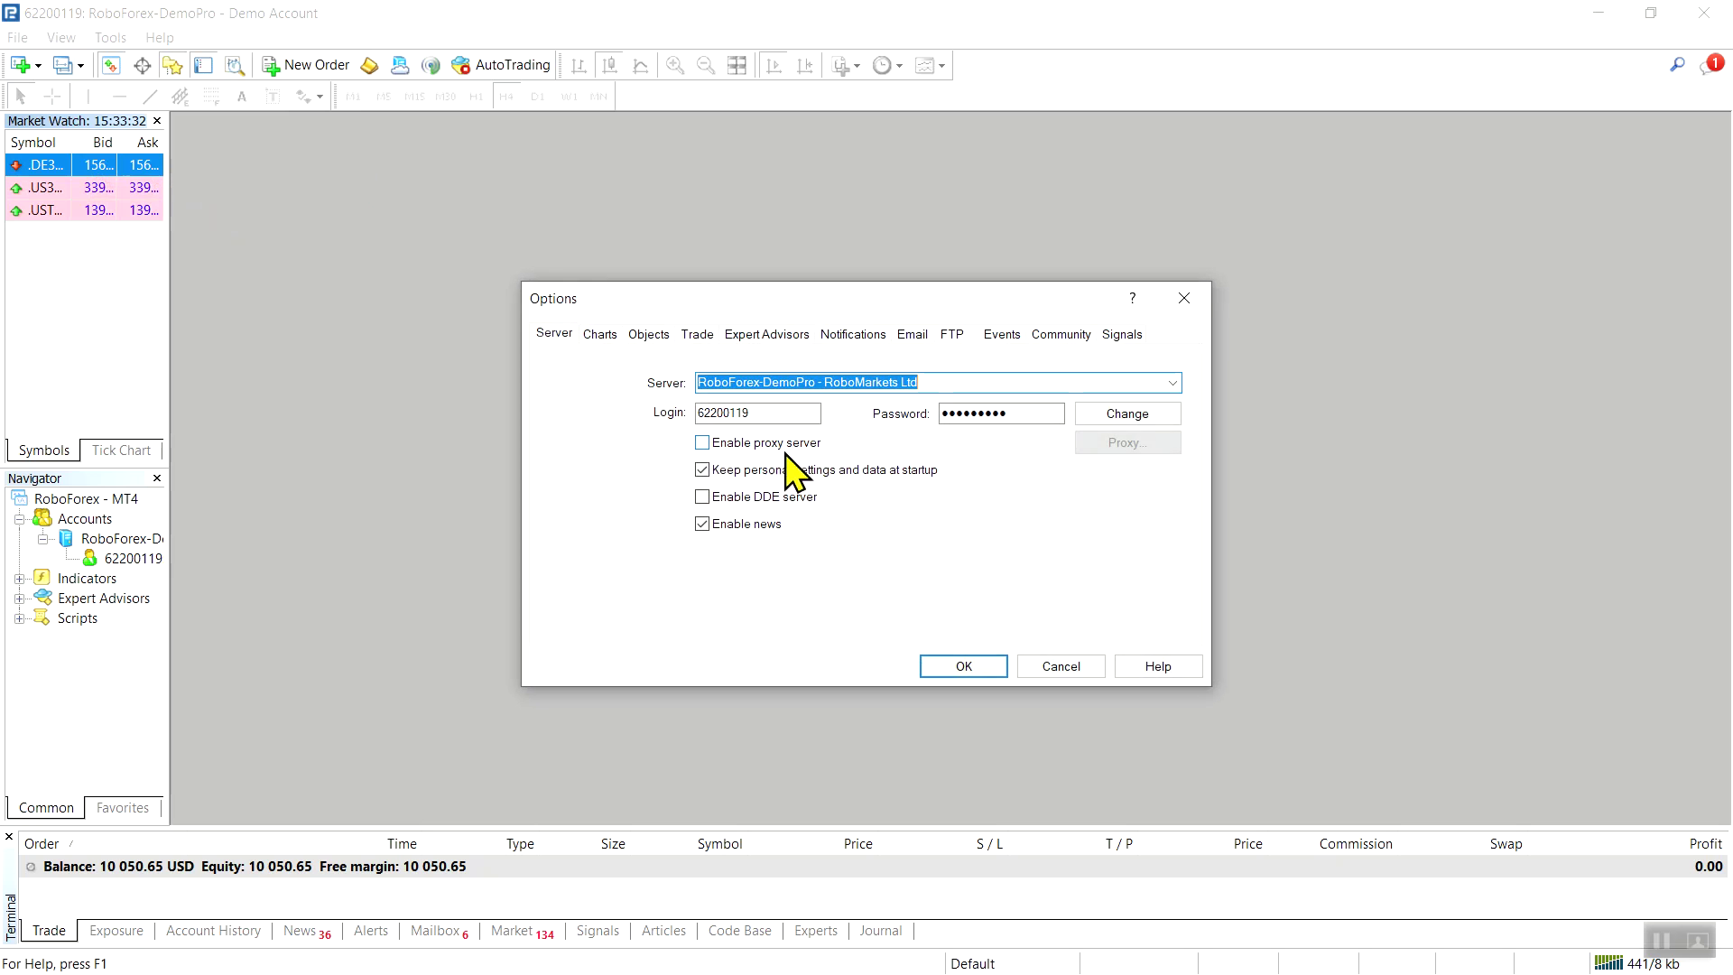
pyautogui.click(782, 339)
pyautogui.click(568, 381)
pyautogui.click(586, 409)
pyautogui.click(585, 436)
pyautogui.click(567, 490)
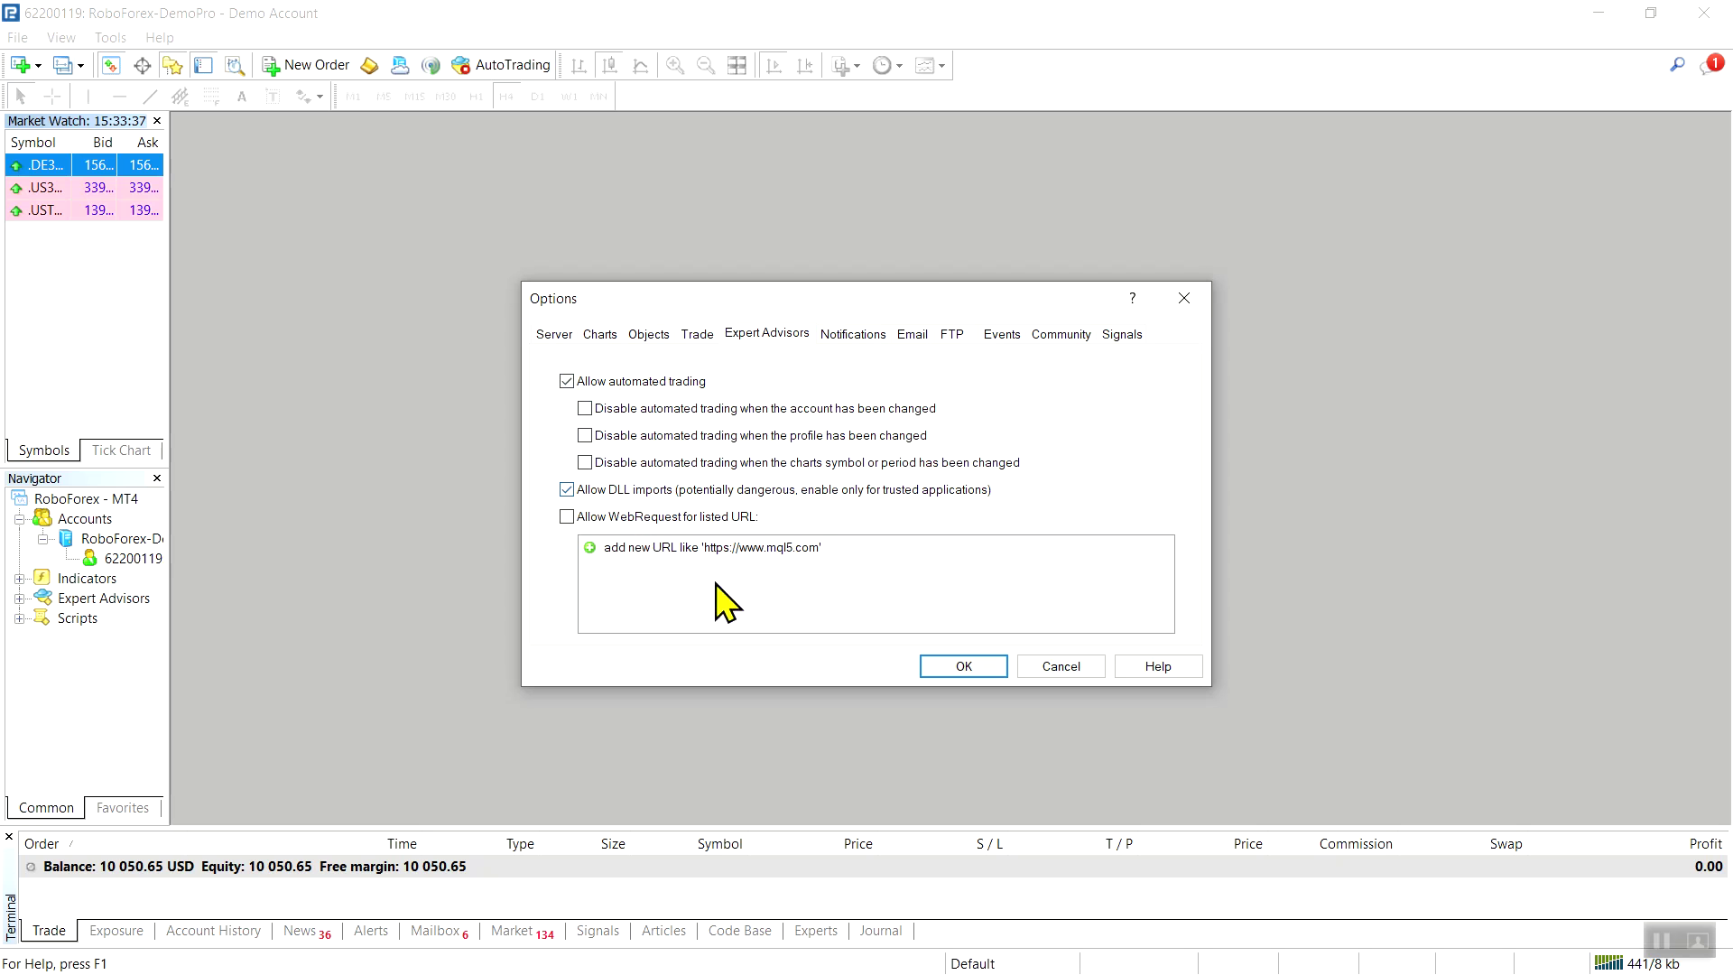
# - Enable One Click Trading in the trade options and accept its terms
pyautogui.click(697, 334)
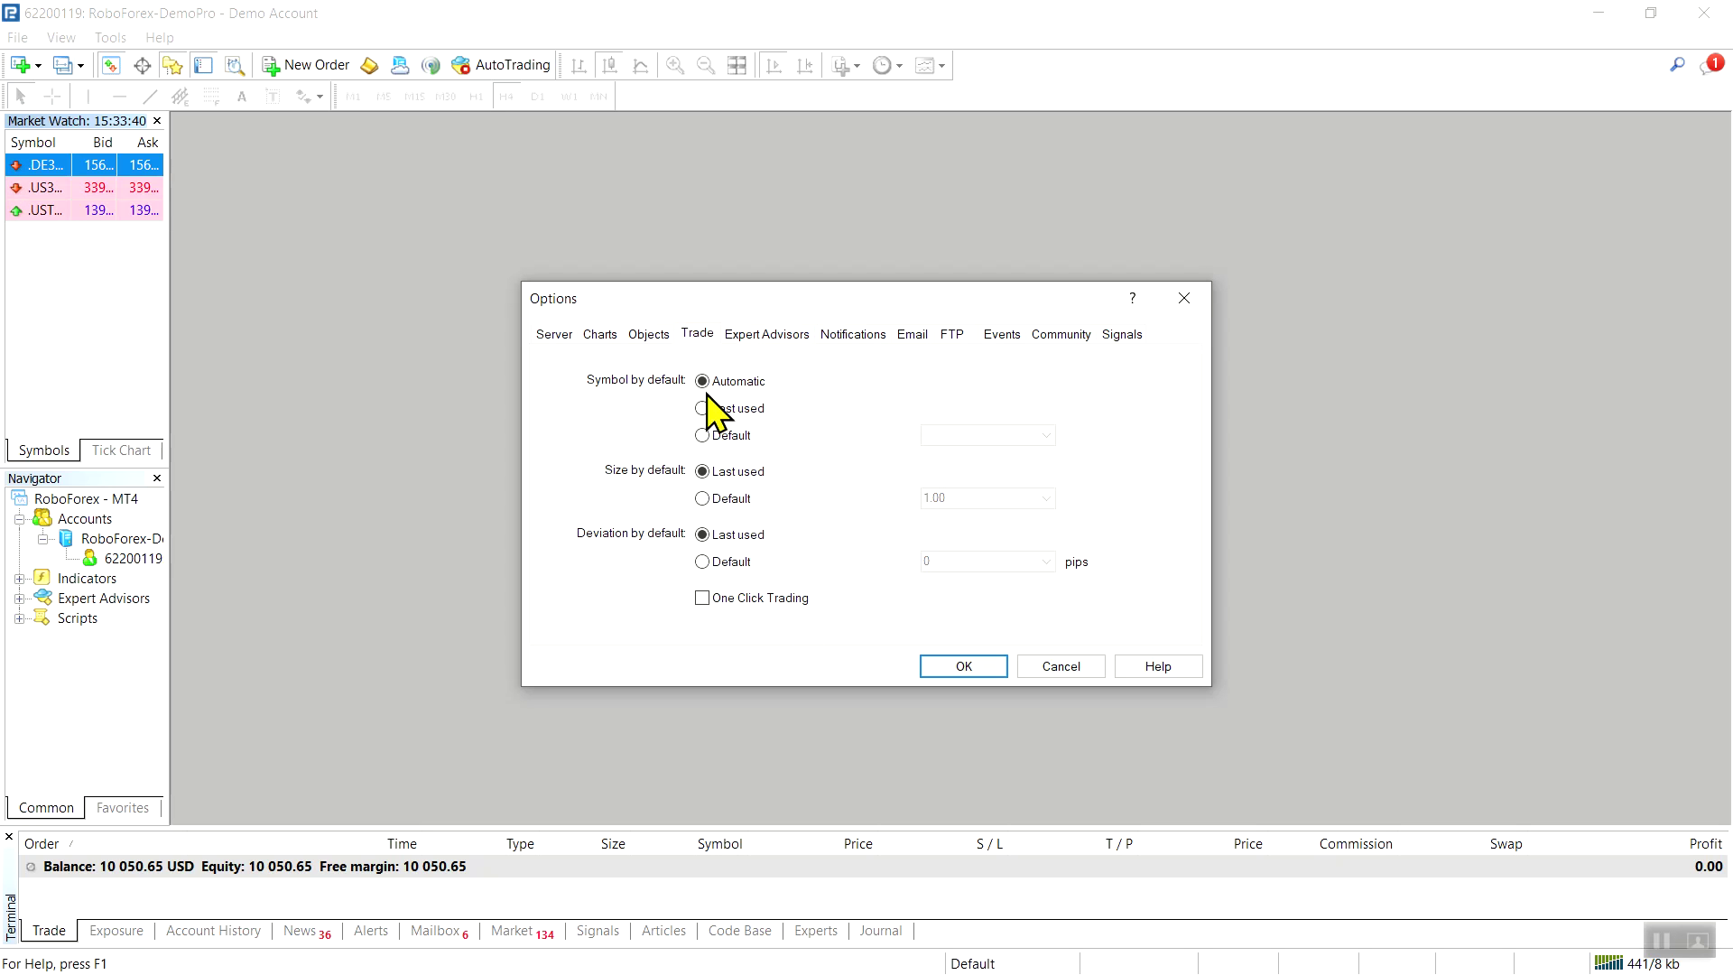
pyautogui.click(703, 597)
pyautogui.click(646, 642)
pyautogui.click(975, 643)
# - Set the maximum bars in history and in chart to 5000, turn off trade levels, and apply the options
pyautogui.click(651, 338)
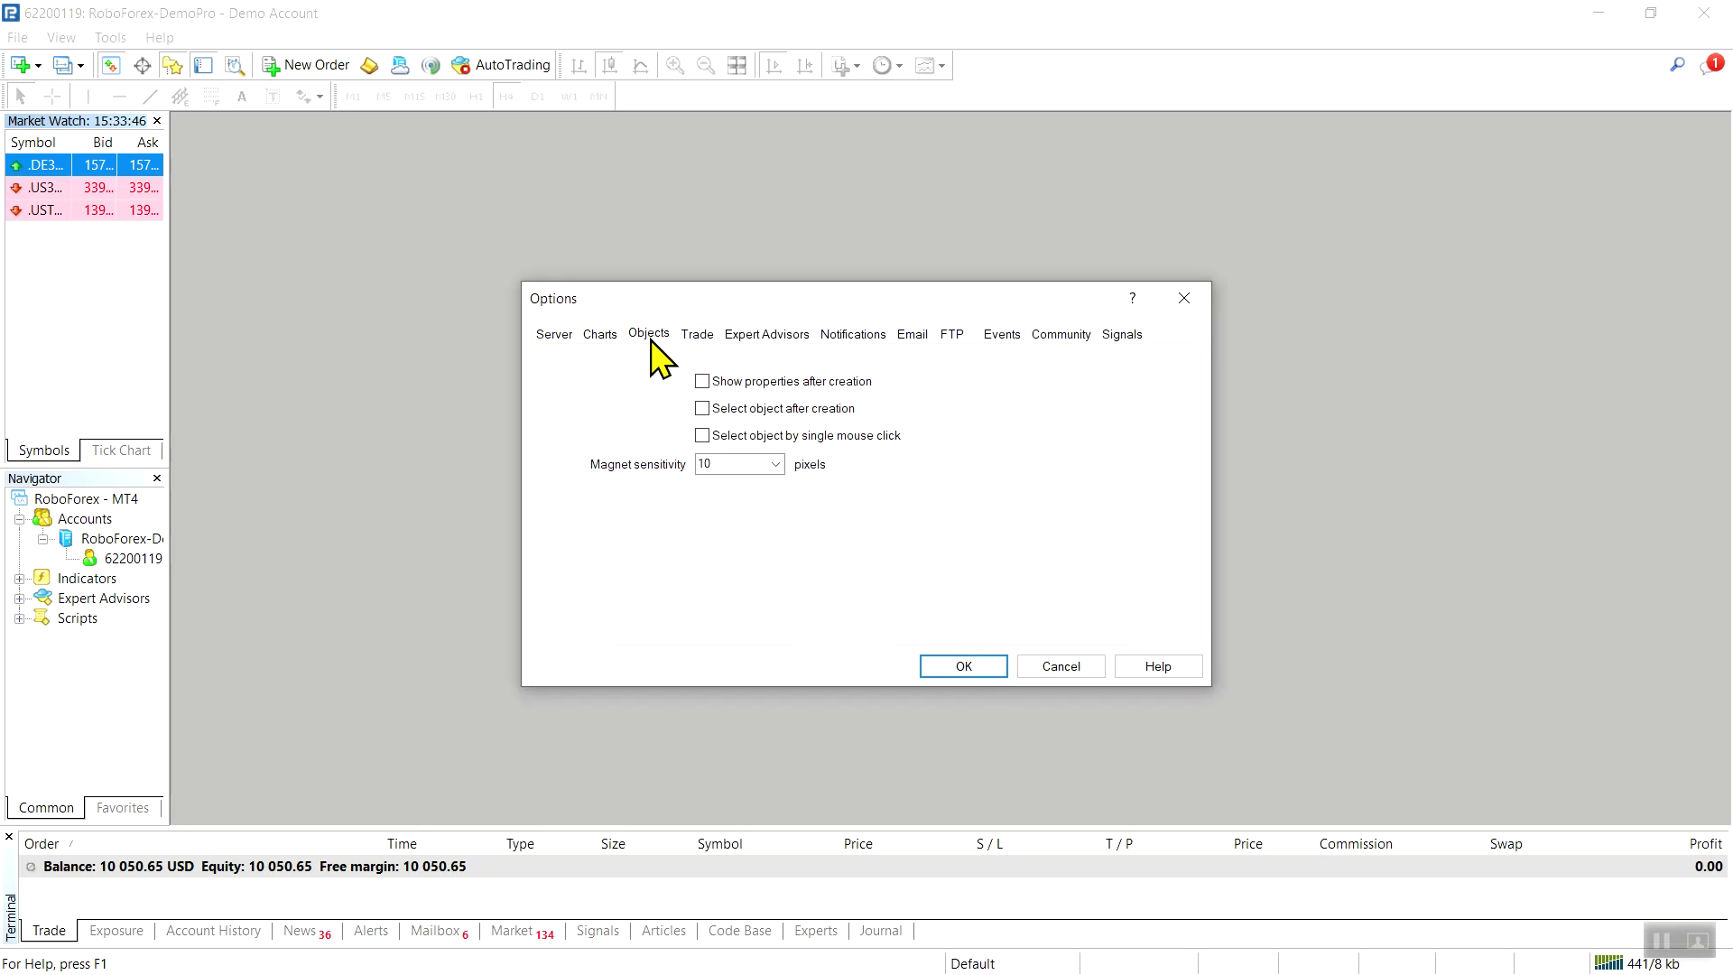
pyautogui.click(602, 335)
pyautogui.click(811, 572)
pyautogui.scroll(1, 817, 595)
pyautogui.click(789, 589)
pyautogui.click(1107, 572)
pyautogui.click(1029, 592)
pyautogui.click(702, 381)
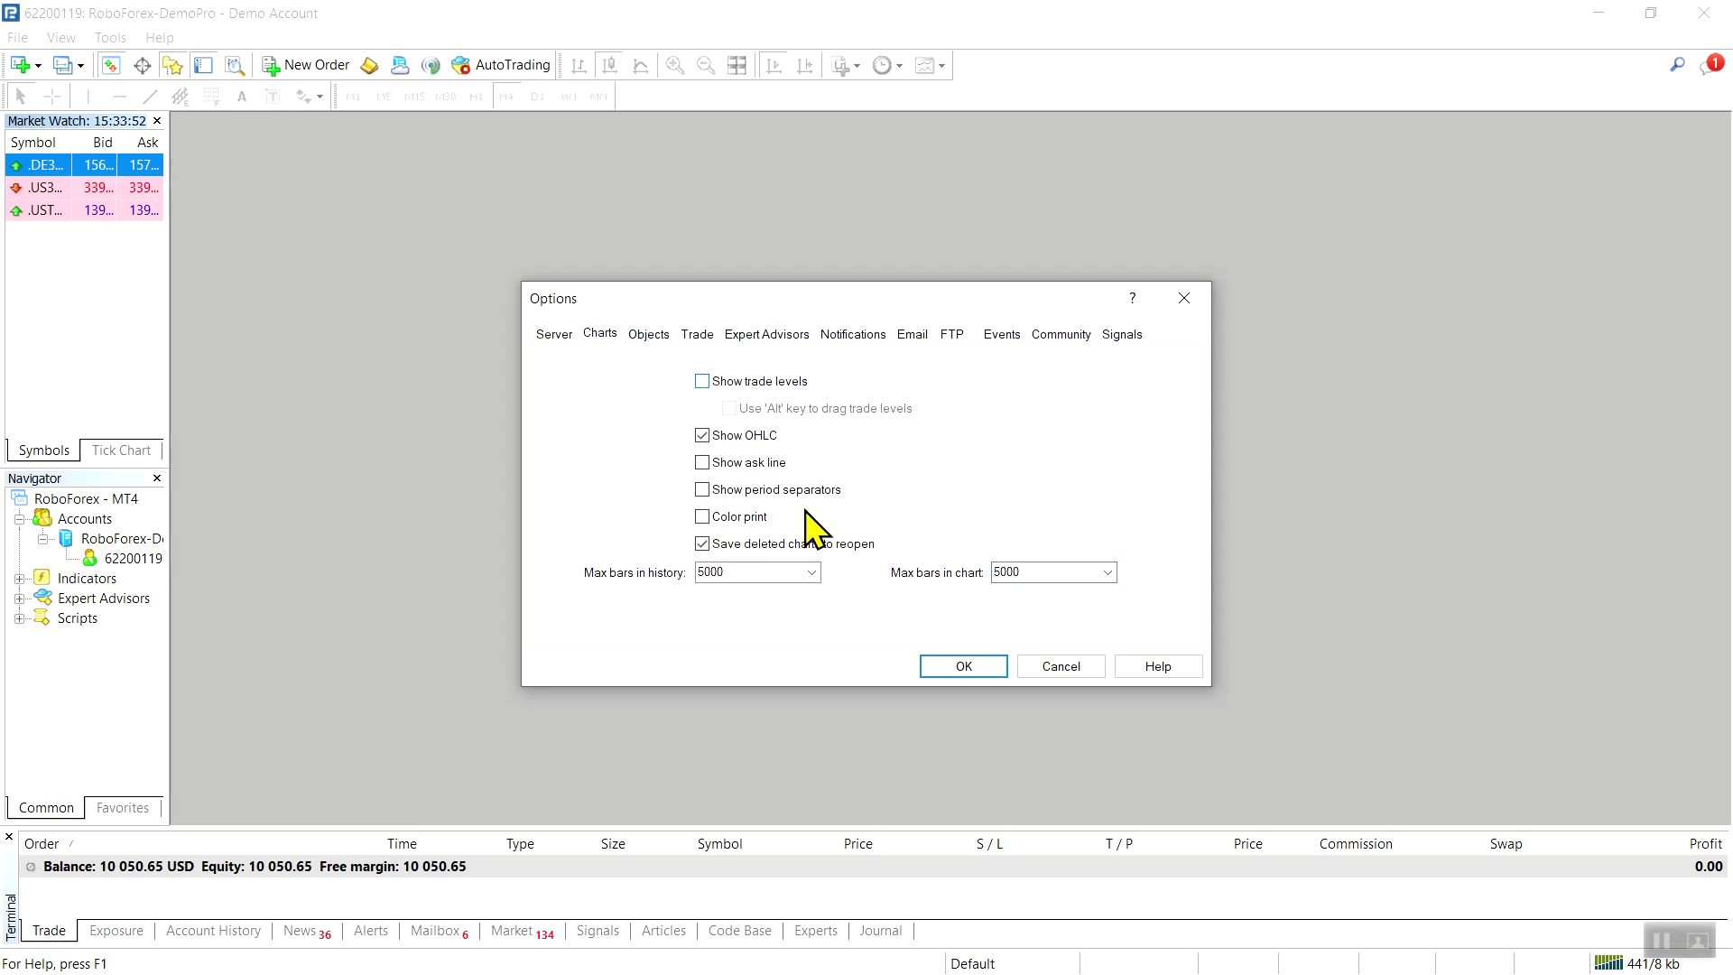
pyautogui.click(964, 666)
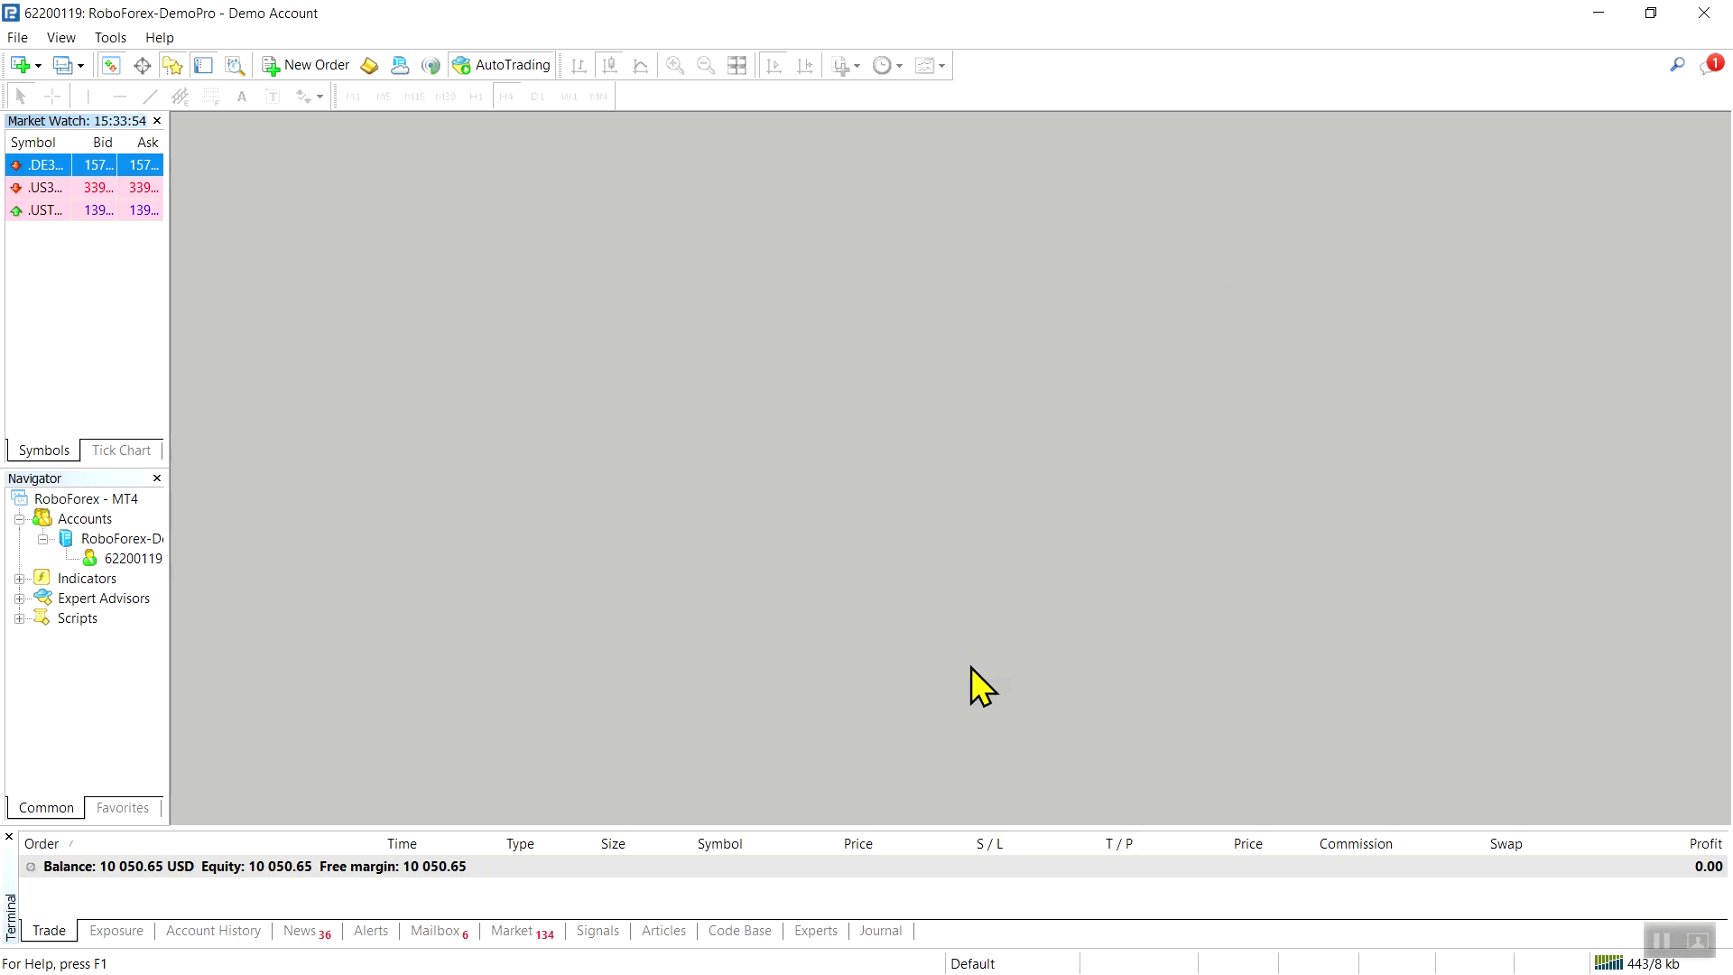
# - Open a .DE30Cash chart and move the timeframes and line studies toolbars up into the standard toolbar's row
pyautogui.rightClick(44, 162)
pyautogui.click(116, 199)
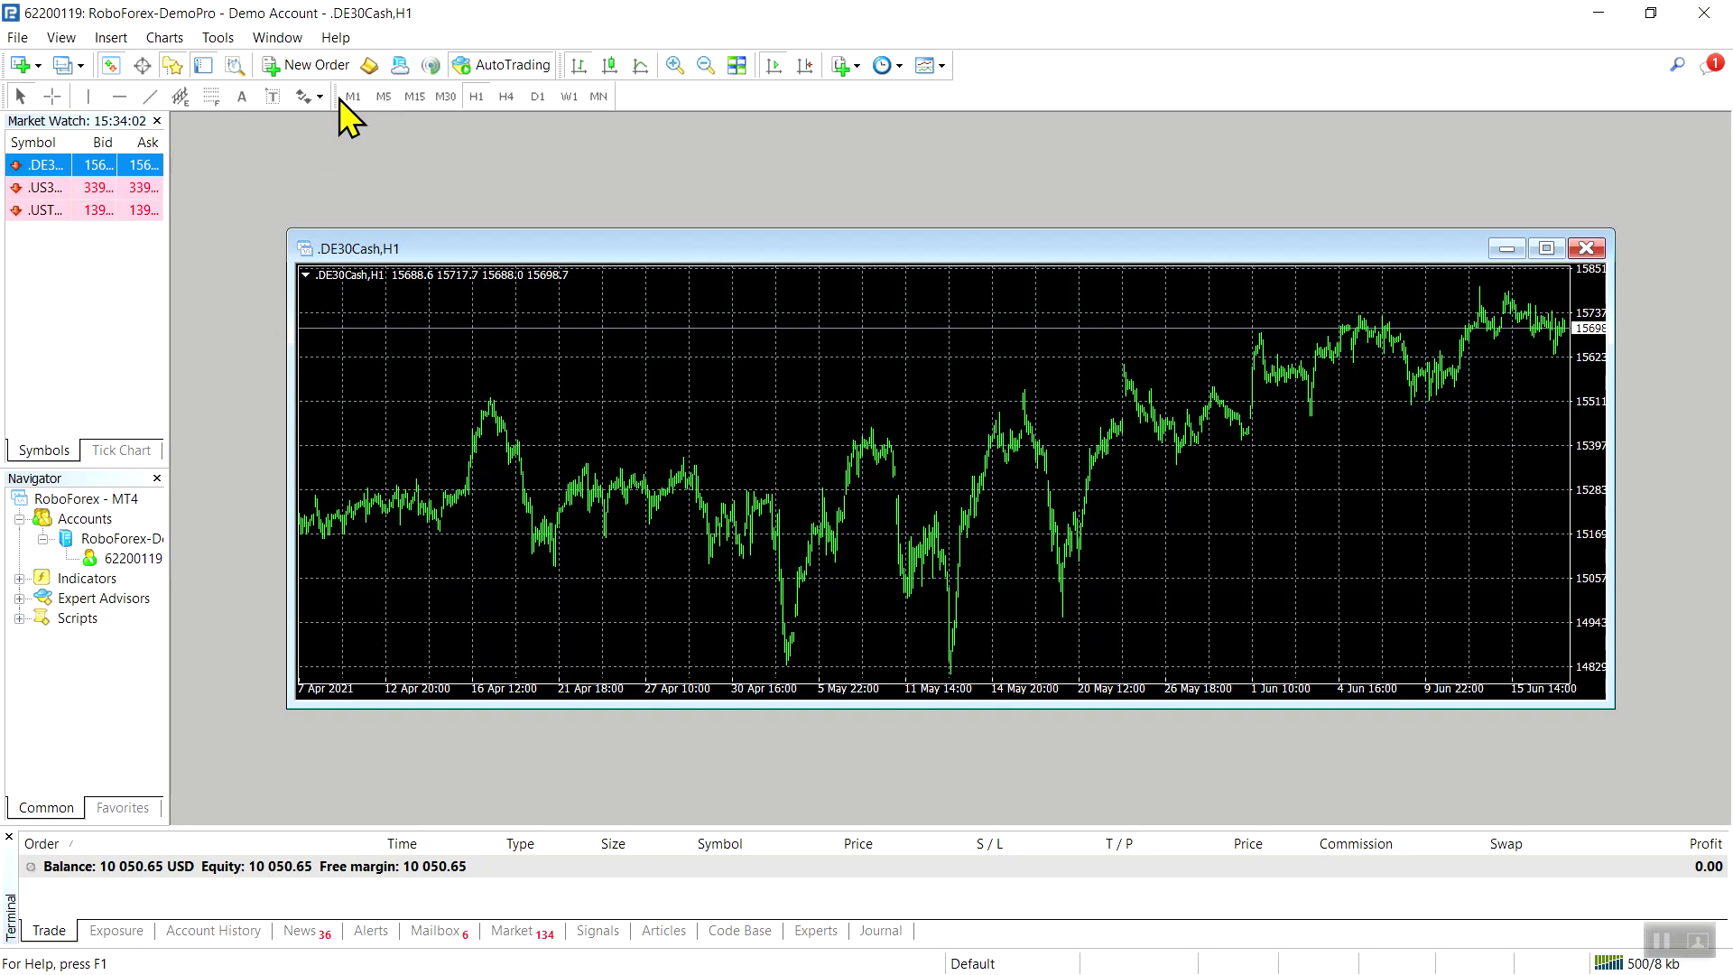
pyautogui.moveTo(424, 113); pyautogui.dragTo(959, 75)
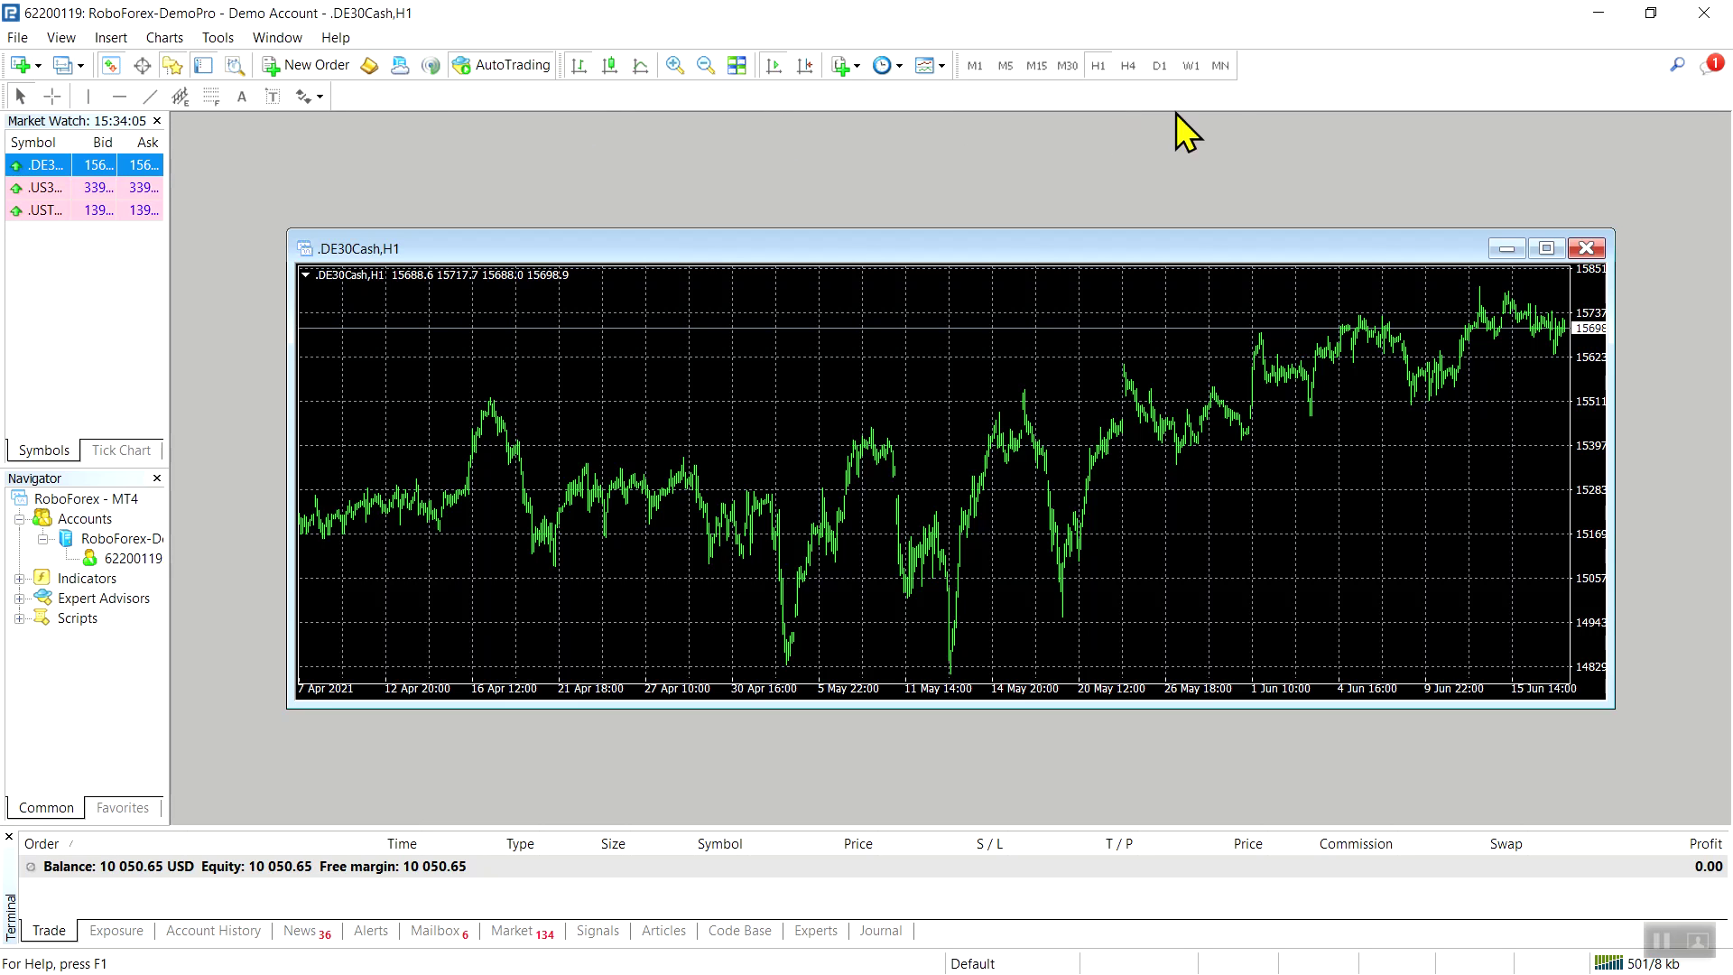
pyautogui.moveTo(1248, 65); pyautogui.dragTo(1247, 65)
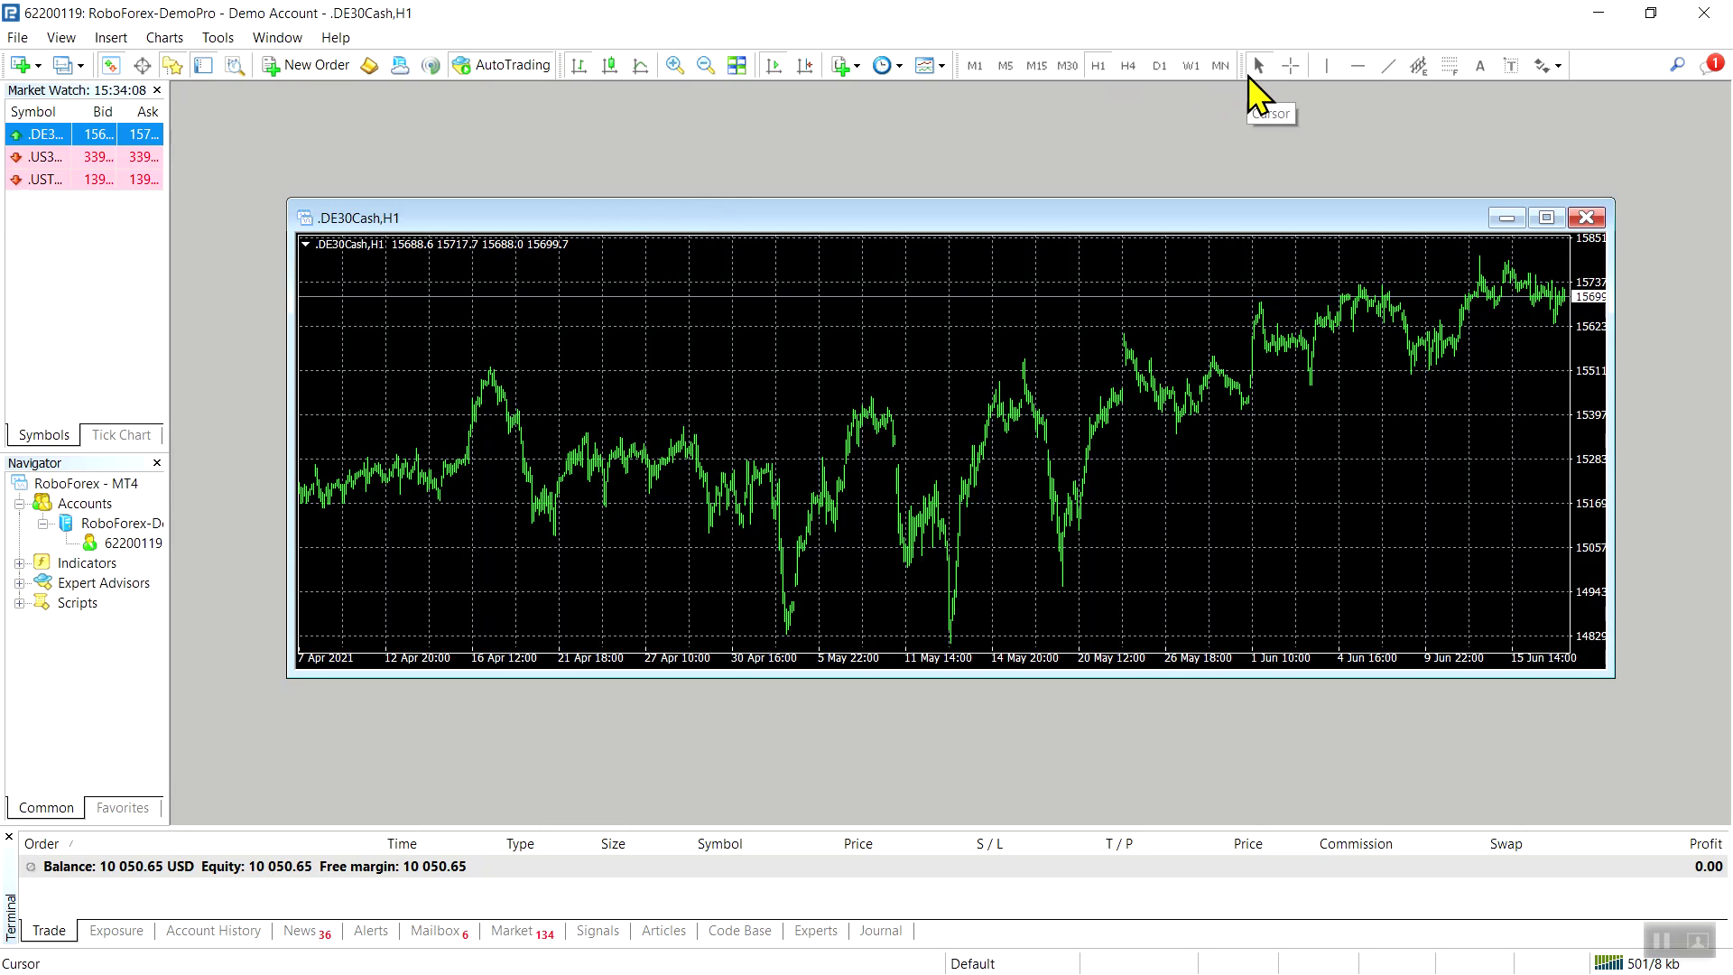
# - Add the Rectangle, Triangle and Ellipse tools to the line studies toolbar
pyautogui.rightClick(1245, 69)
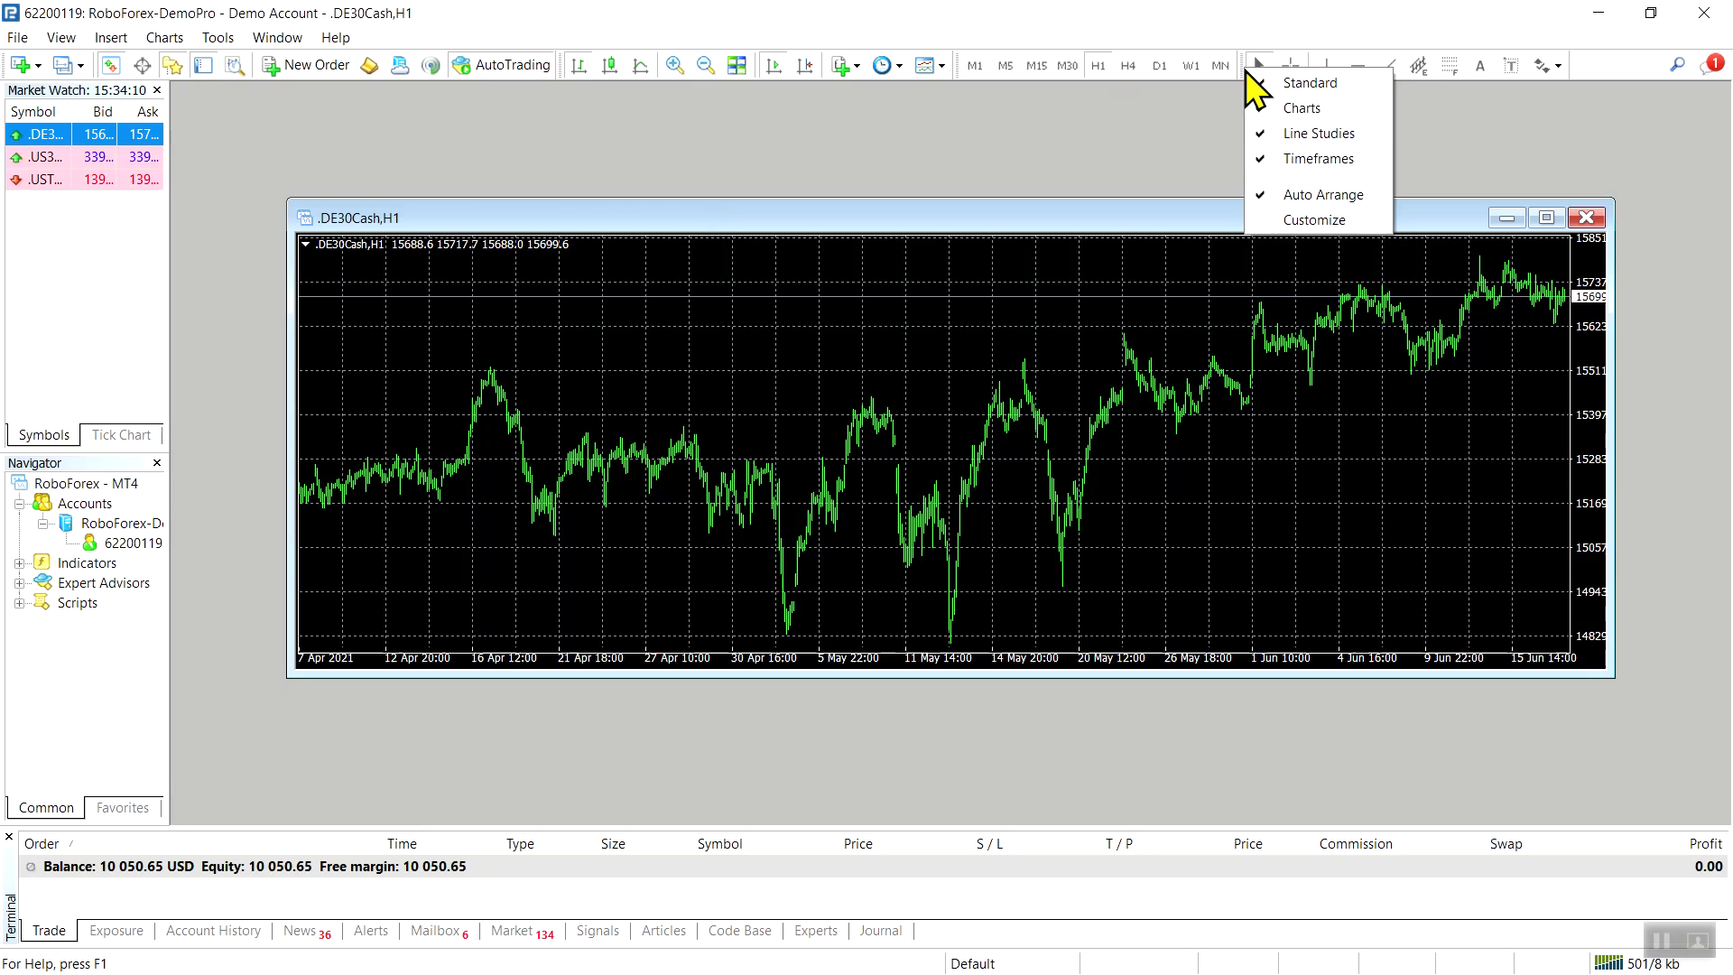
pyautogui.click(1318, 215)
pyautogui.moveTo(713, 455); pyautogui.dragTo(762, 544)
pyautogui.click(632, 514)
pyautogui.click(821, 475)
pyautogui.click(828, 477)
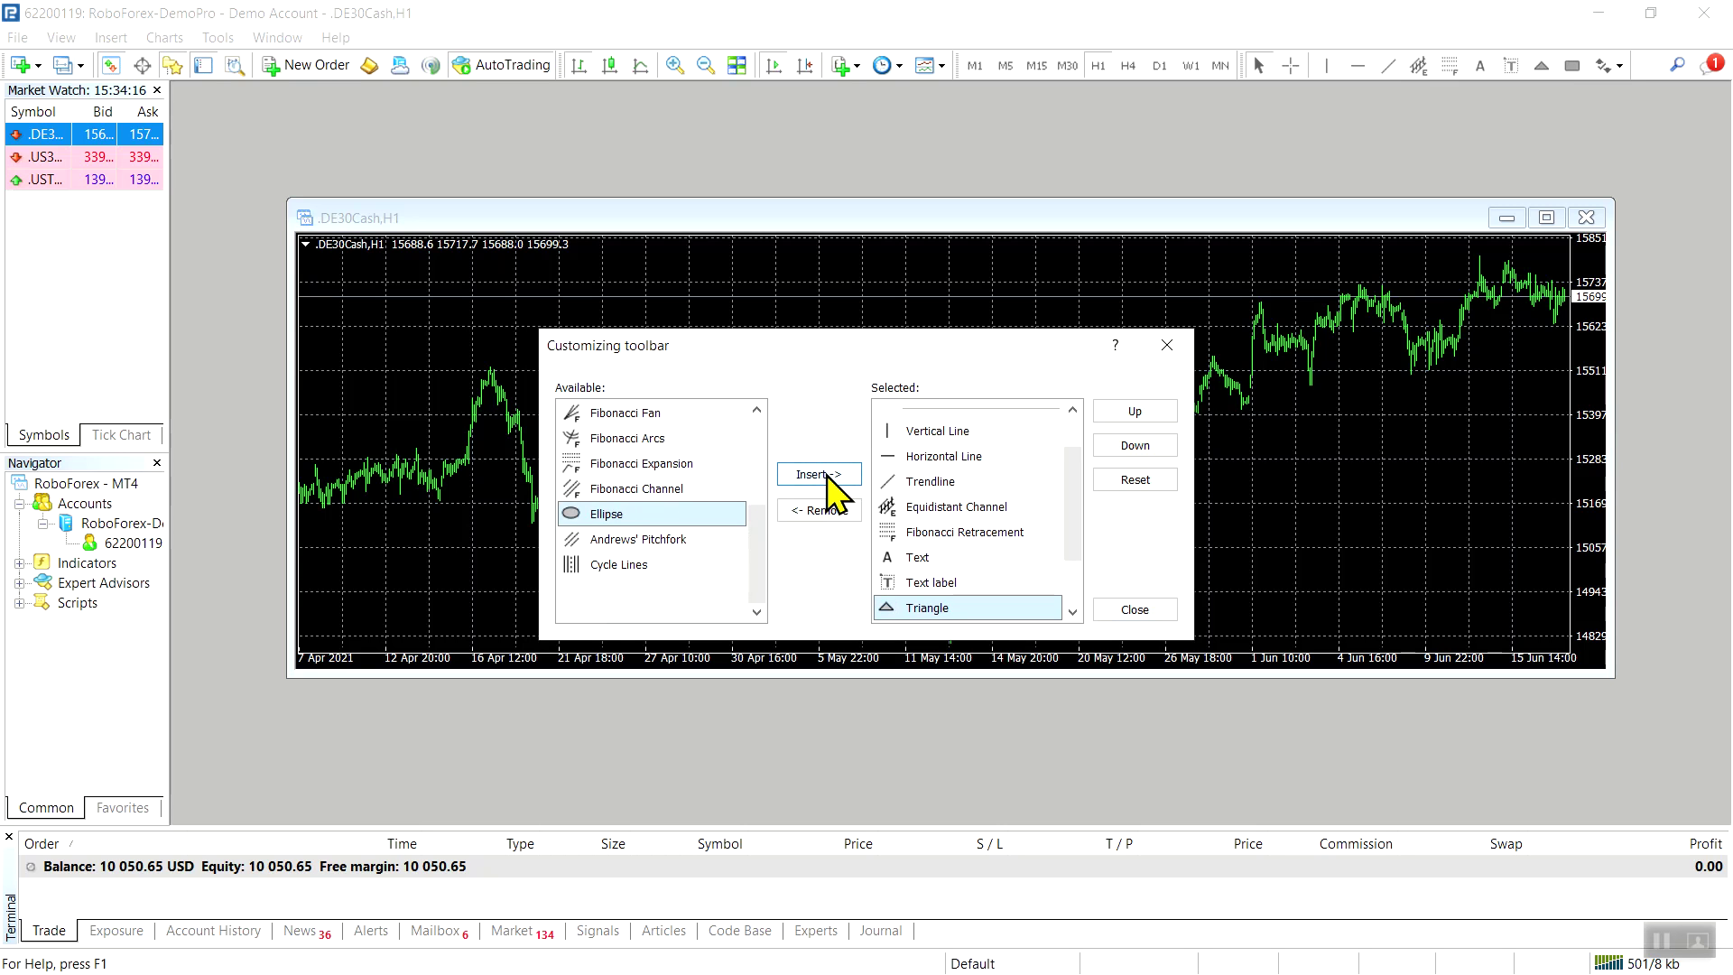
pyautogui.click(826, 475)
pyautogui.click(1166, 346)
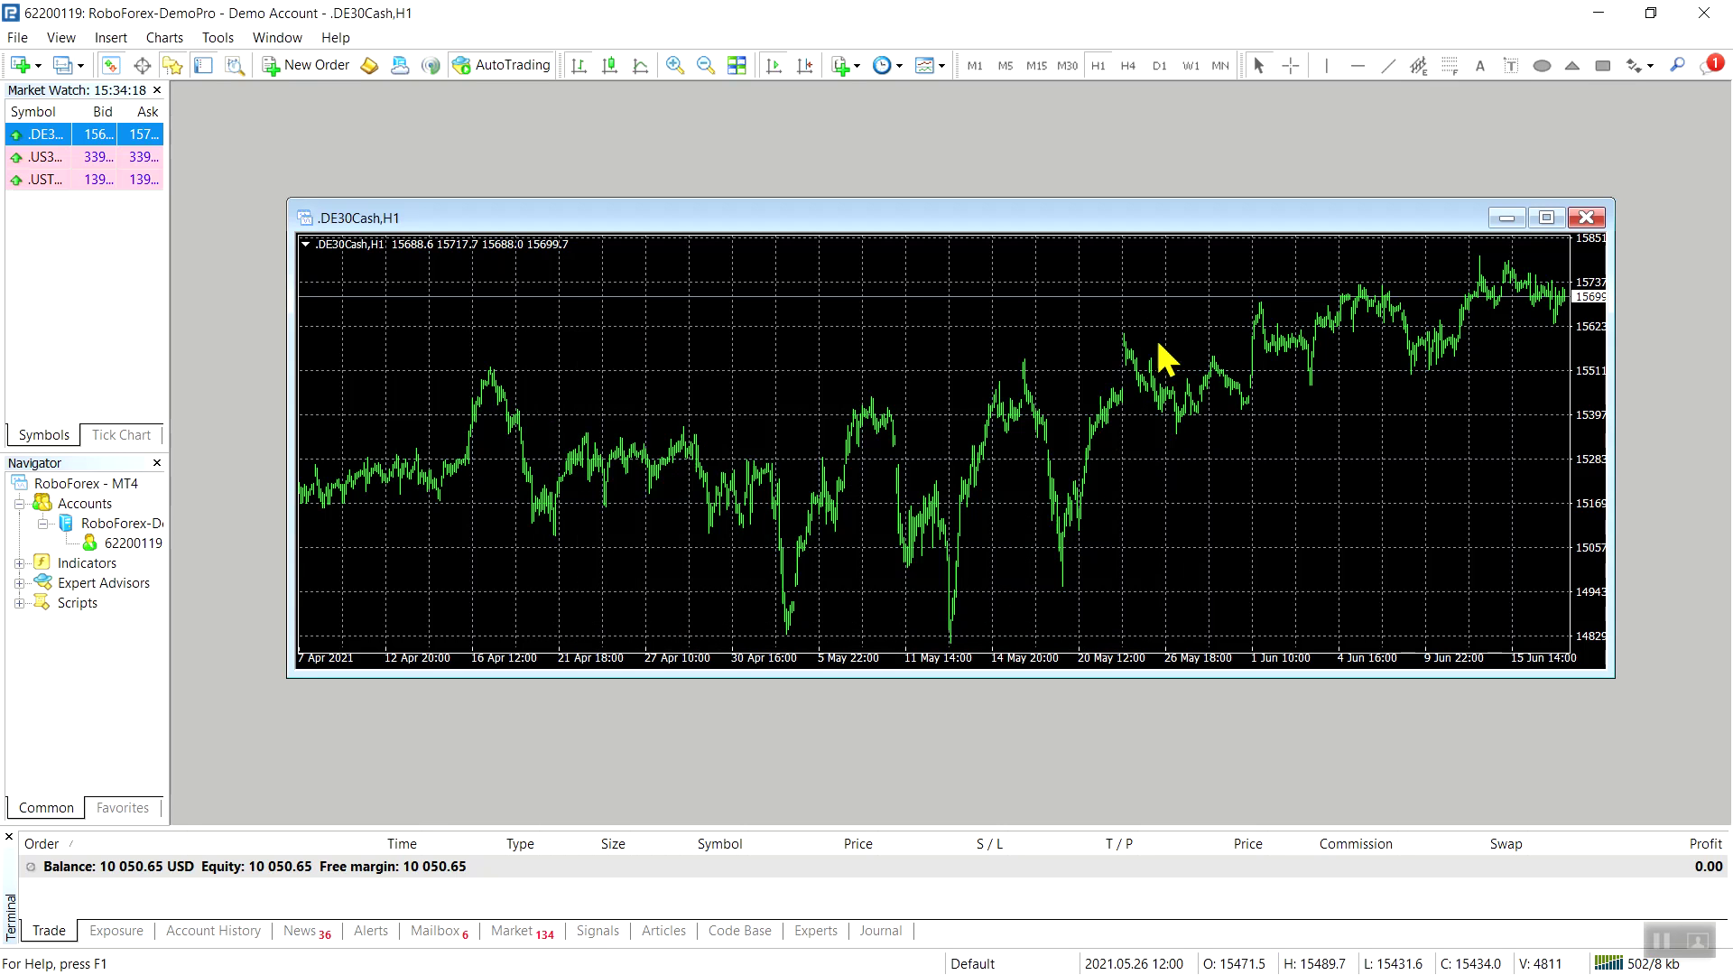
# - Close the chart and the terminal, and start the Setup RMP_4_4 installer as administrator, bypassing the SmartScreen block
pyautogui.click(1586, 219)
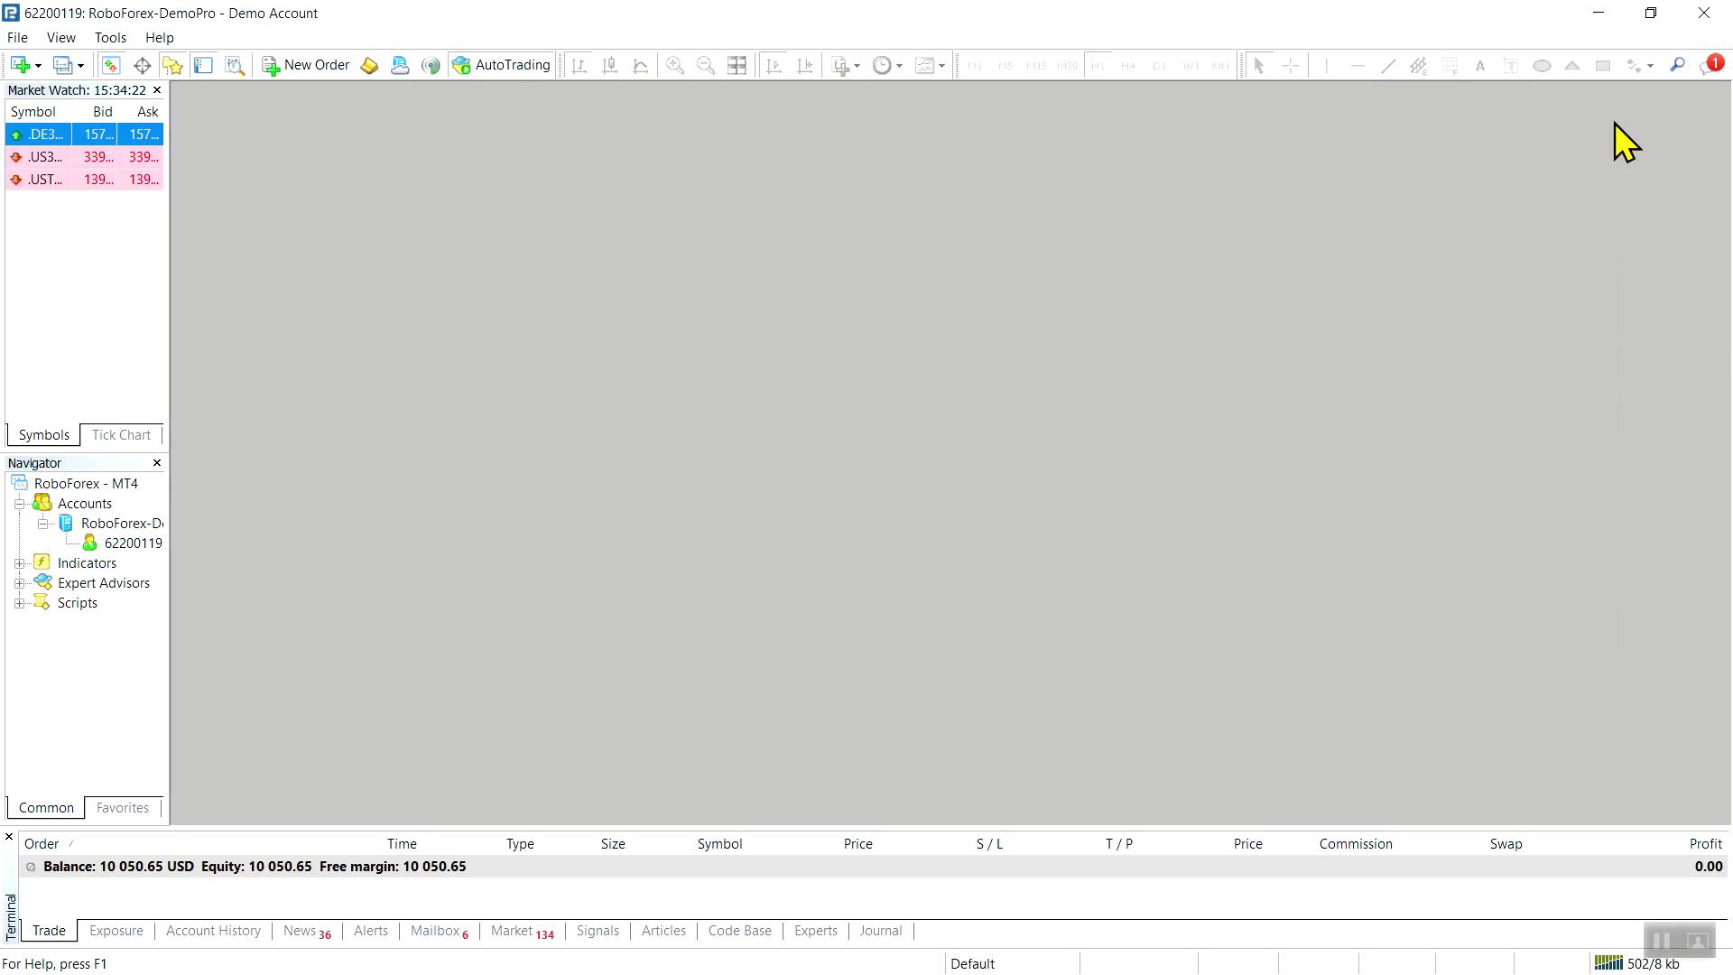
pyautogui.click(1704, 13)
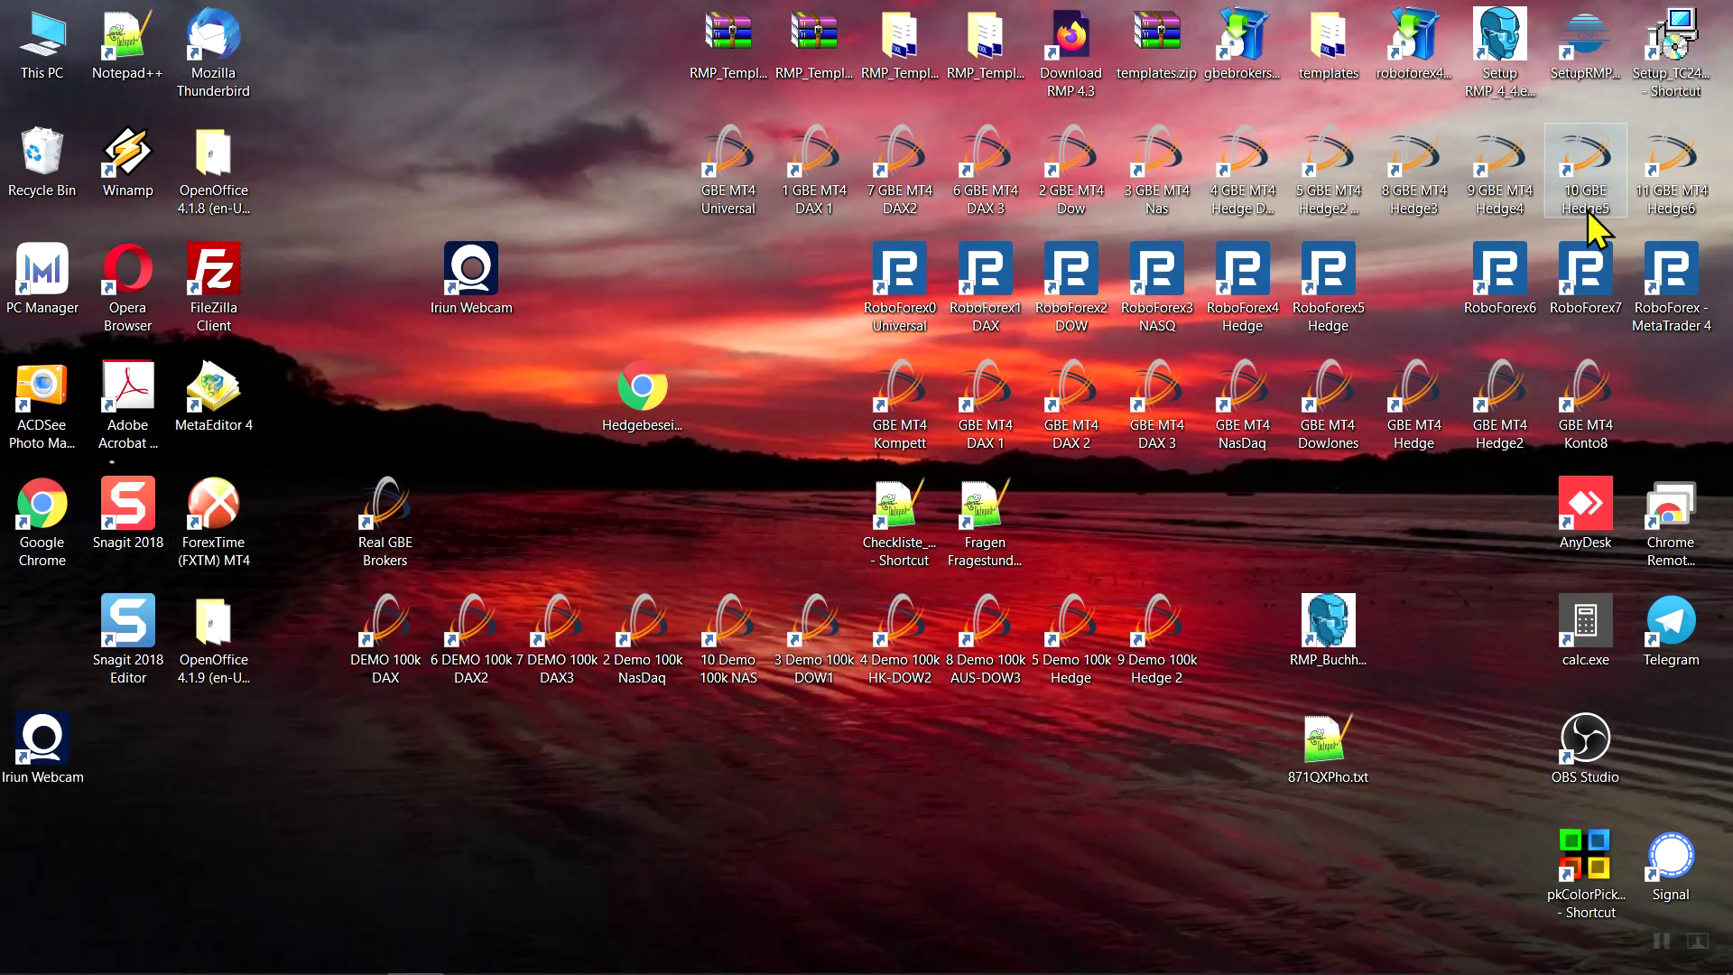
pyautogui.rightClick(1508, 44)
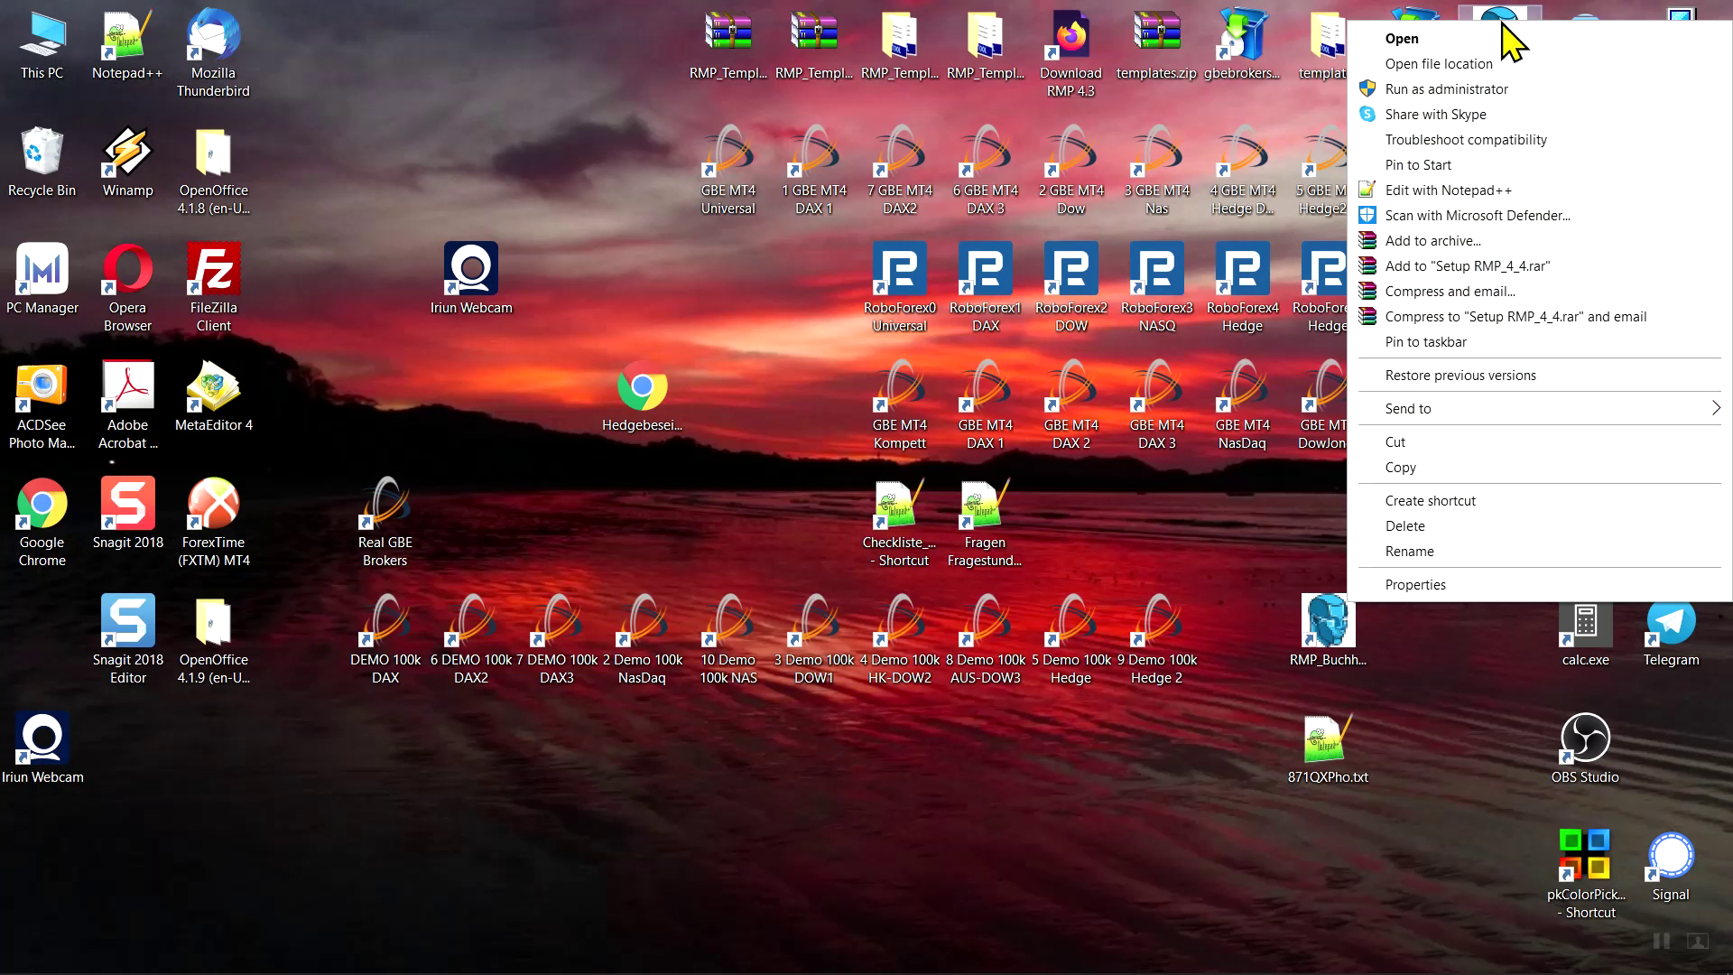
pyautogui.click(1425, 89)
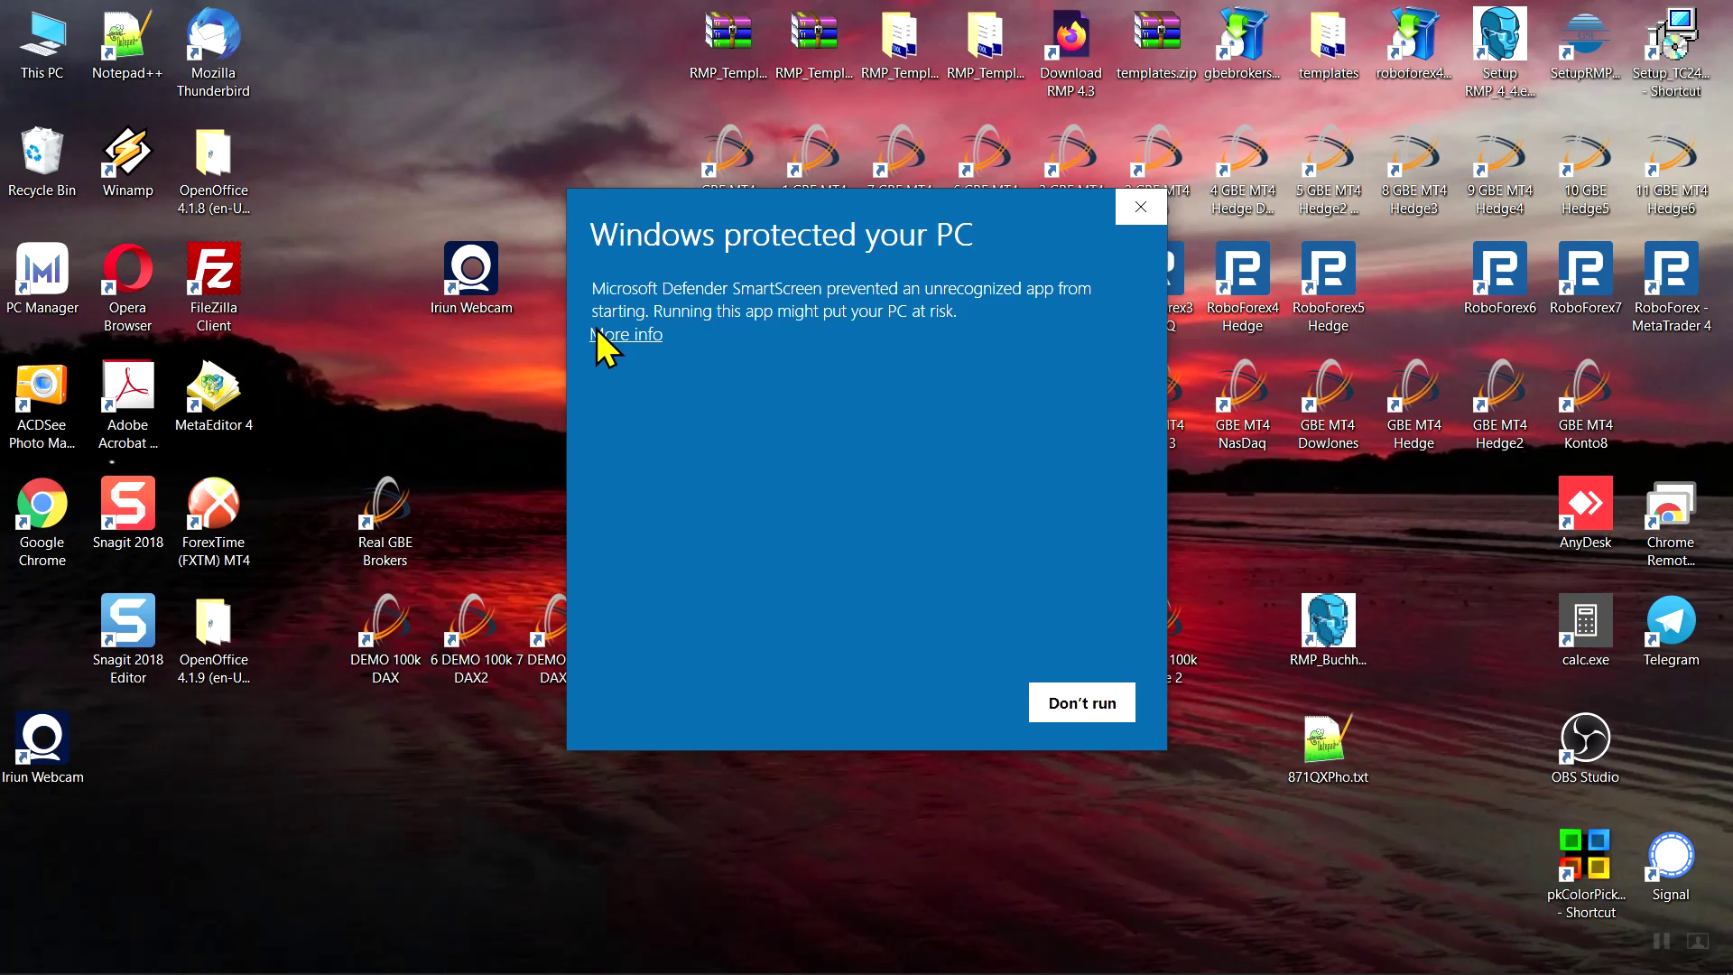
pyautogui.click(607, 336)
pyautogui.click(925, 702)
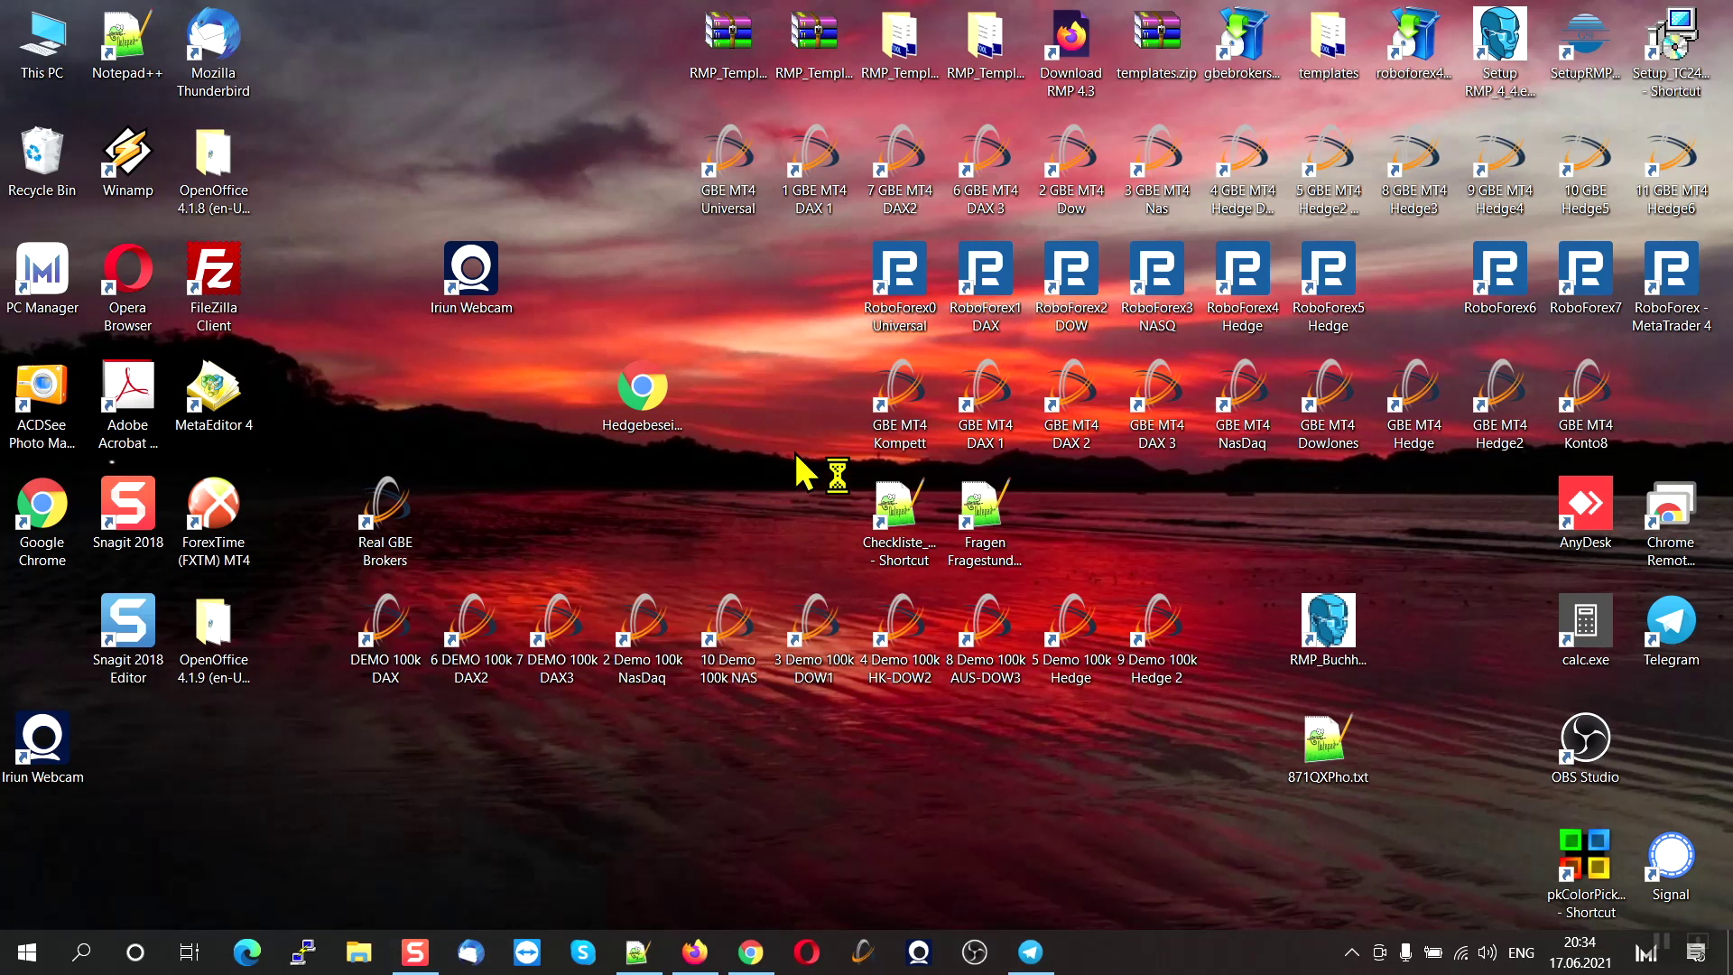
pyautogui.click(890, 552)
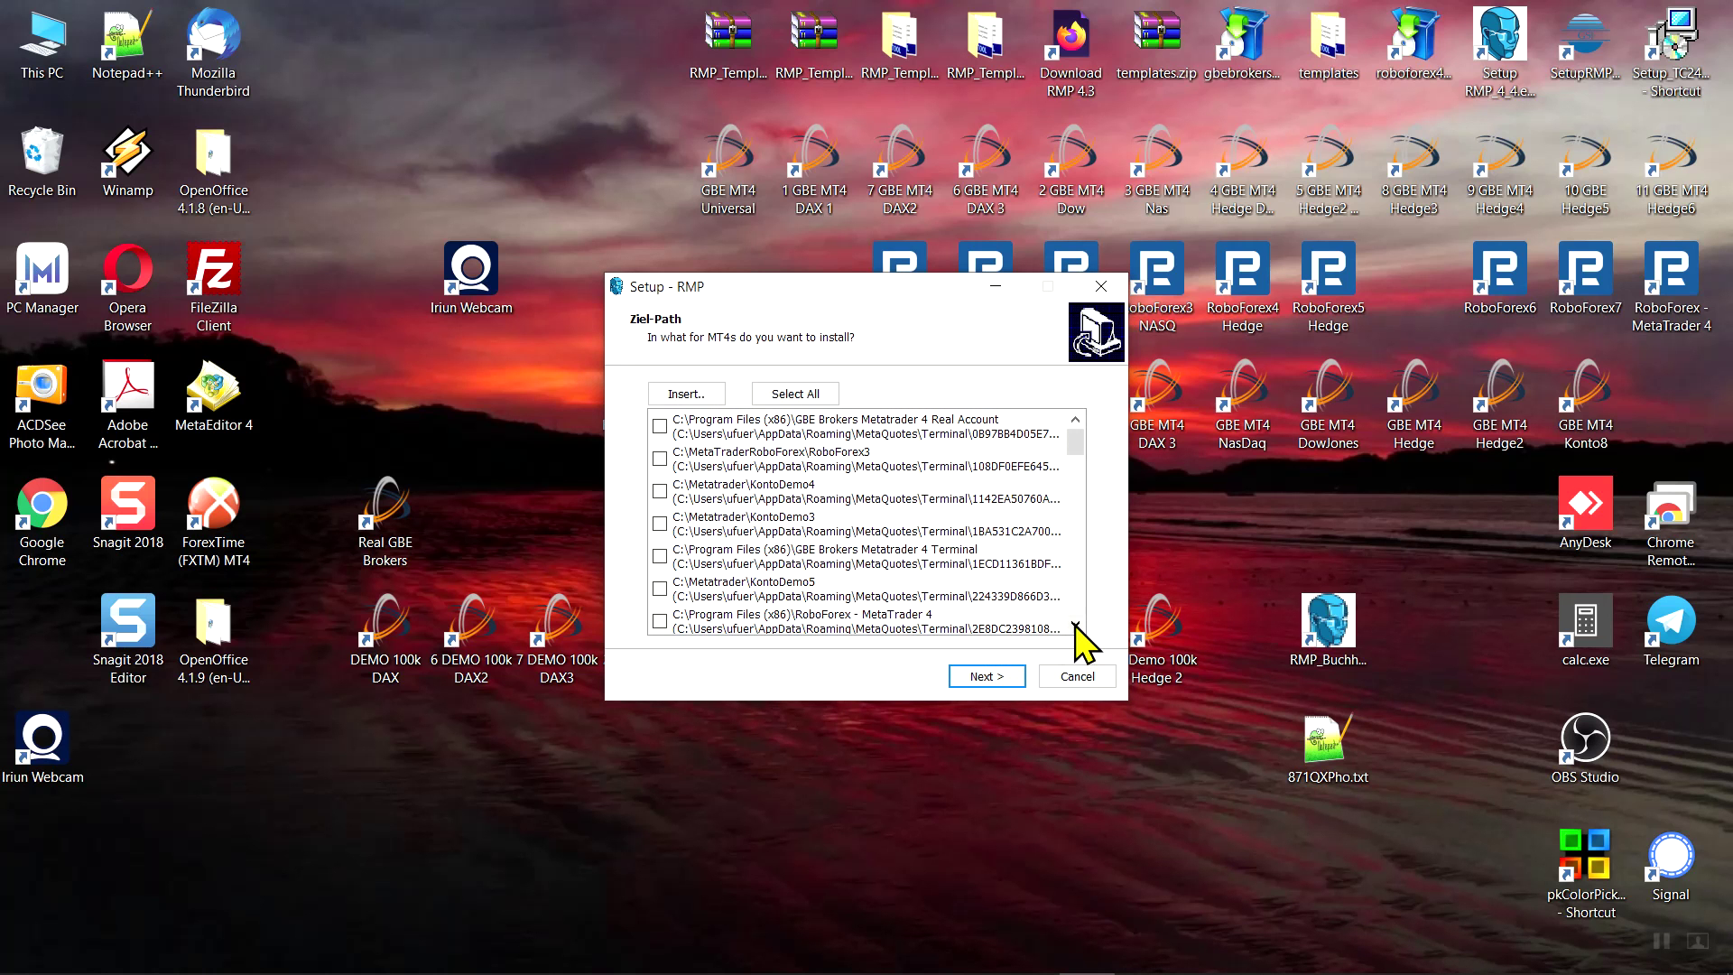
# - Select C:\MetaTraderRoboForex\RoboForex8 as the target terminal and complete the RMP installation
pyautogui.moveTo(1075, 623); pyautogui.dragTo(1075, 622)
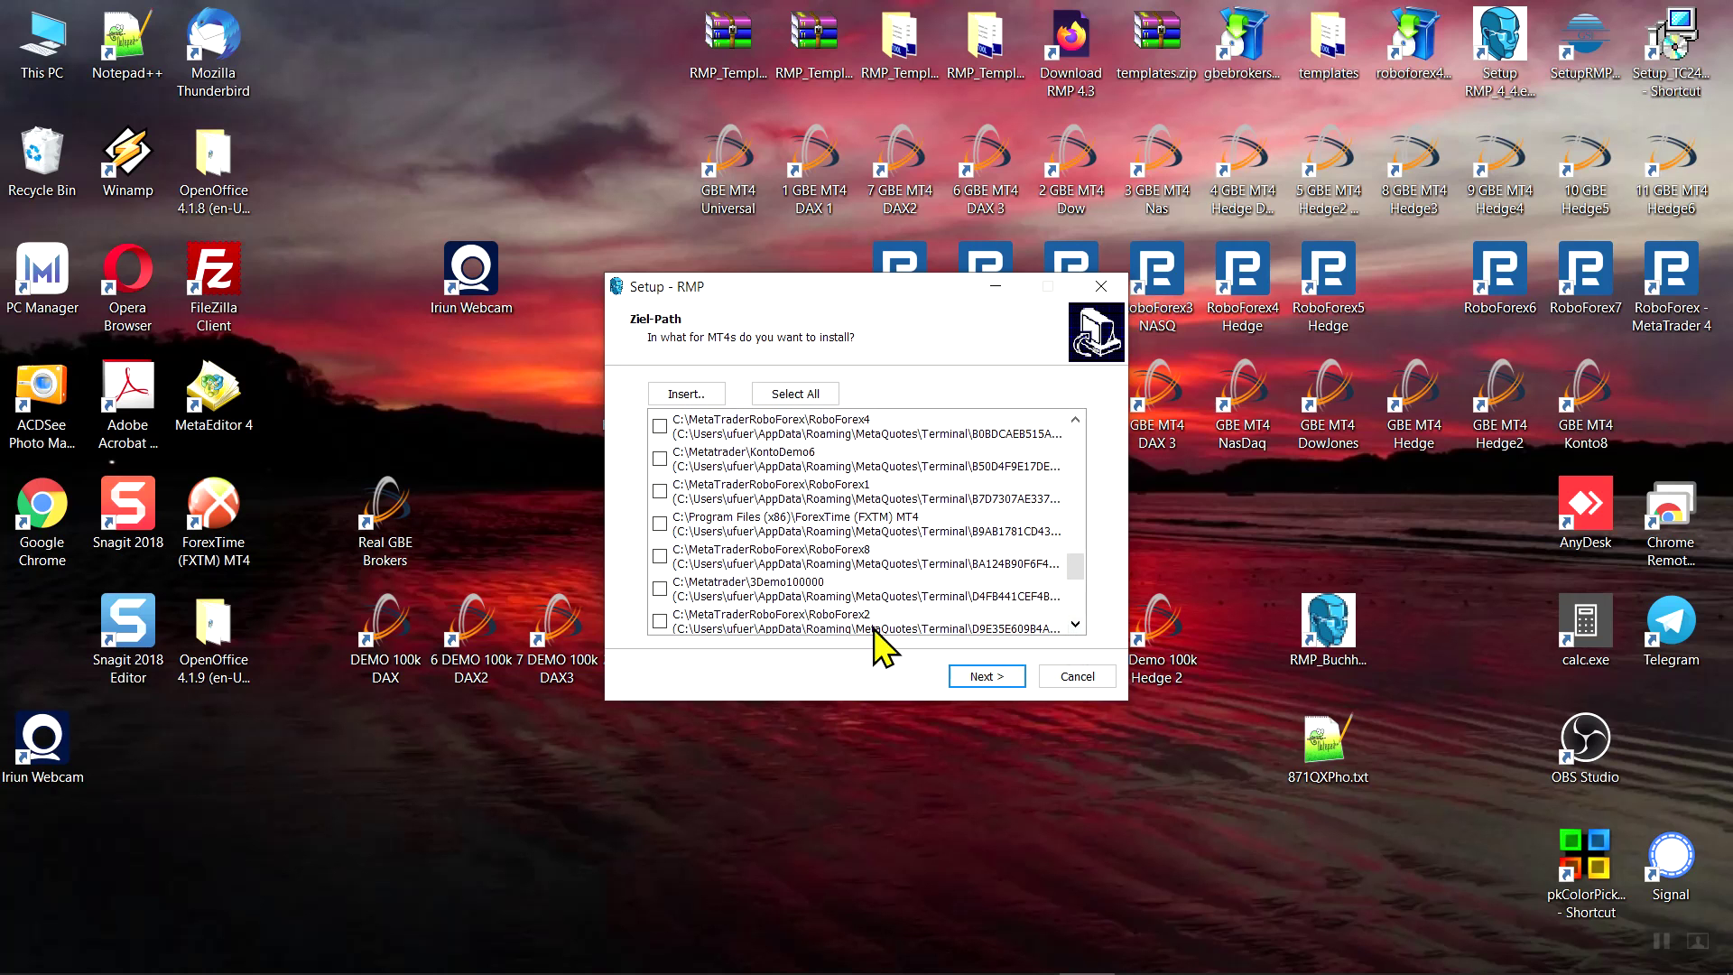
pyautogui.click(660, 557)
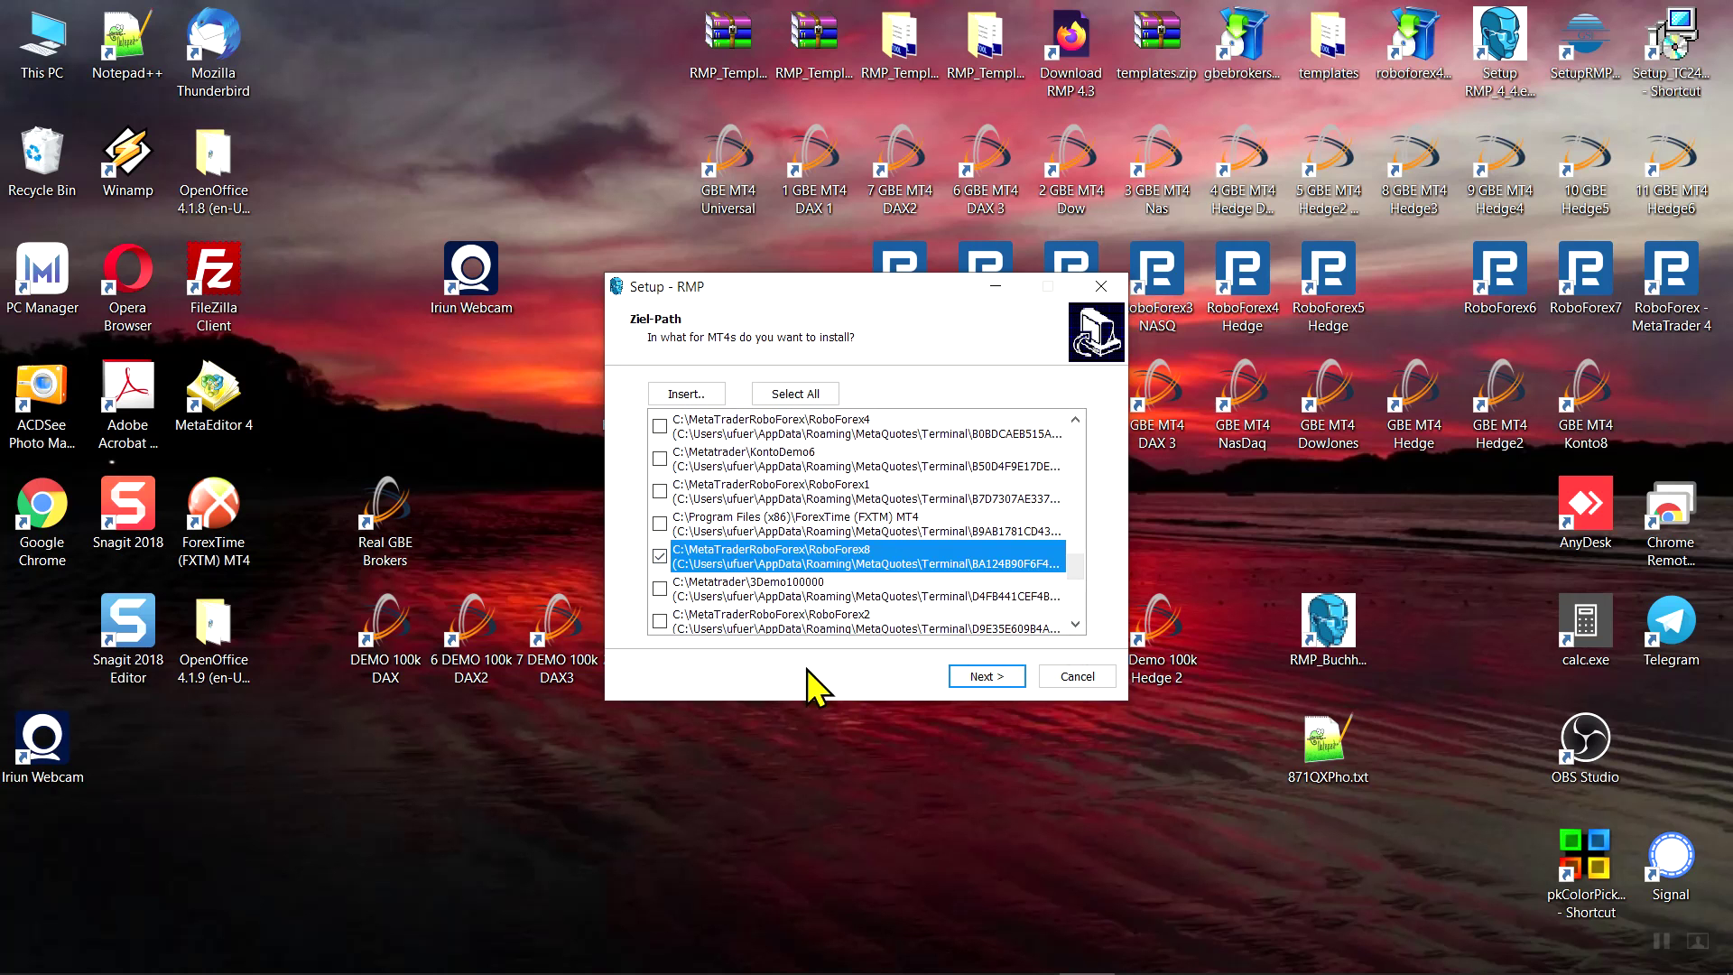
pyautogui.click(980, 682)
pyautogui.click(992, 683)
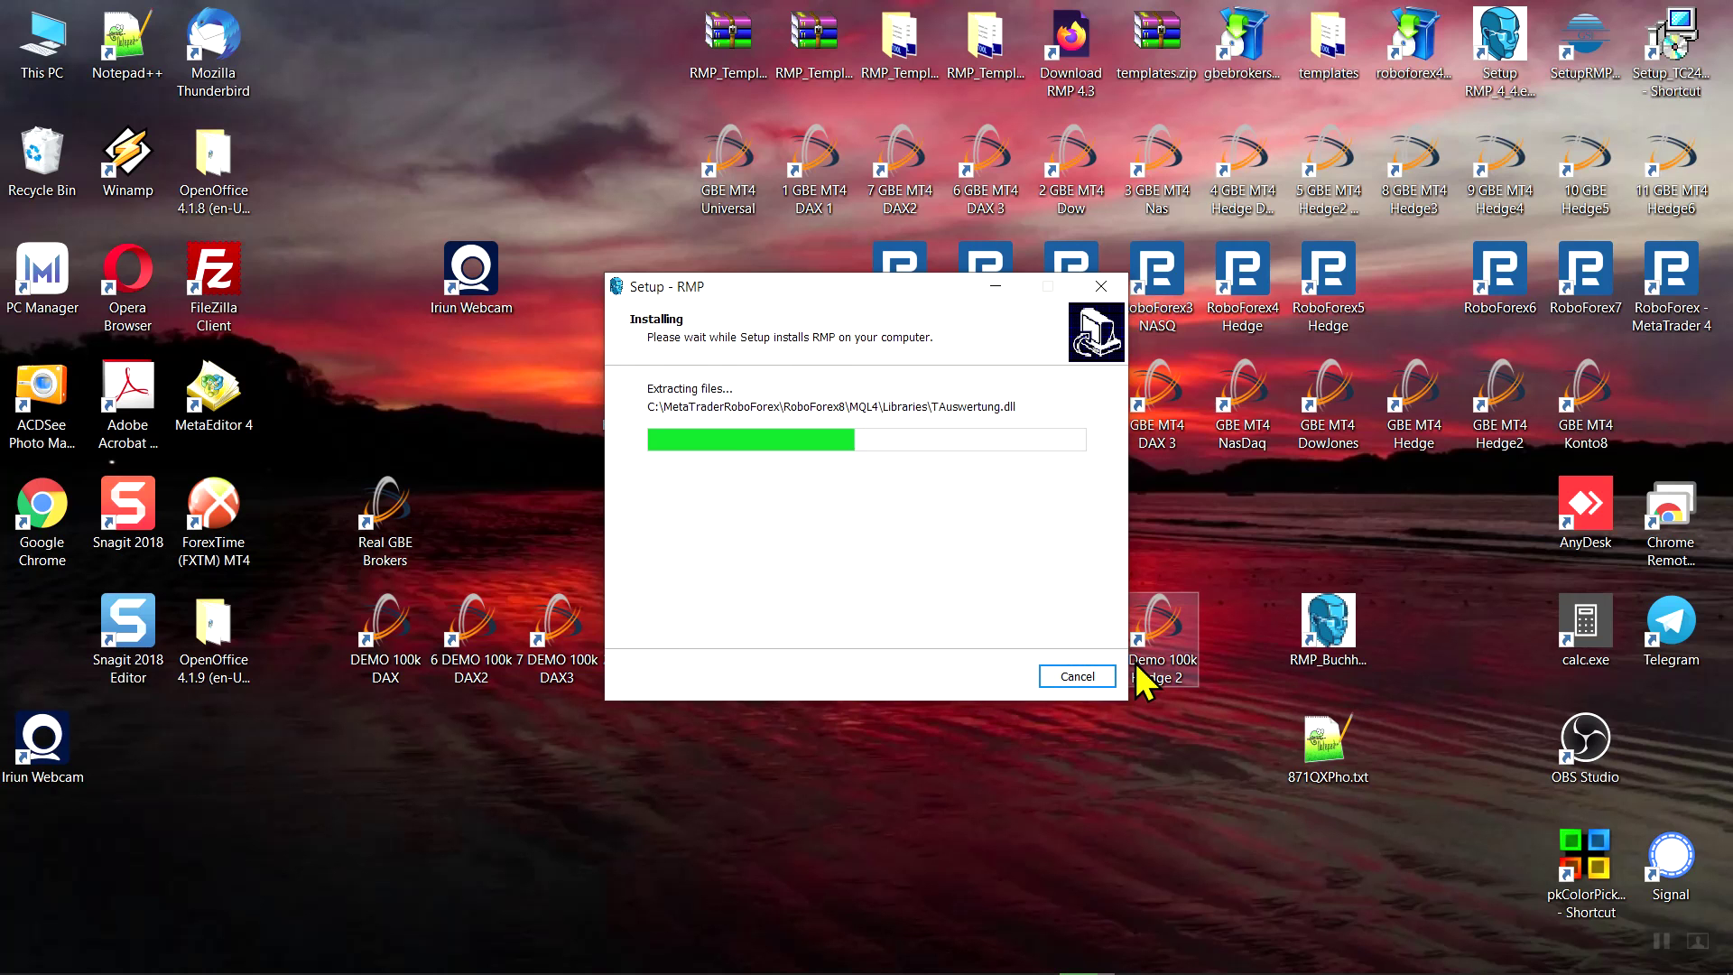
pyautogui.click(991, 678)
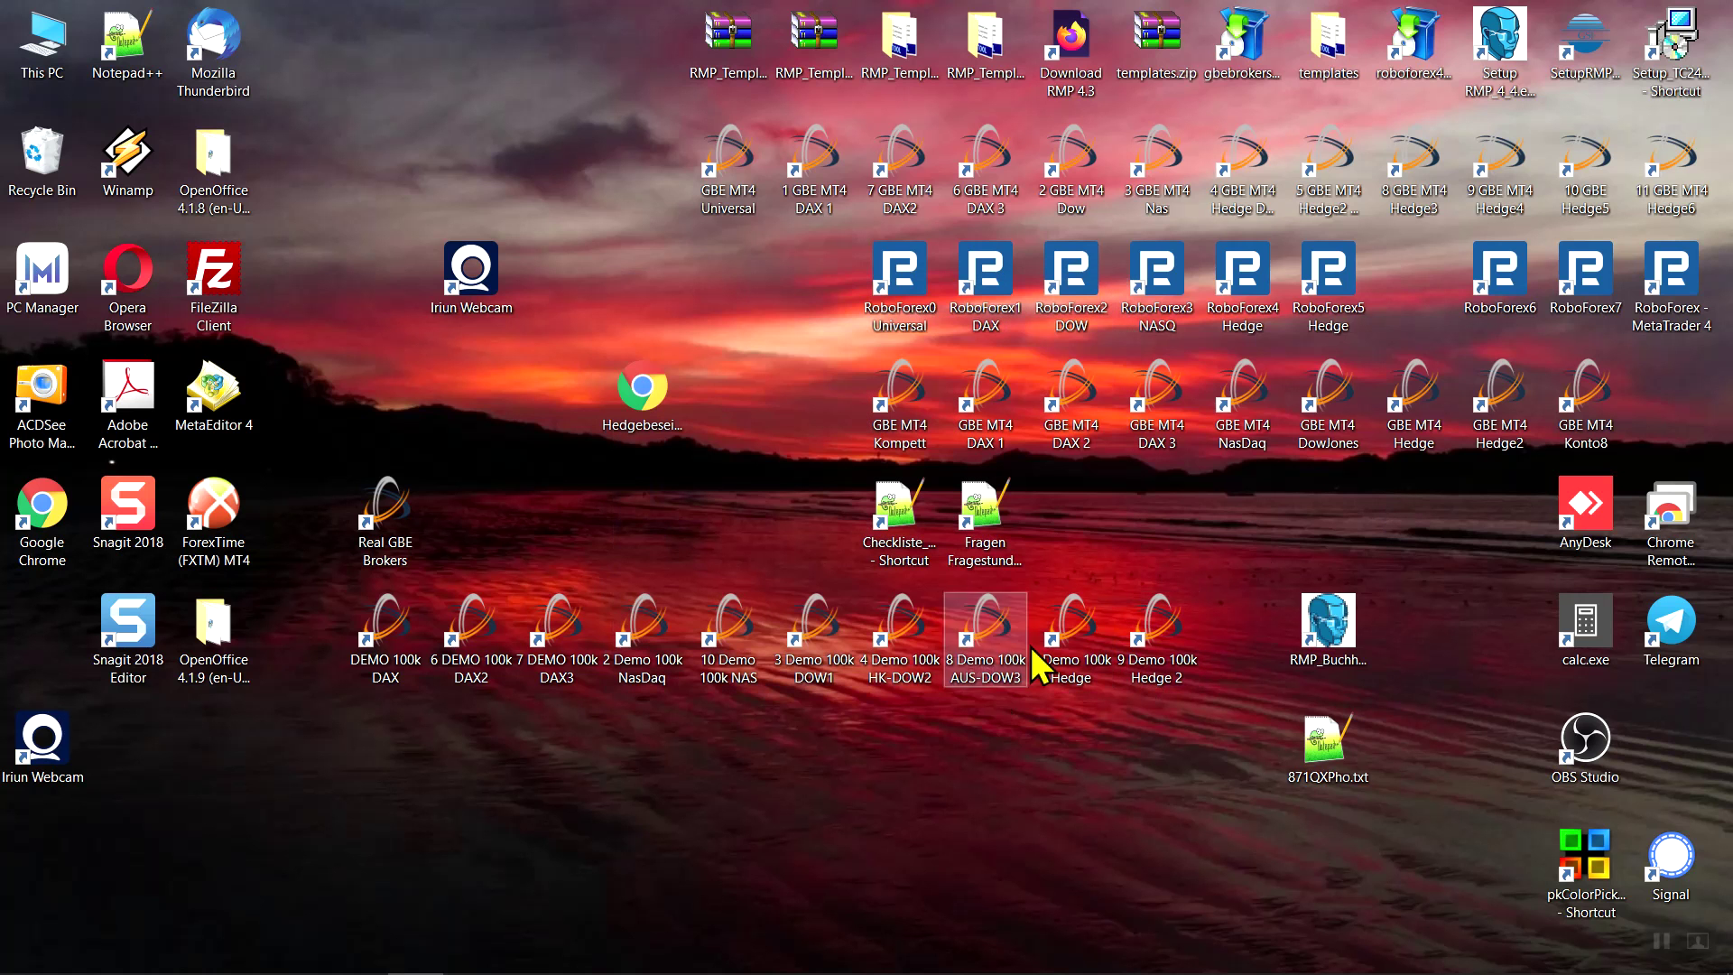
# - Rename the desktop shortcut "RoboForex - MetaTrader 4" to RoboForex8, granting administrator permission
pyautogui.click(1654, 325)
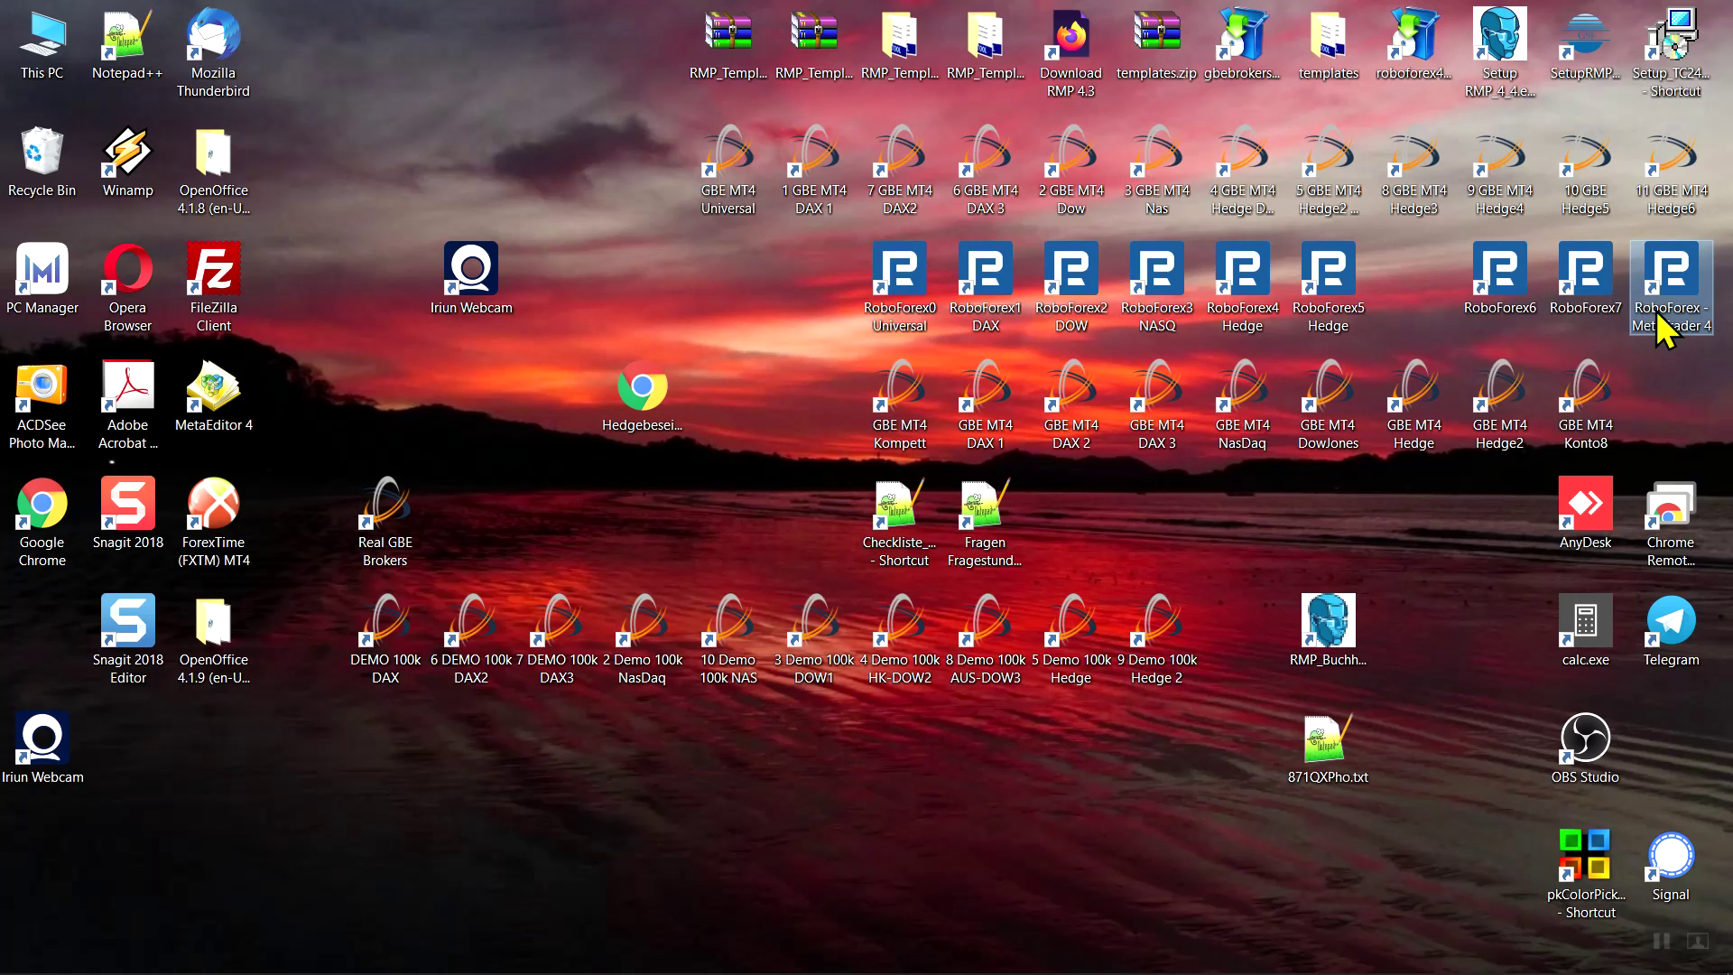
pyautogui.click(1665, 313)
pyautogui.click(1714, 328)
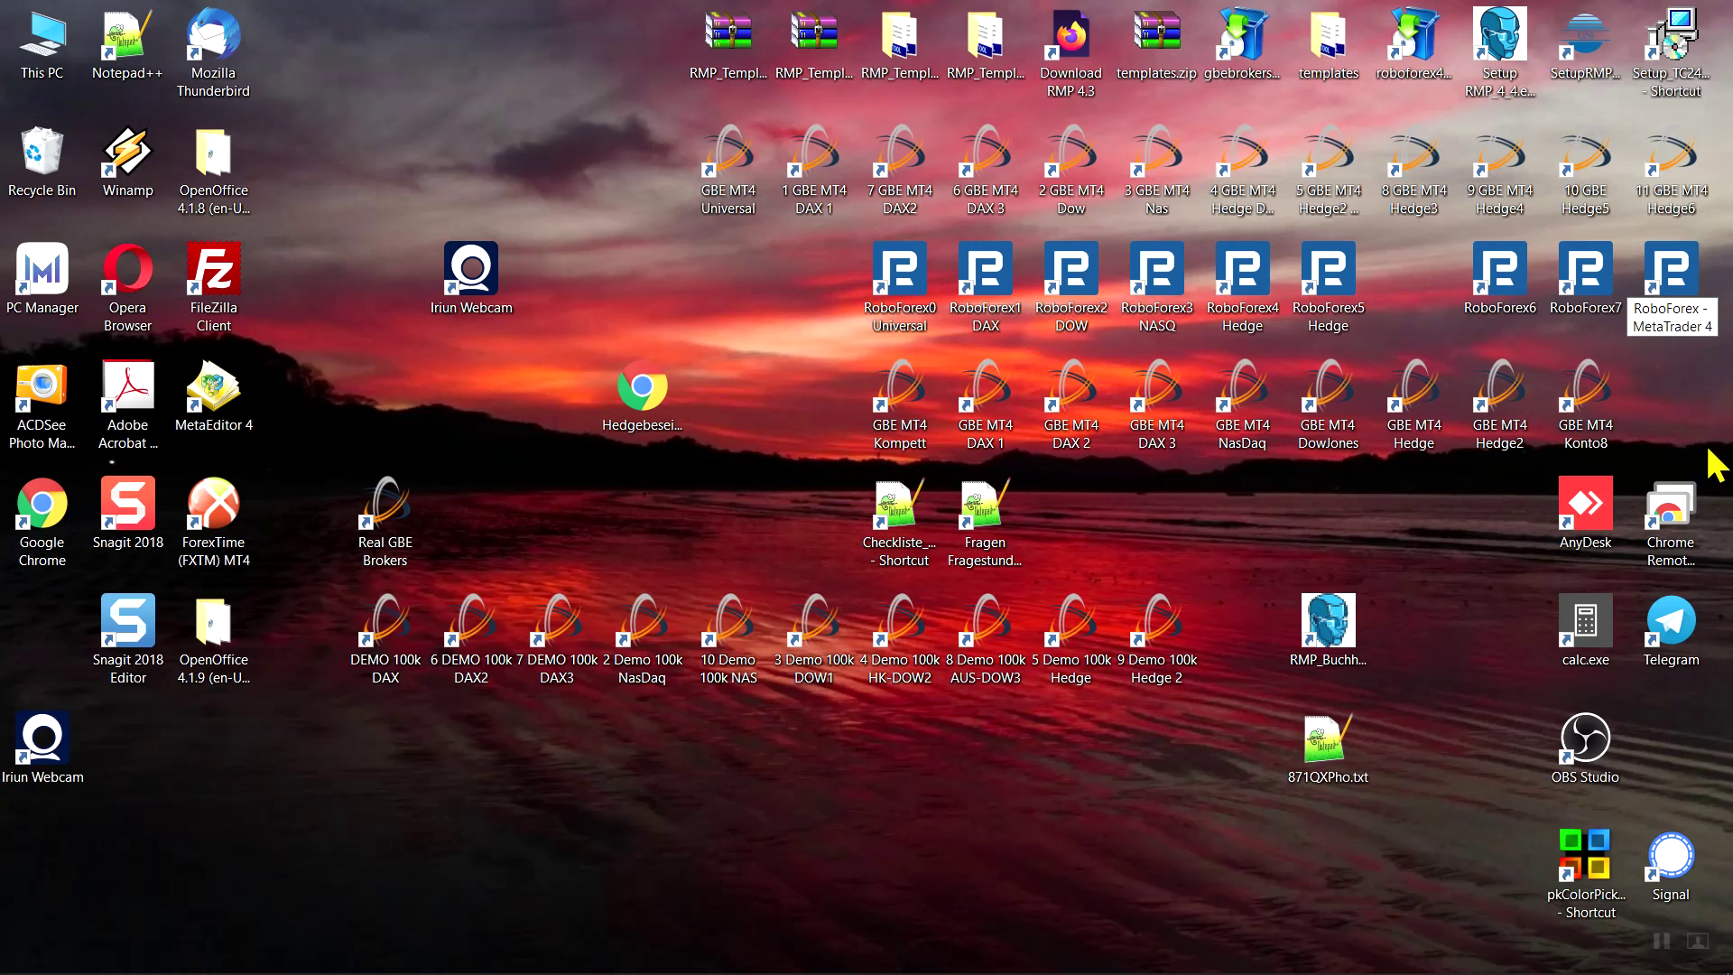
pyautogui.press('BackSpace')
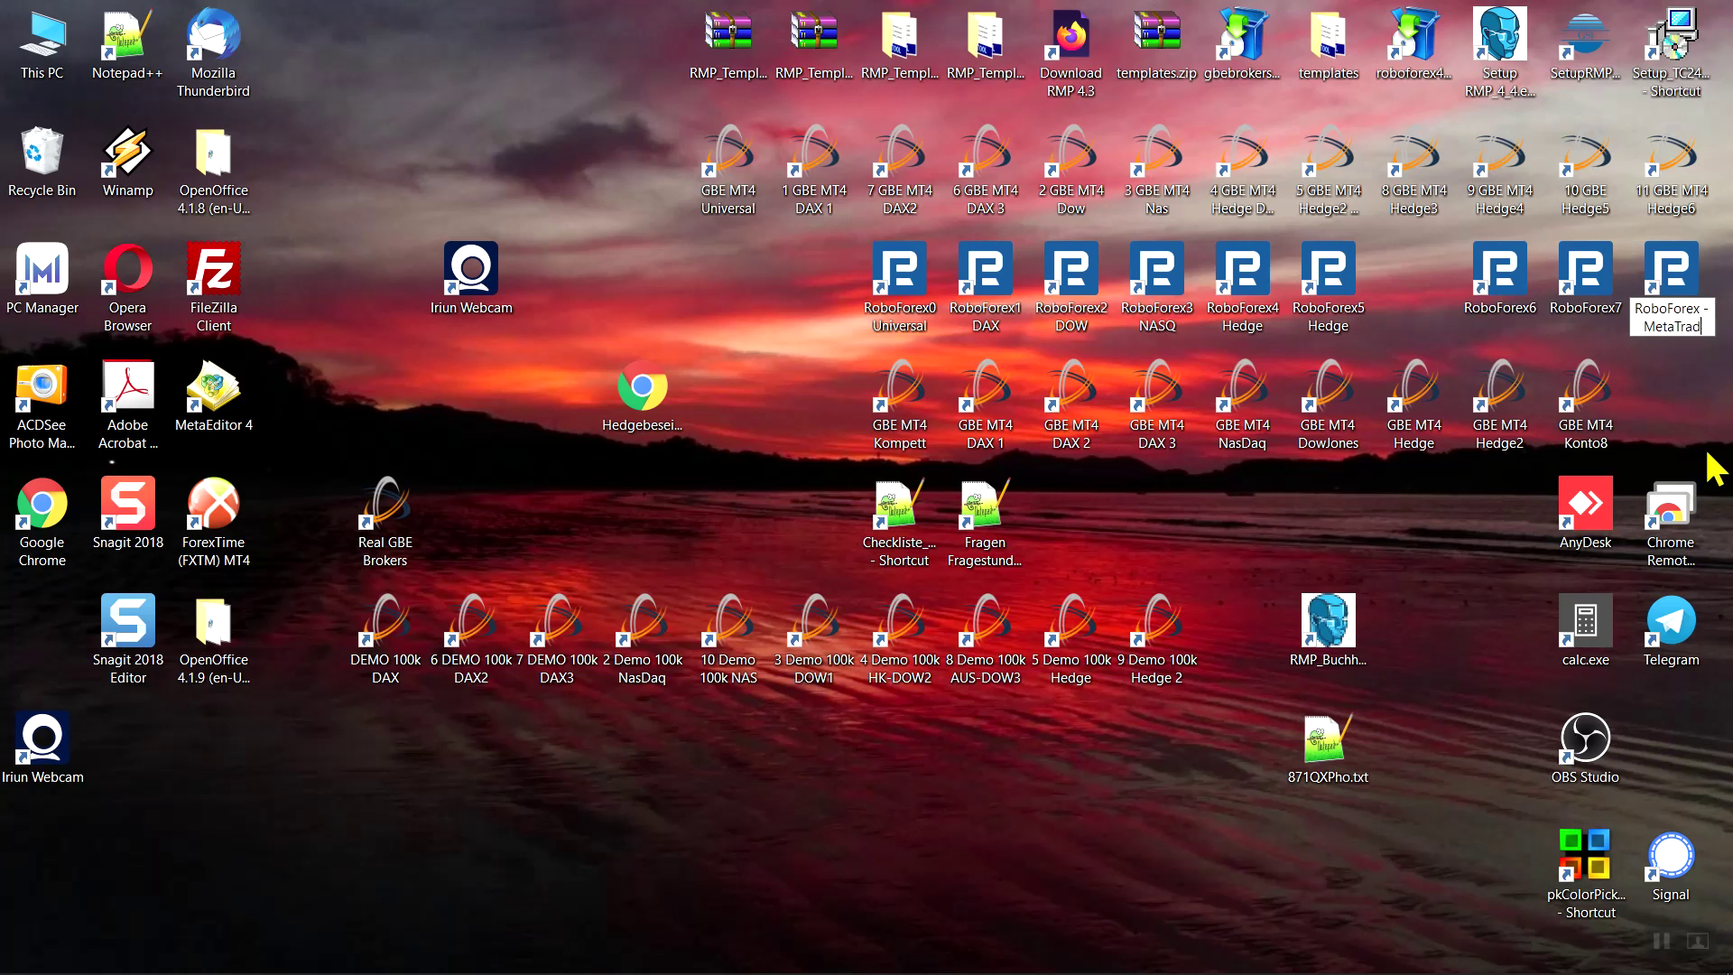
pyautogui.press('BackSpace')
pyautogui.press('BackSpace')
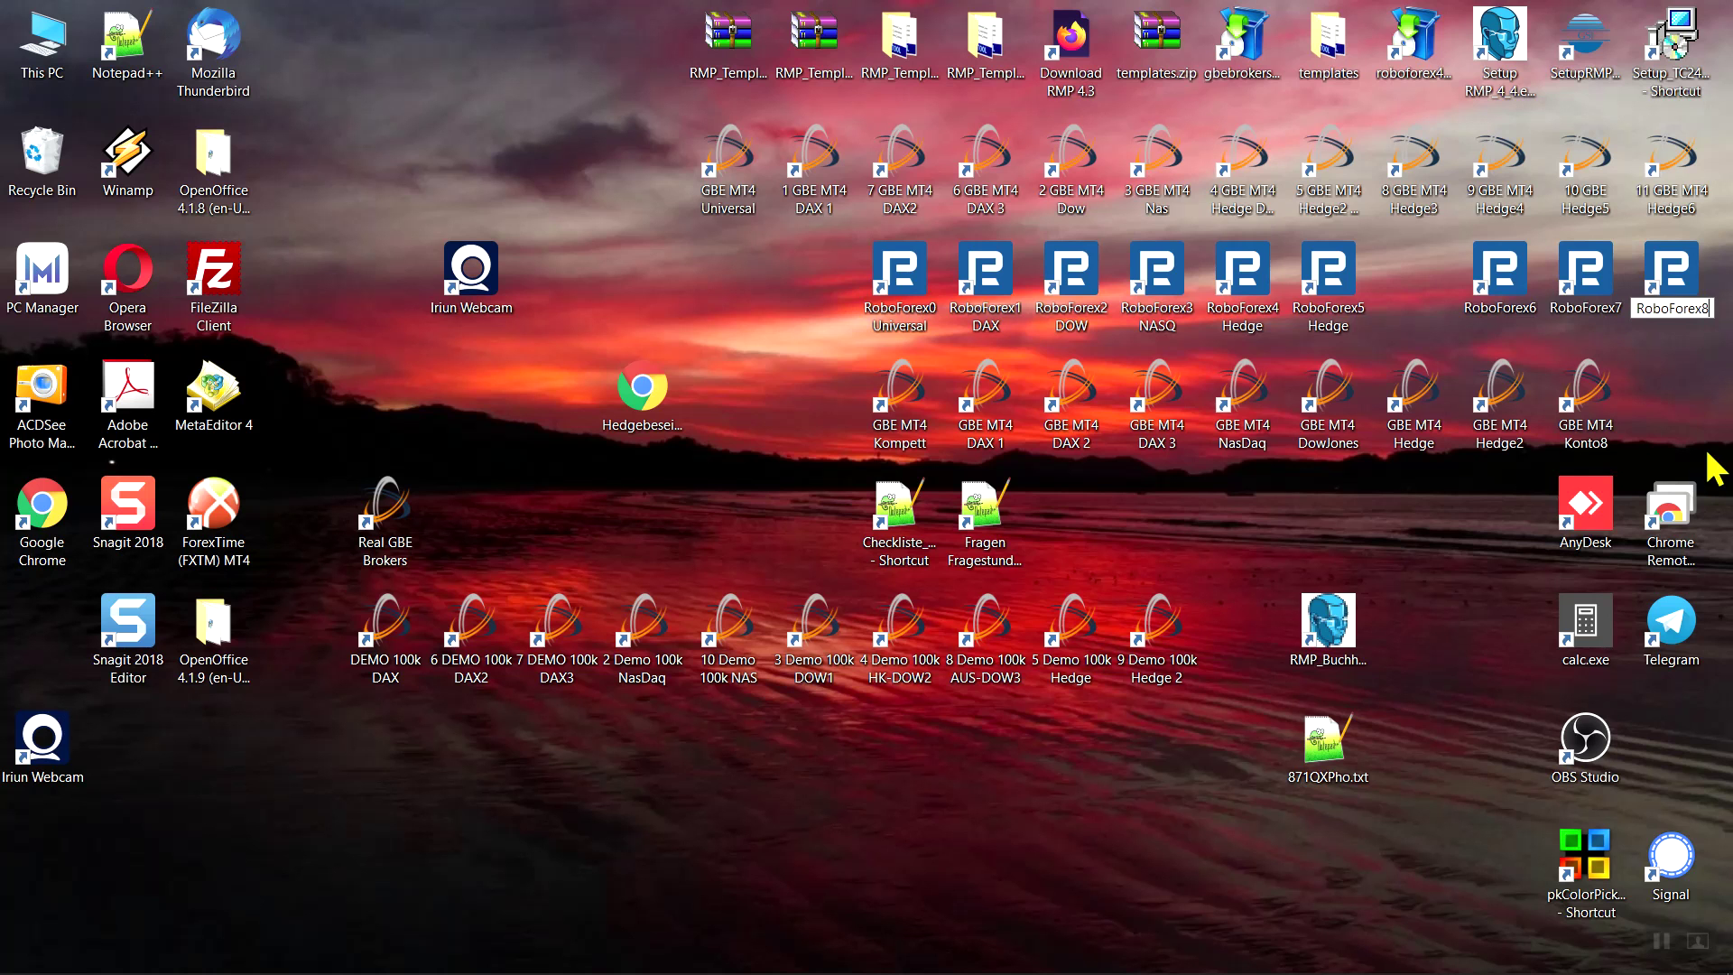
pyautogui.press('Return')
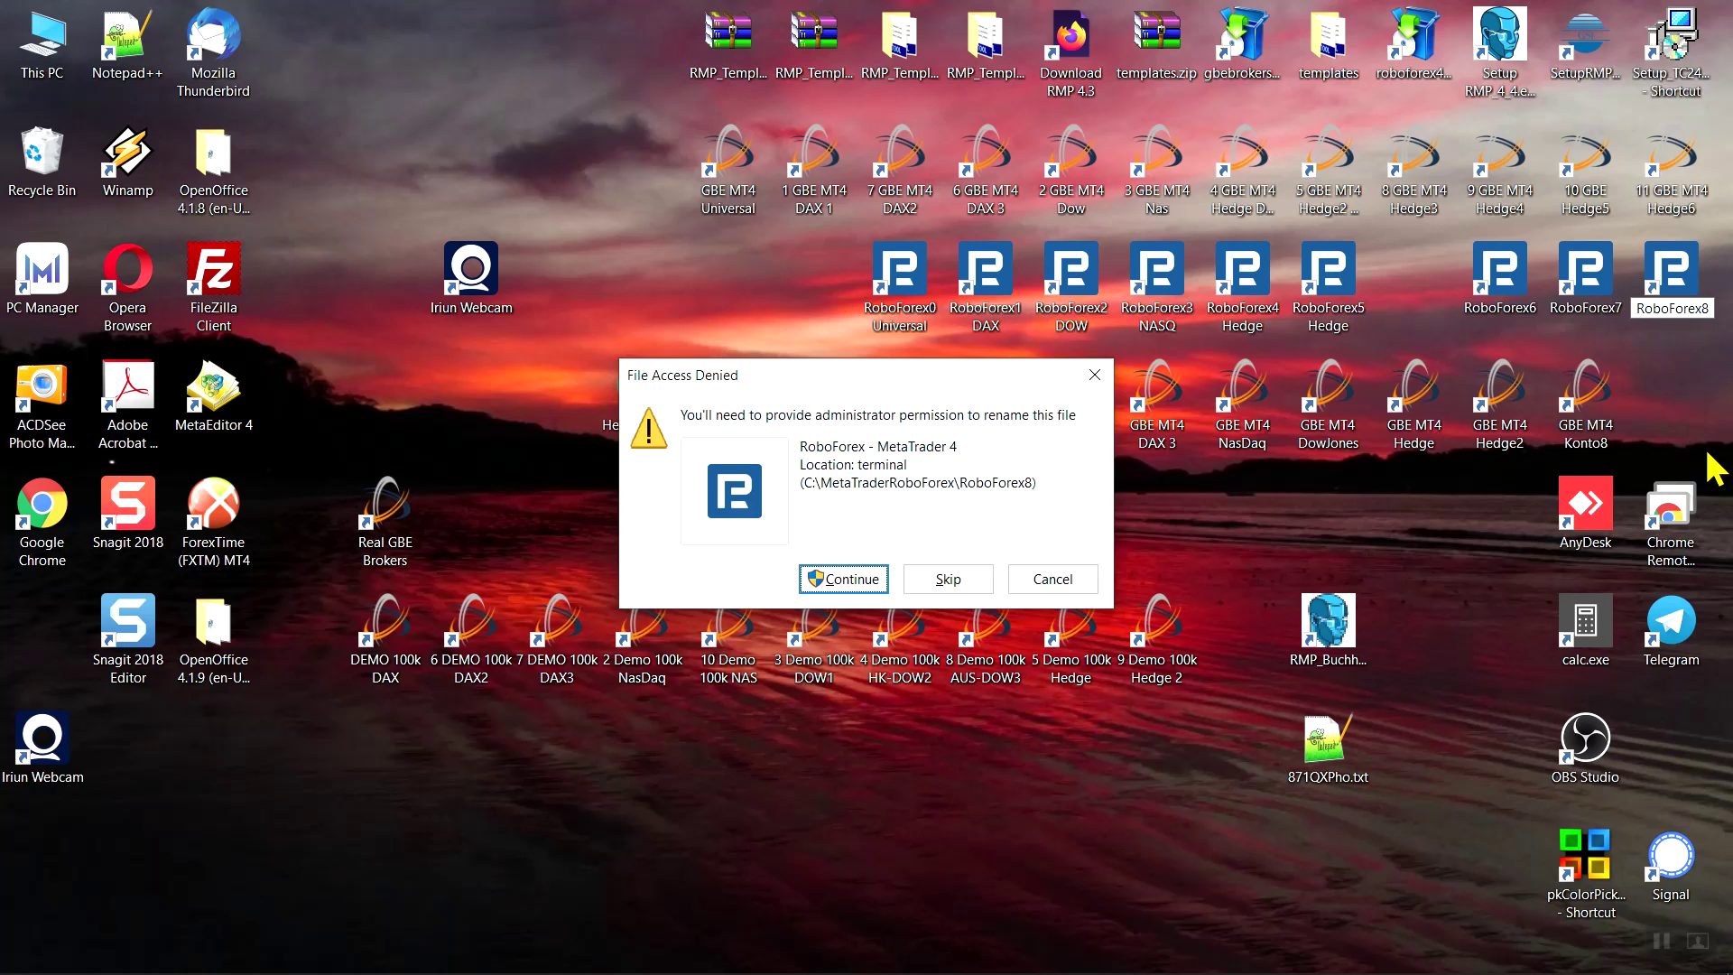
pyautogui.click(855, 575)
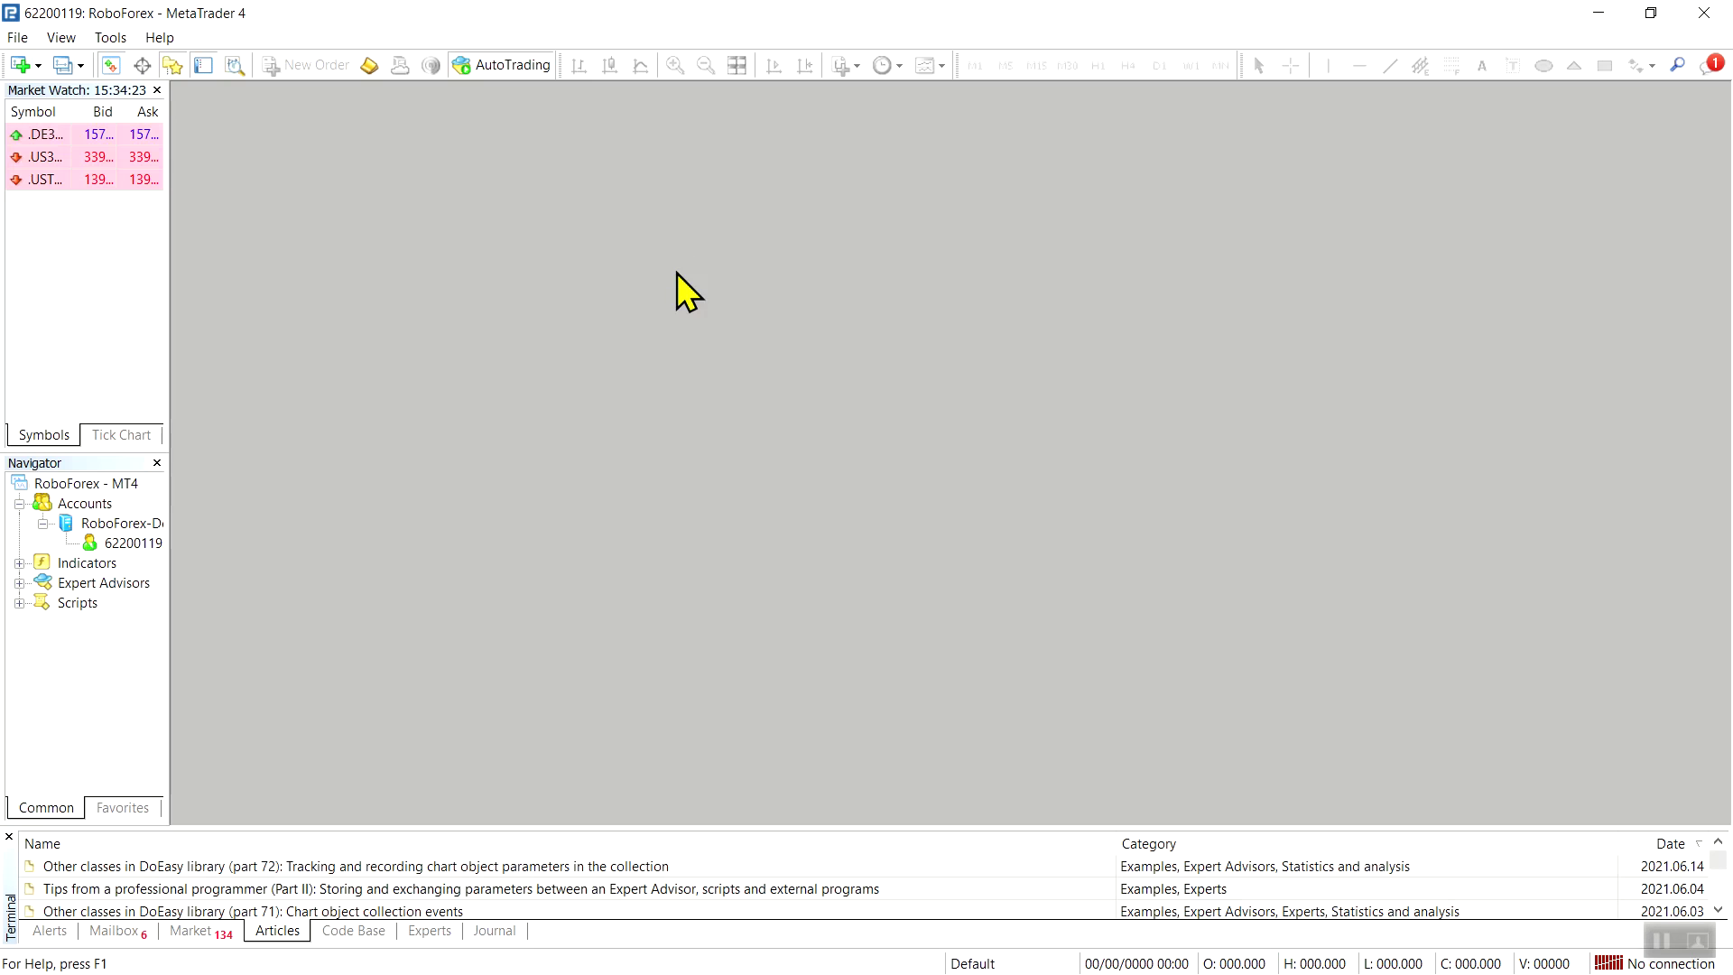
# - Expand the terminal's Expert Advisors list and open the MQL4\Experts folder inside its data folder
pyautogui.click(19, 583)
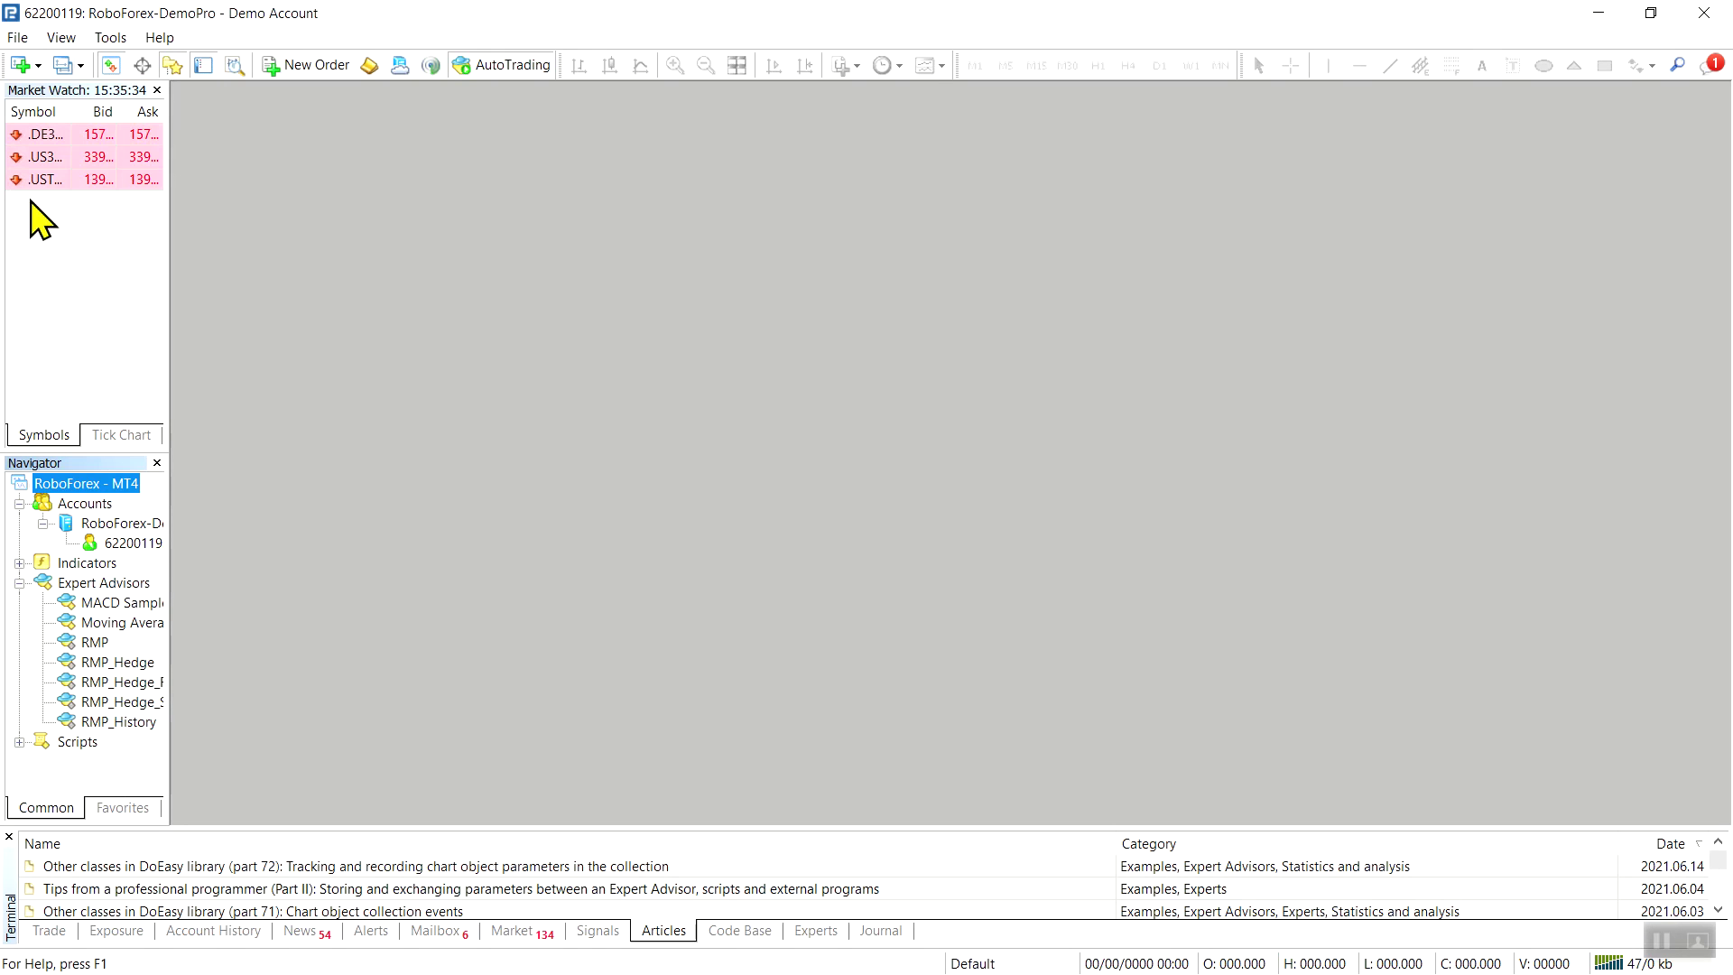
pyautogui.click(19, 38)
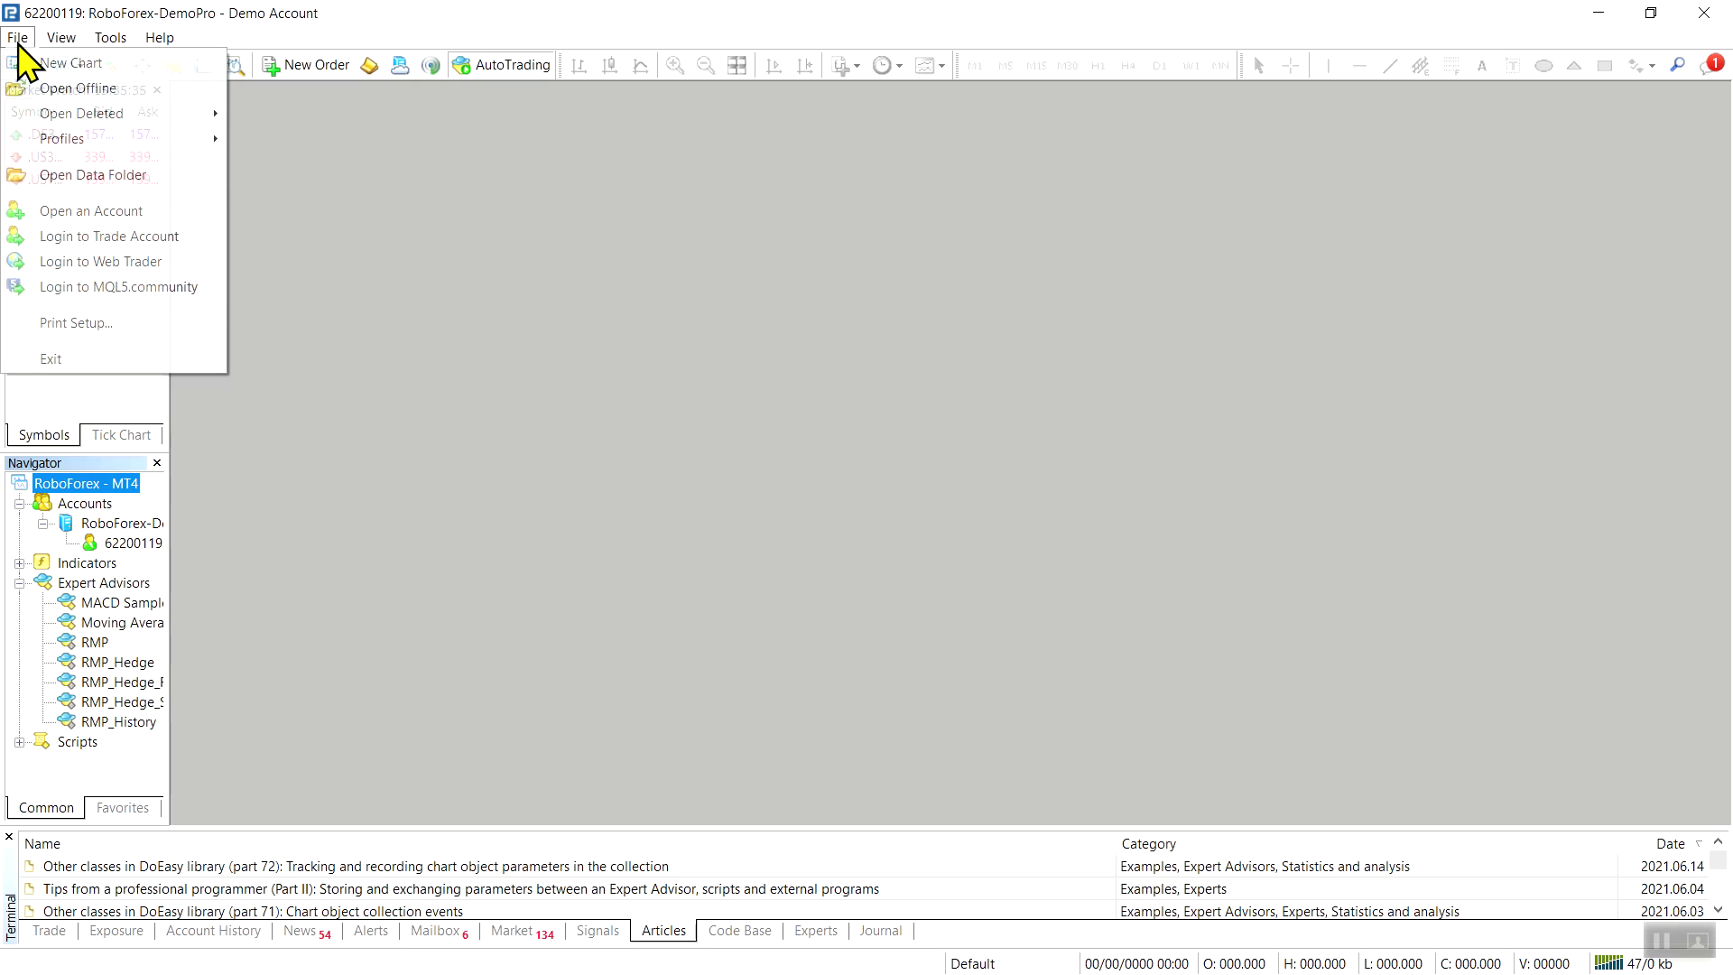
pyautogui.click(104, 176)
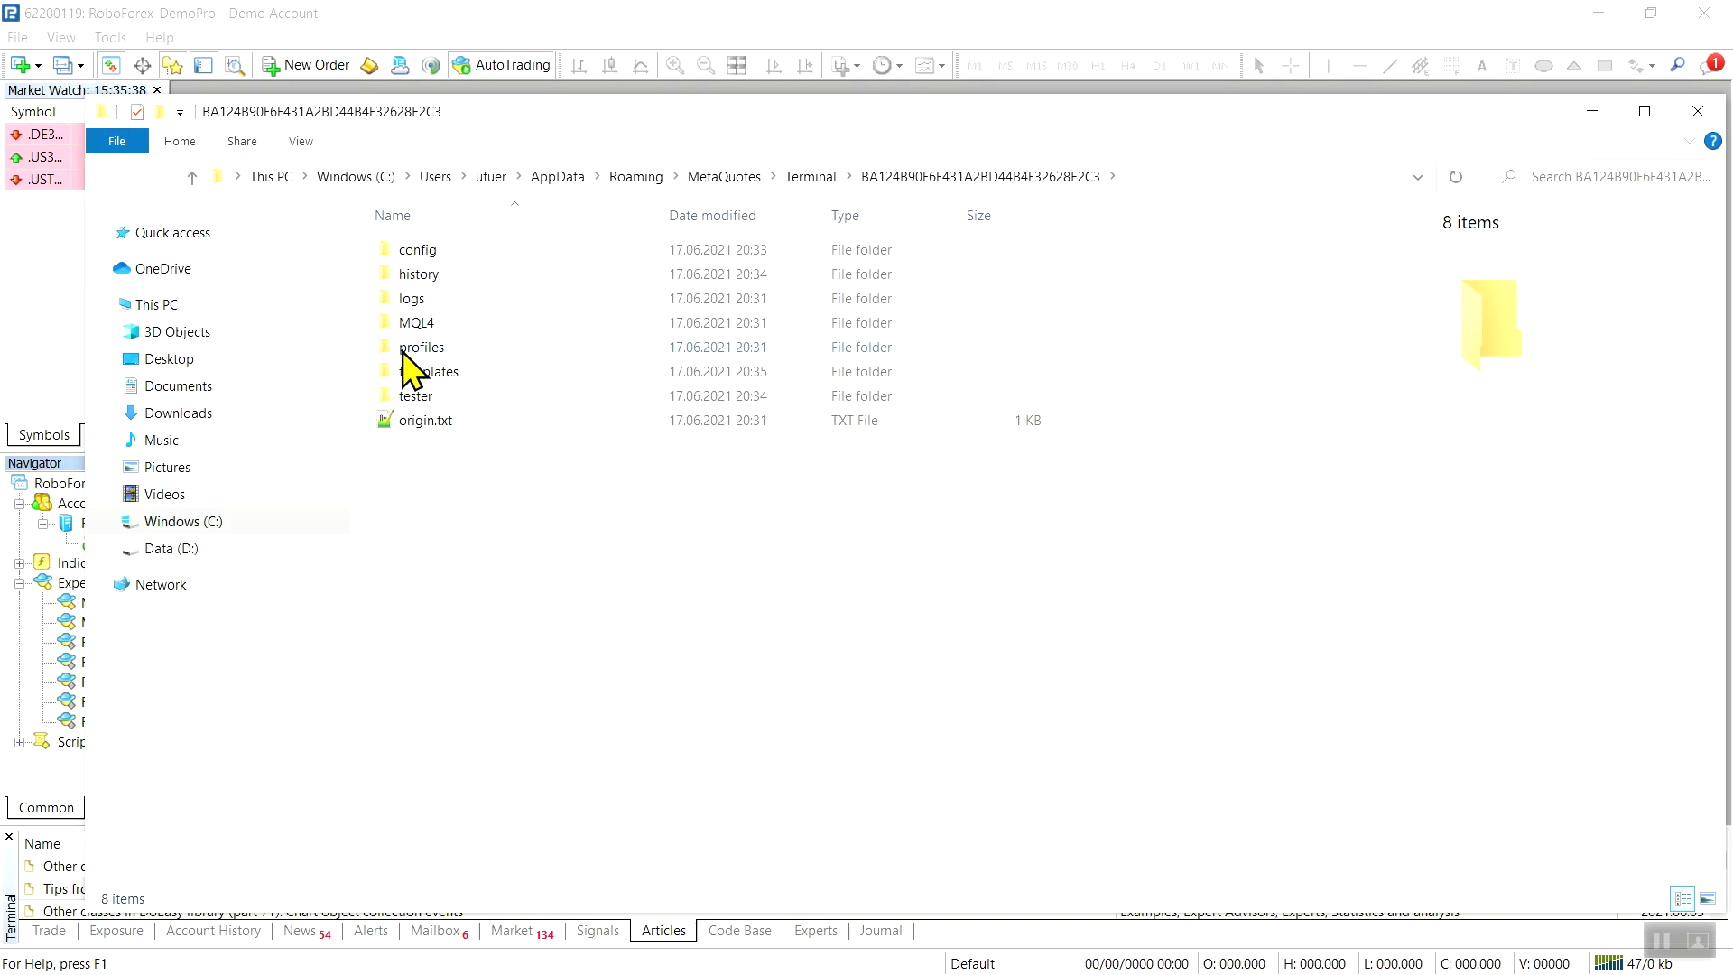
pyautogui.doubleClick(416, 323)
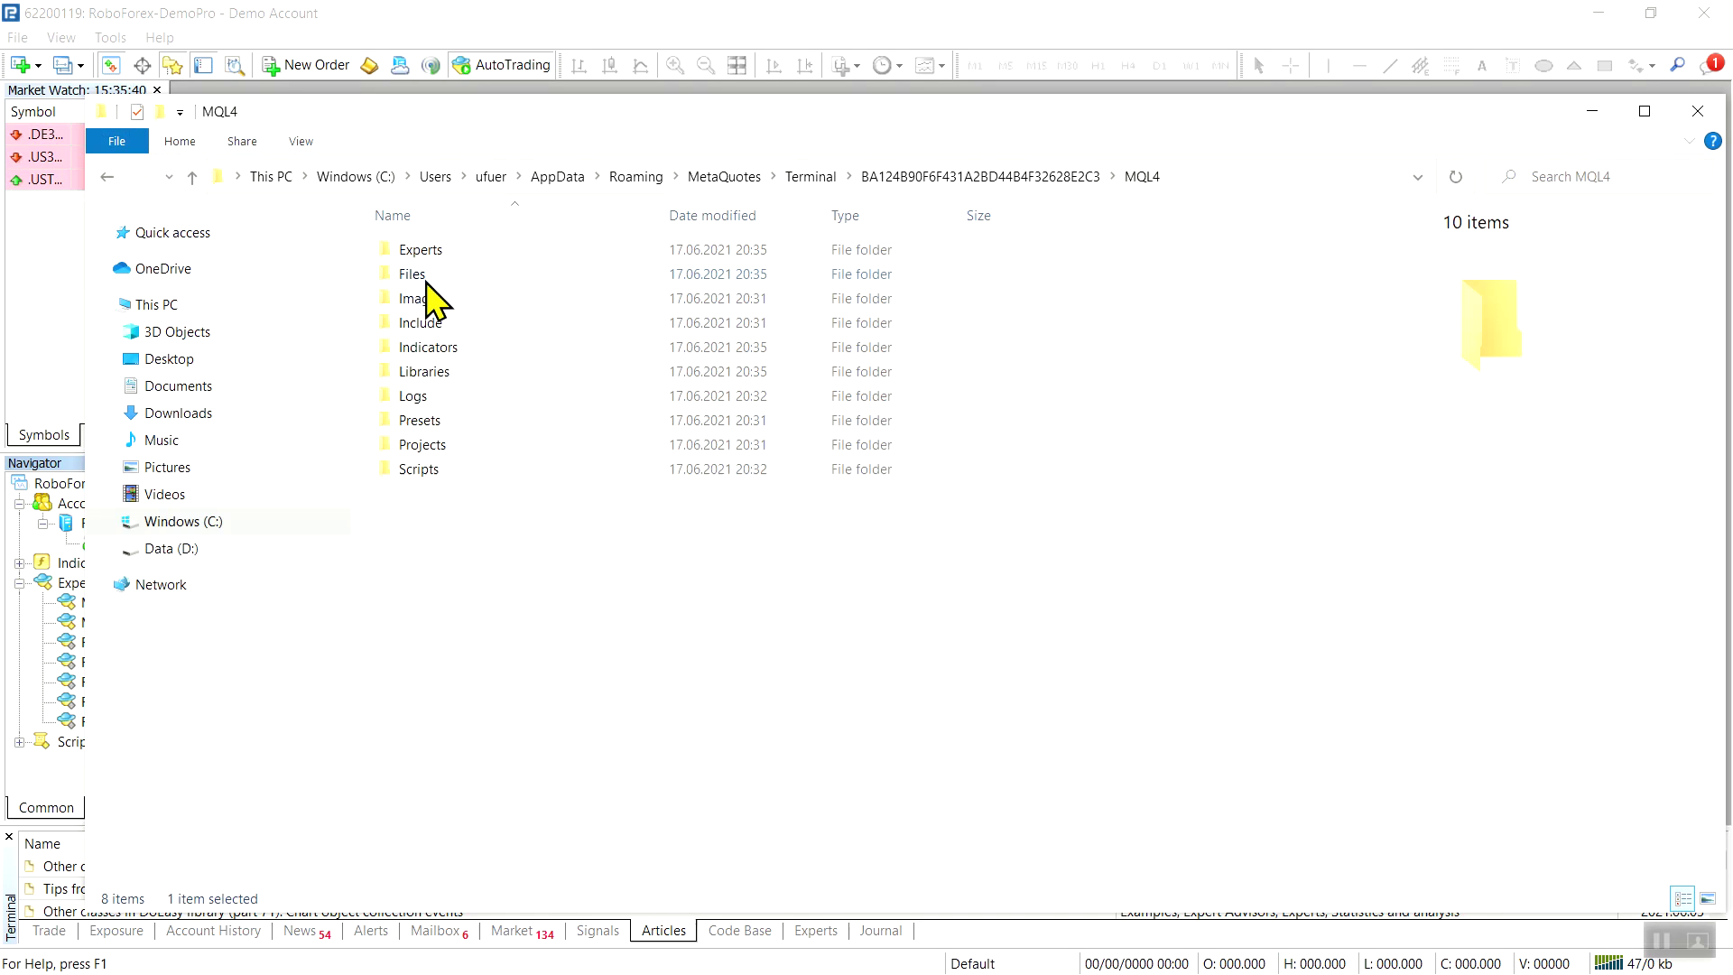
pyautogui.doubleClick(430, 251)
# - Delete the four MACD Sample and Moving Average files from the Experts folder and refresh the Expert Advisors list
pyautogui.click(448, 254)
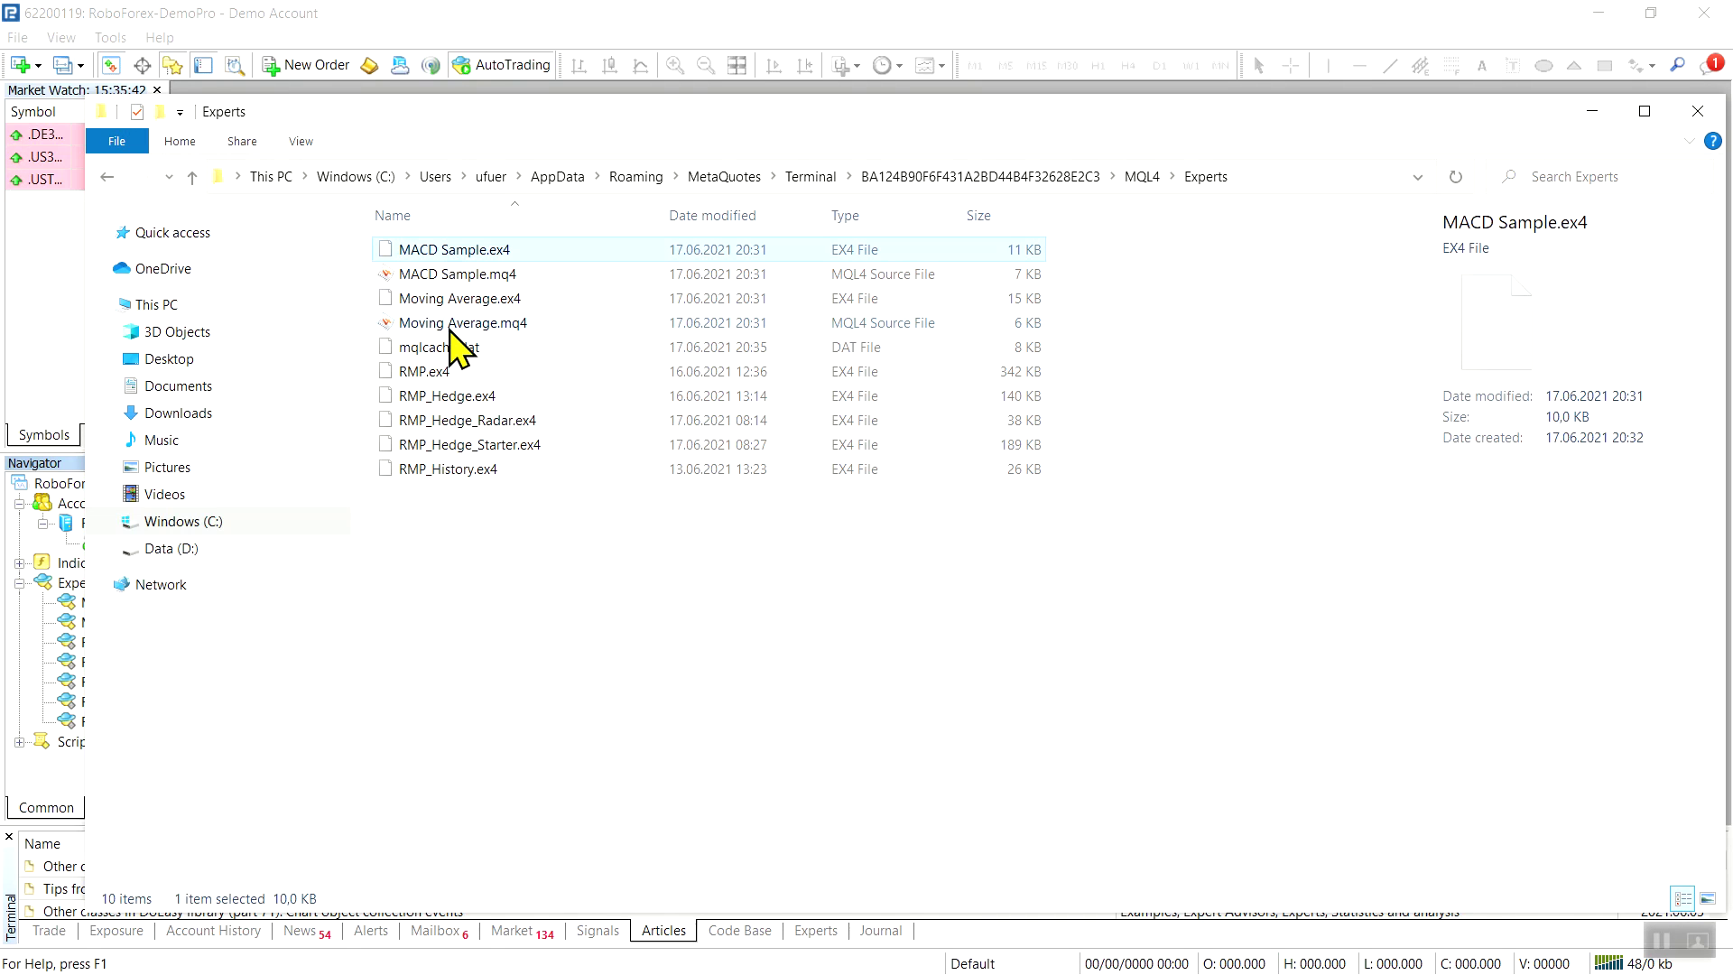
pyautogui.keyDown('shift'); pyautogui.click(451, 327); pyautogui.keyUp('shift')
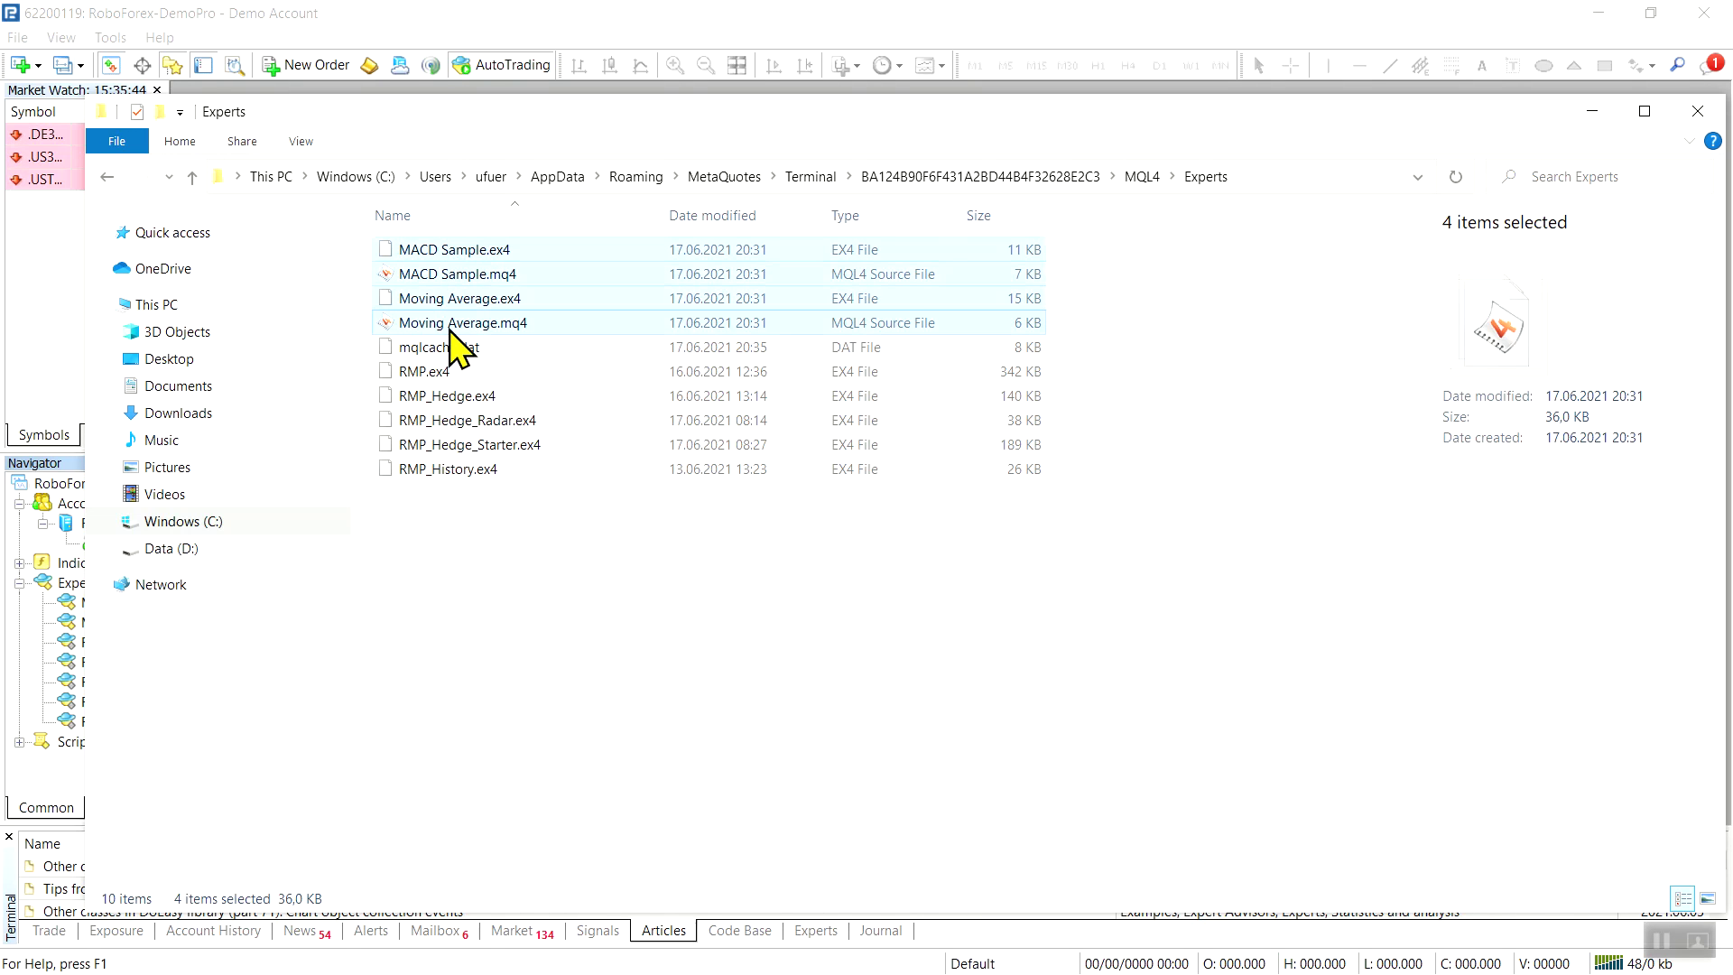
pyautogui.press('Delete')
pyautogui.click(1694, 110)
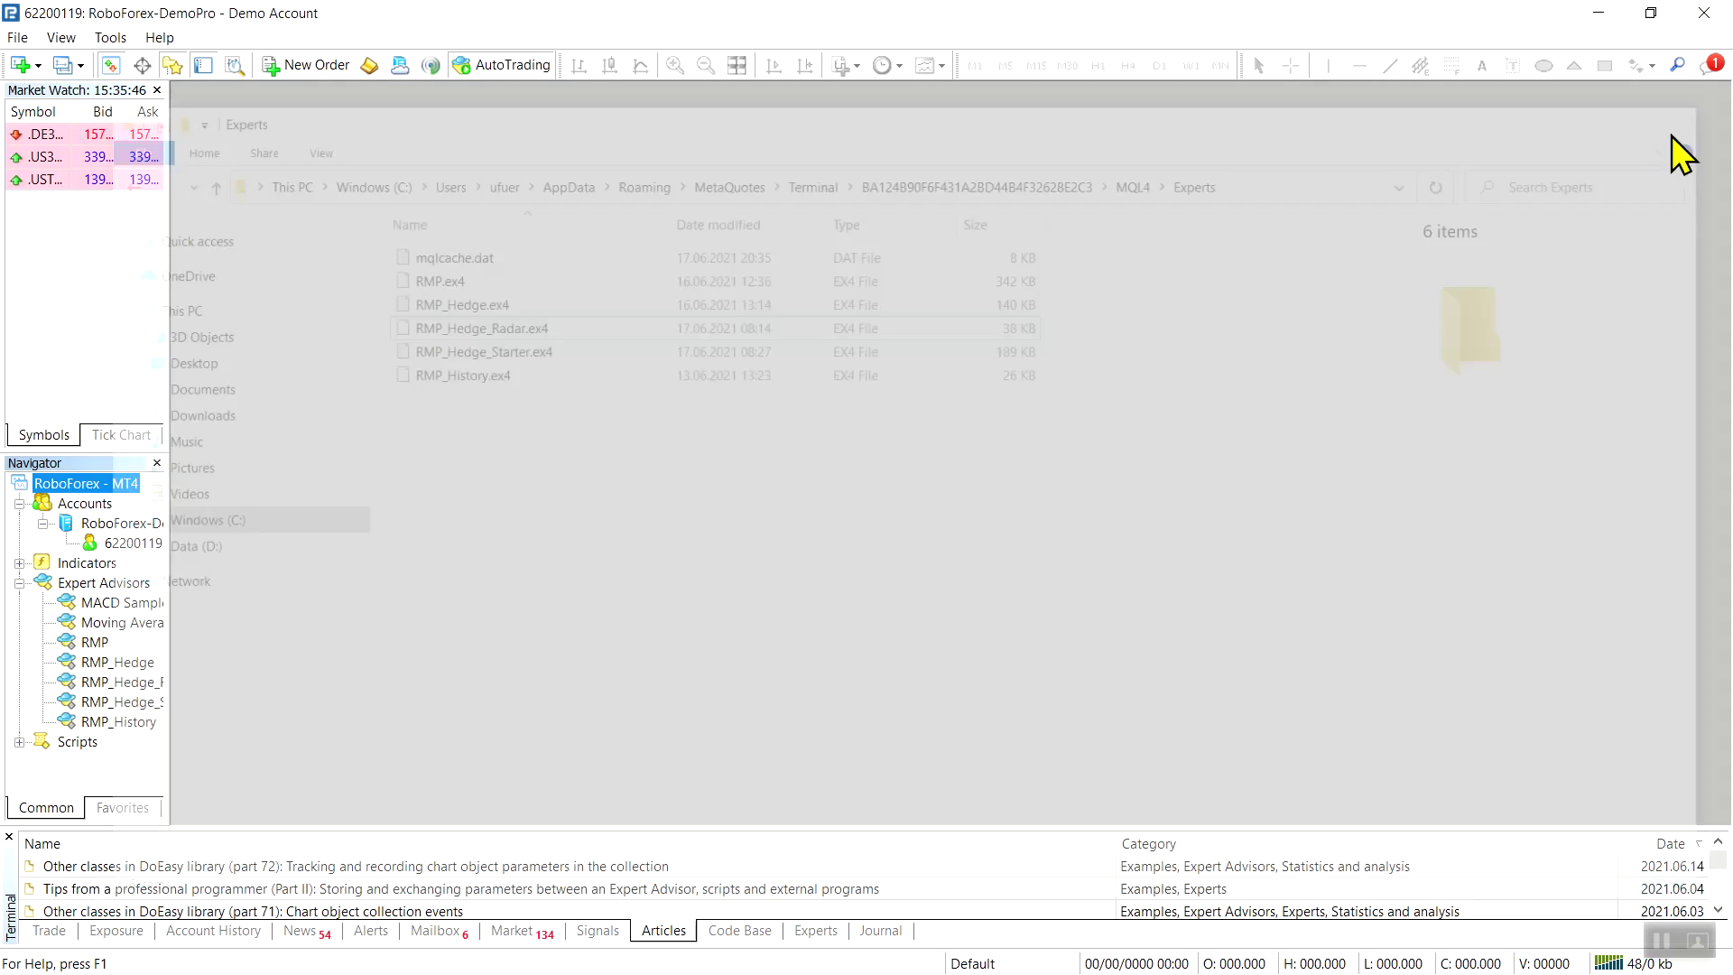
pyautogui.rightClick(101, 578)
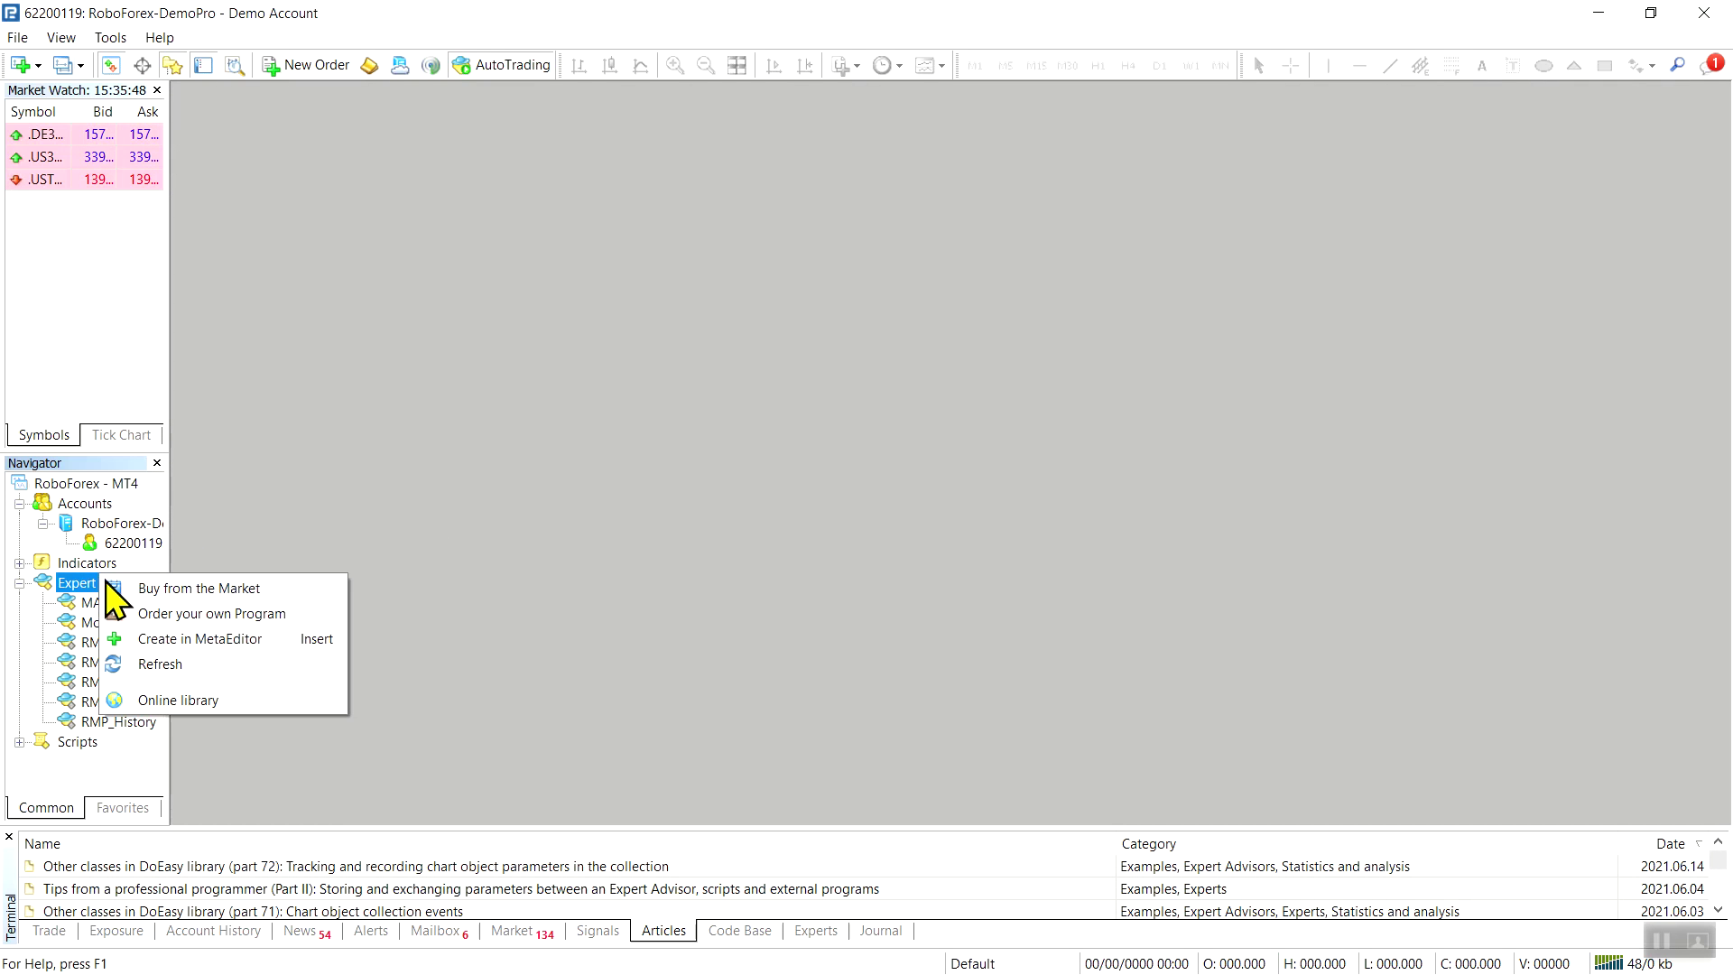
pyautogui.click(172, 667)
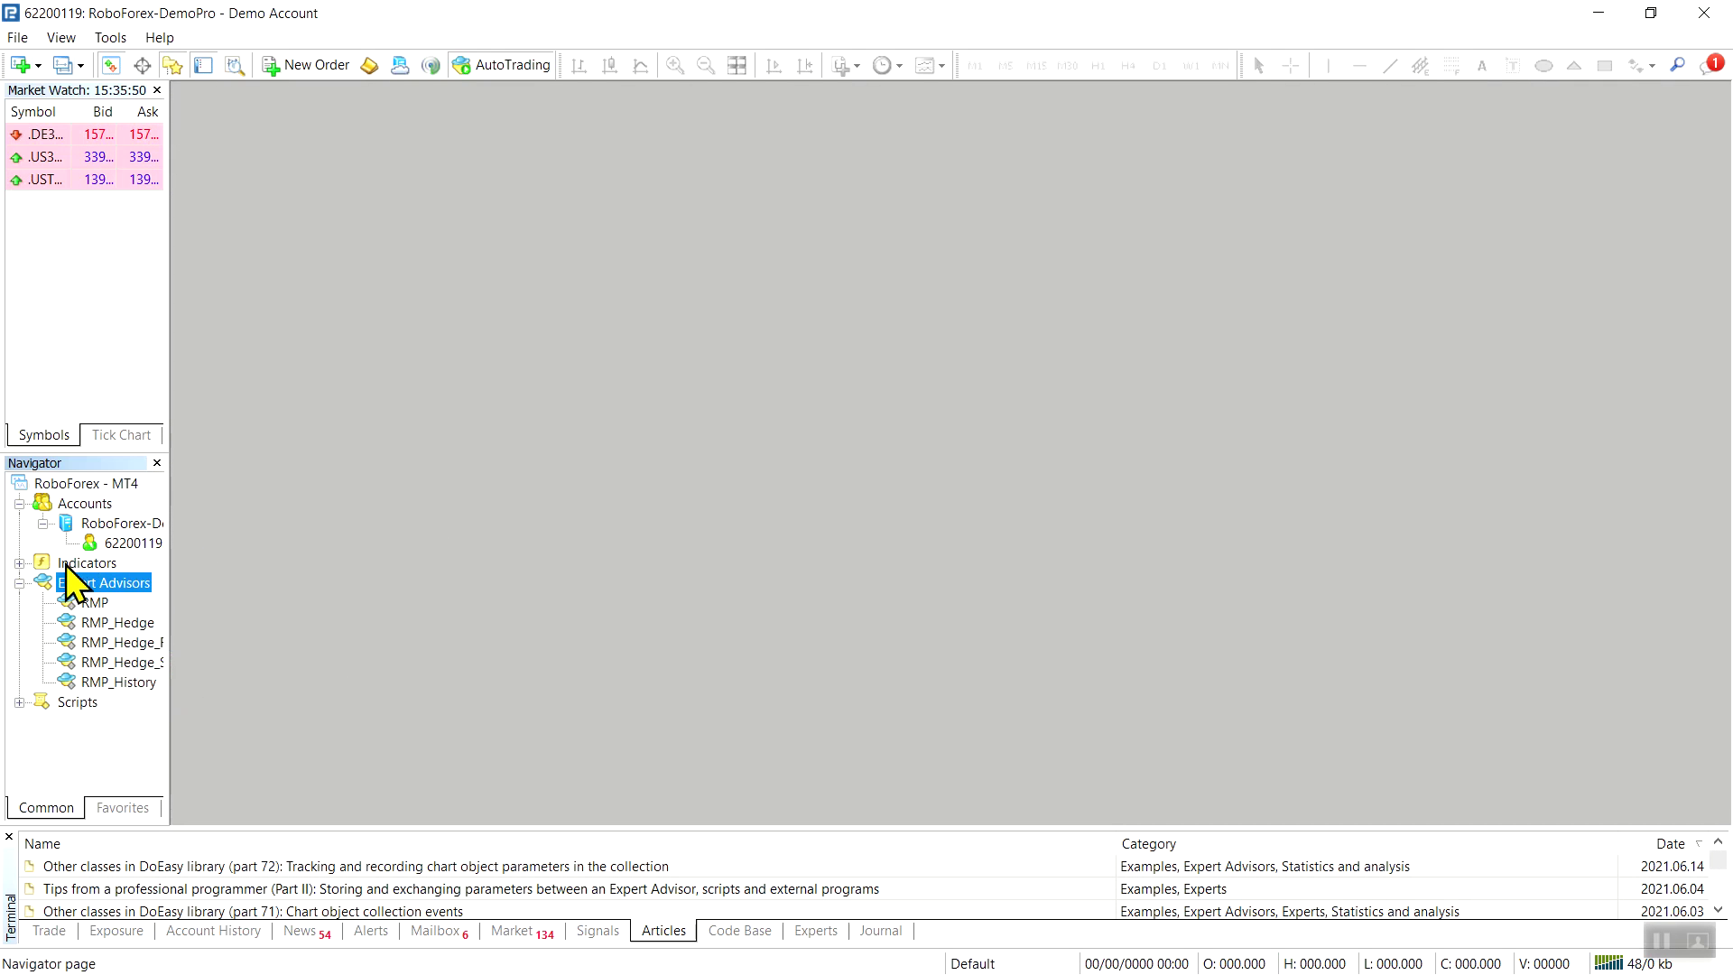
# - Expand the terminal's Indicators list and open the MQL4\Indicators folder inside its data folder
pyautogui.click(19, 563)
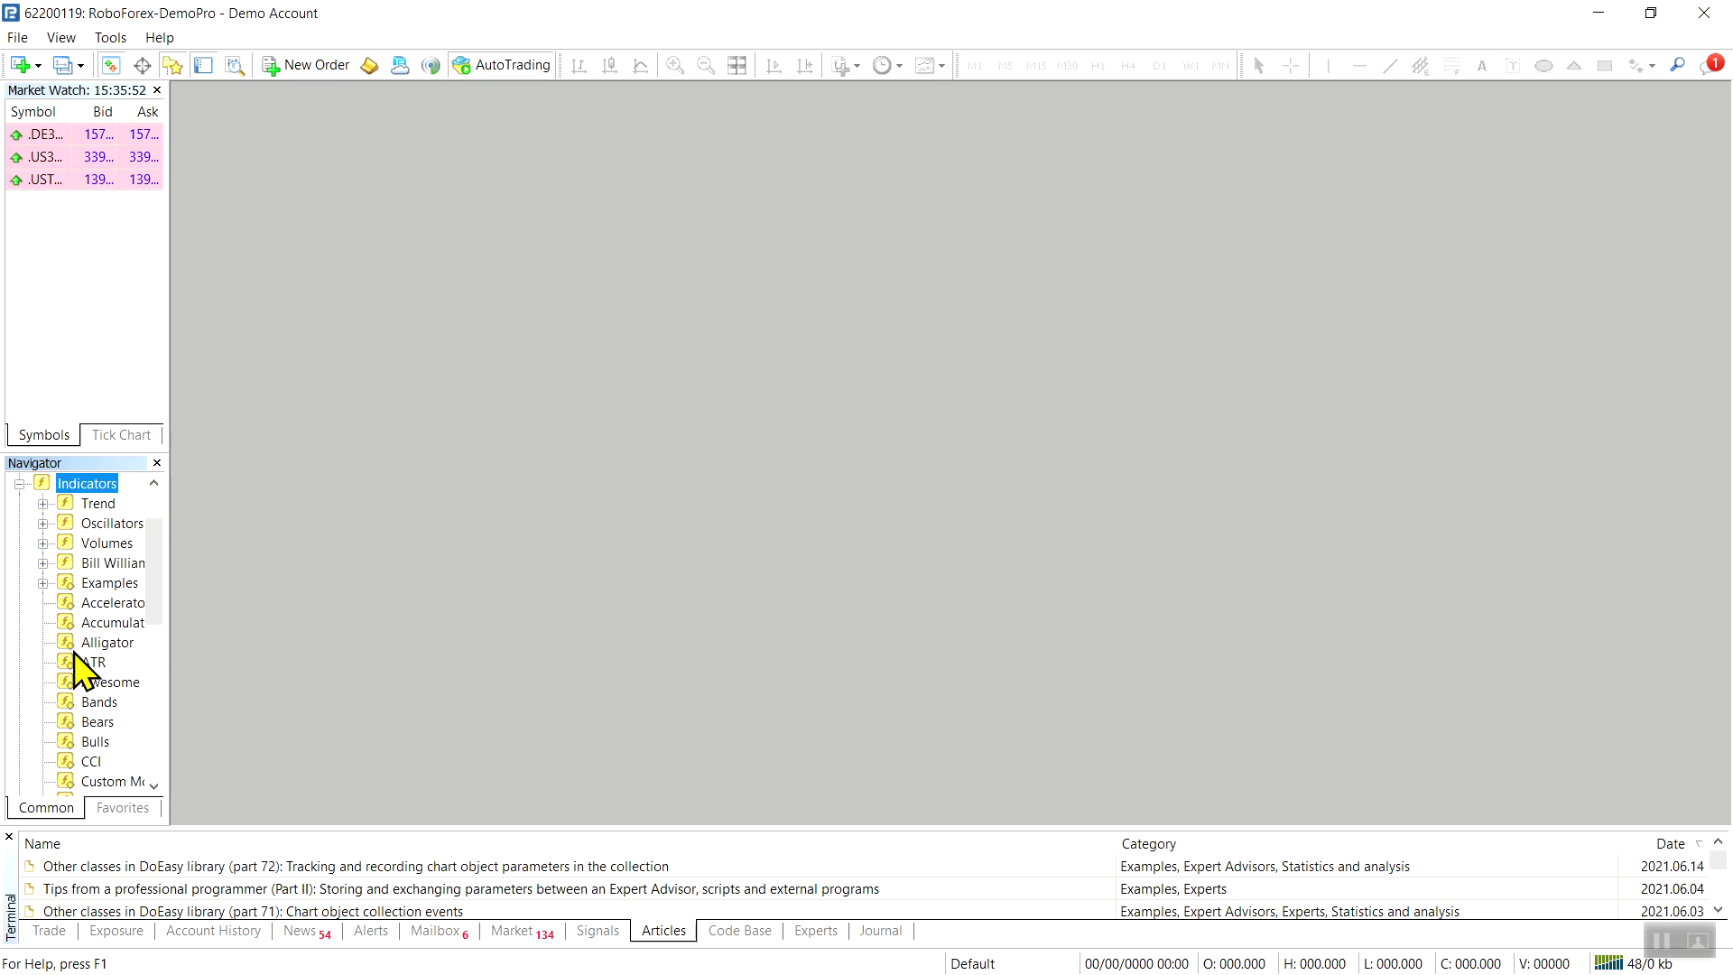
pyautogui.click(26, 39)
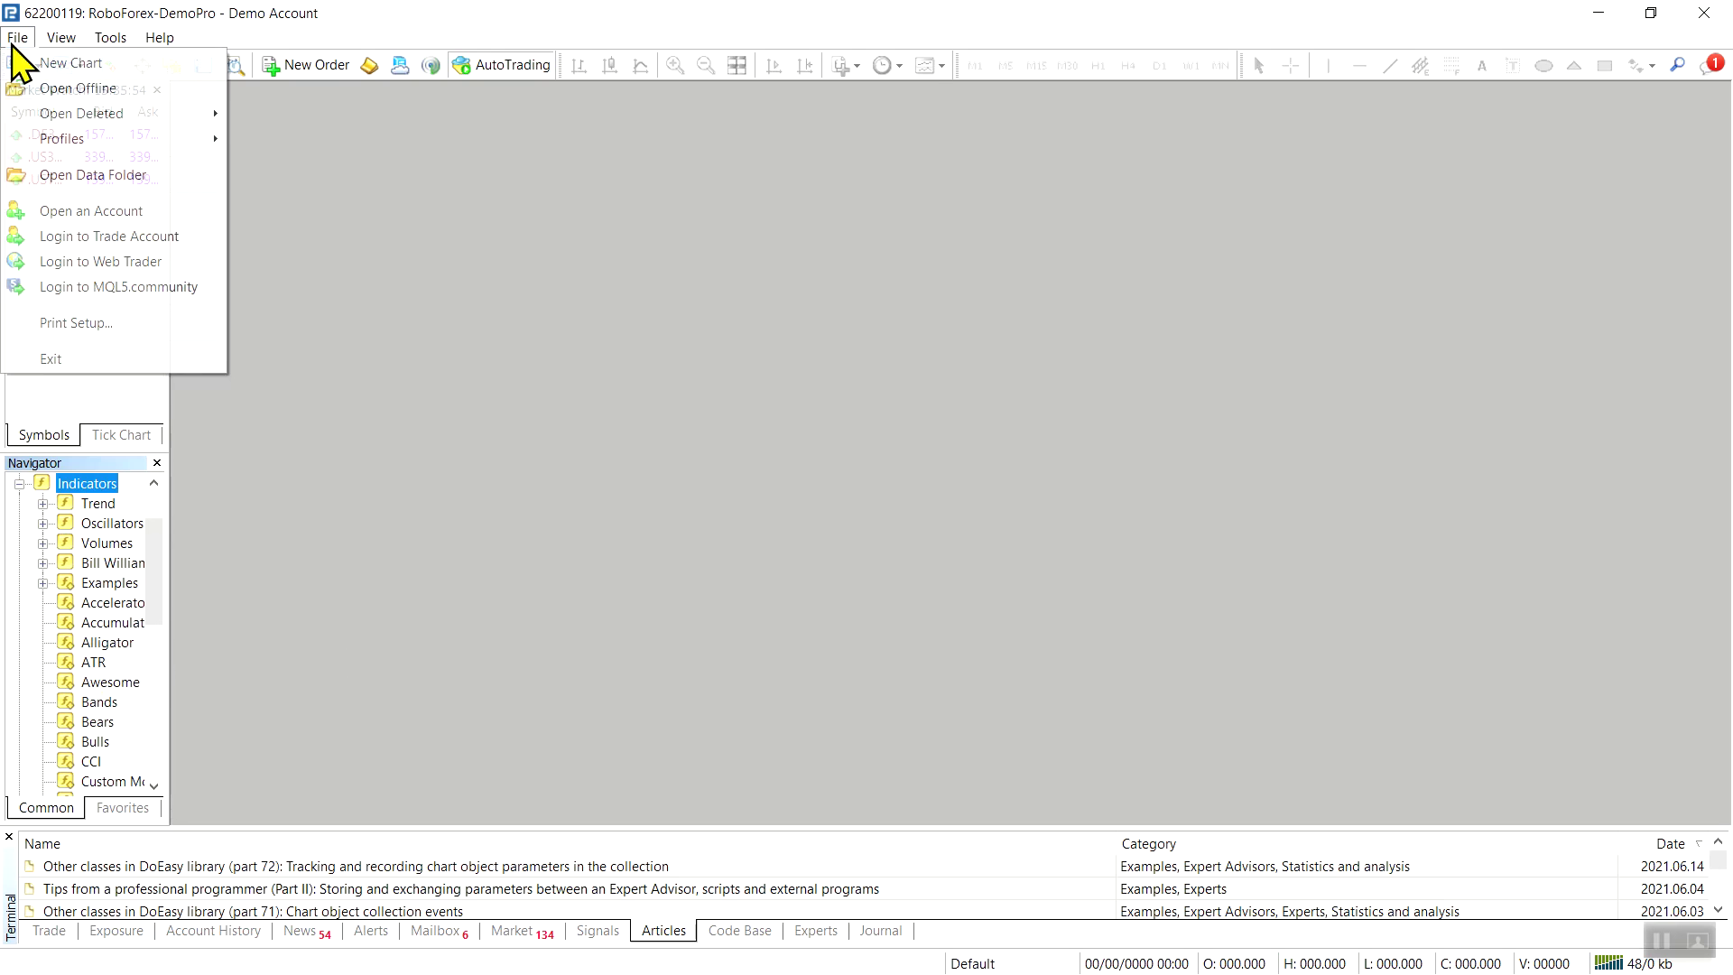
pyautogui.click(116, 177)
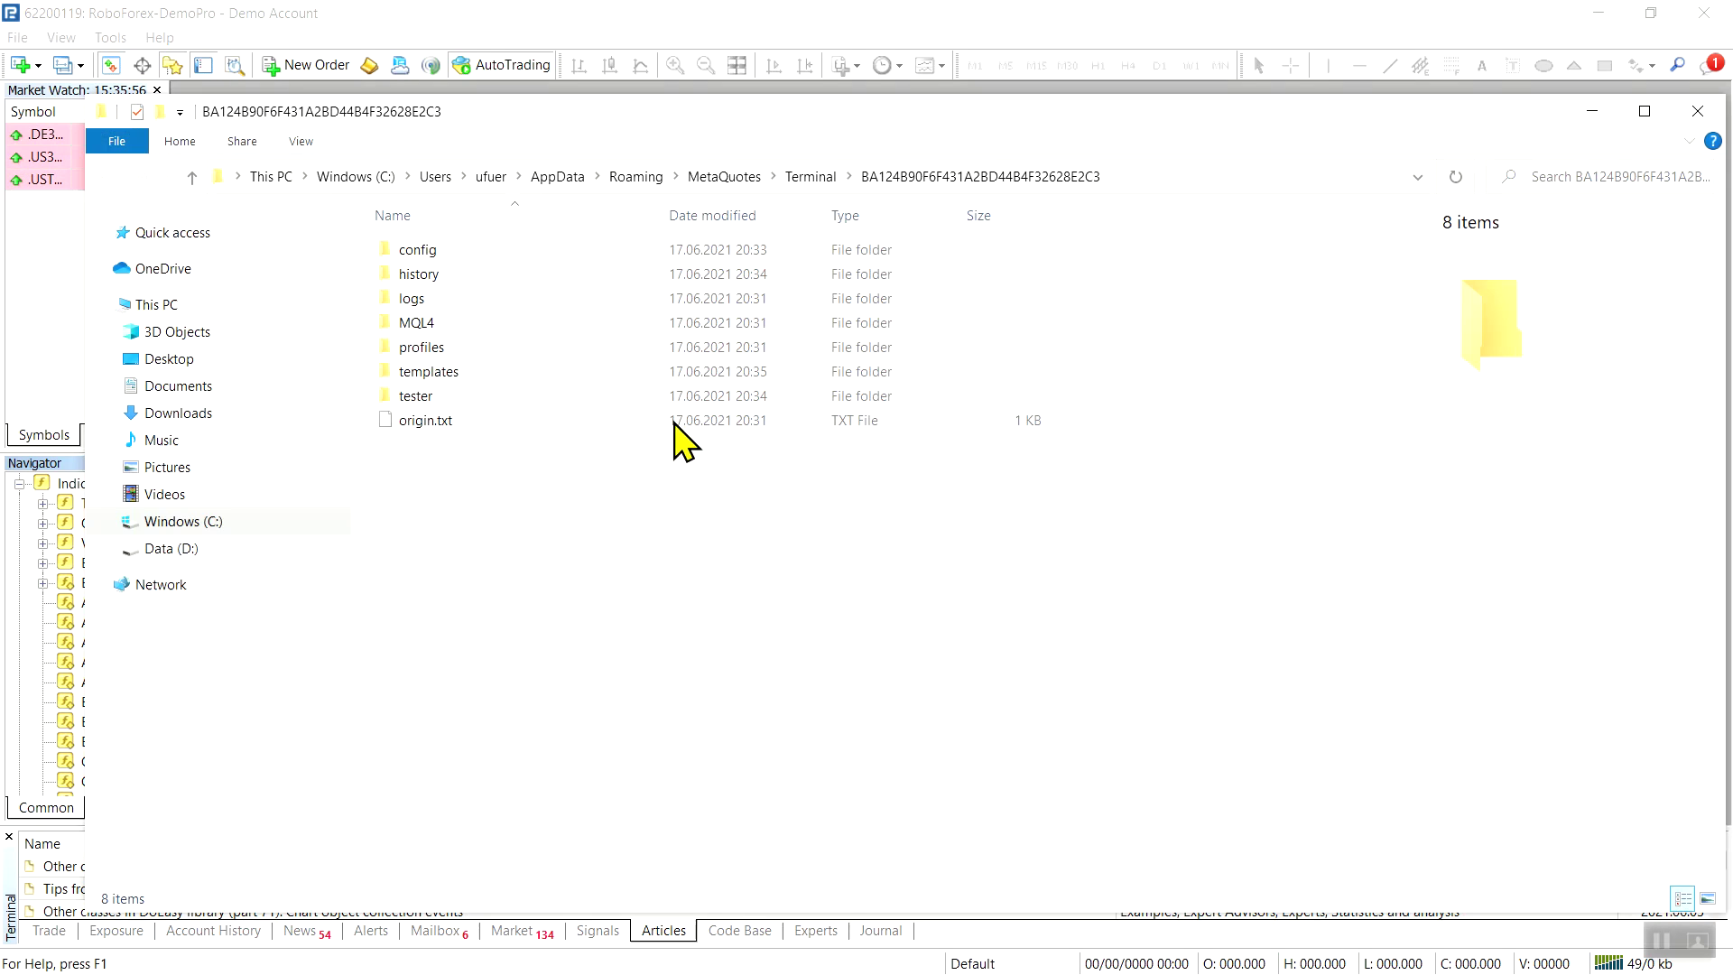
pyautogui.doubleClick(433, 333)
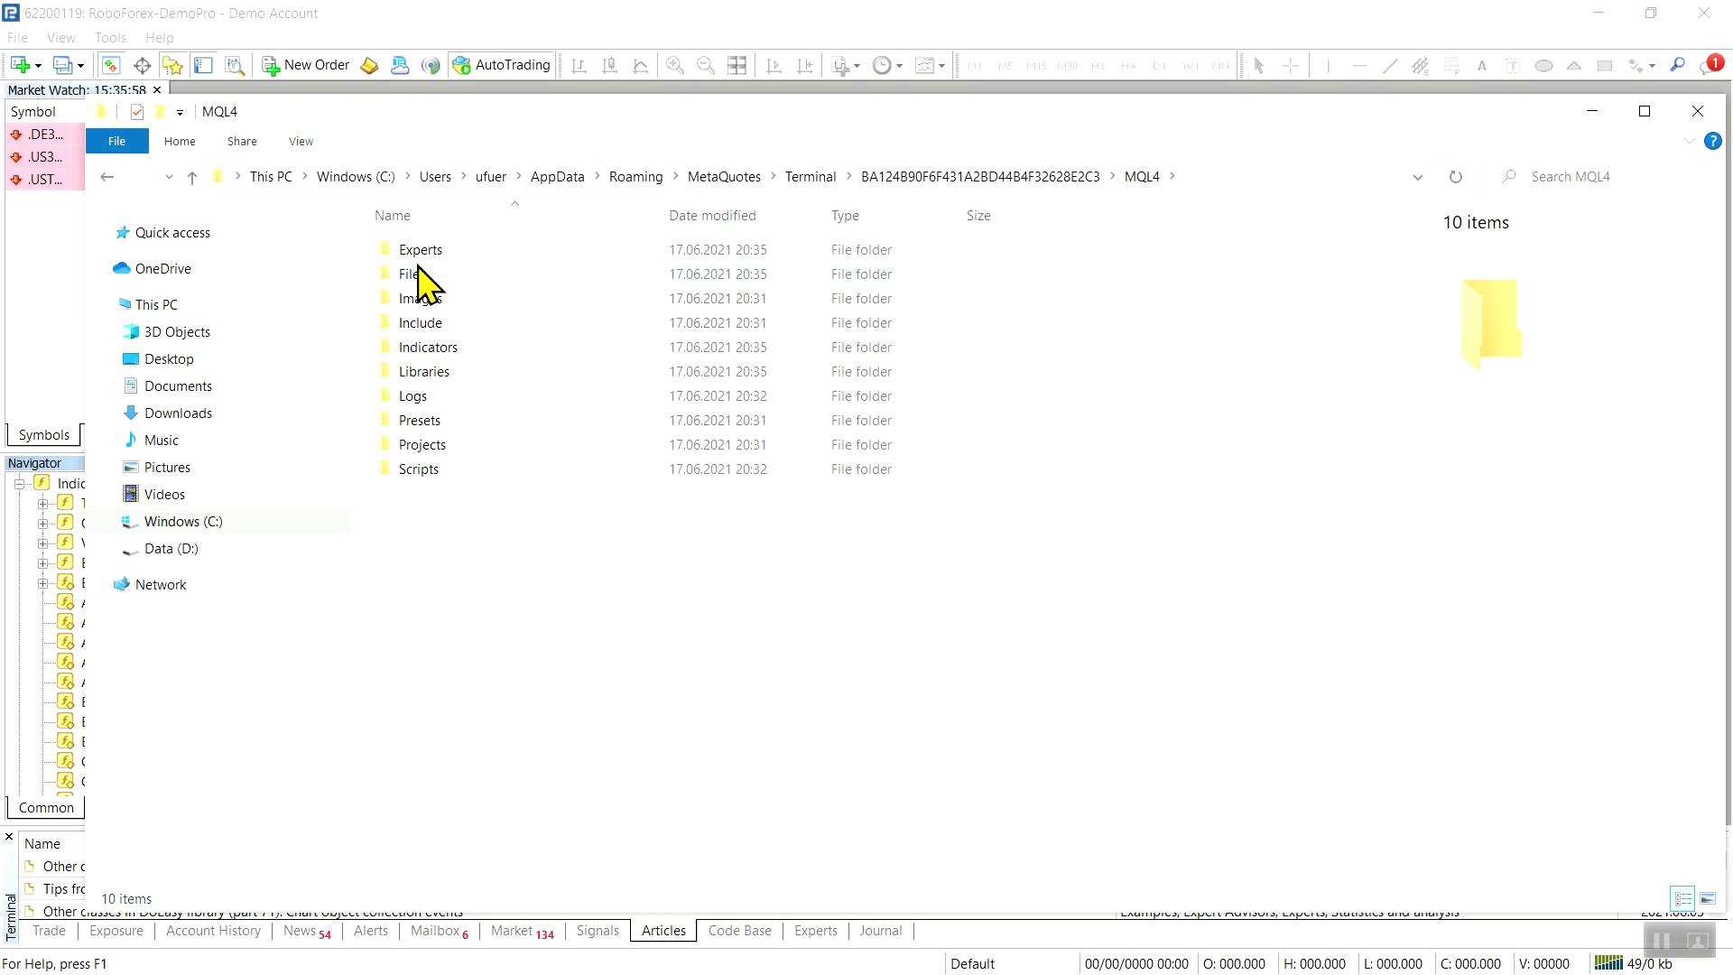
pyautogui.doubleClick(431, 350)
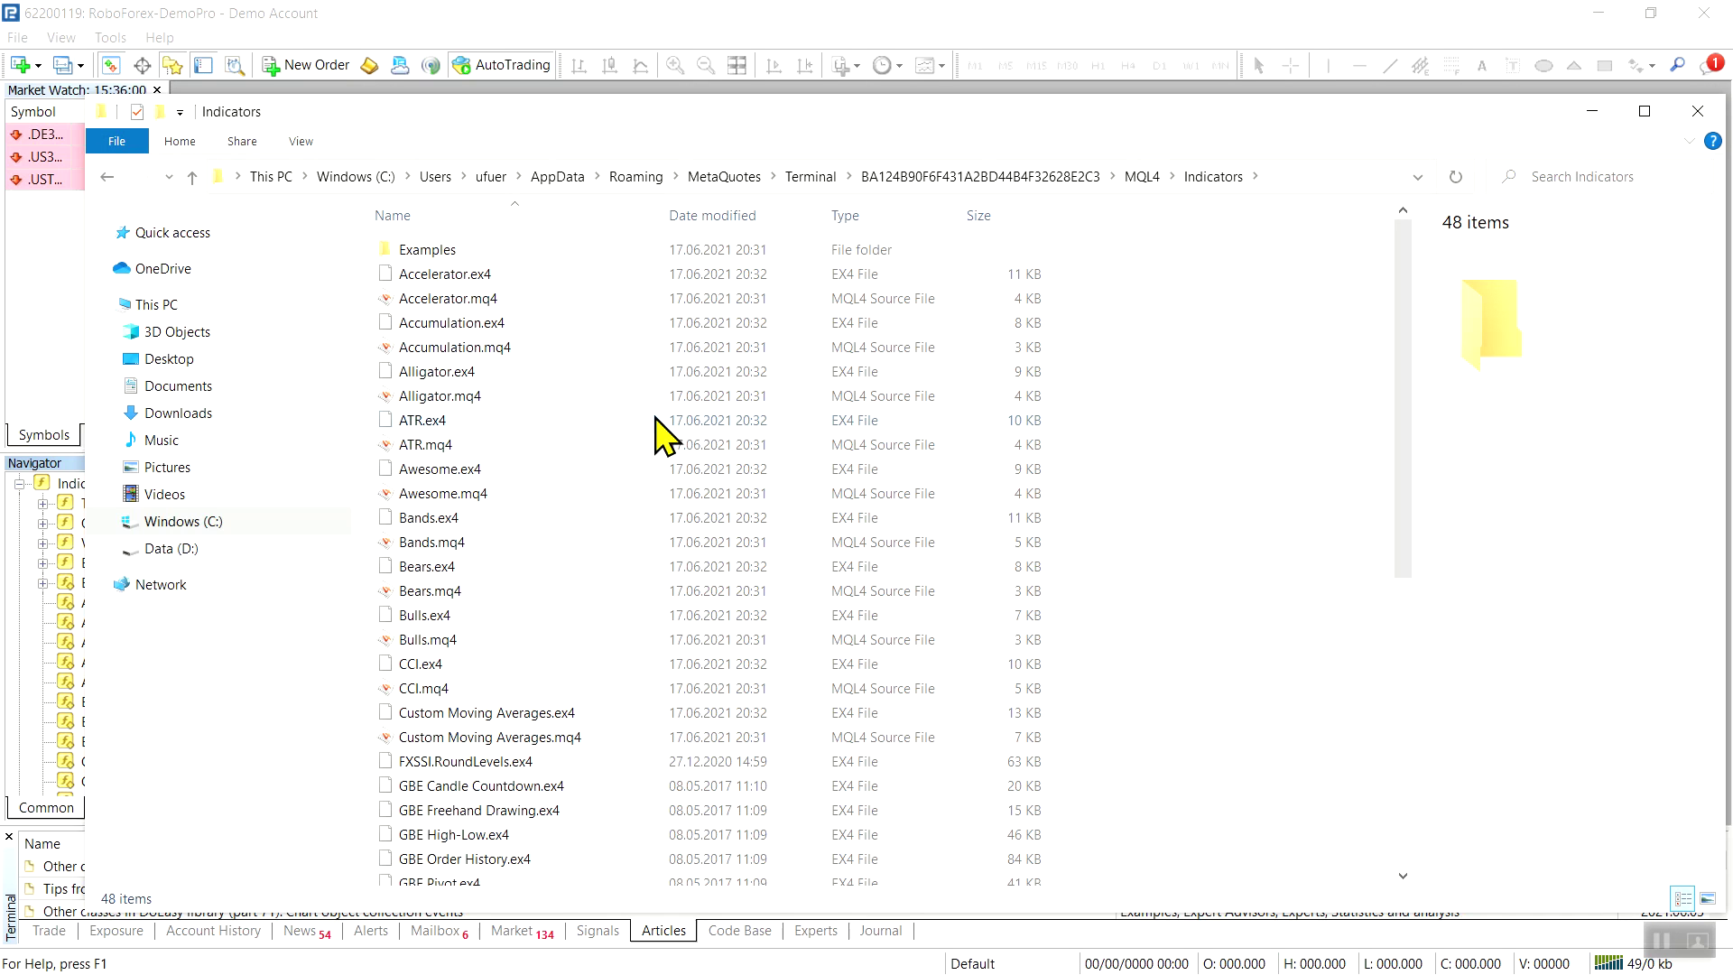
# - Delete the Examples folder and all files from Accelerator.ex4 to Custom Moving Averages.mq4 in the Indicators folder
pyautogui.click(434, 257)
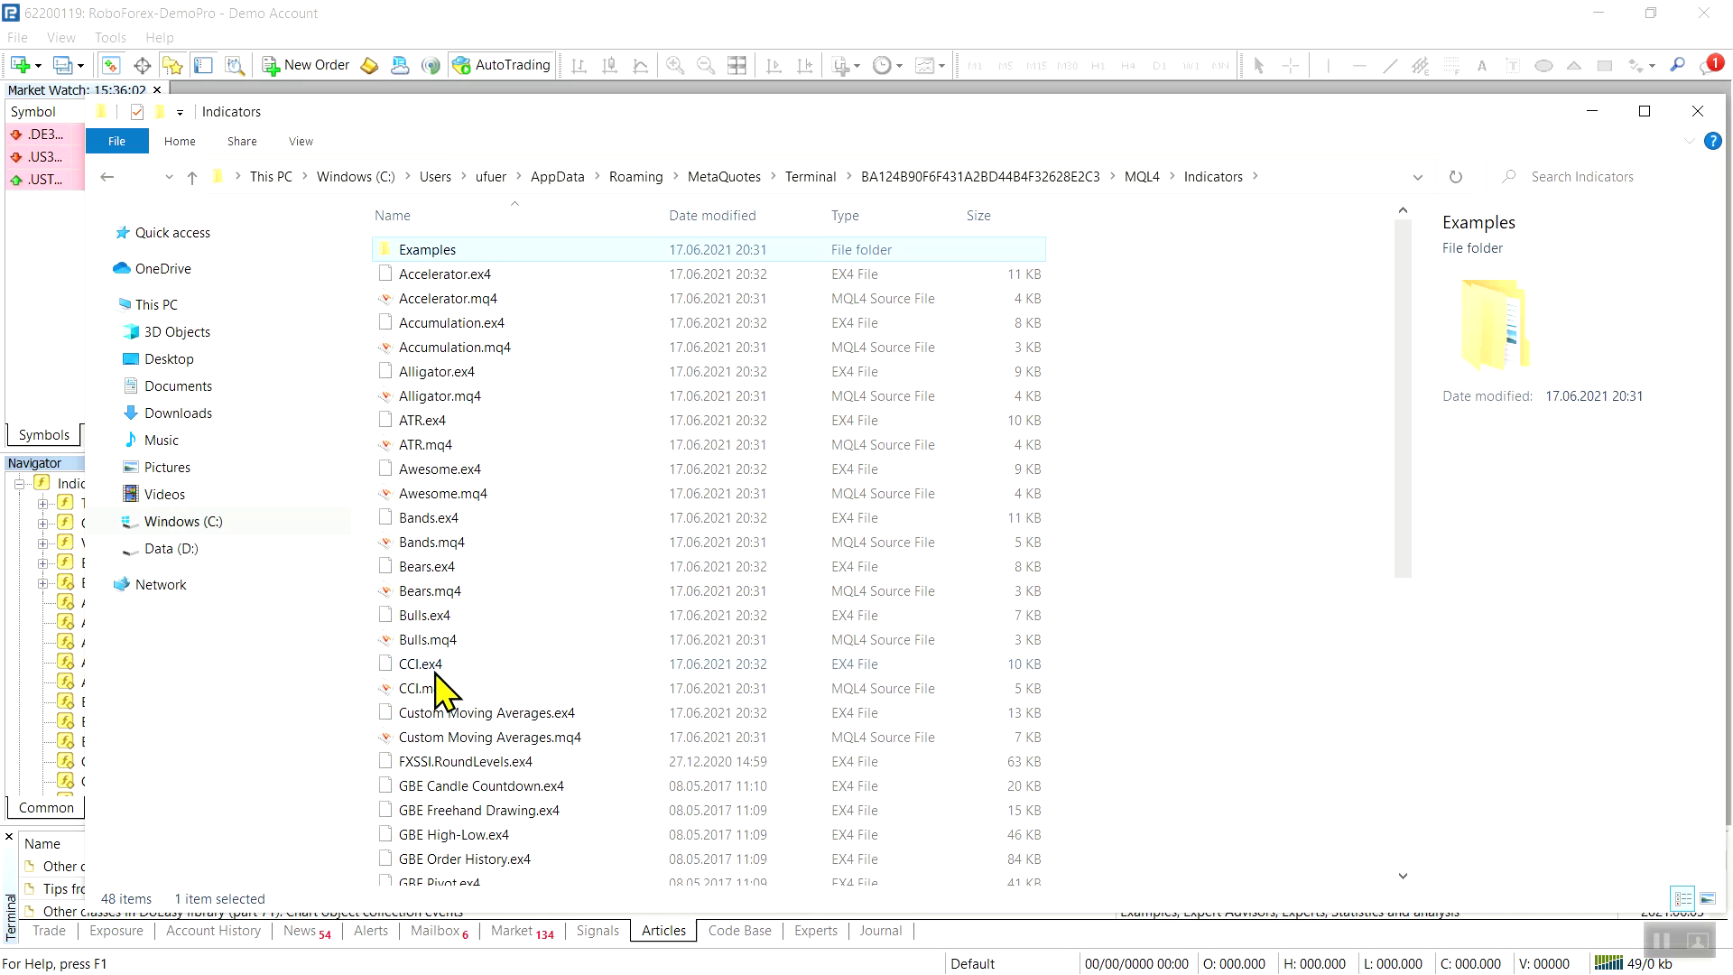
pyautogui.keyDown('shift'); pyautogui.click(436, 738); pyautogui.keyUp('shift')
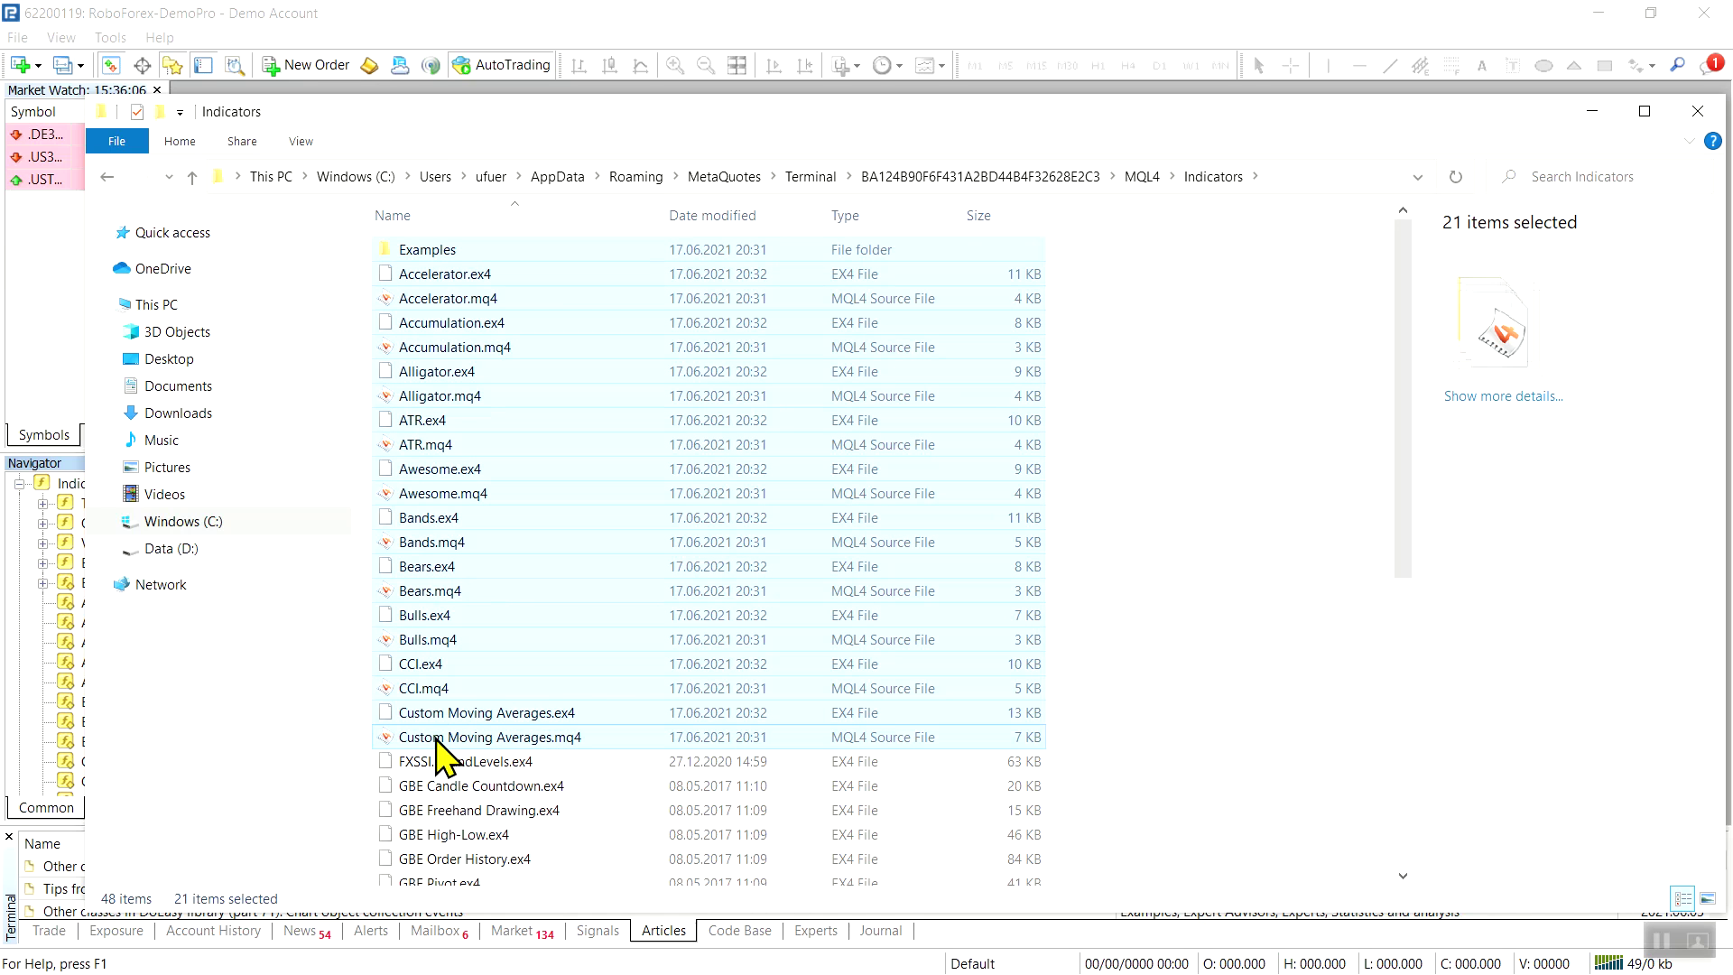
pyautogui.press('Delete')
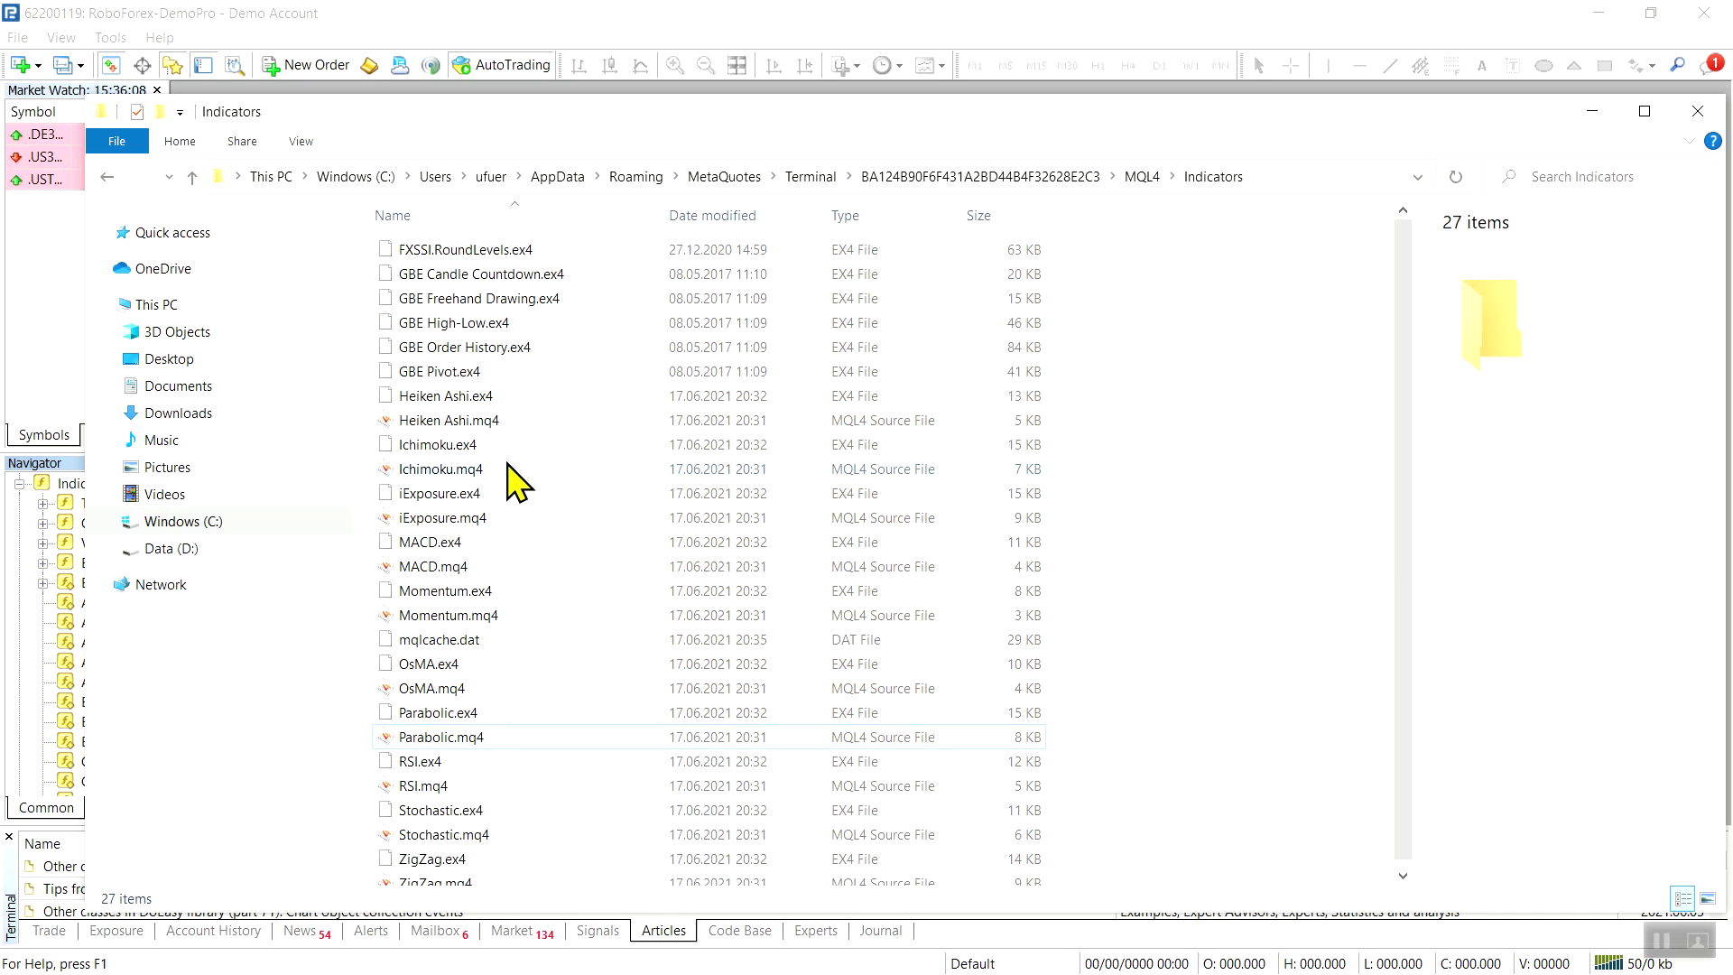
# - Delete the files from Heiken Ashi.ex4 to ZigZag.mq4 in the Indicators folder and close the folder
pyautogui.click(447, 404)
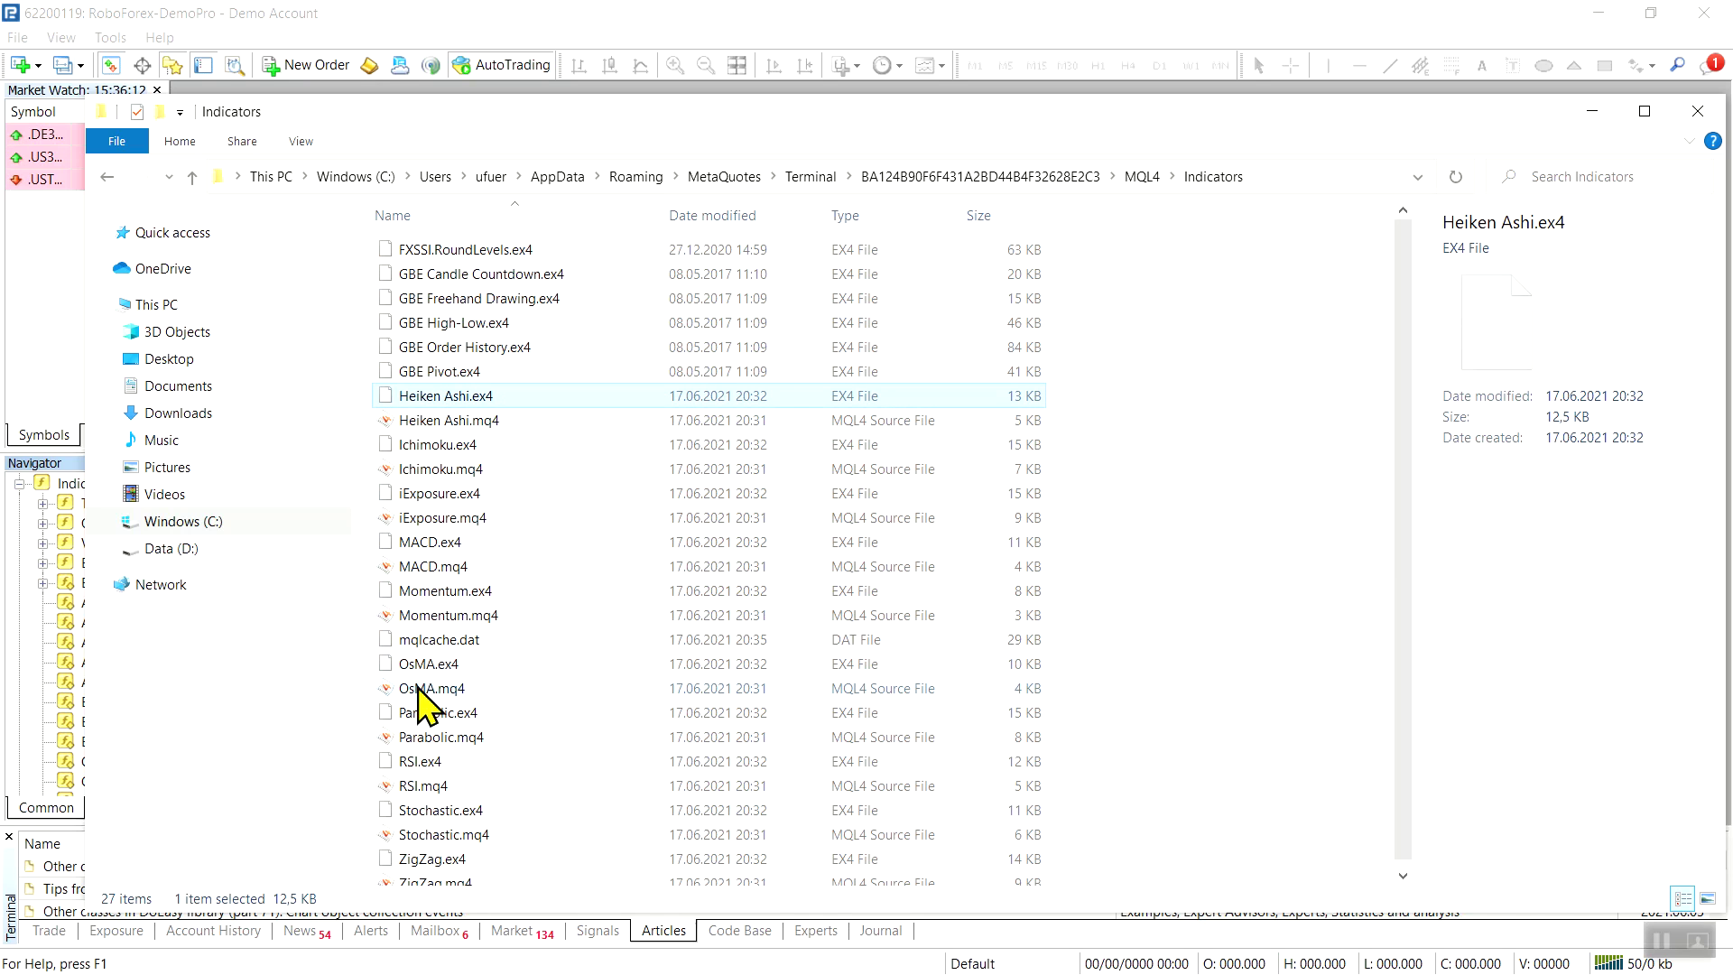
pyautogui.scroll(-1, 515, 881)
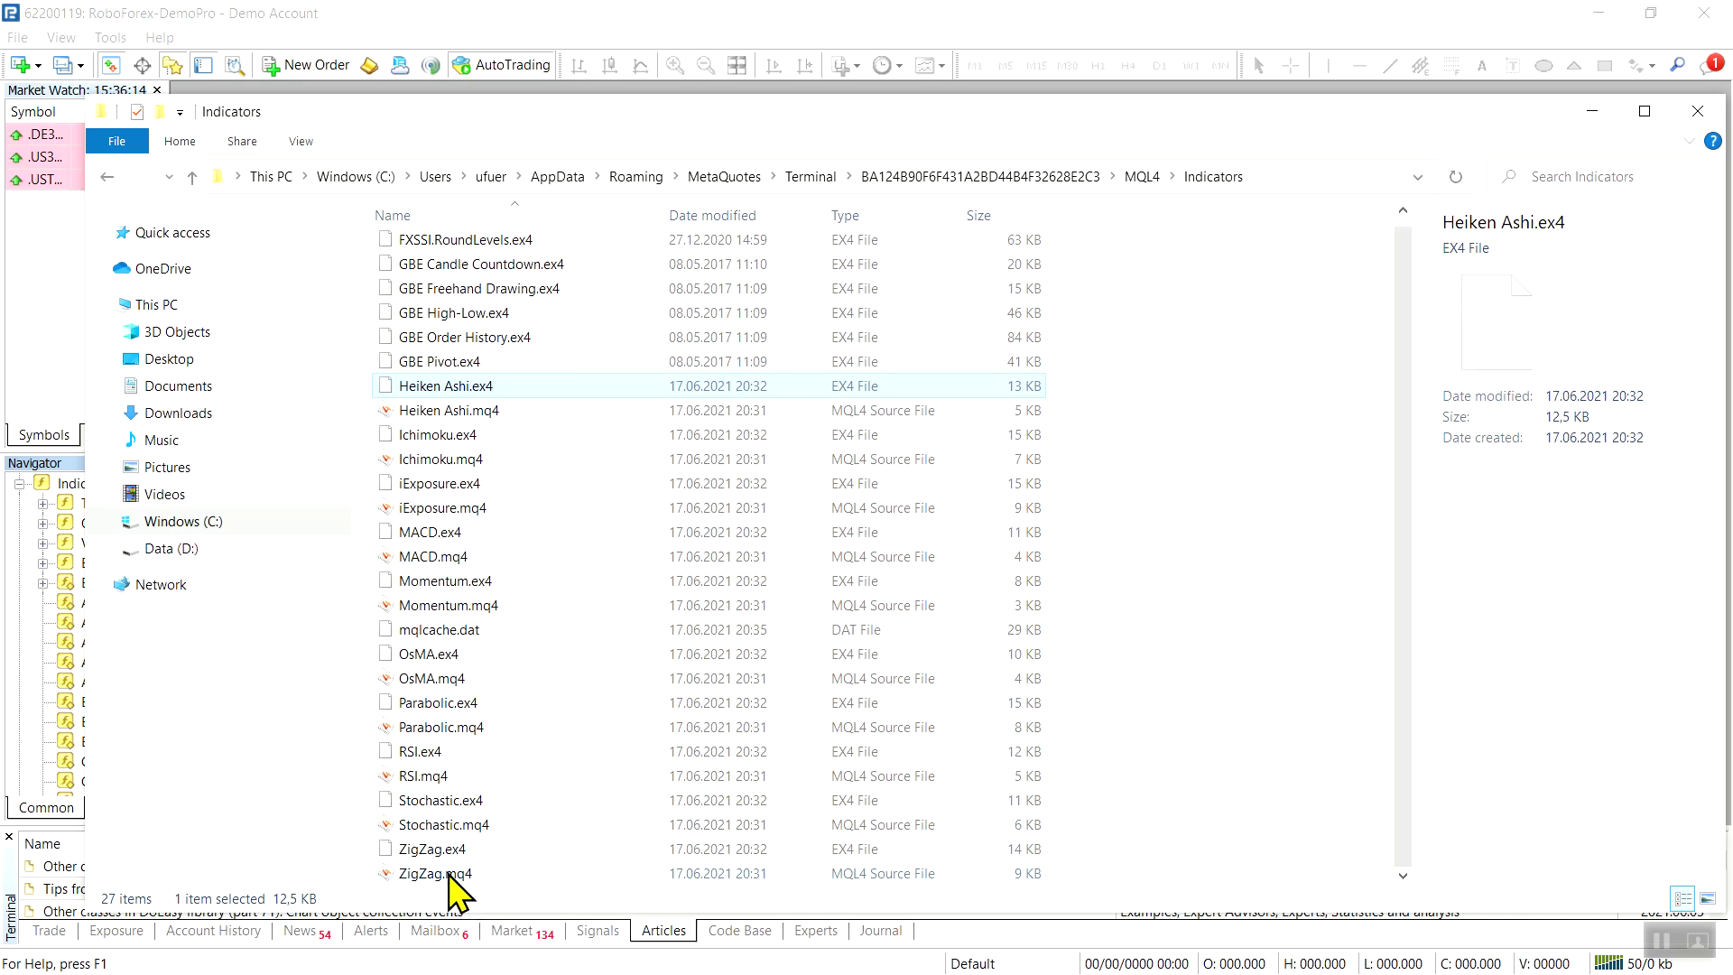
pyautogui.keyDown('shift'); pyautogui.click(450, 874); pyautogui.keyUp('shift')
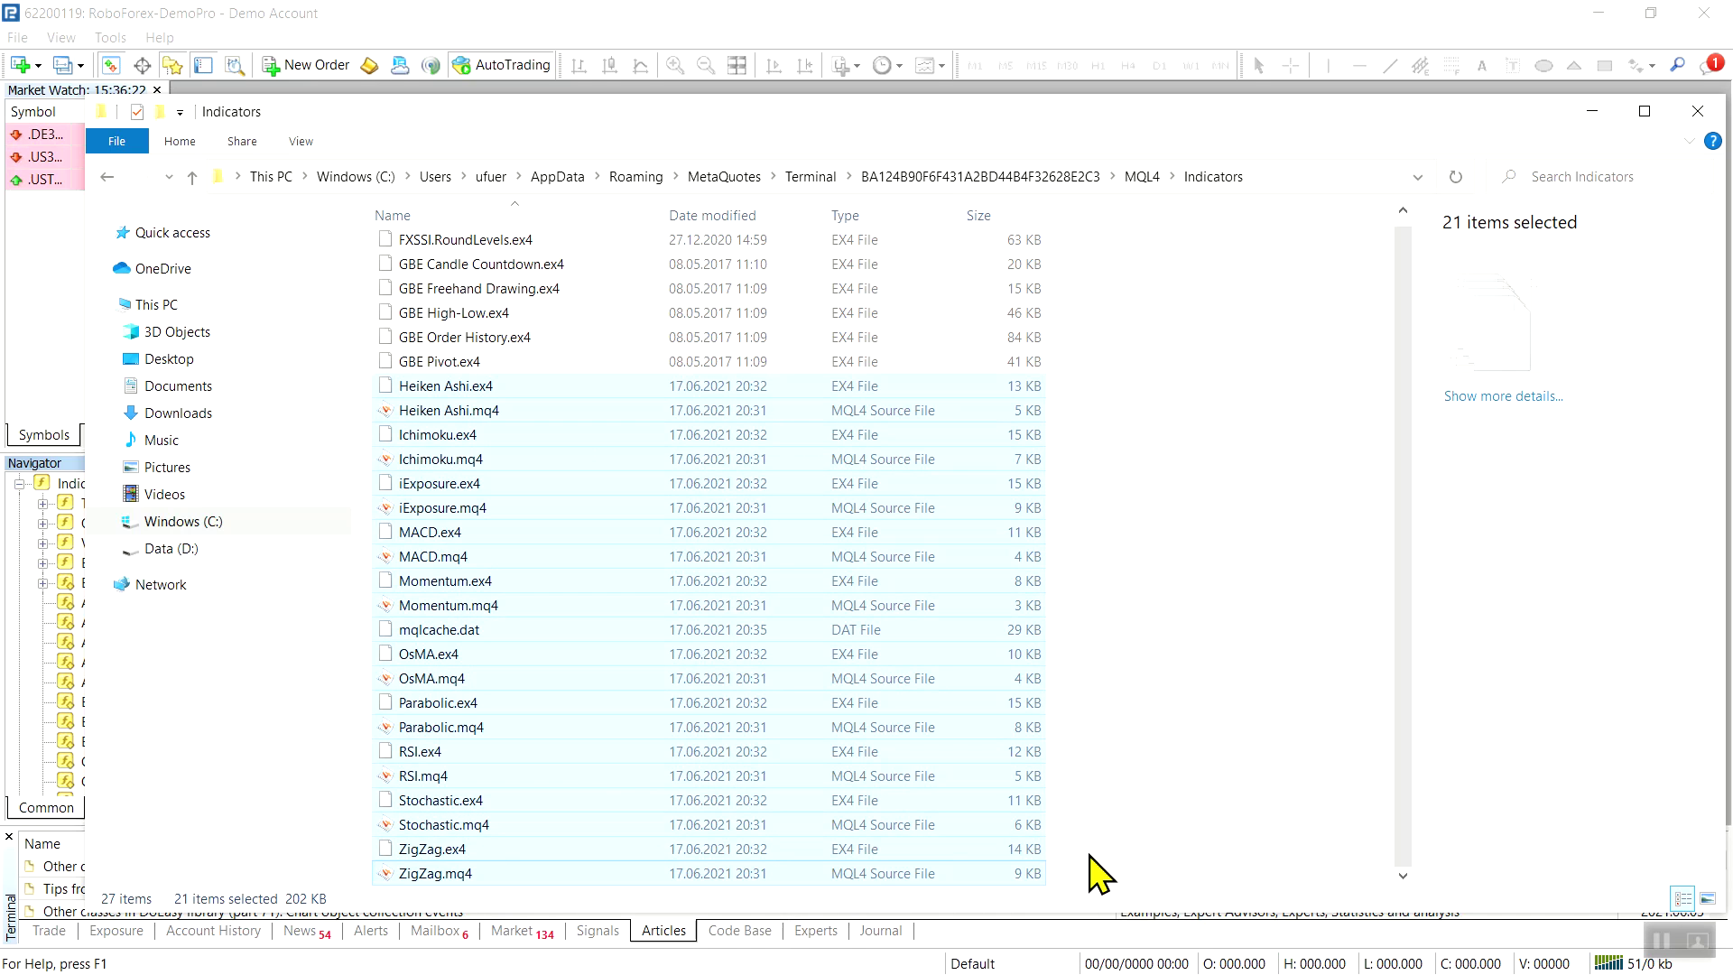
pyautogui.press('Delete')
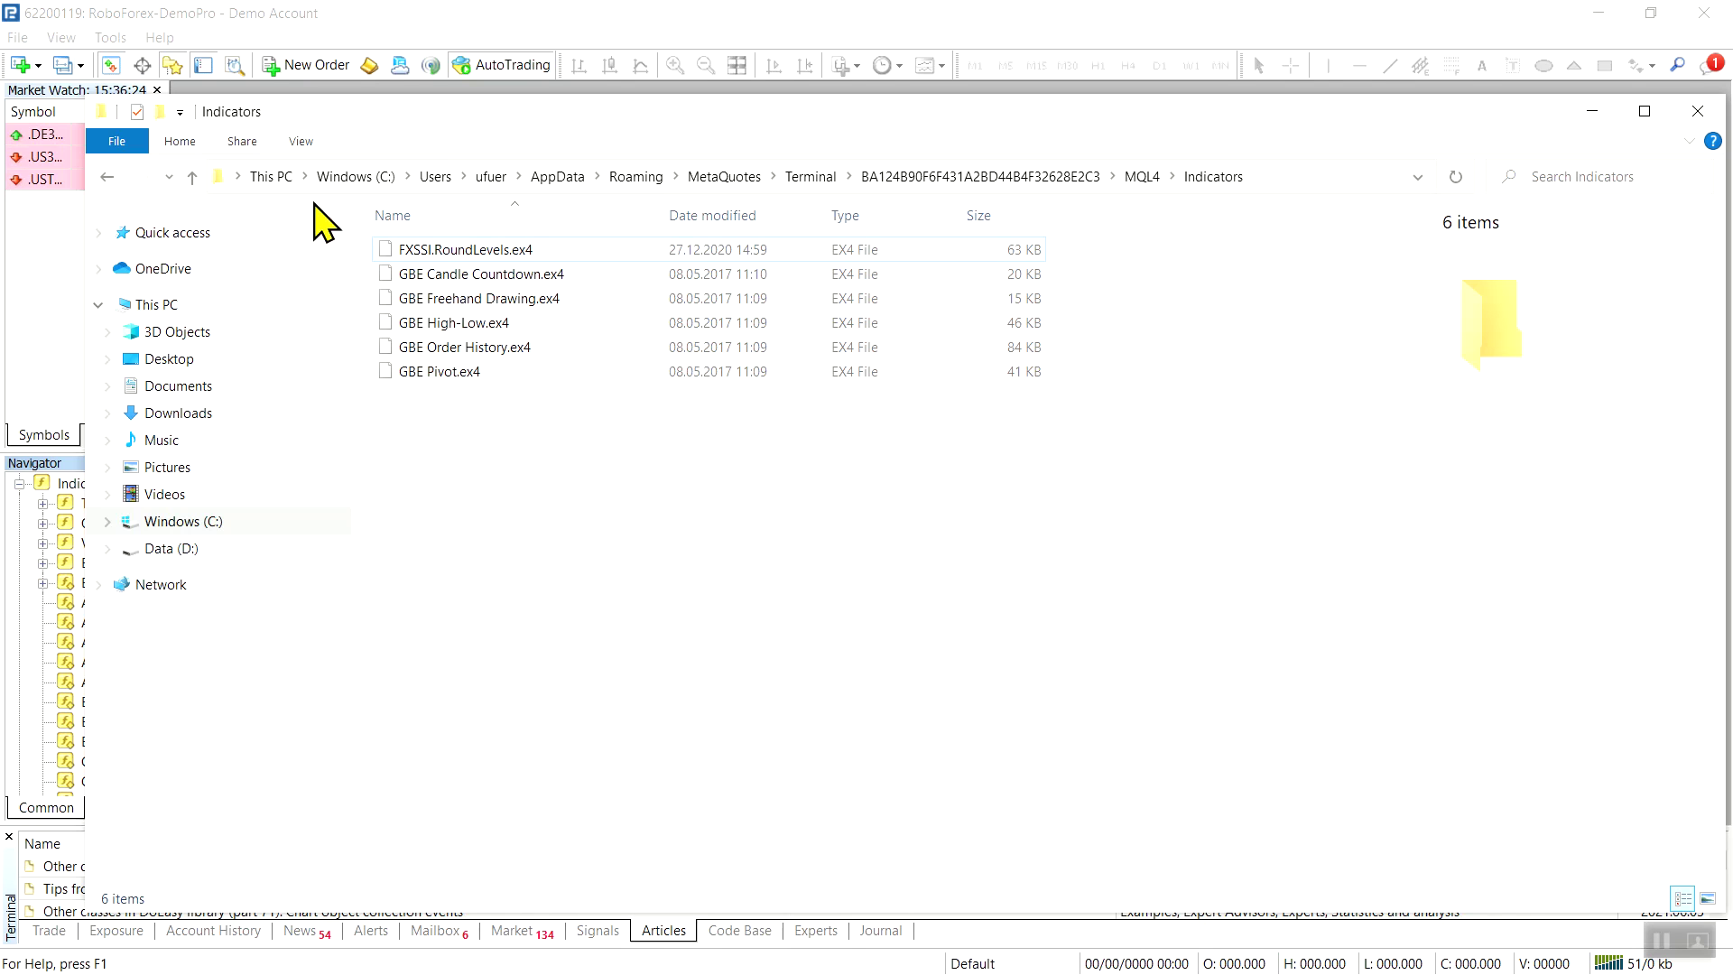
pyautogui.click(1698, 111)
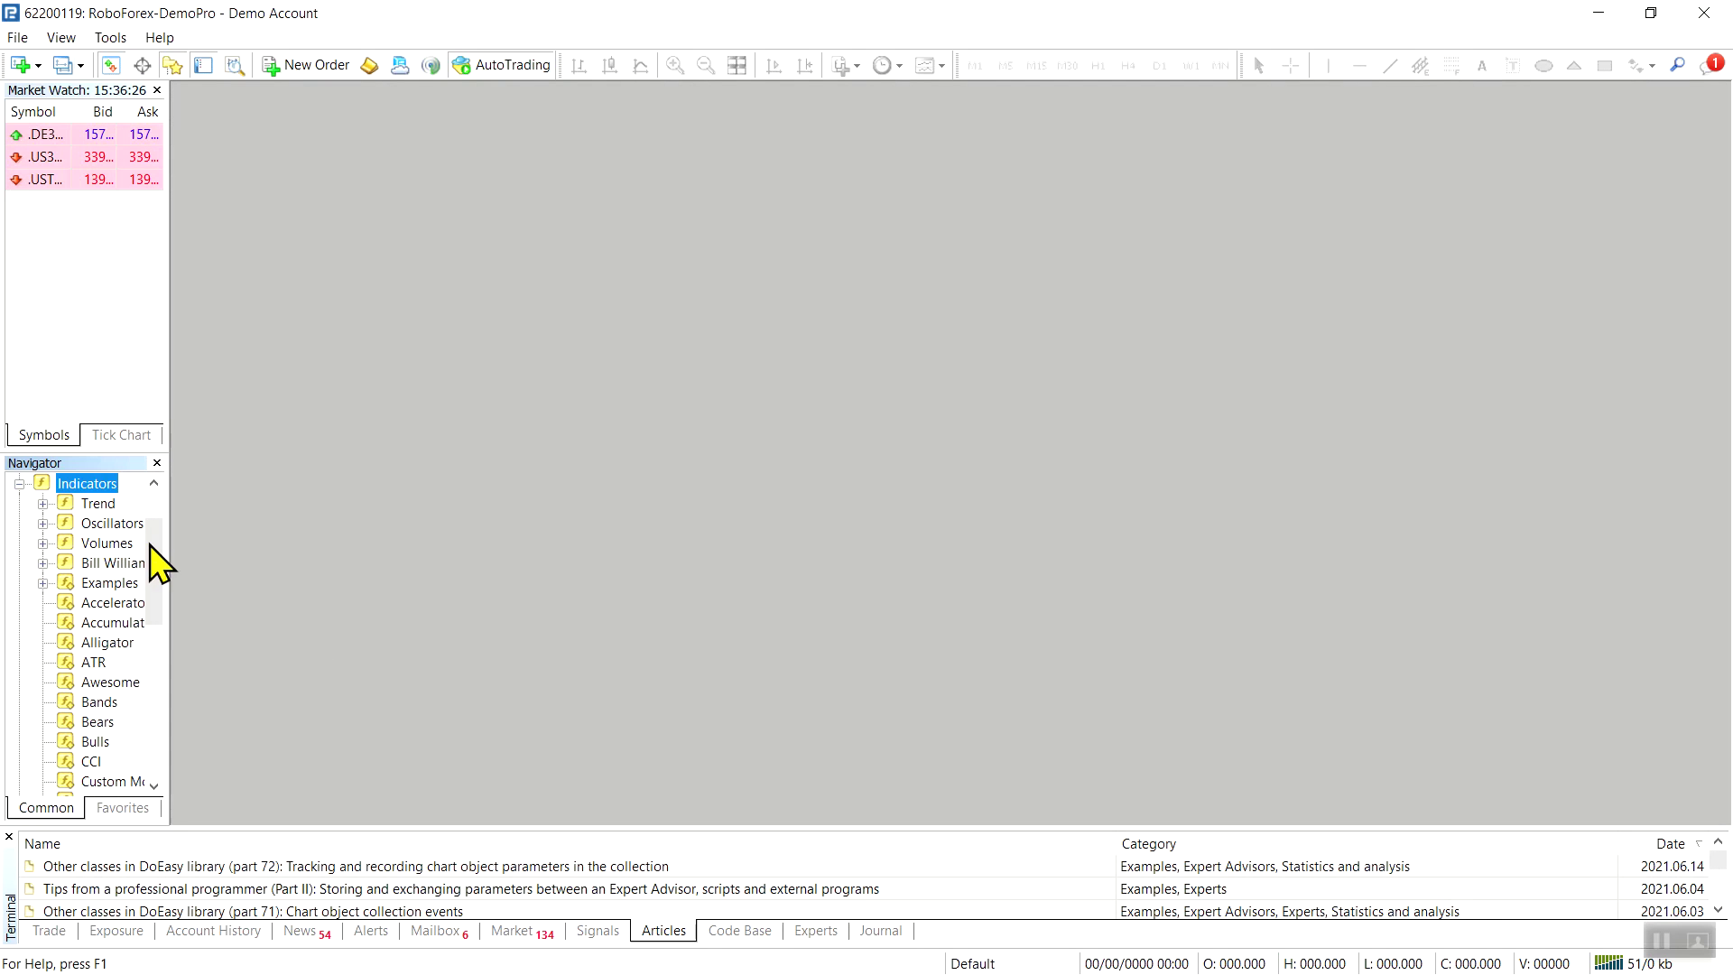
# - Refresh the Indicators list in the Navigator and collapse it
pyautogui.rightClick(83, 487)
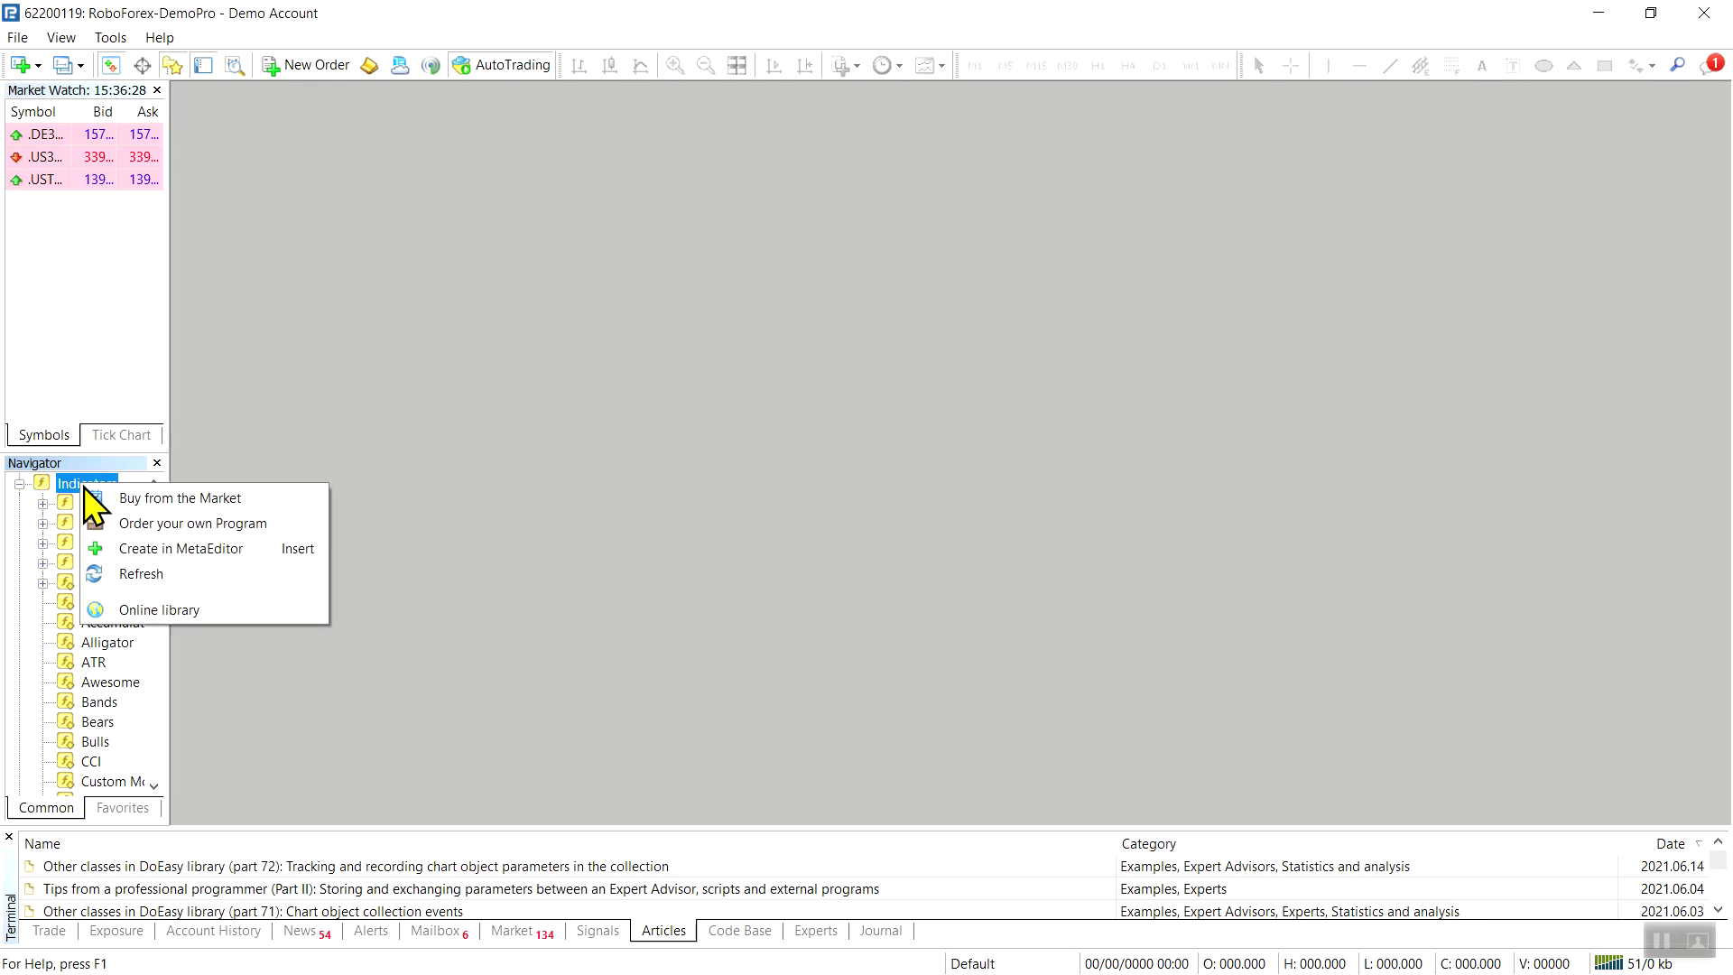
pyautogui.click(149, 575)
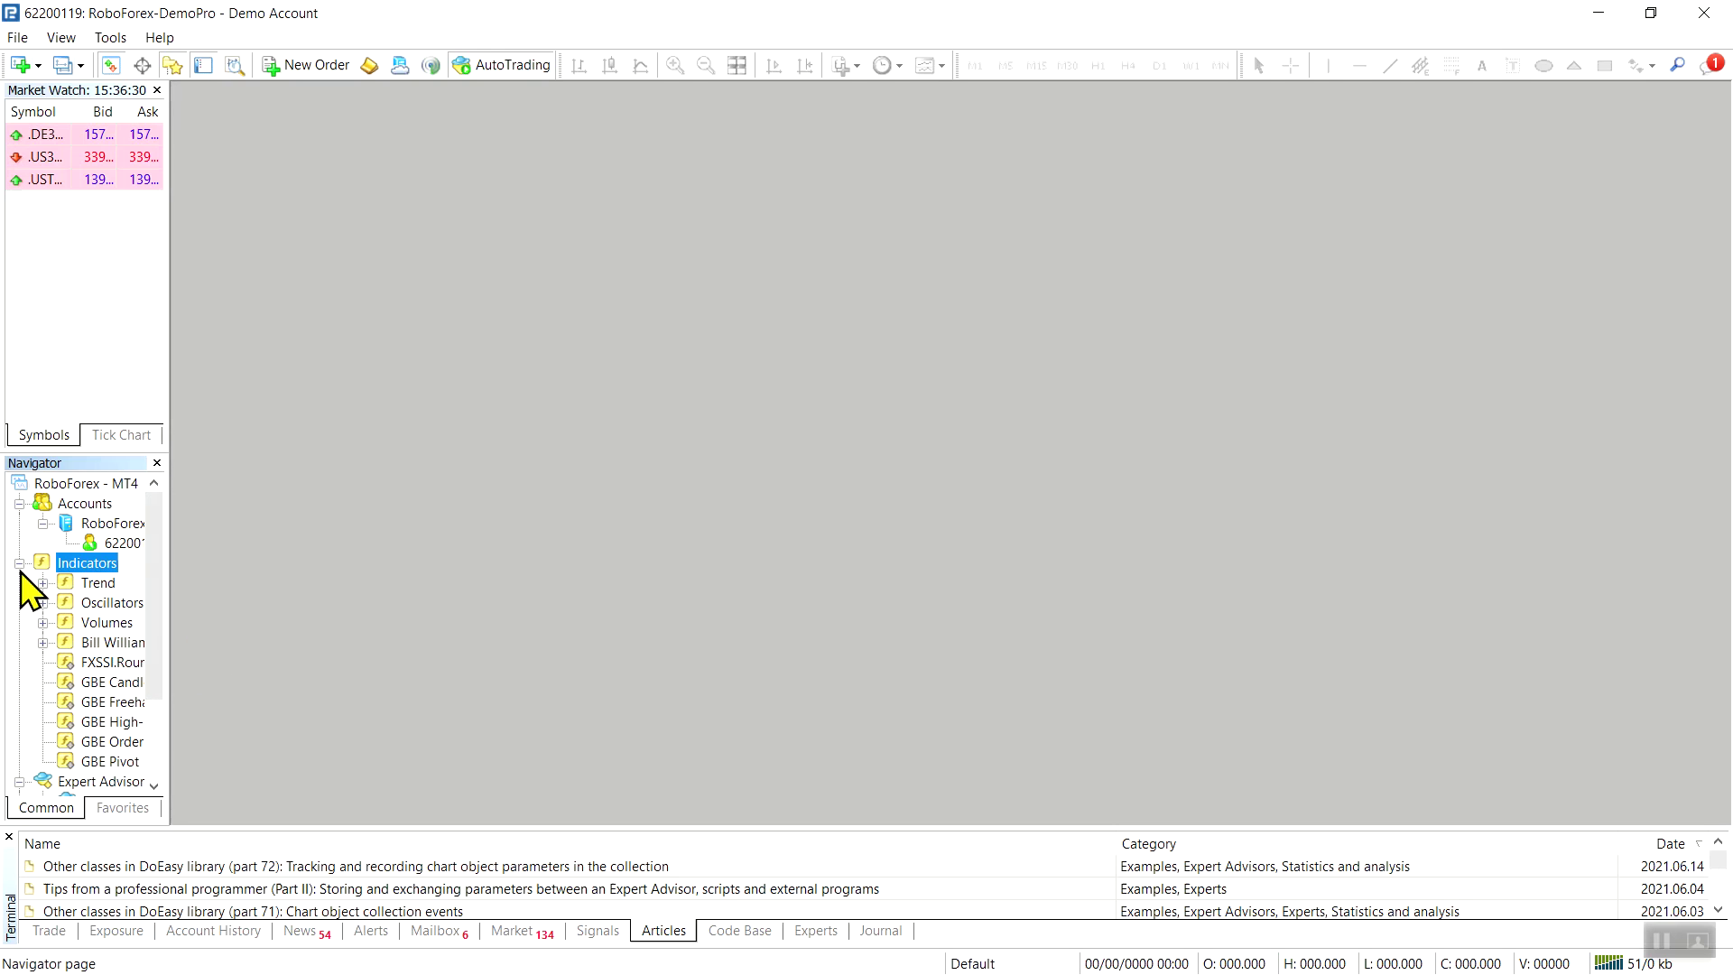
pyautogui.click(19, 564)
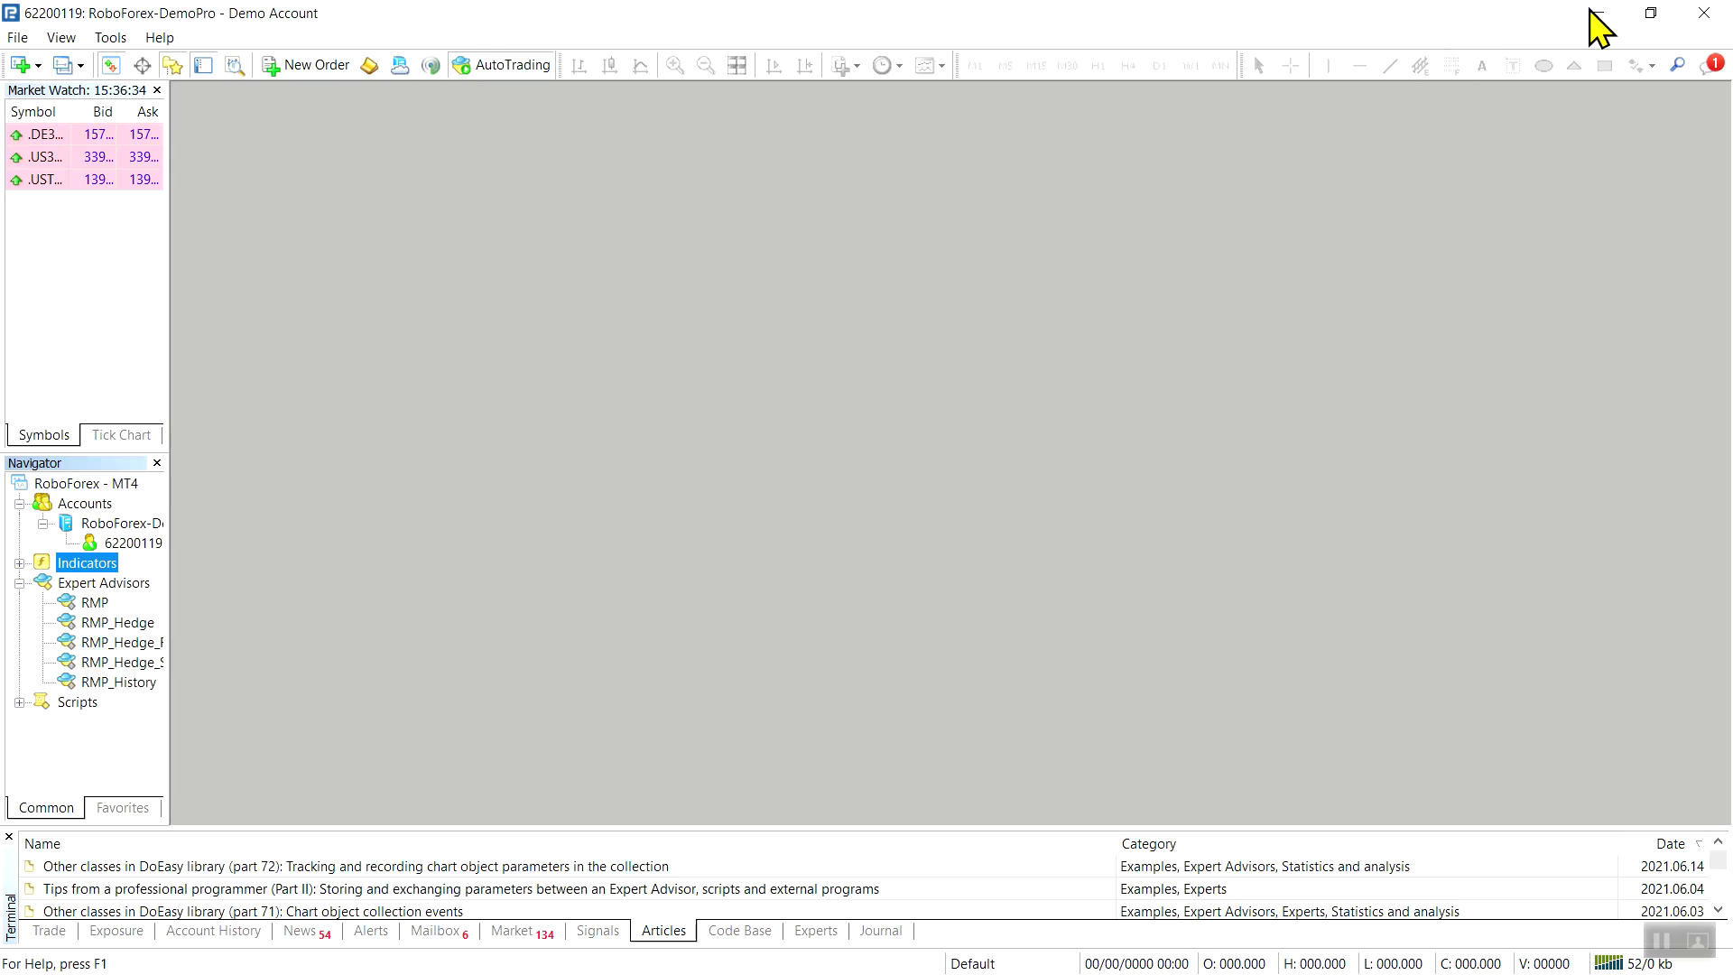
# - Copy all 16 B_ template files from the desktop's templates folder and close that folder
pyautogui.click(1593, 14)
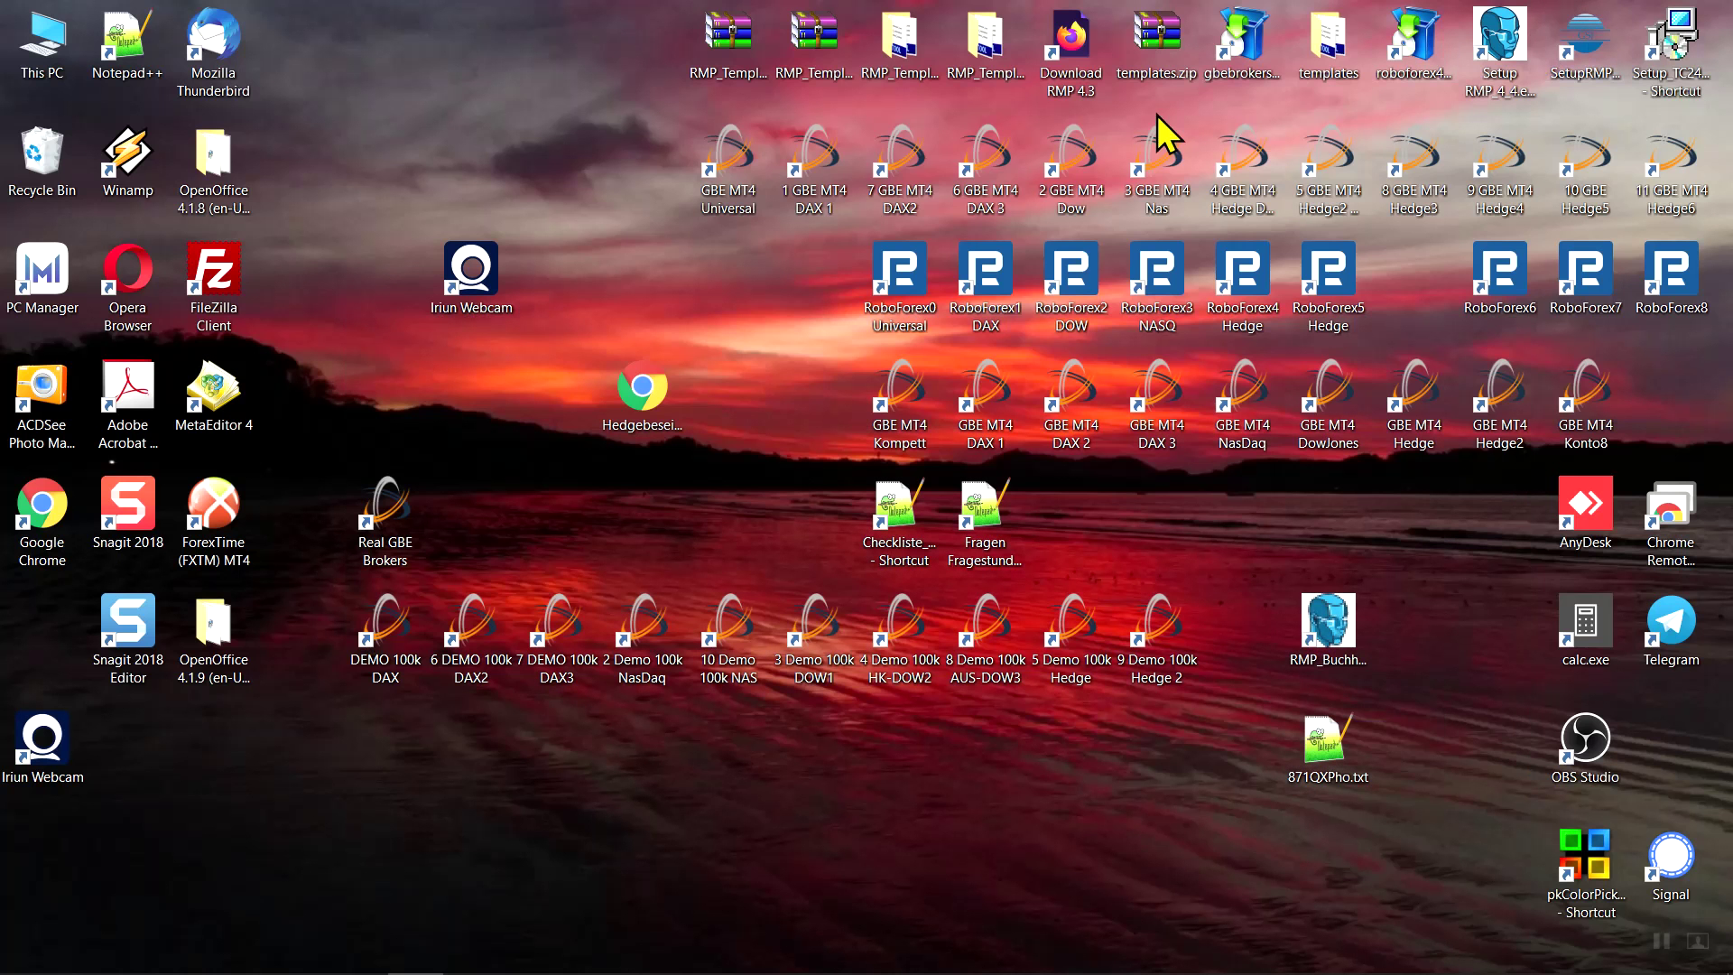
pyautogui.doubleClick(1328, 41)
pyautogui.moveTo(411, 668); pyautogui.dragTo(499, 235)
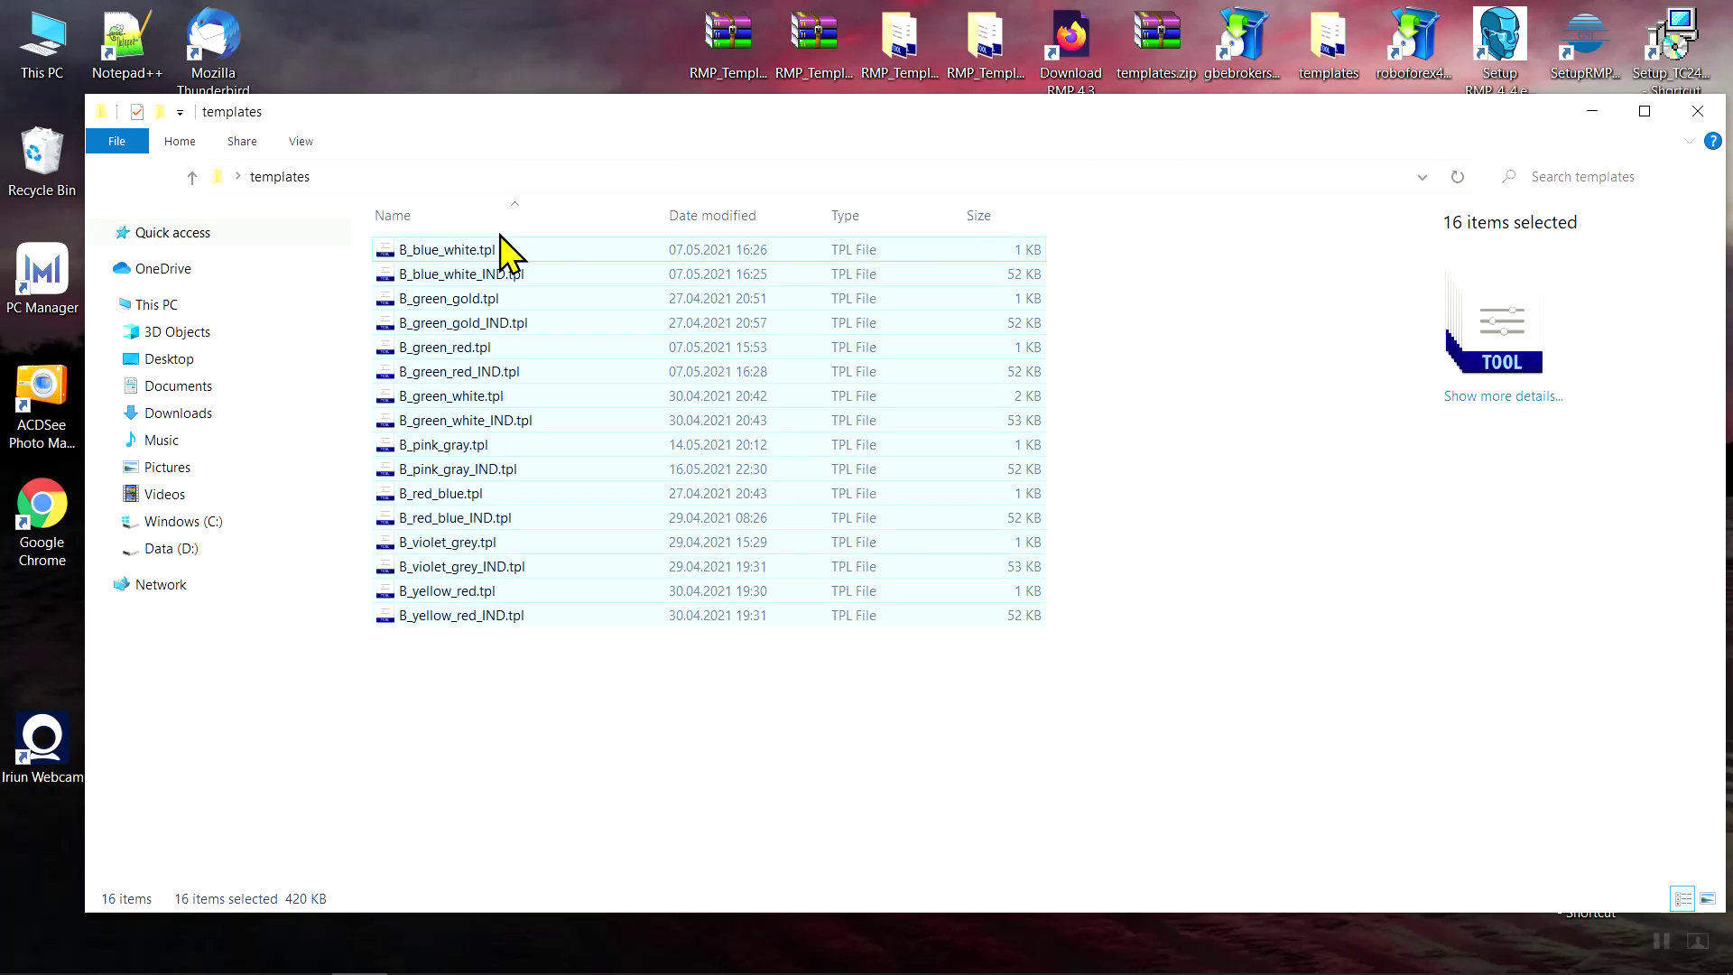
pyautogui.click(1697, 111)
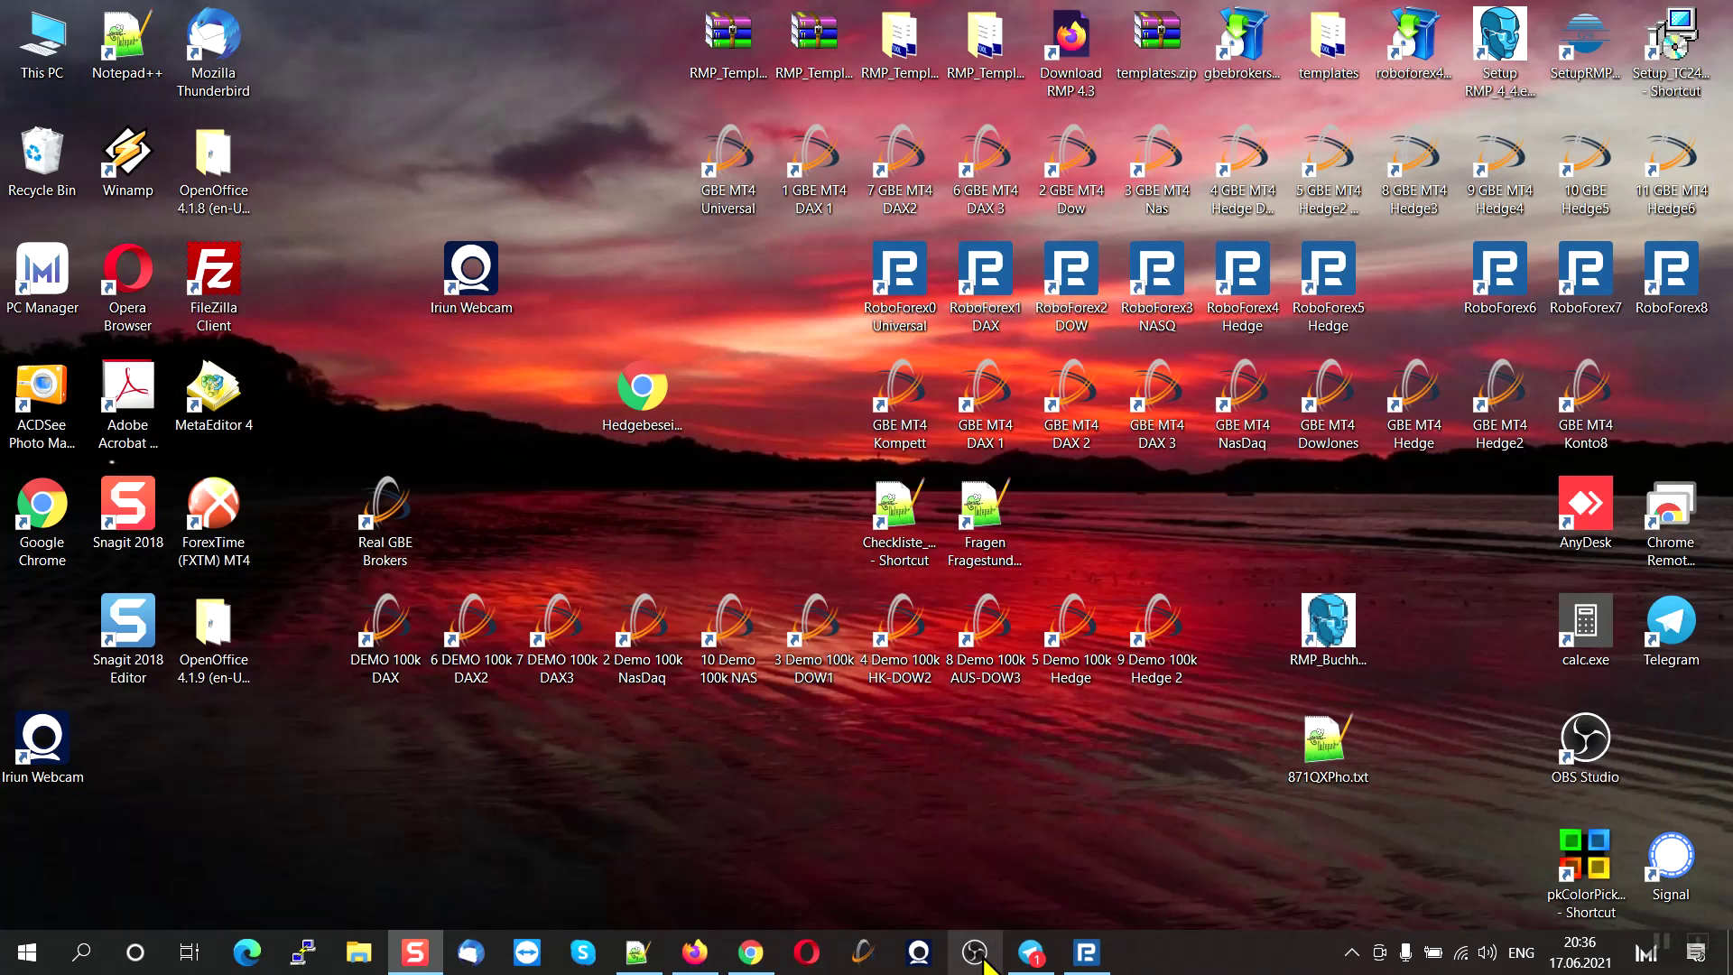
# - Return to the RoboForex terminal and open the templates folder inside its data folder
pyautogui.click(1091, 952)
pyautogui.click(17, 37)
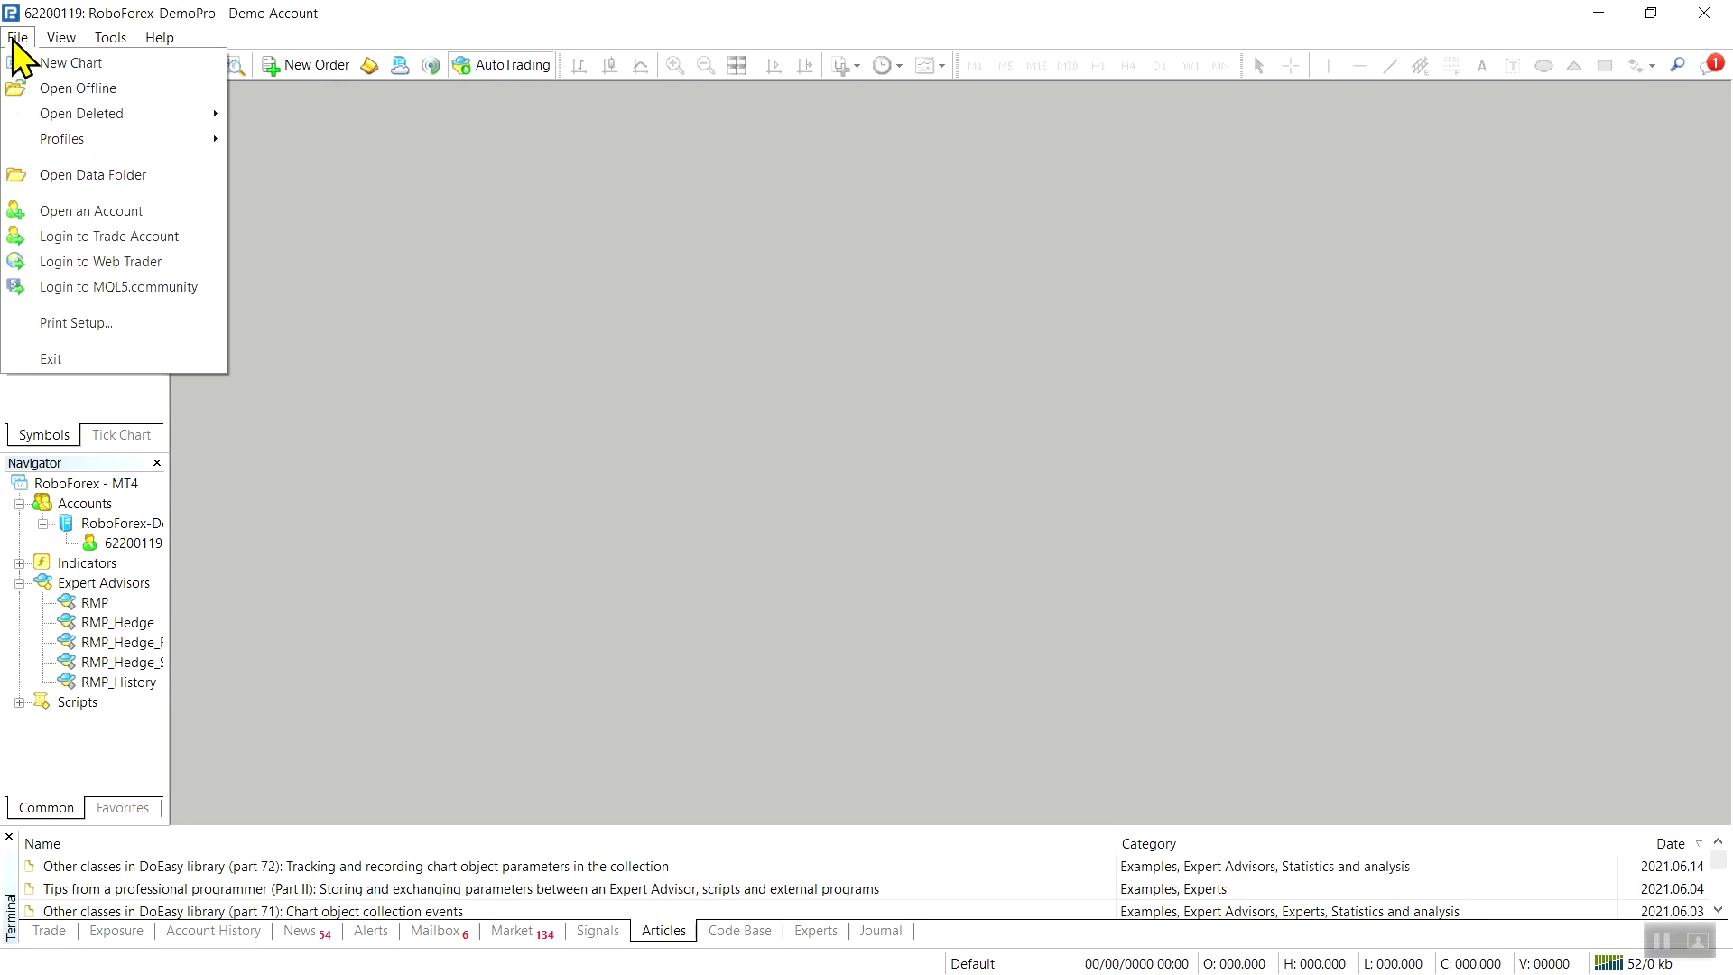
pyautogui.click(36, 175)
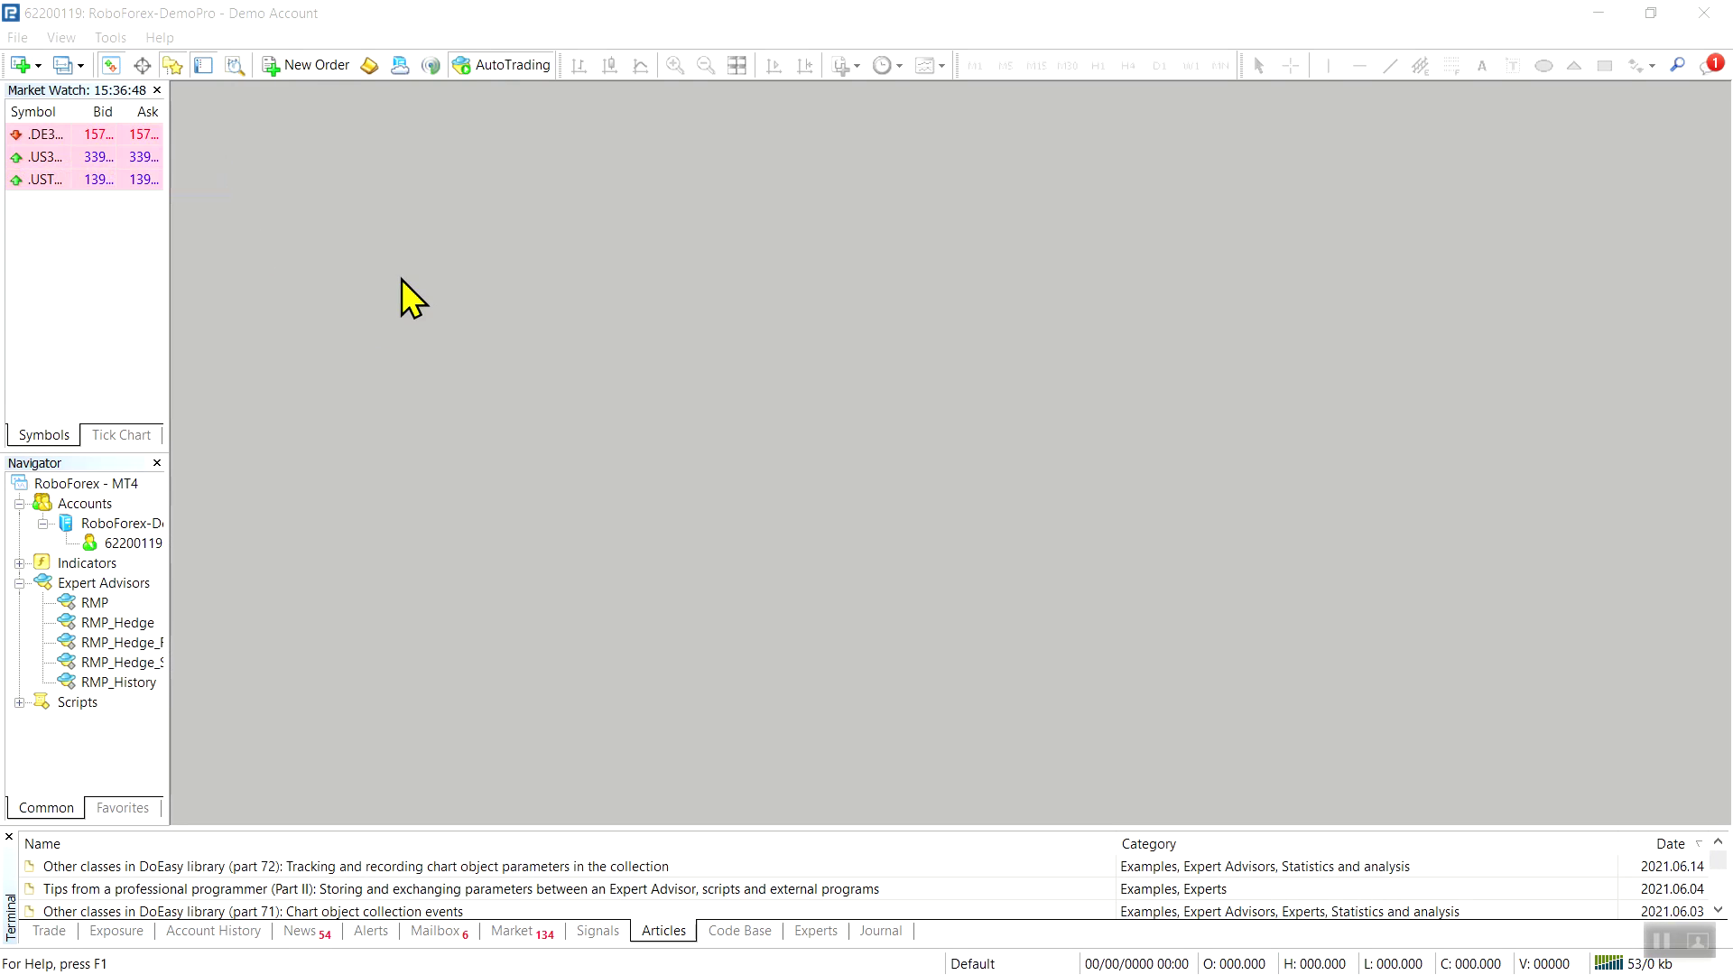
pyautogui.doubleClick(415, 370)
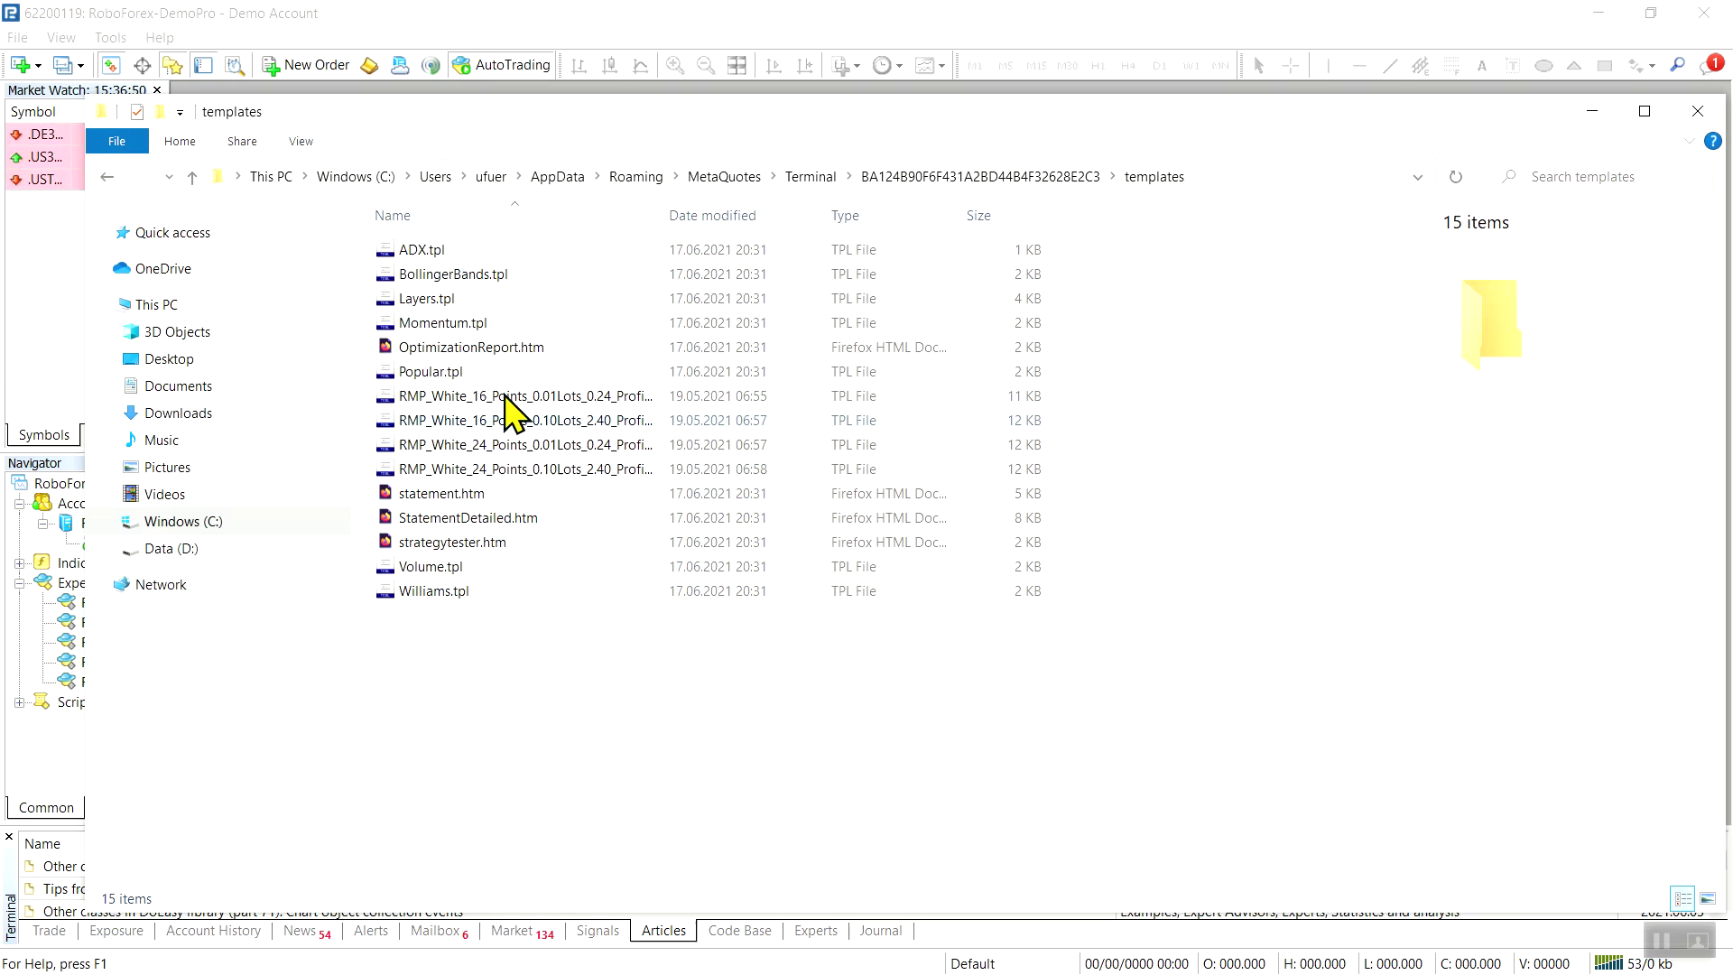
# - Delete all files except the four RMP_White templates from the terminal's templates folder
pyautogui.click(440, 252)
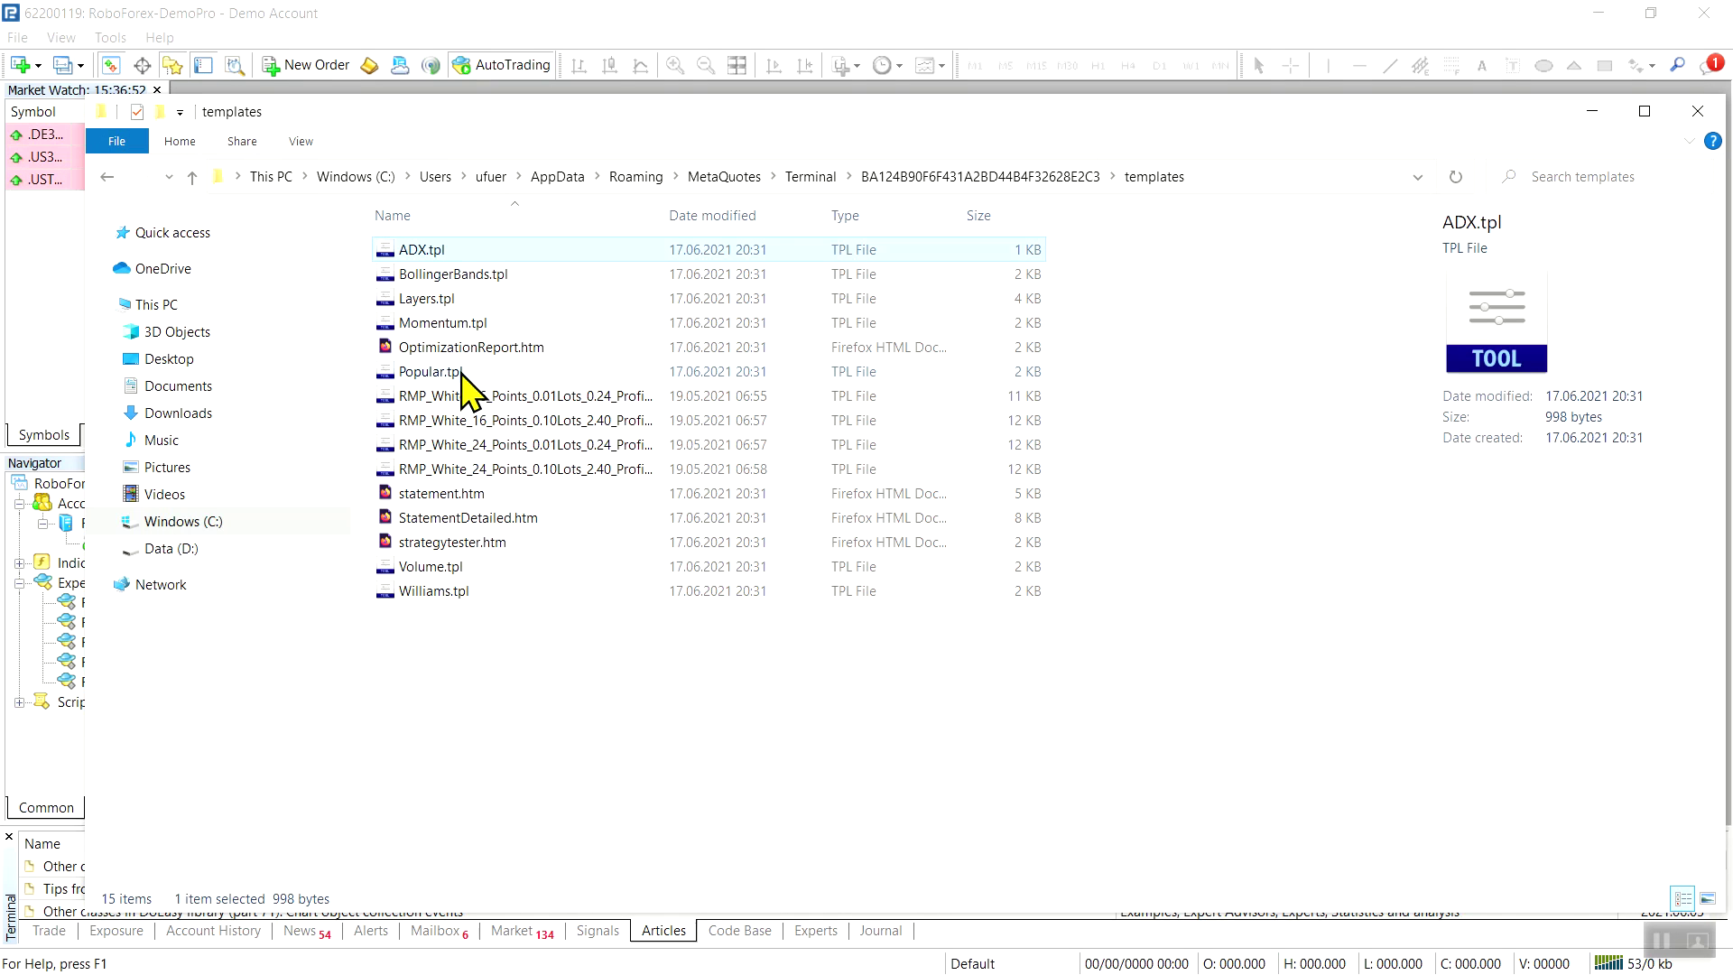
pyautogui.keyDown('shift'); pyautogui.click(460, 372); pyautogui.keyUp('shift')
pyautogui.press('Delete')
pyautogui.click(441, 350)
pyautogui.keyDown('shift'); pyautogui.click(440, 451); pyautogui.keyUp('shift')
pyautogui.press('Delete')
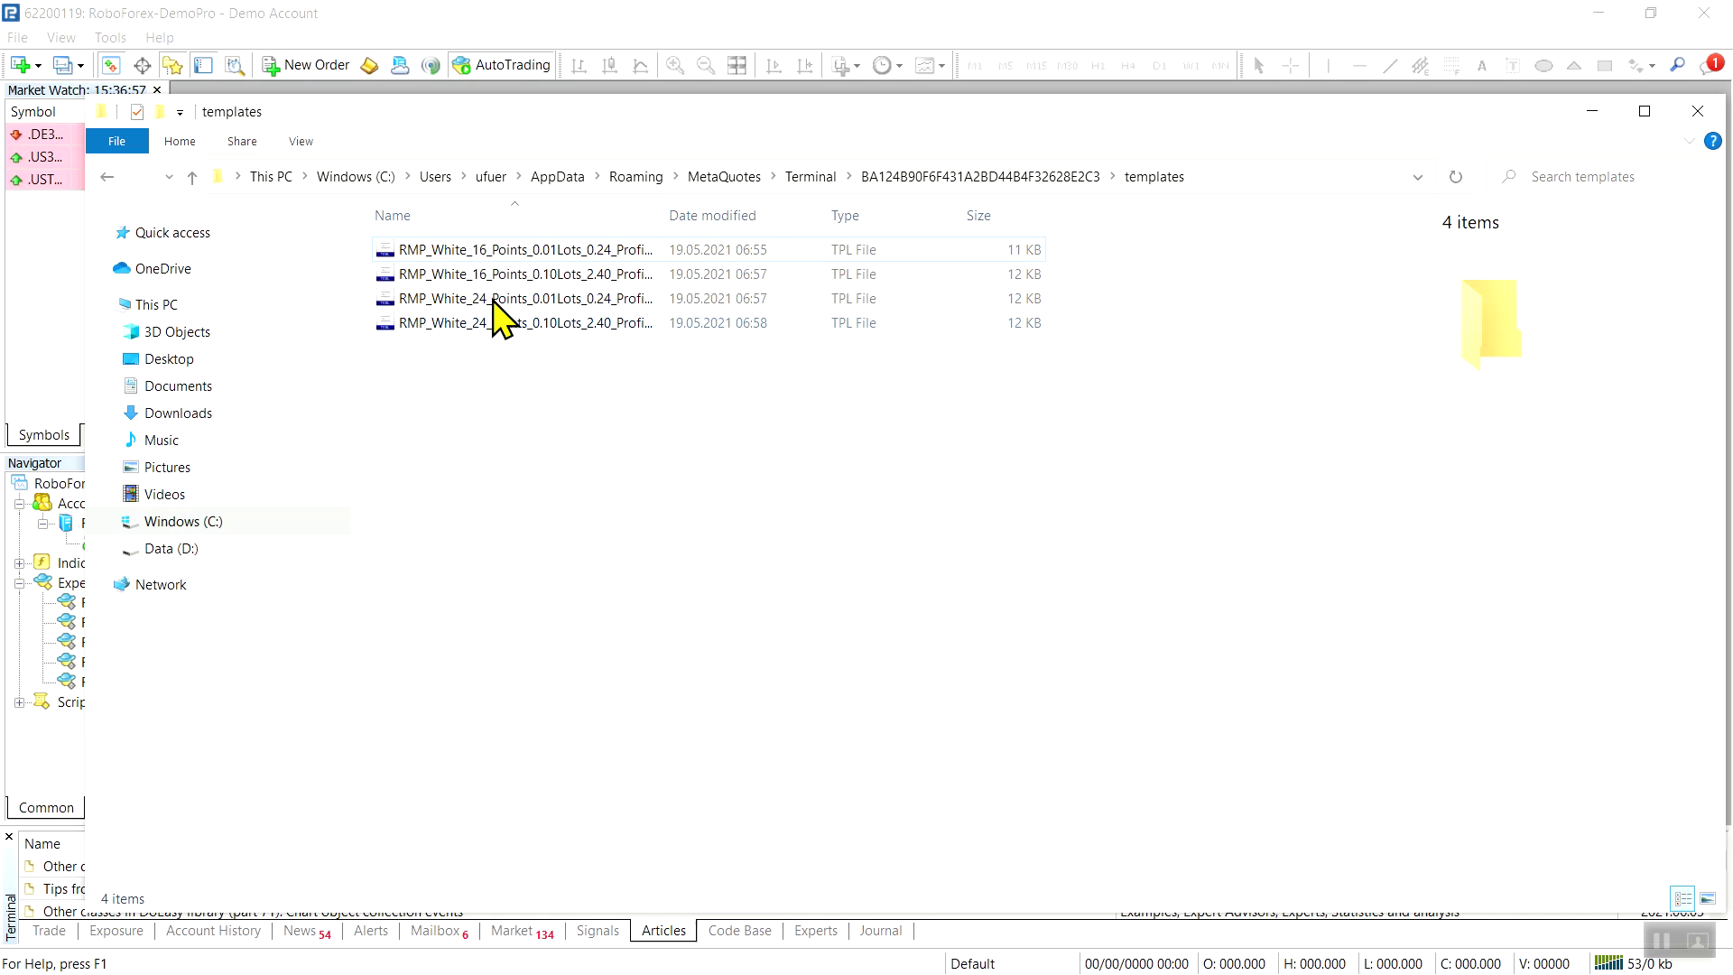
# - Paste the copied B_ templates into the terminal's templates folder and minimize the terminal
pyautogui.rightClick(567, 451)
pyautogui.click(661, 611)
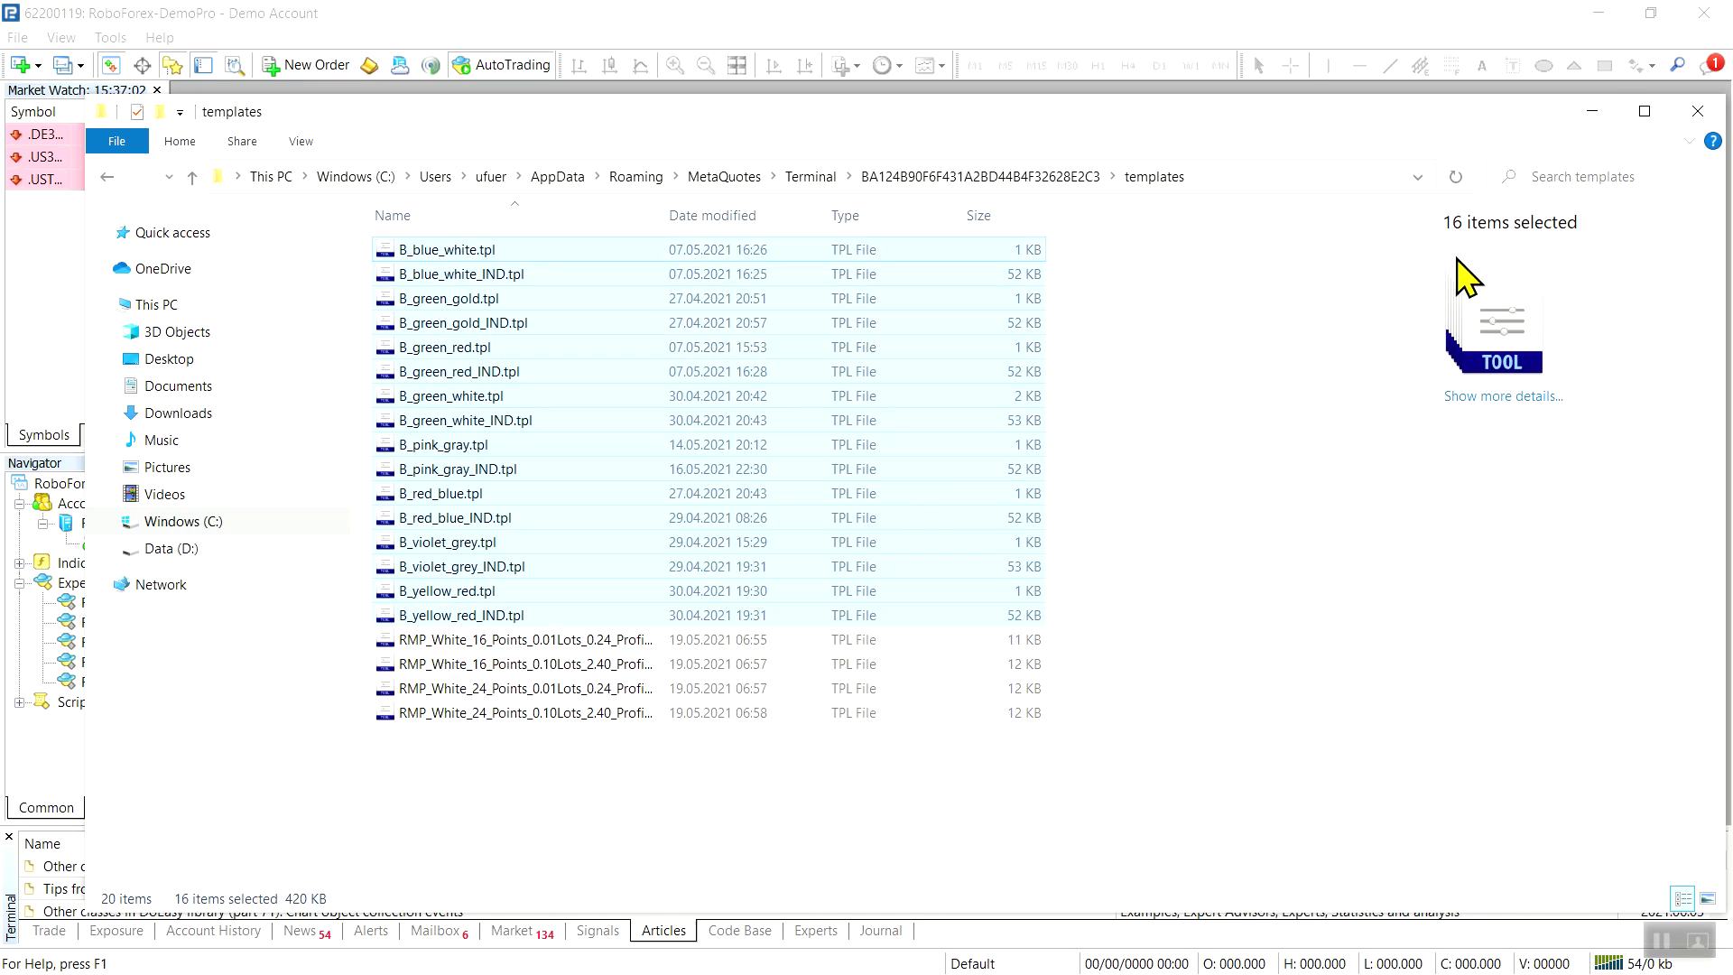
pyautogui.click(1595, 12)
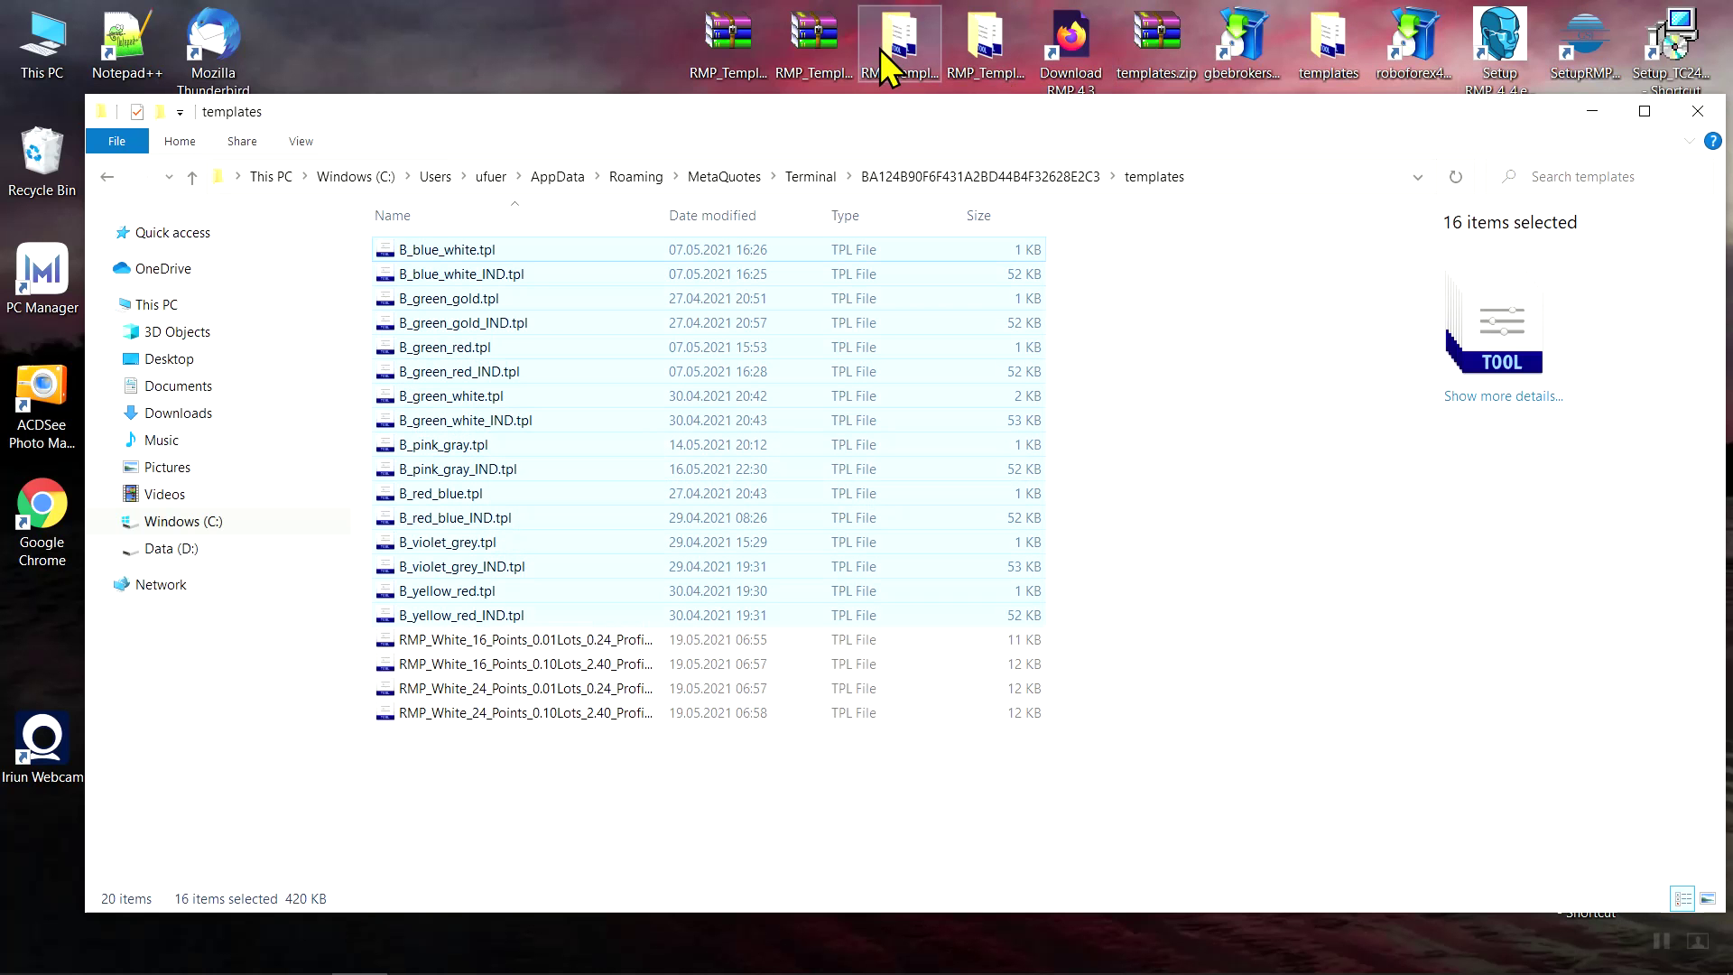
# - Copy the 13 templates ending in NEXT_MICRO.tpl from the desktop's RMP_Templates_EN folder and close that folder
pyautogui.click(986, 40)
pyautogui.doubleClick(985, 40)
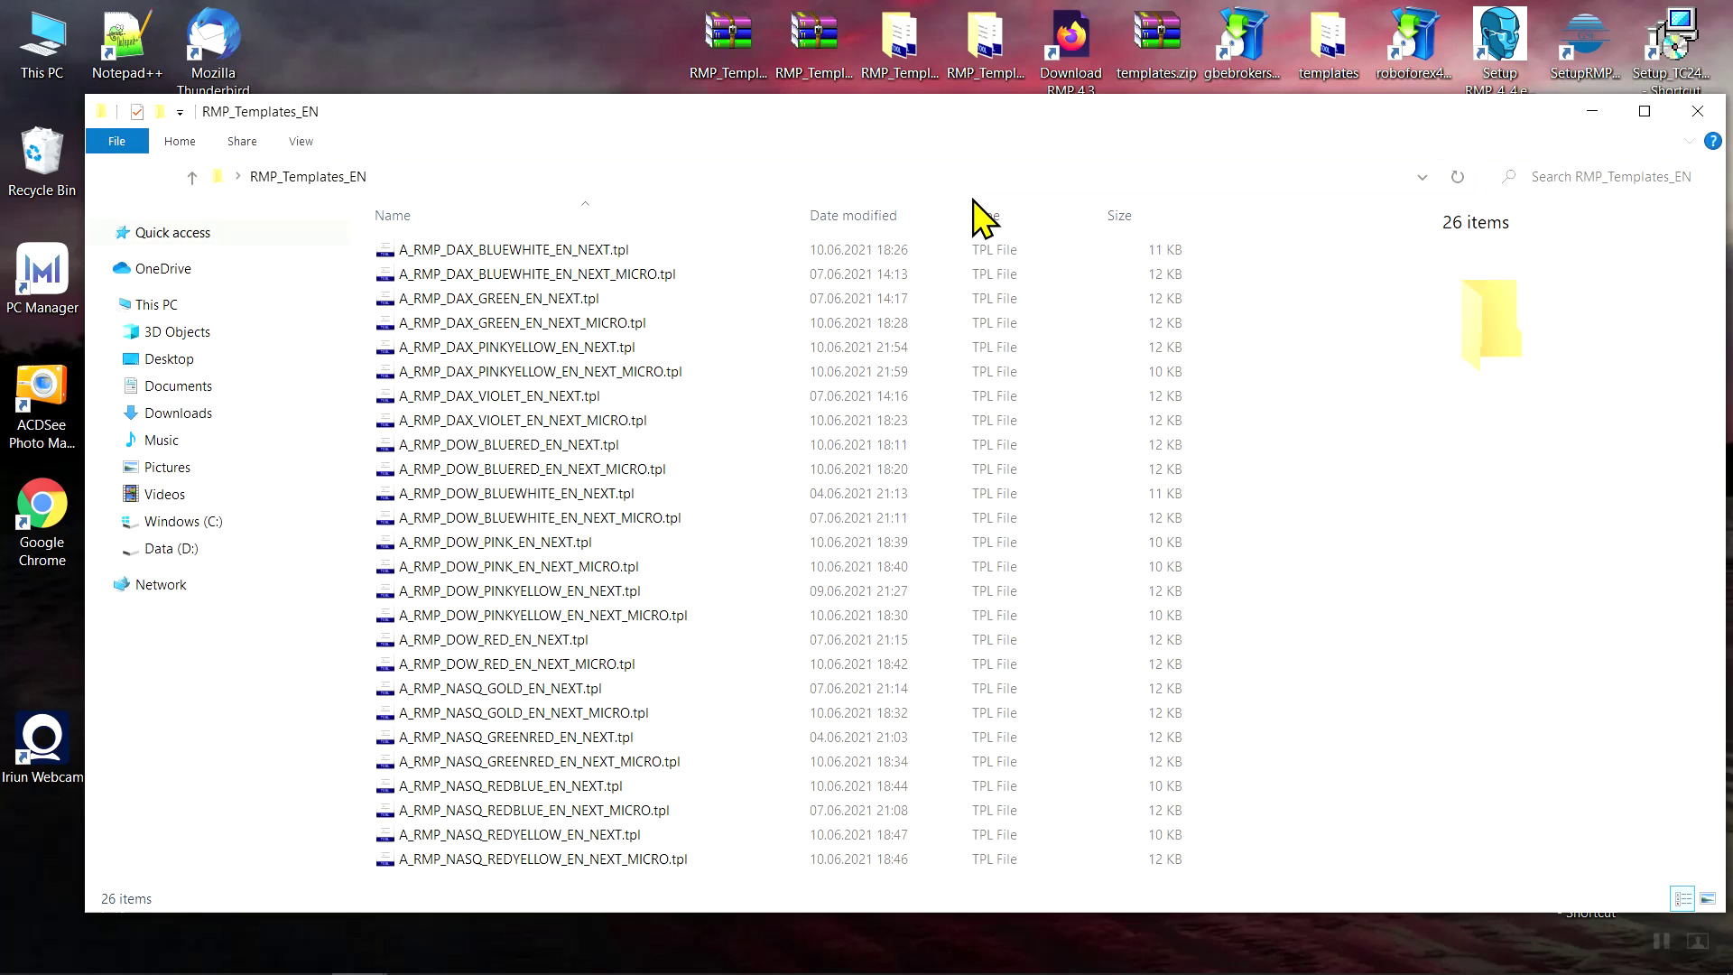
pyautogui.click(591, 275)
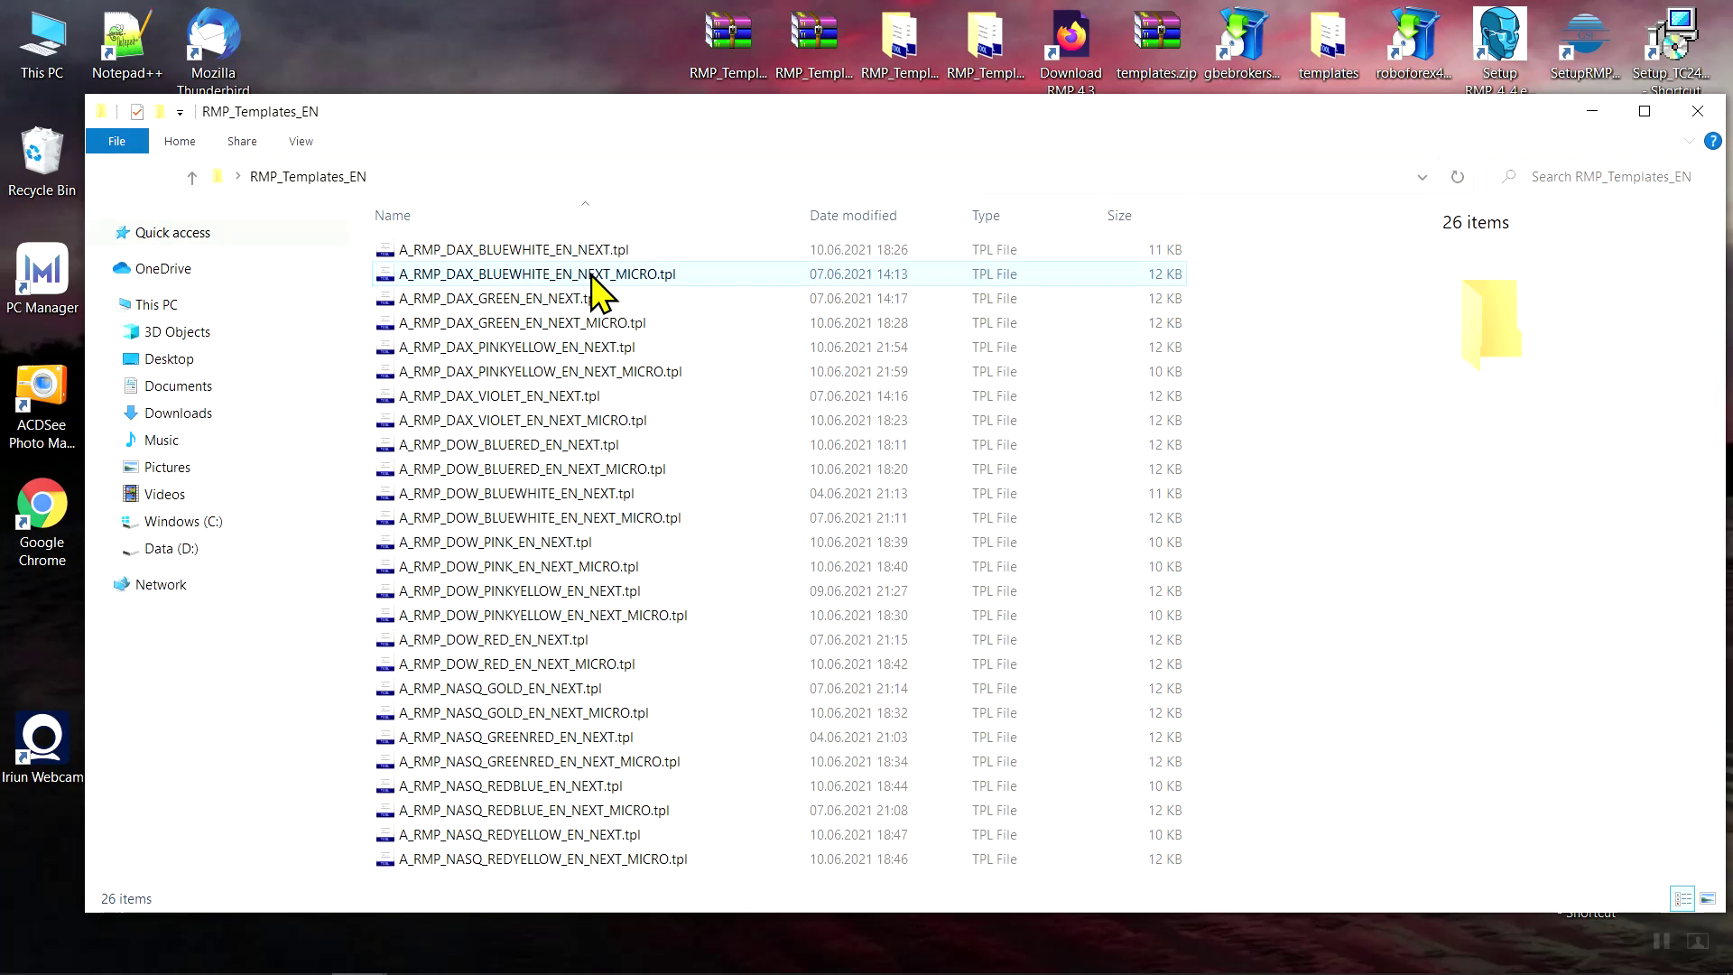
pyautogui.keyDown('ctrl'); pyautogui.click(600, 324); pyautogui.keyUp('ctrl')
pyautogui.keyDown('ctrl'); pyautogui.click(630, 372); pyautogui.keyUp('ctrl')
pyautogui.keyDown('ctrl'); pyautogui.click(632, 420); pyautogui.keyUp('ctrl')
pyautogui.keyDown('ctrl'); pyautogui.click(623, 469); pyautogui.keyUp('ctrl')
pyautogui.keyDown('ctrl'); pyautogui.click(634, 519); pyautogui.keyUp('ctrl')
pyautogui.keyDown('ctrl'); pyautogui.click(624, 566); pyautogui.keyUp('ctrl')
pyautogui.keyDown('ctrl'); pyautogui.click(646, 617); pyautogui.keyUp('ctrl')
pyautogui.keyDown('ctrl'); pyautogui.click(620, 666); pyautogui.keyUp('ctrl')
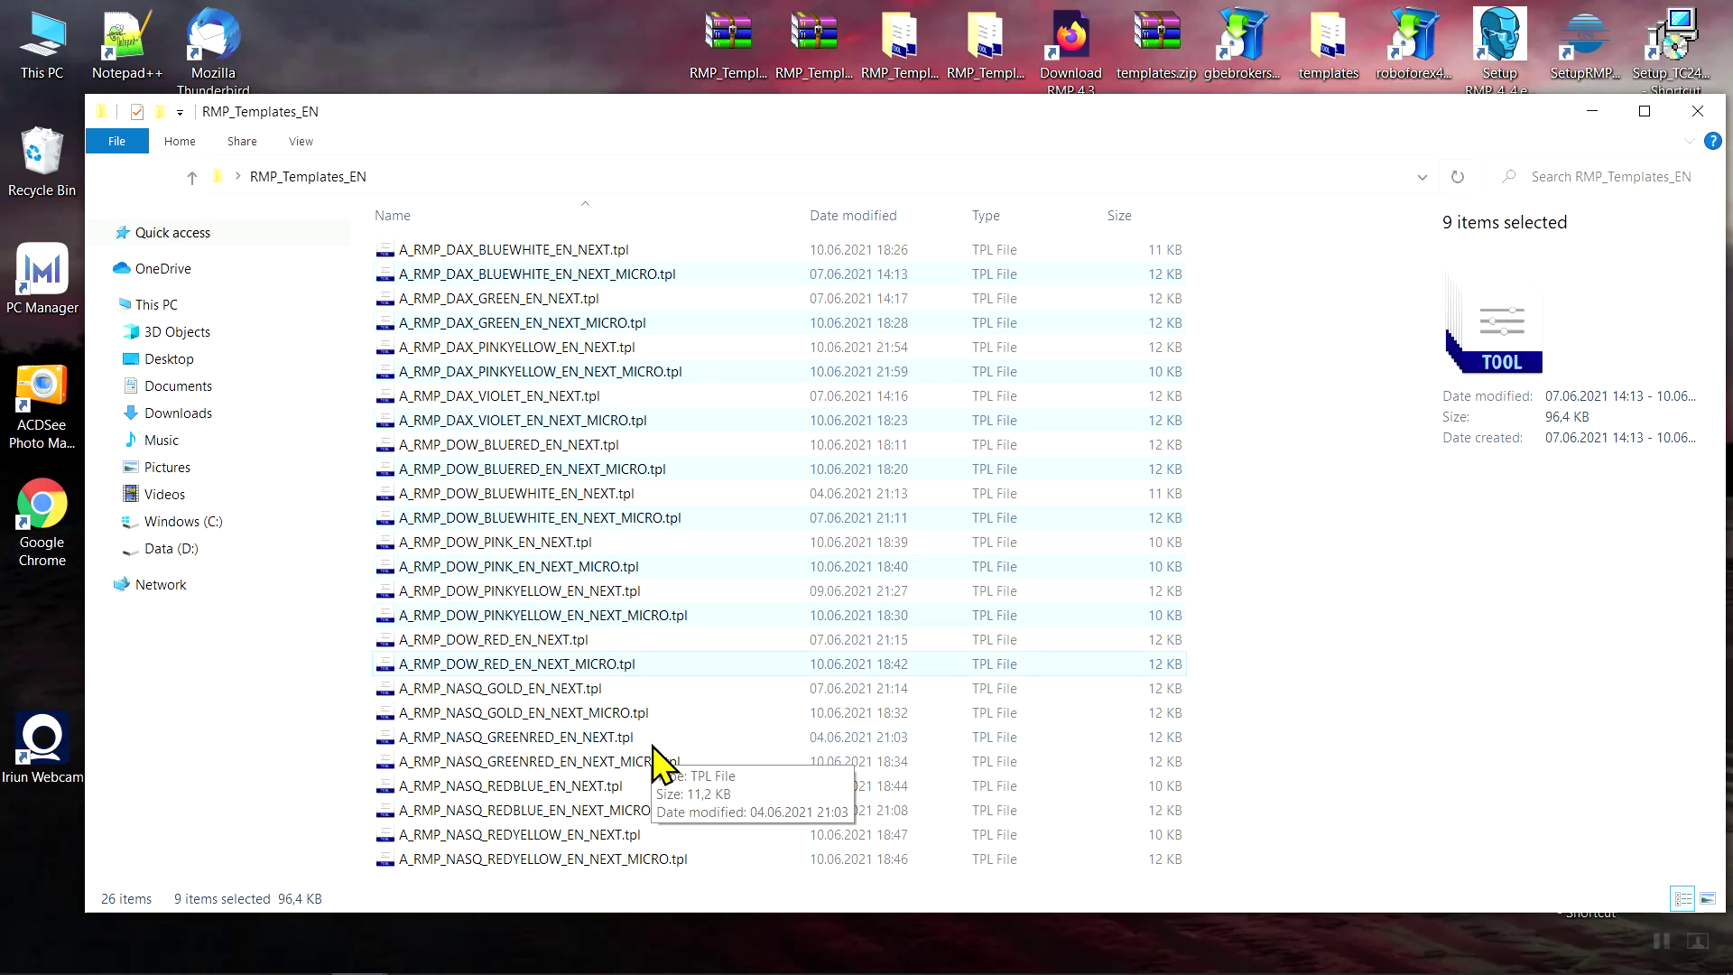
pyautogui.keyDown('ctrl'); pyautogui.click(621, 715); pyautogui.keyUp('ctrl')
pyautogui.keyDown('ctrl'); pyautogui.click(647, 764); pyautogui.keyUp('ctrl')
pyautogui.keyDown('ctrl'); pyautogui.click(638, 810); pyautogui.keyUp('ctrl')
pyautogui.rightClick(676, 864)
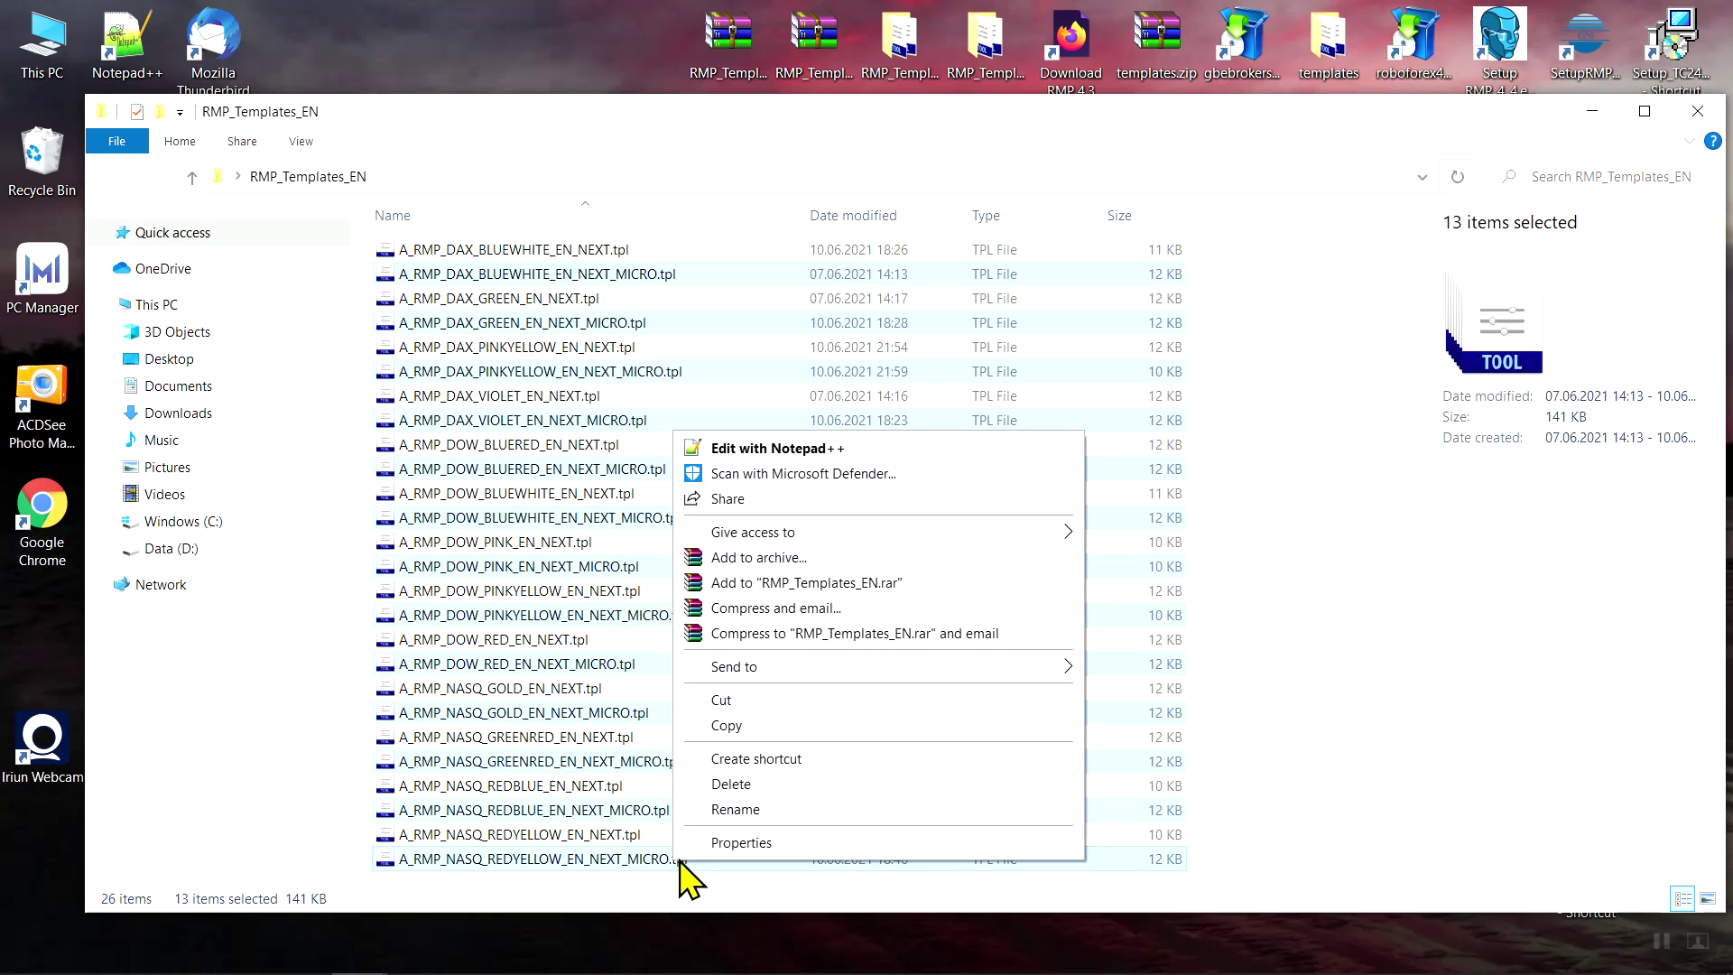
pyautogui.click(724, 726)
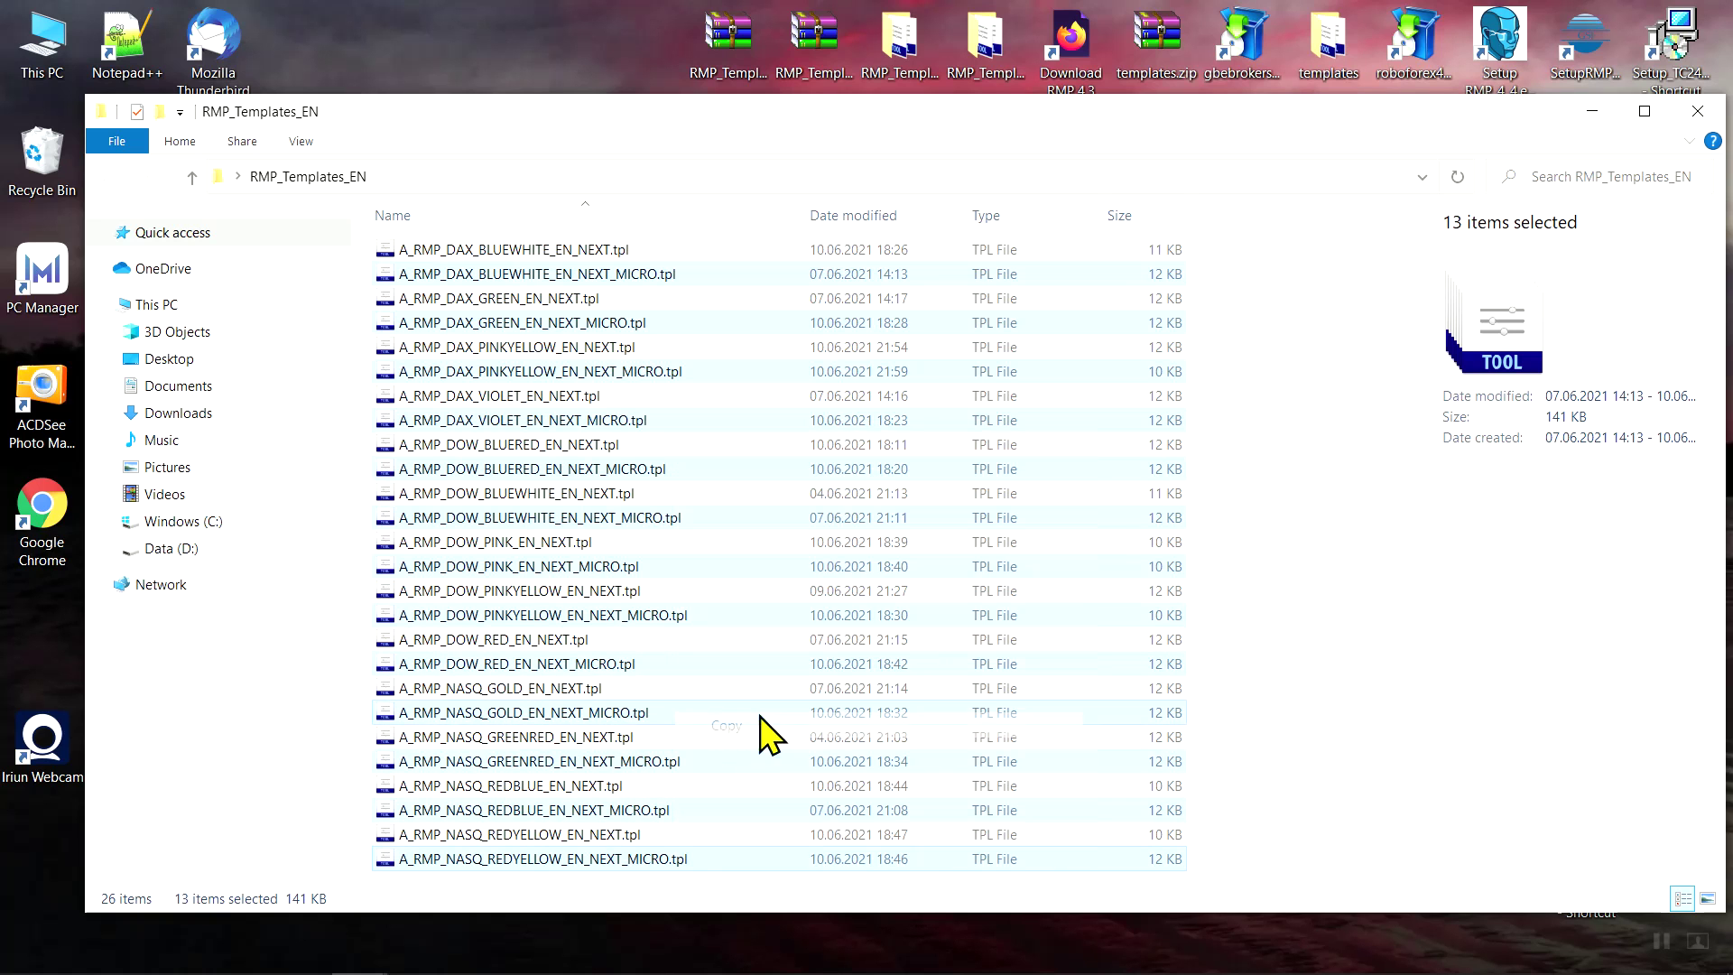
pyautogui.click(1701, 112)
# - Paste the copied MICRO templates into the terminal's templates folder, close it and return to the RoboForex terminal
pyautogui.rightClick(615, 818)
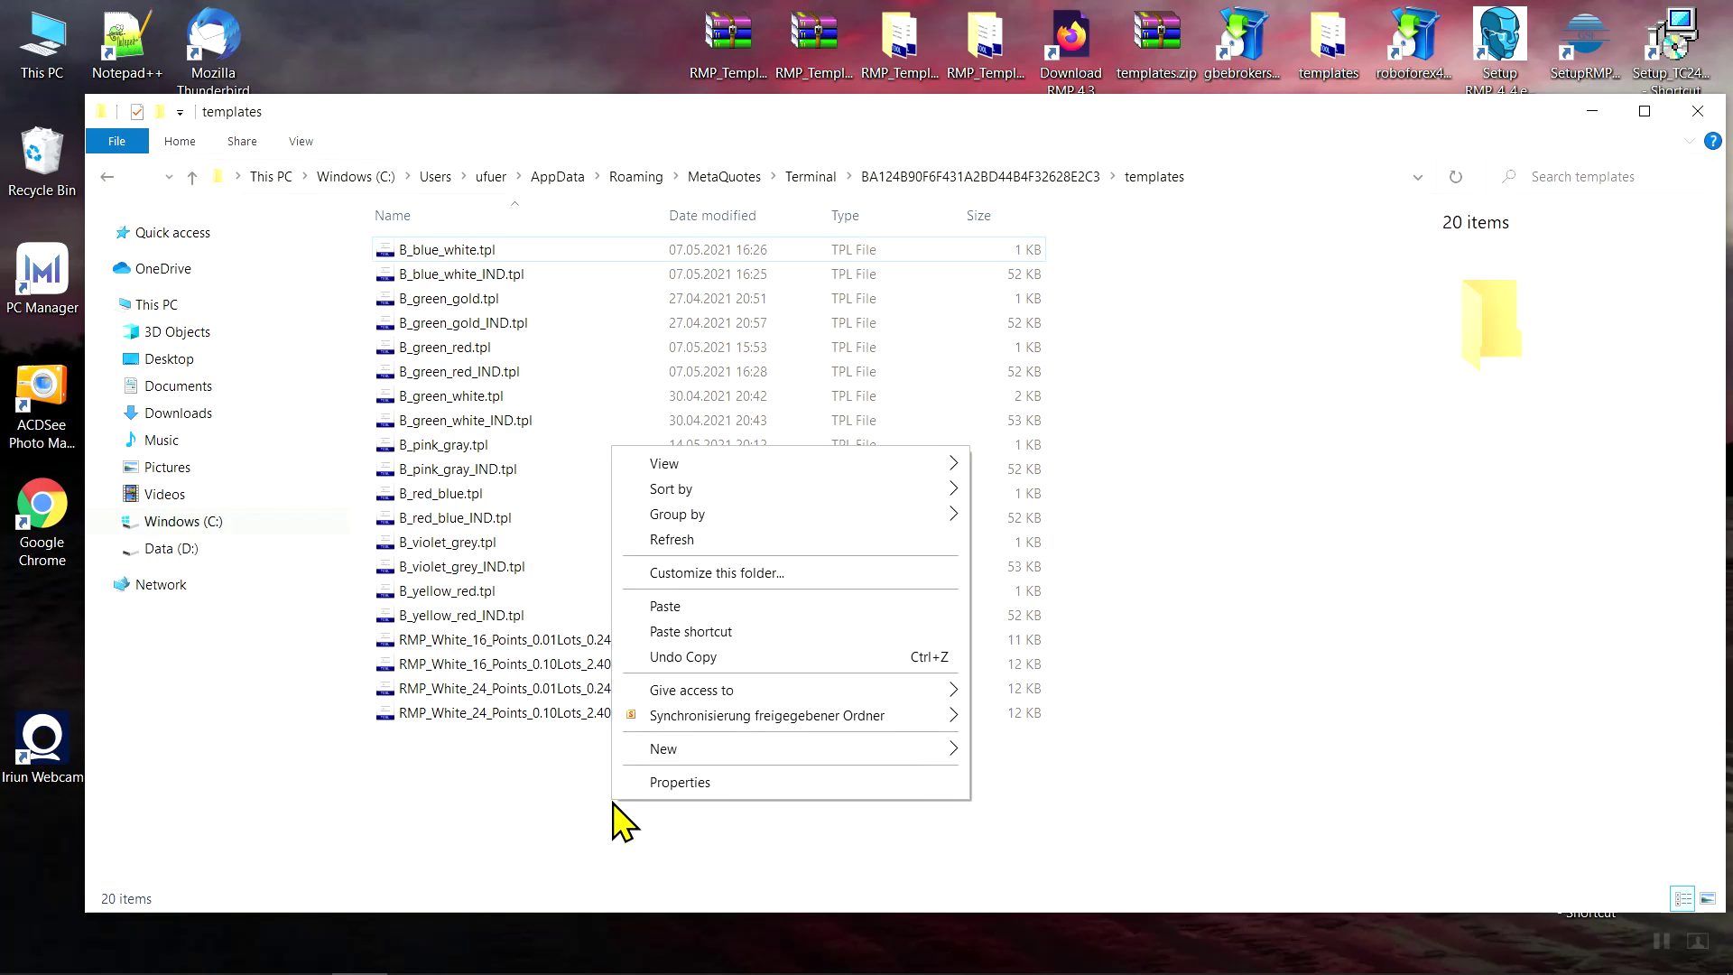
pyautogui.click(668, 608)
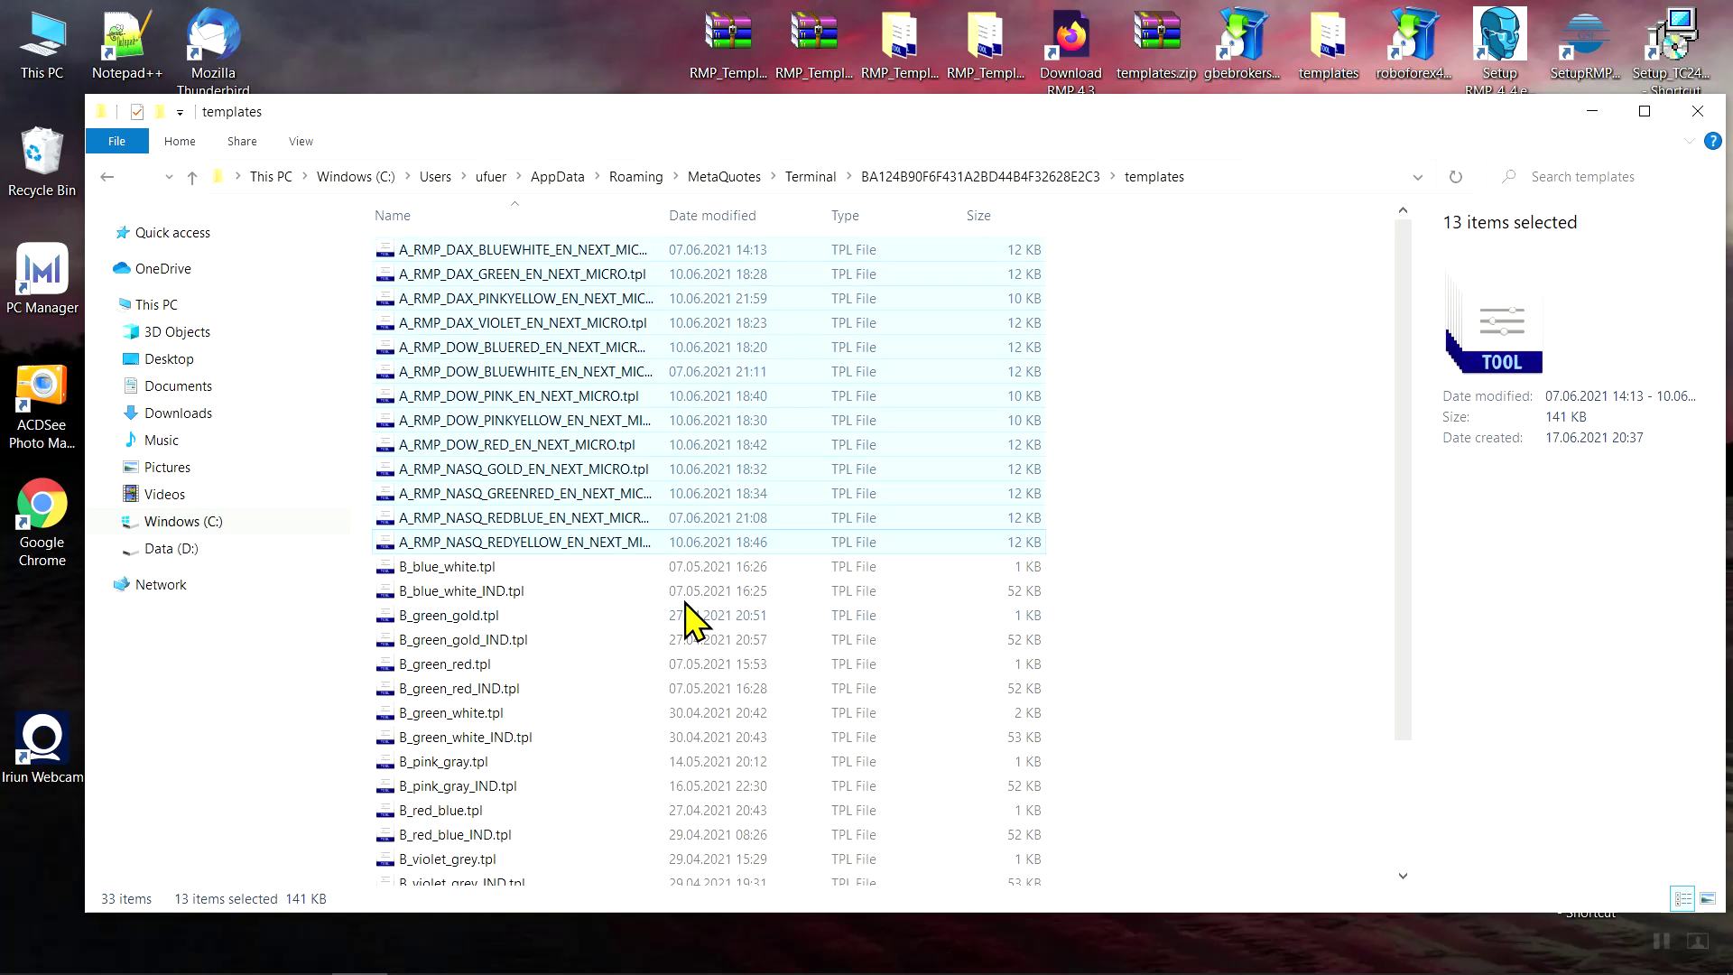
pyautogui.click(1696, 110)
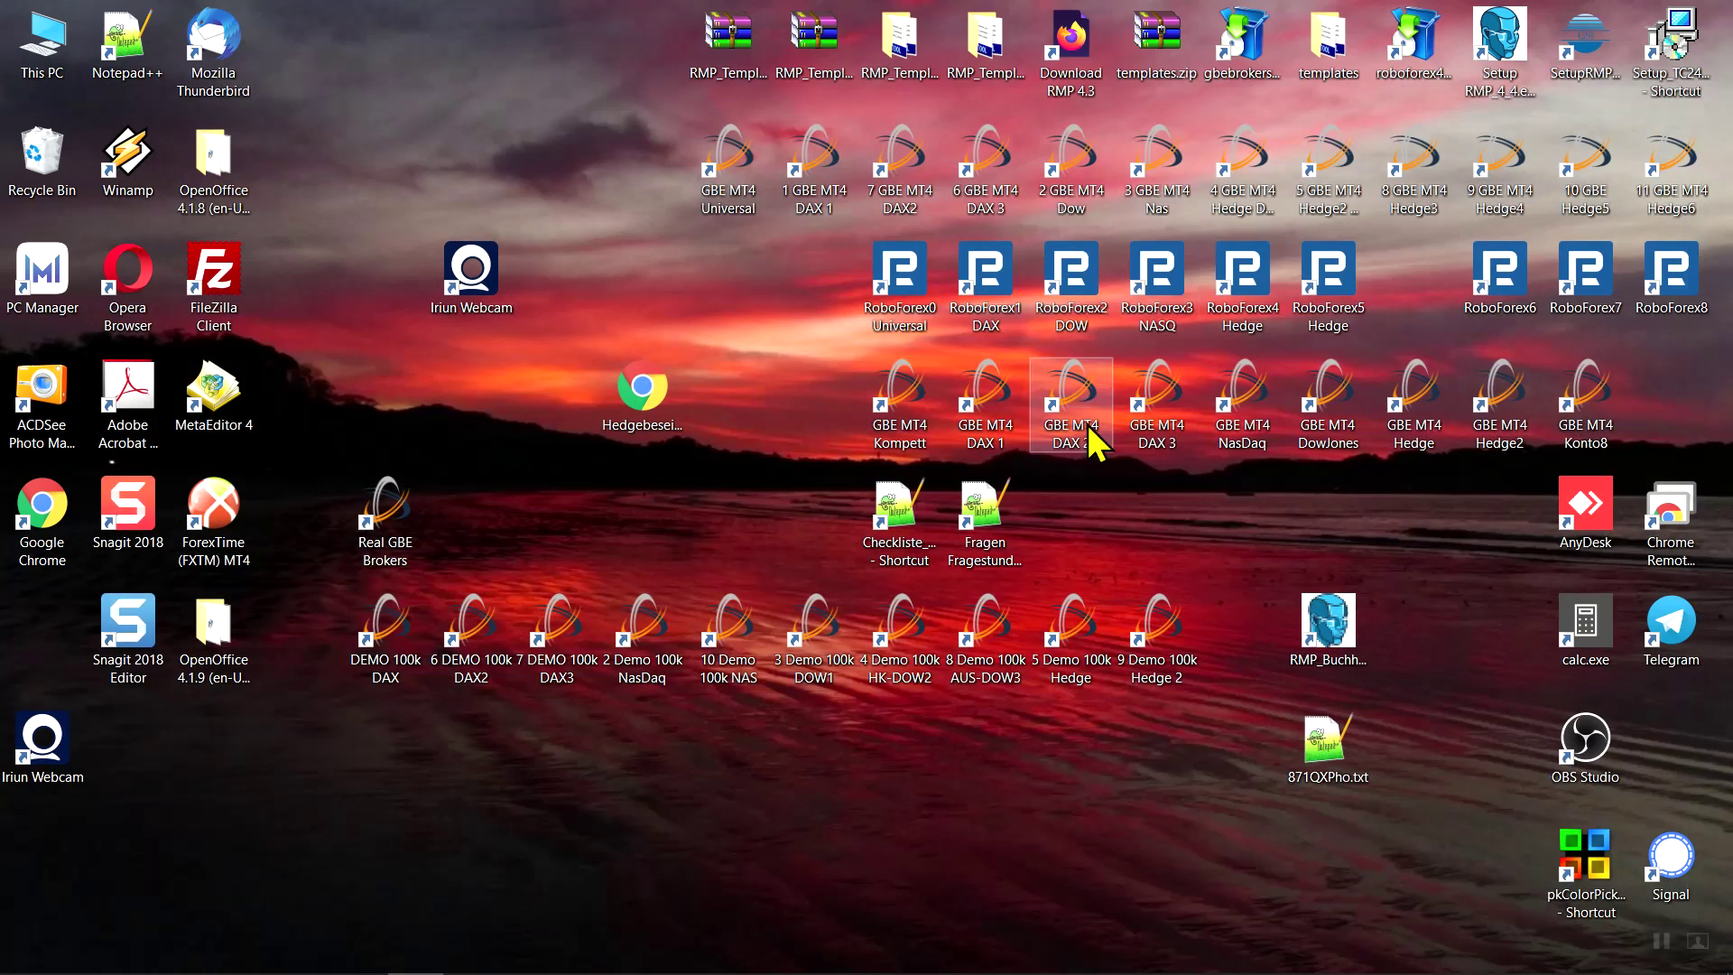
pyautogui.click(1096, 959)
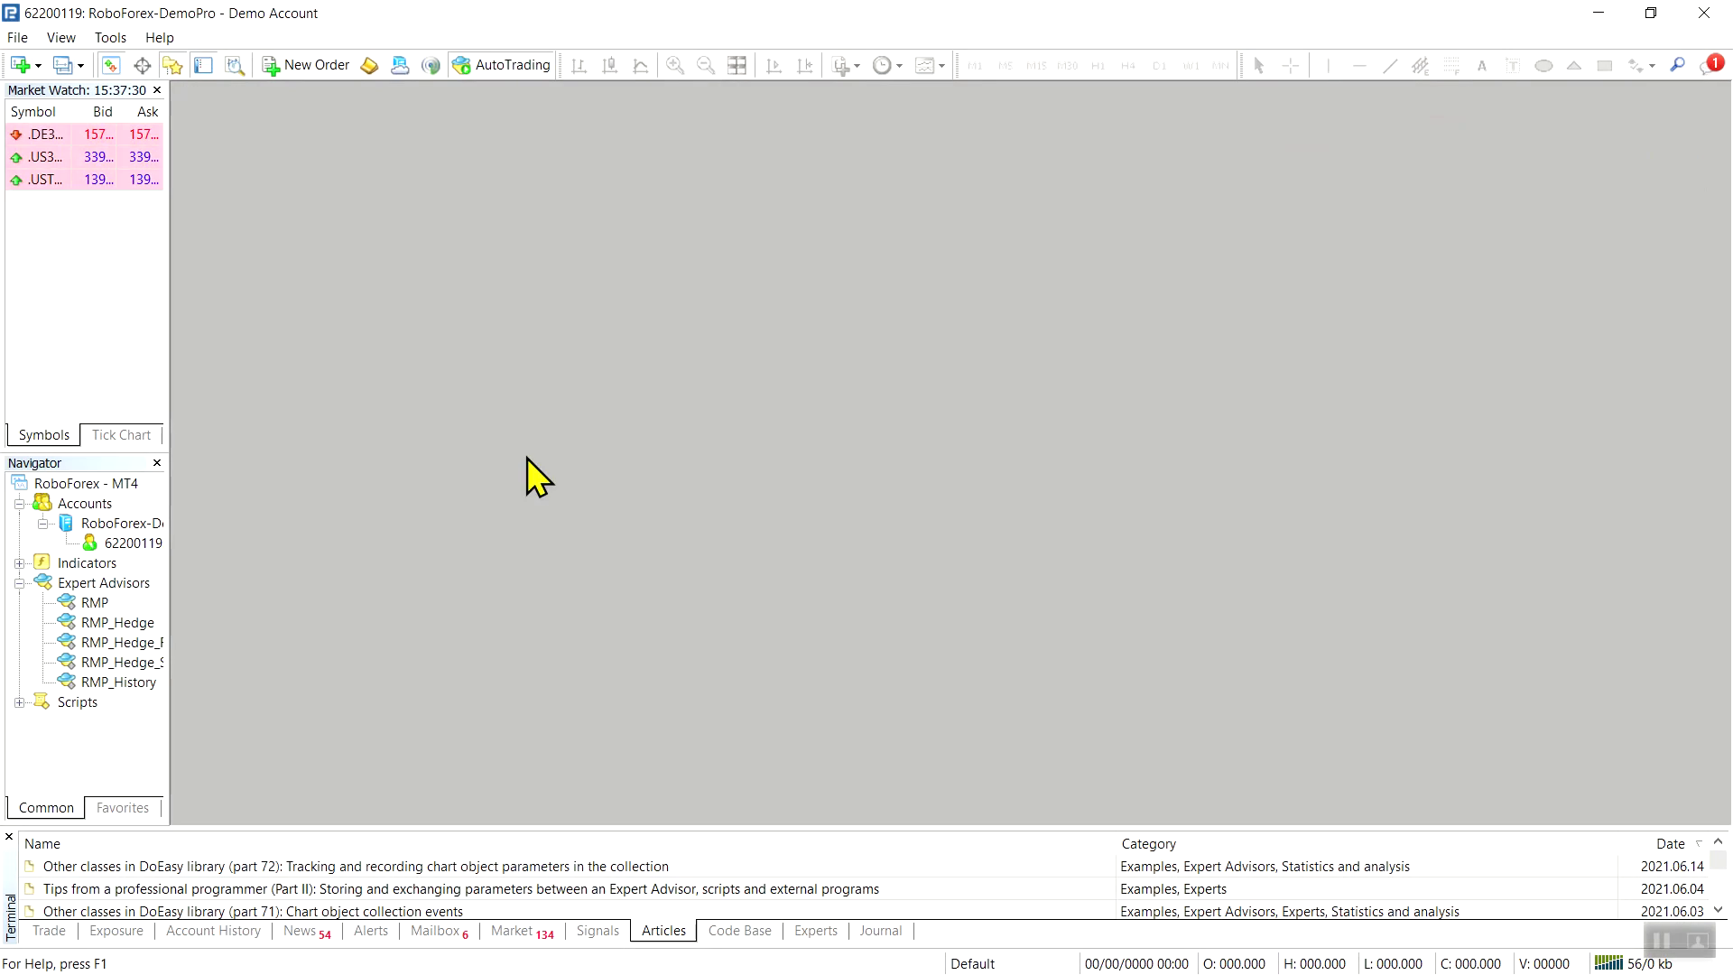
# - Open a .DE30Cash chart window and apply the A_RMP_DAX_BLUEWHITE_EN_NEXT_MICRO template to it
pyautogui.rightClick(38, 133)
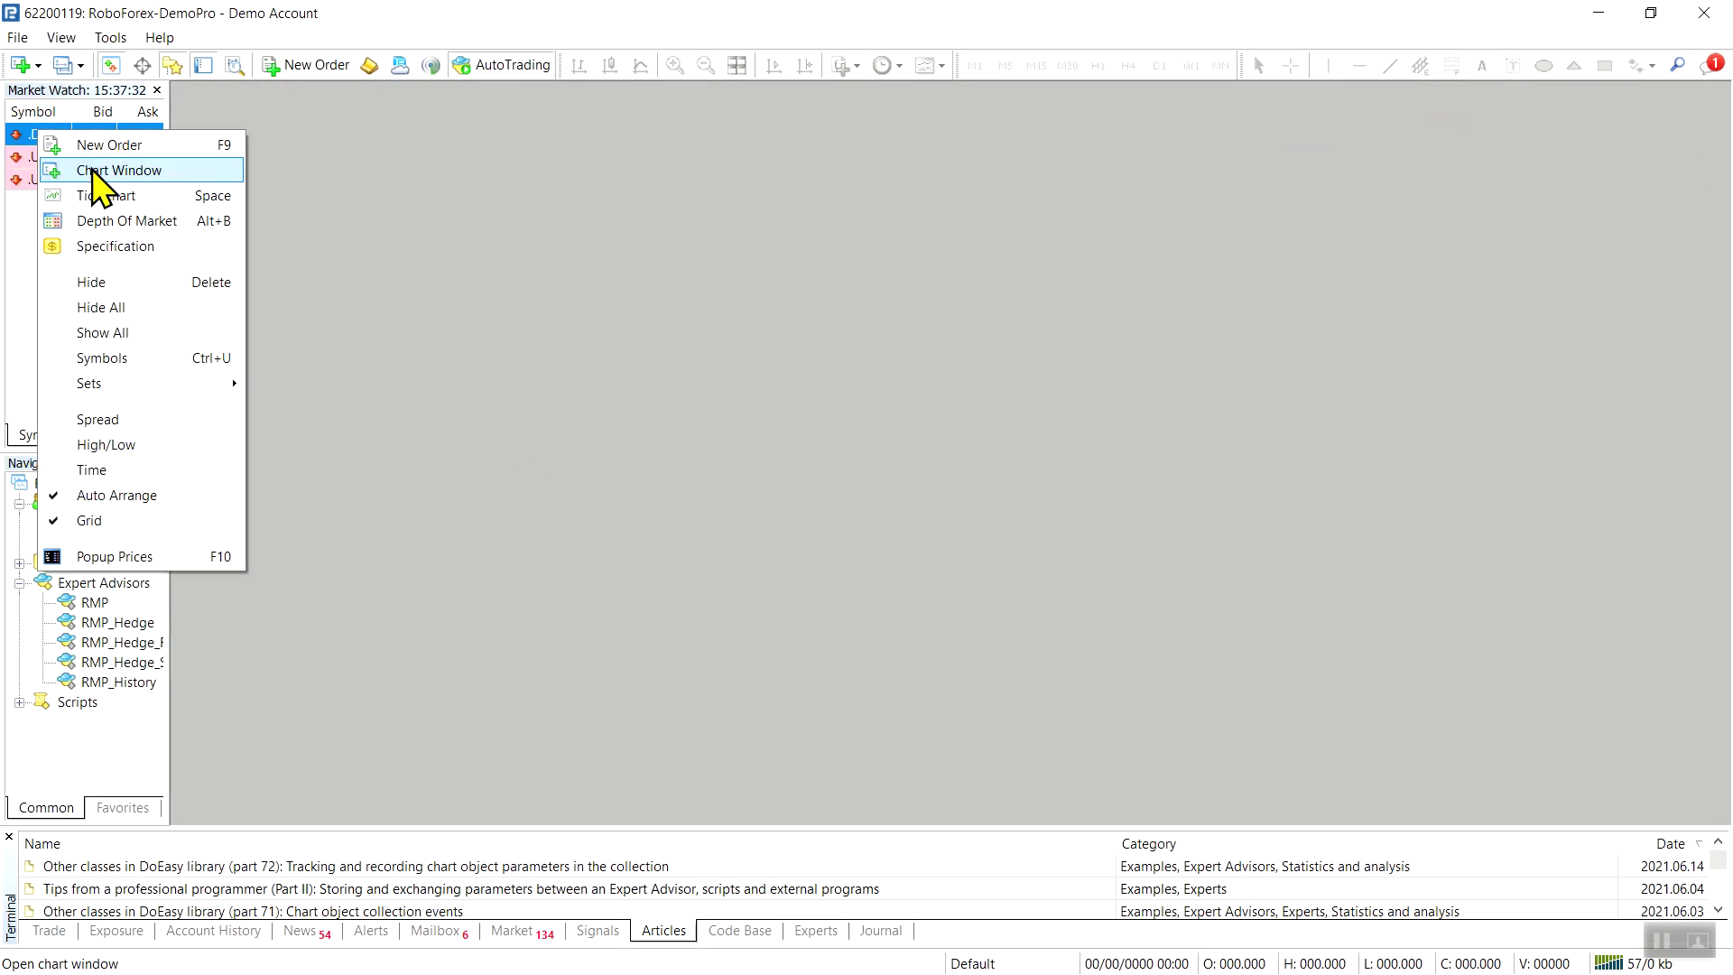
pyautogui.click(45, 173)
pyautogui.moveTo(792, 101); pyautogui.dragTo(890, 169)
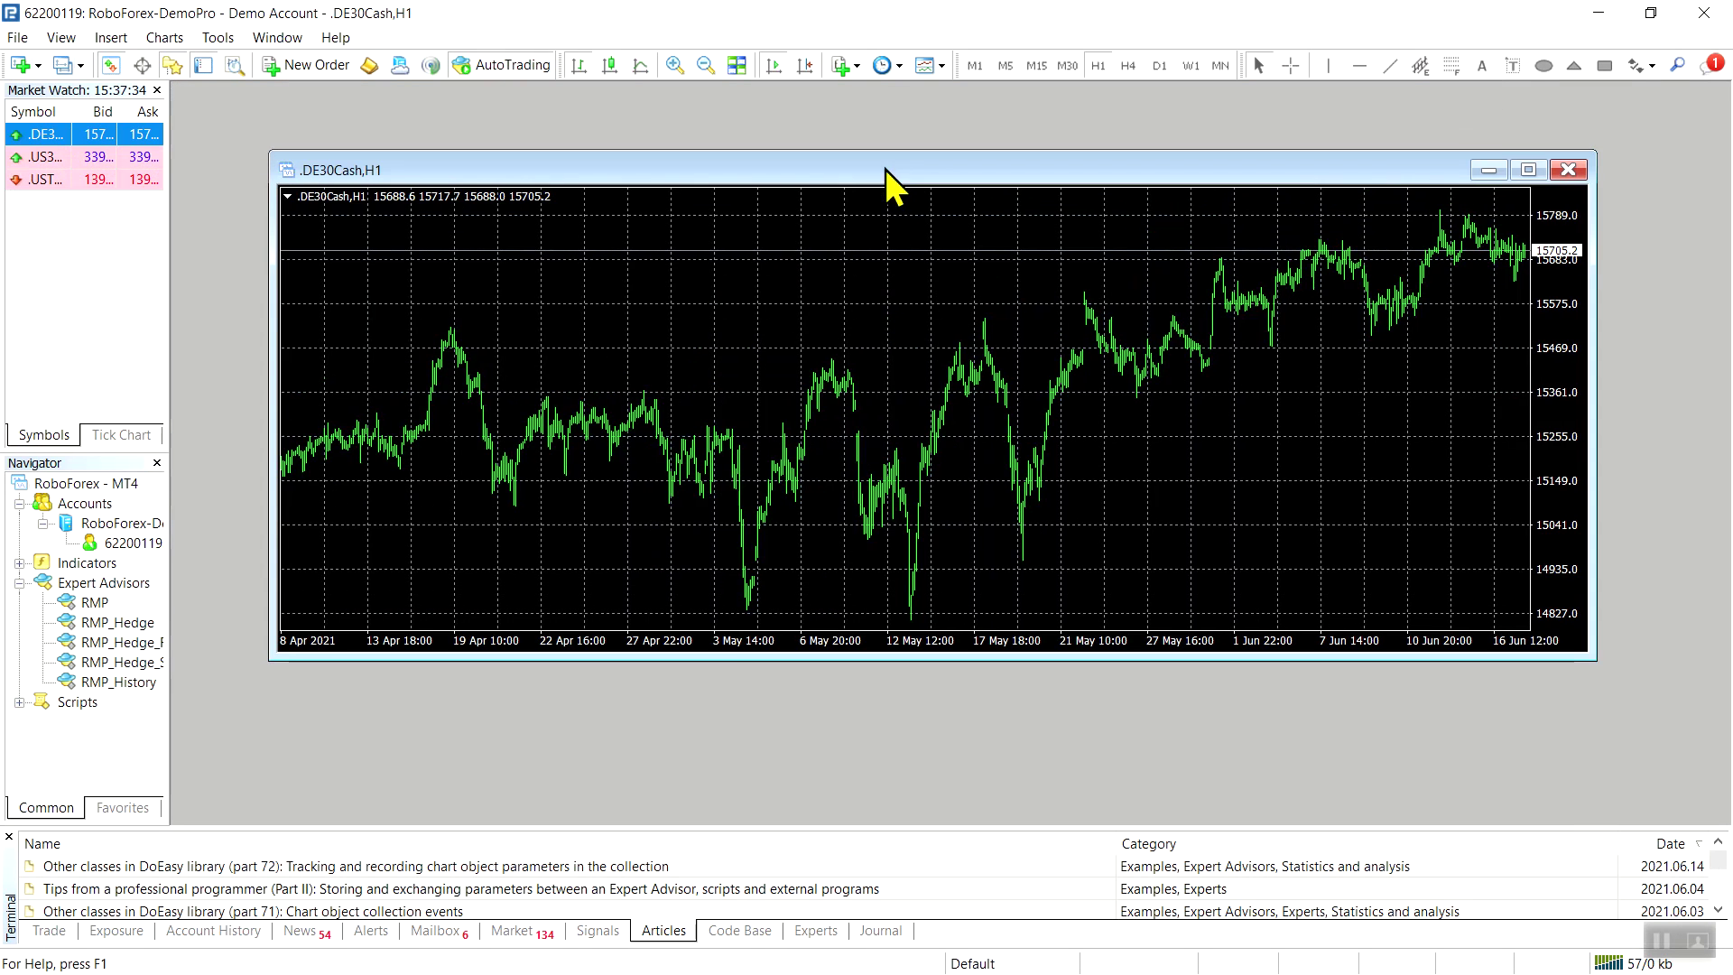
pyautogui.rightClick(522, 276)
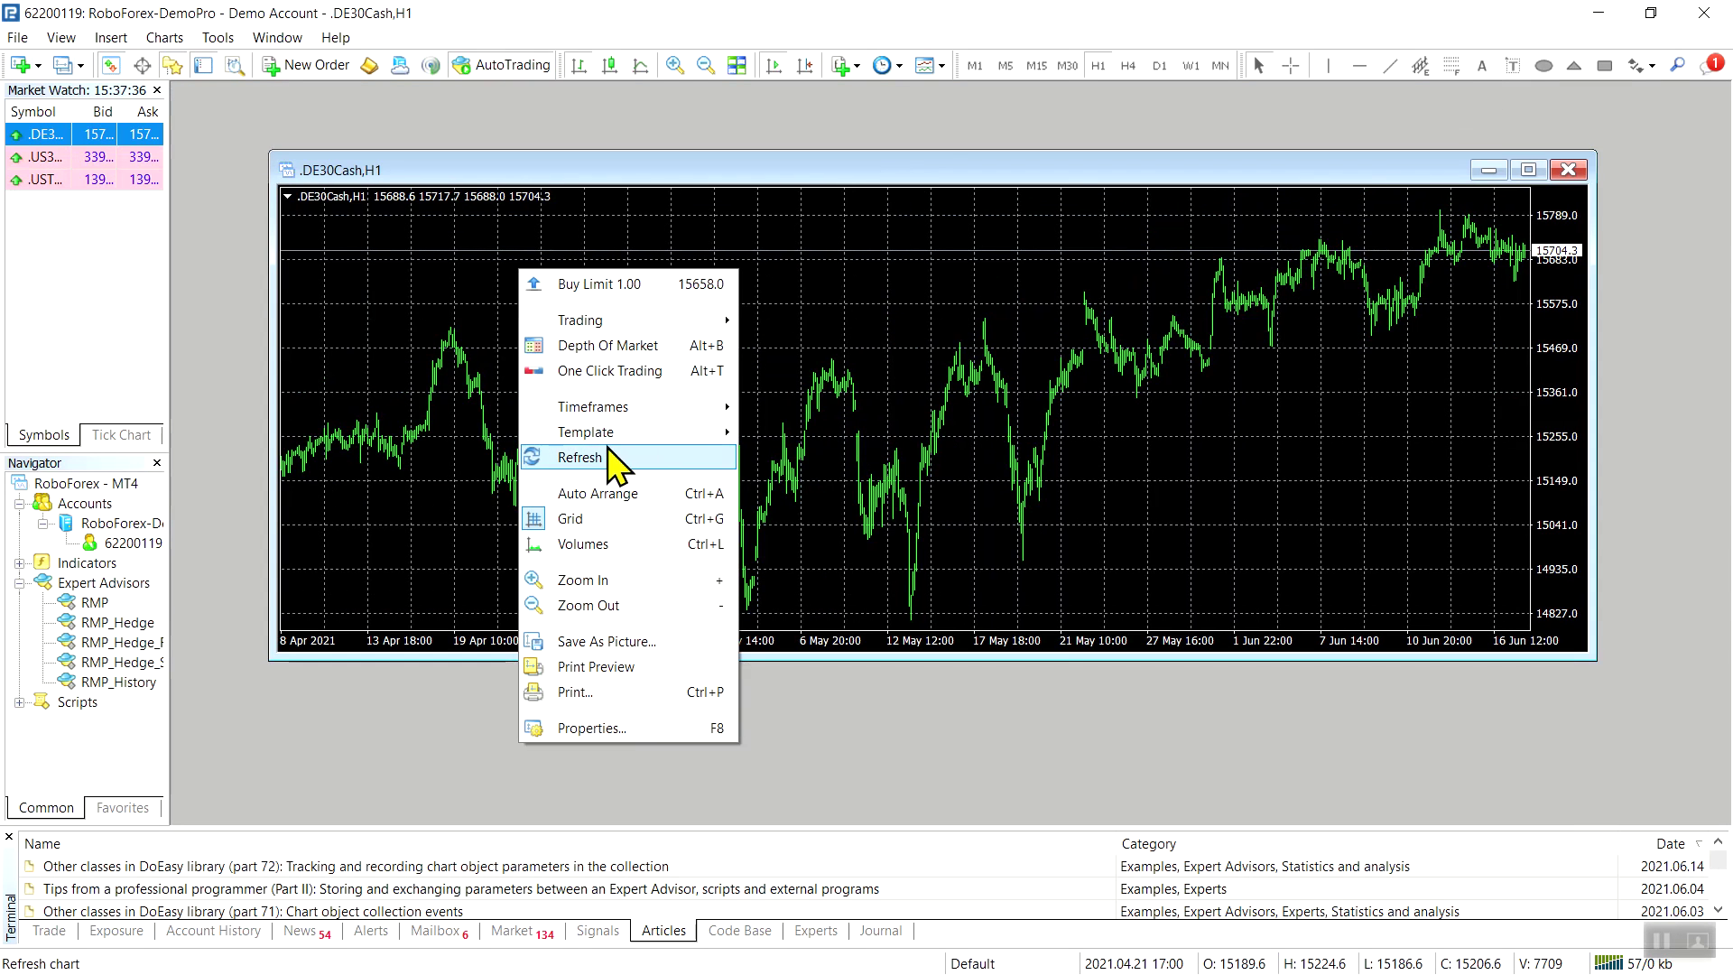
pyautogui.moveTo(615, 433)
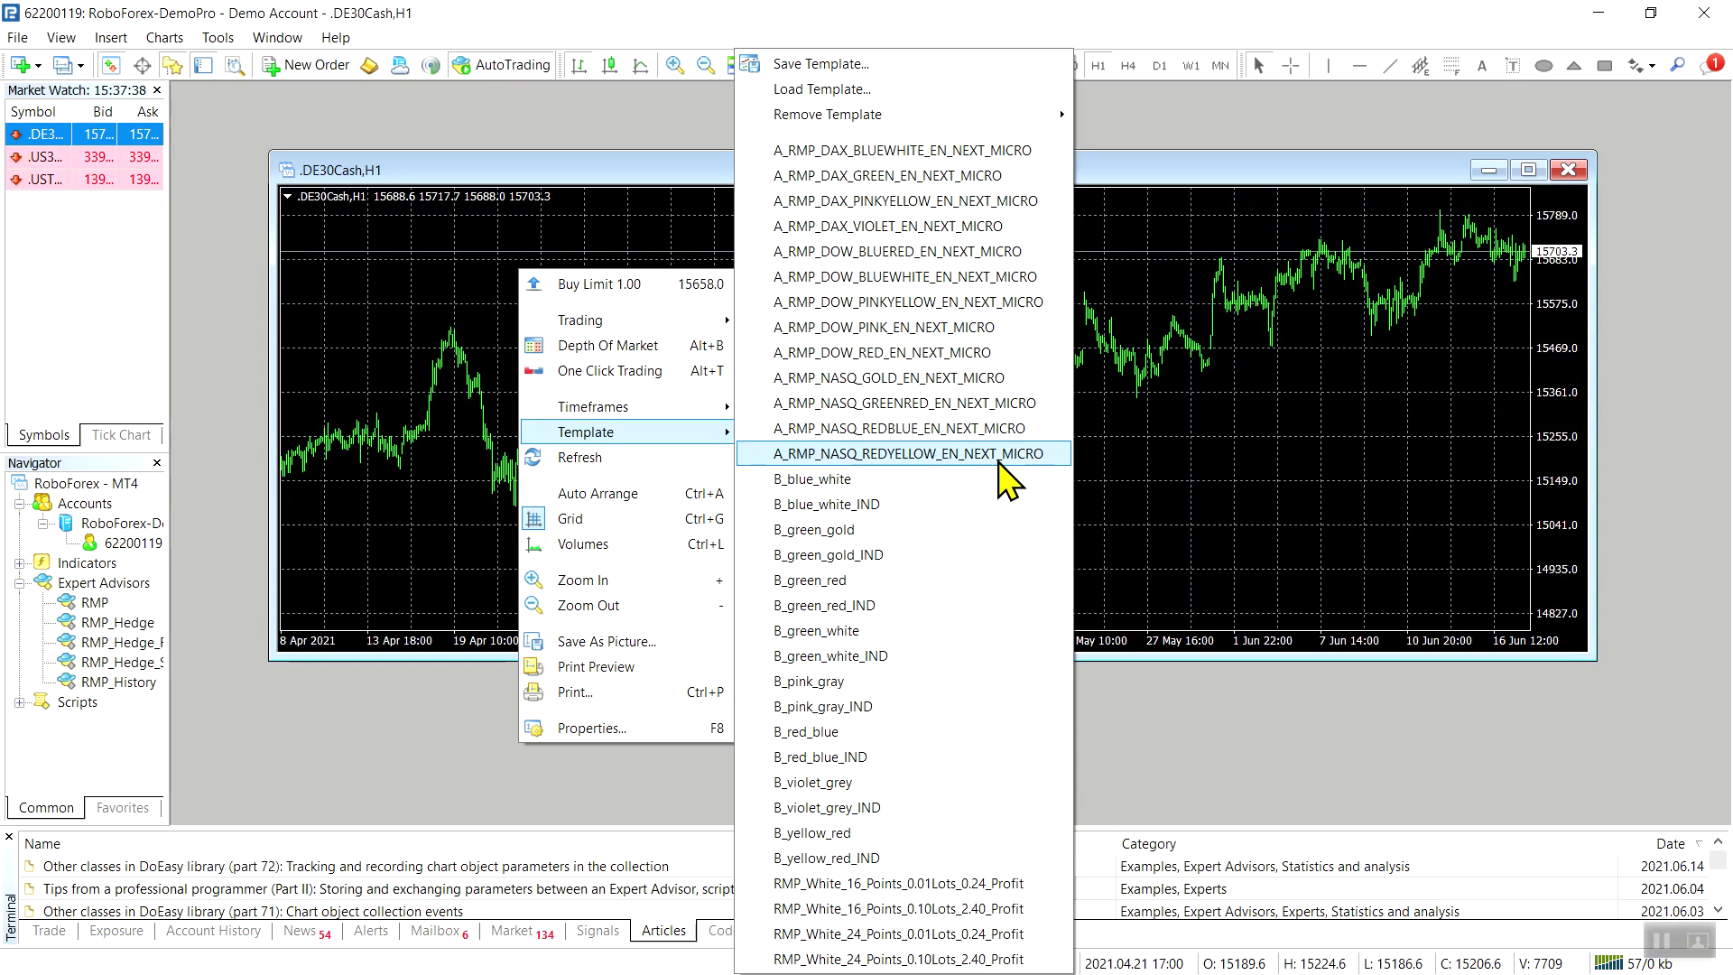
pyautogui.click(902, 152)
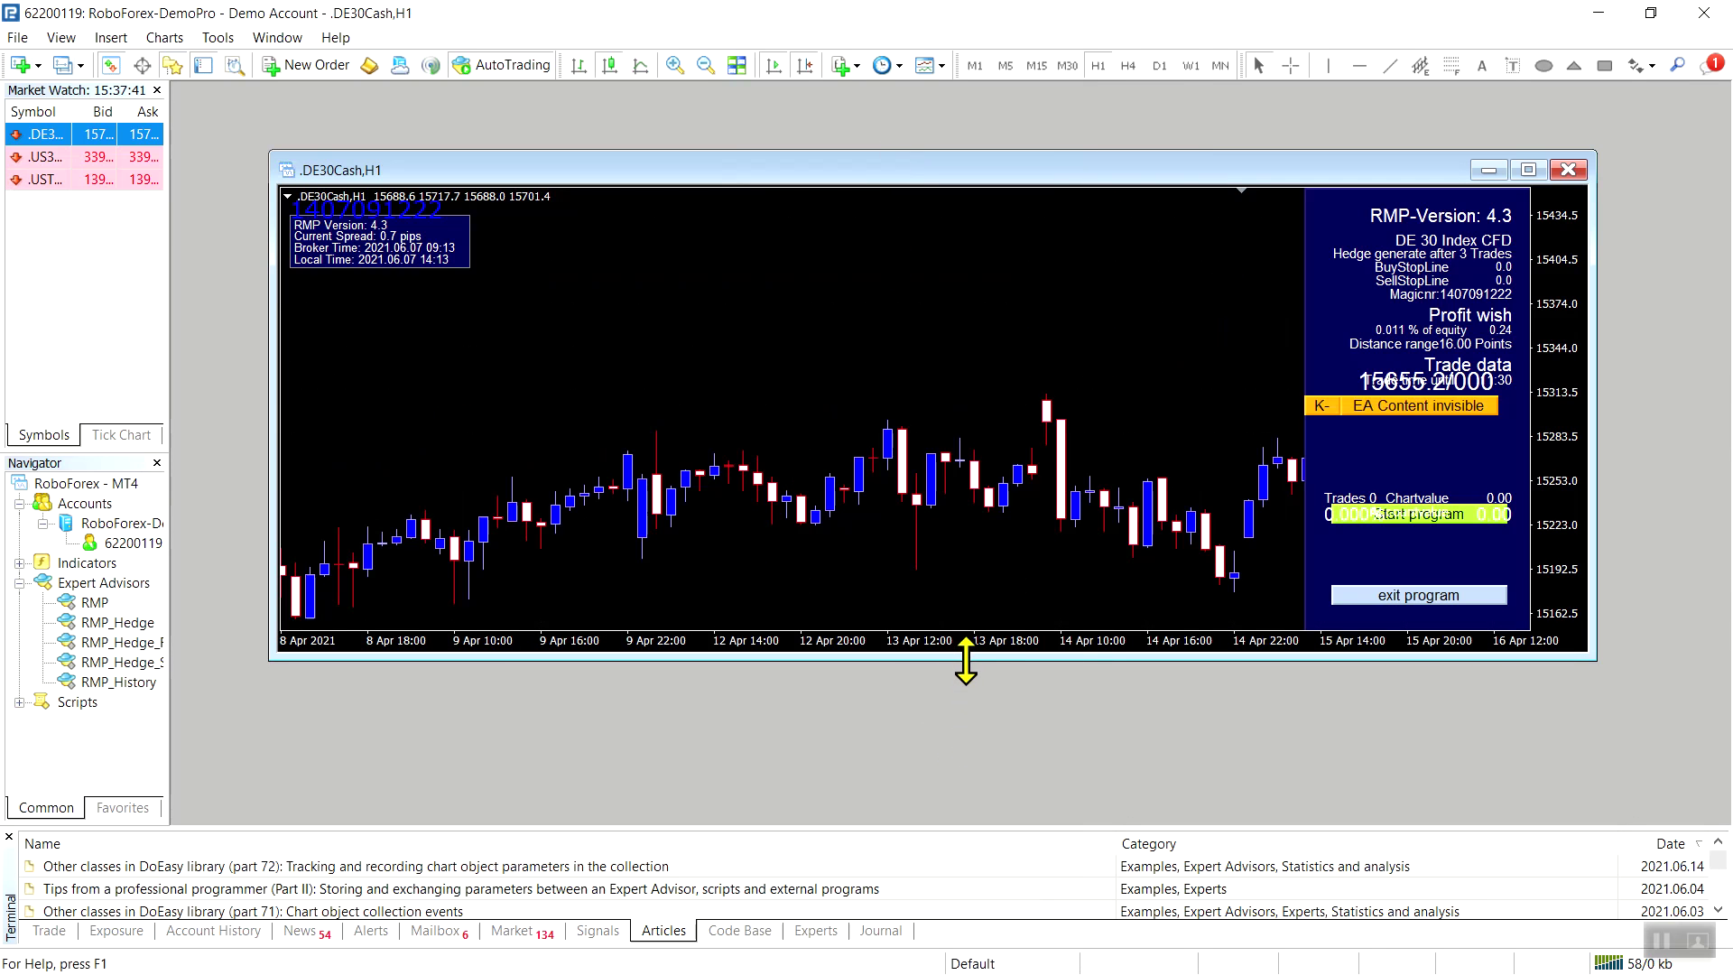
# - Hide the Terminal panel, then heighten the .DE30Cash chart window and reposition it within the free workspace
pyautogui.click(203, 66)
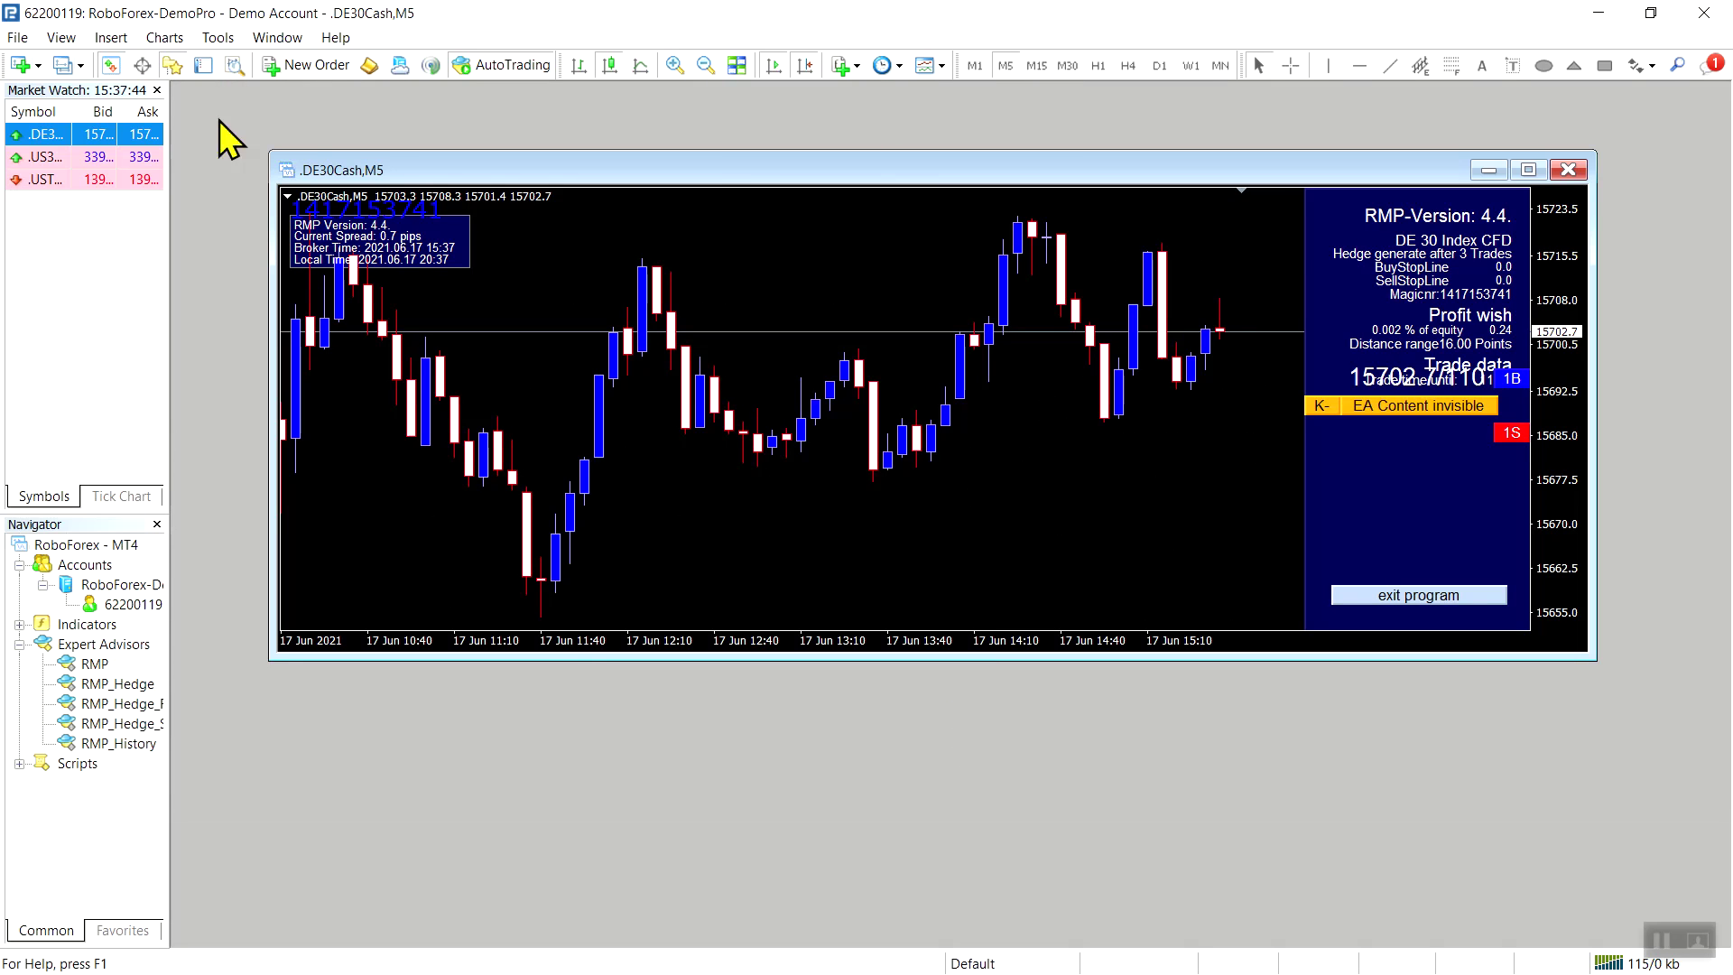
pyautogui.moveTo(690, 663); pyautogui.dragTo(713, 935)
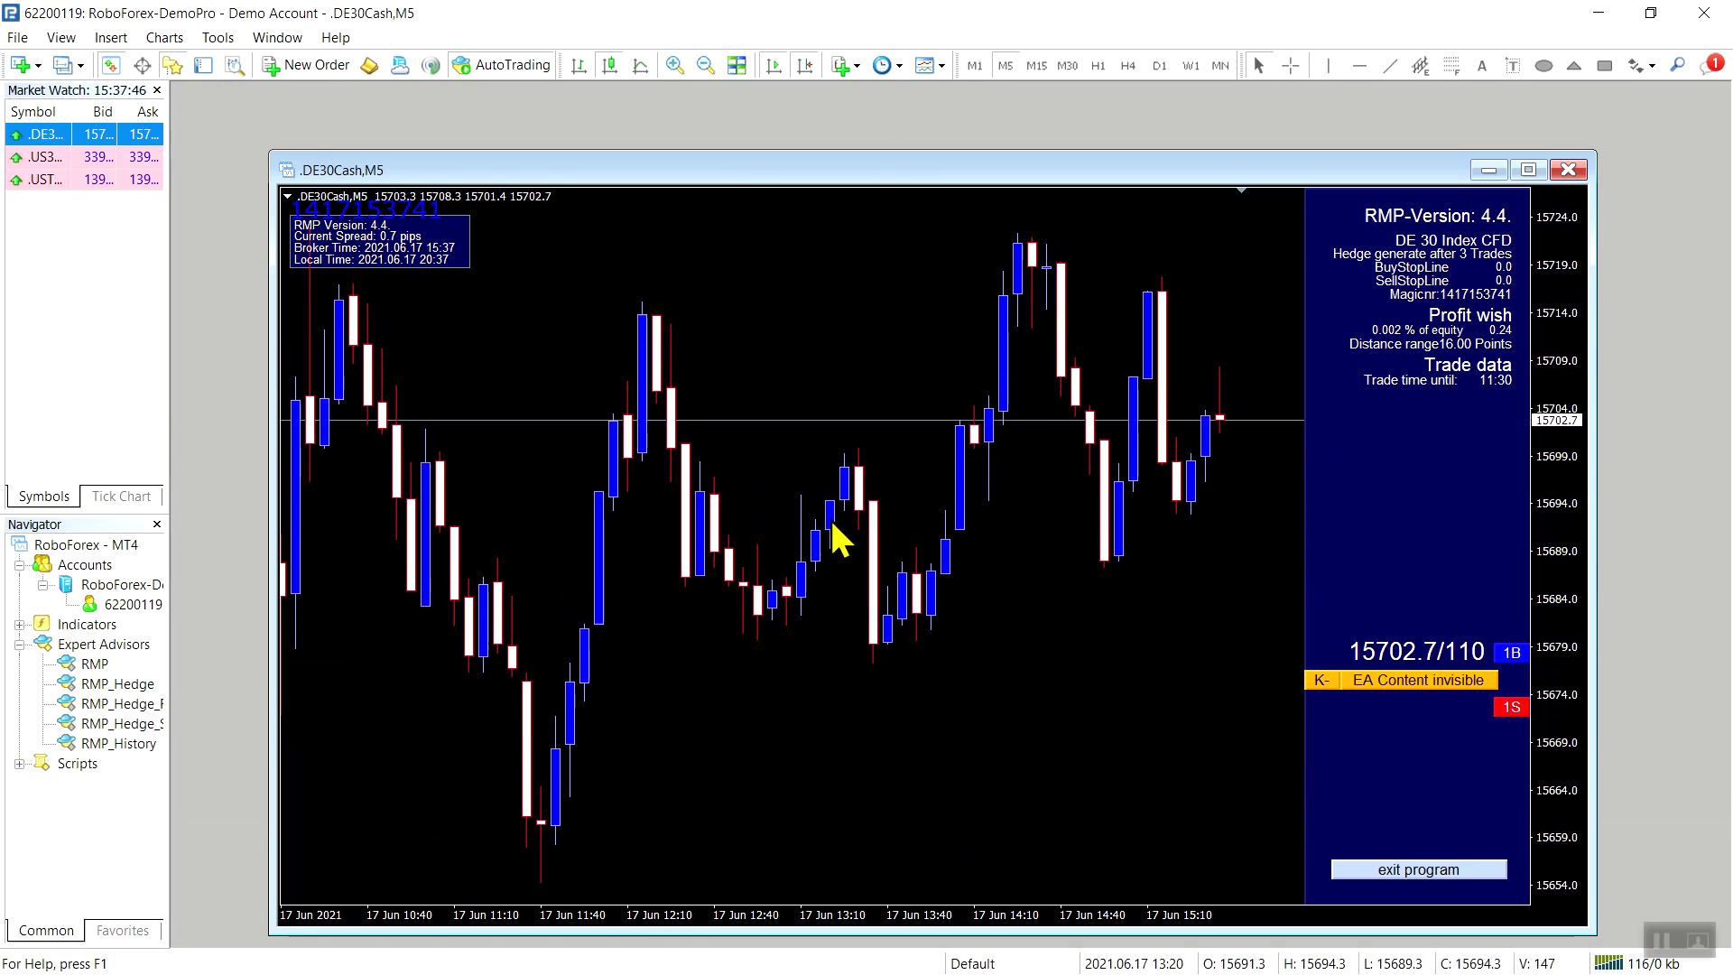
pyautogui.moveTo(876, 170); pyautogui.dragTo(864, 123)
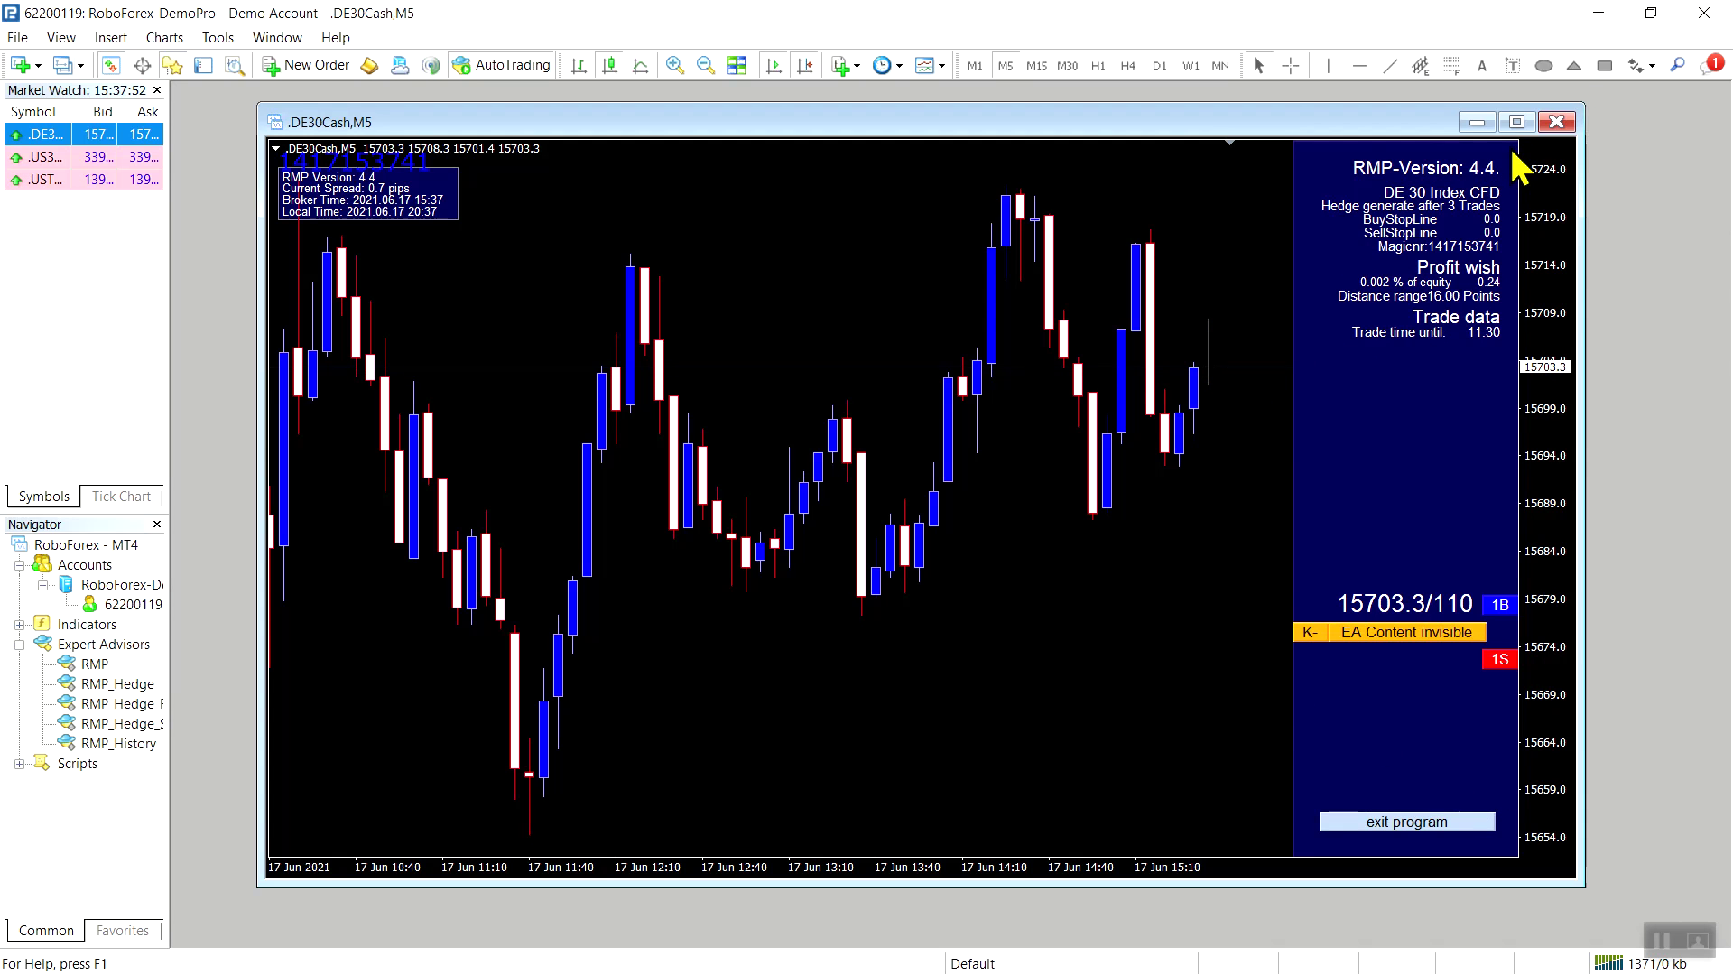
# - Set the RMP expert's "From now on no trades will be opened" input to 21:30 on the .DE30Cash chart
pyautogui.press('F7')
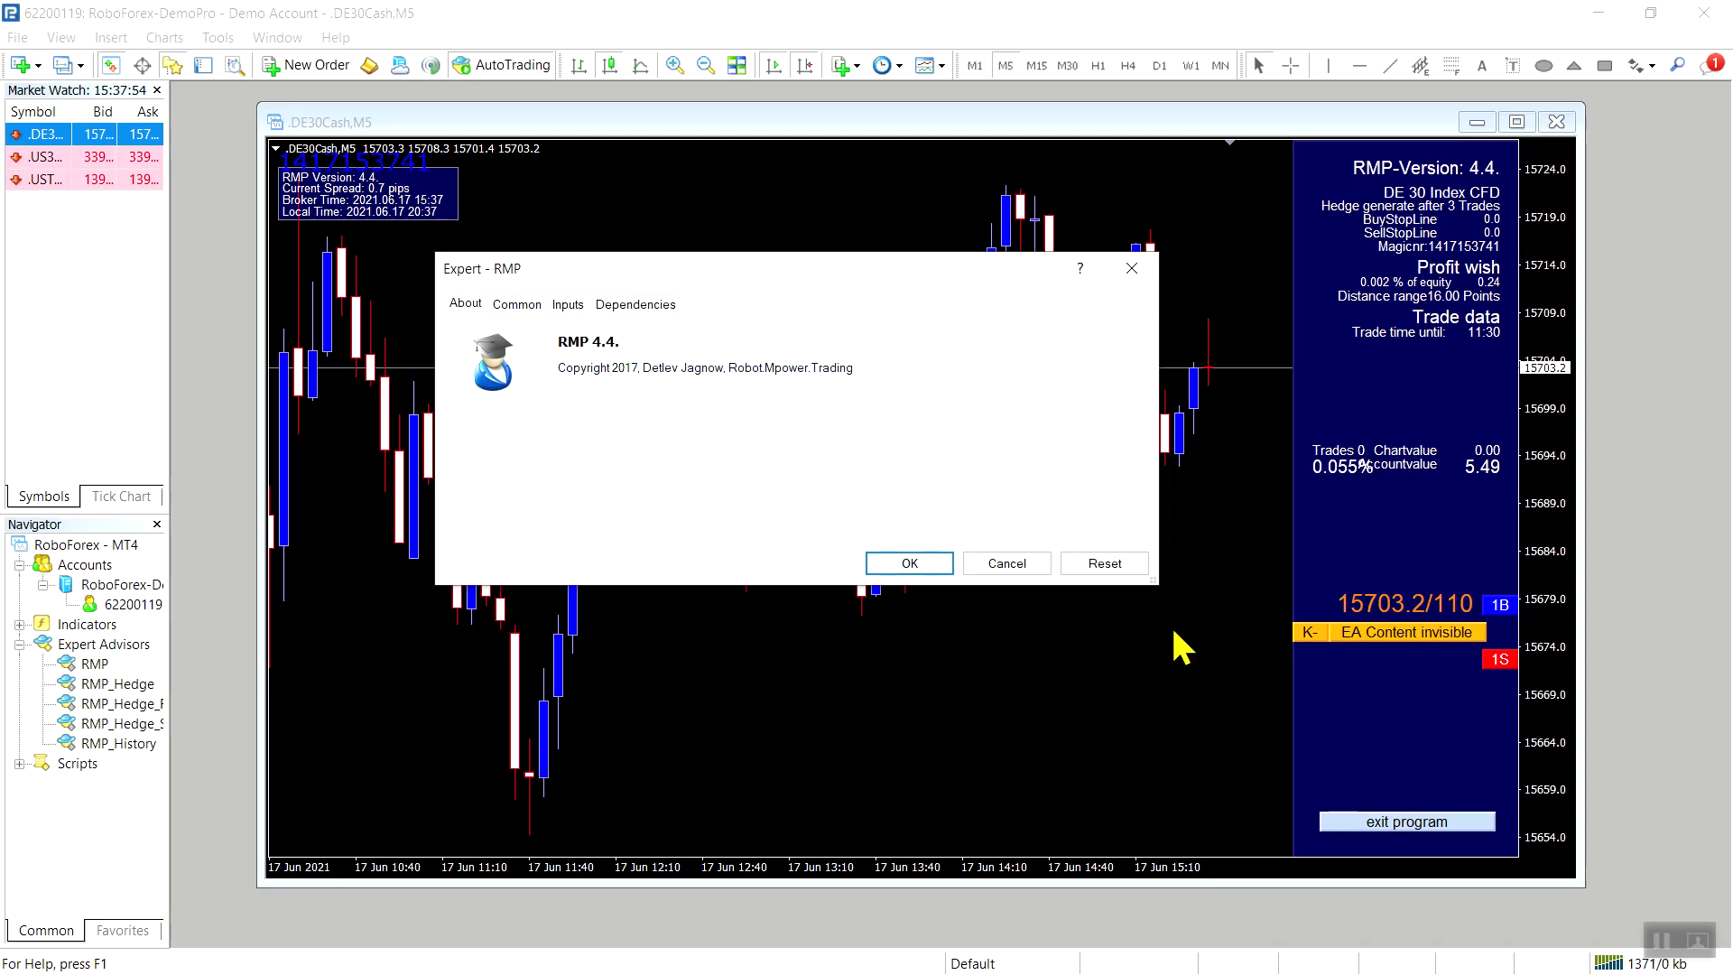
pyautogui.moveTo(1154, 580); pyautogui.dragTo(1201, 895)
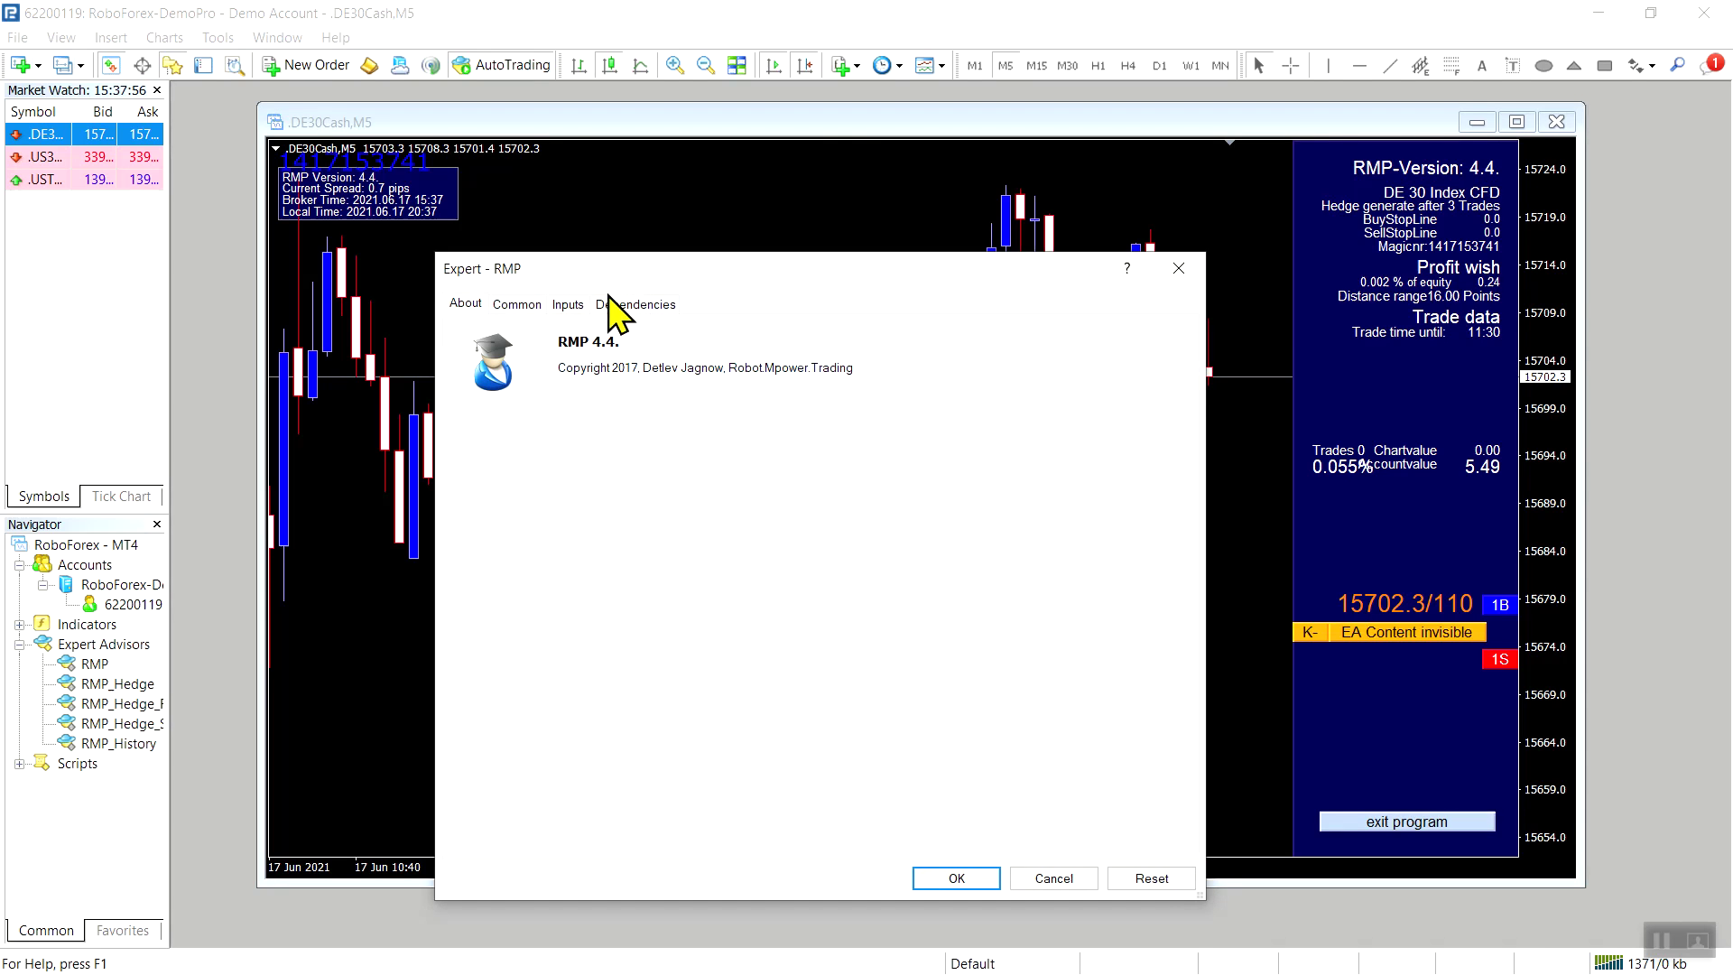
pyautogui.click(567, 305)
pyautogui.click(775, 470)
pyautogui.click(808, 469)
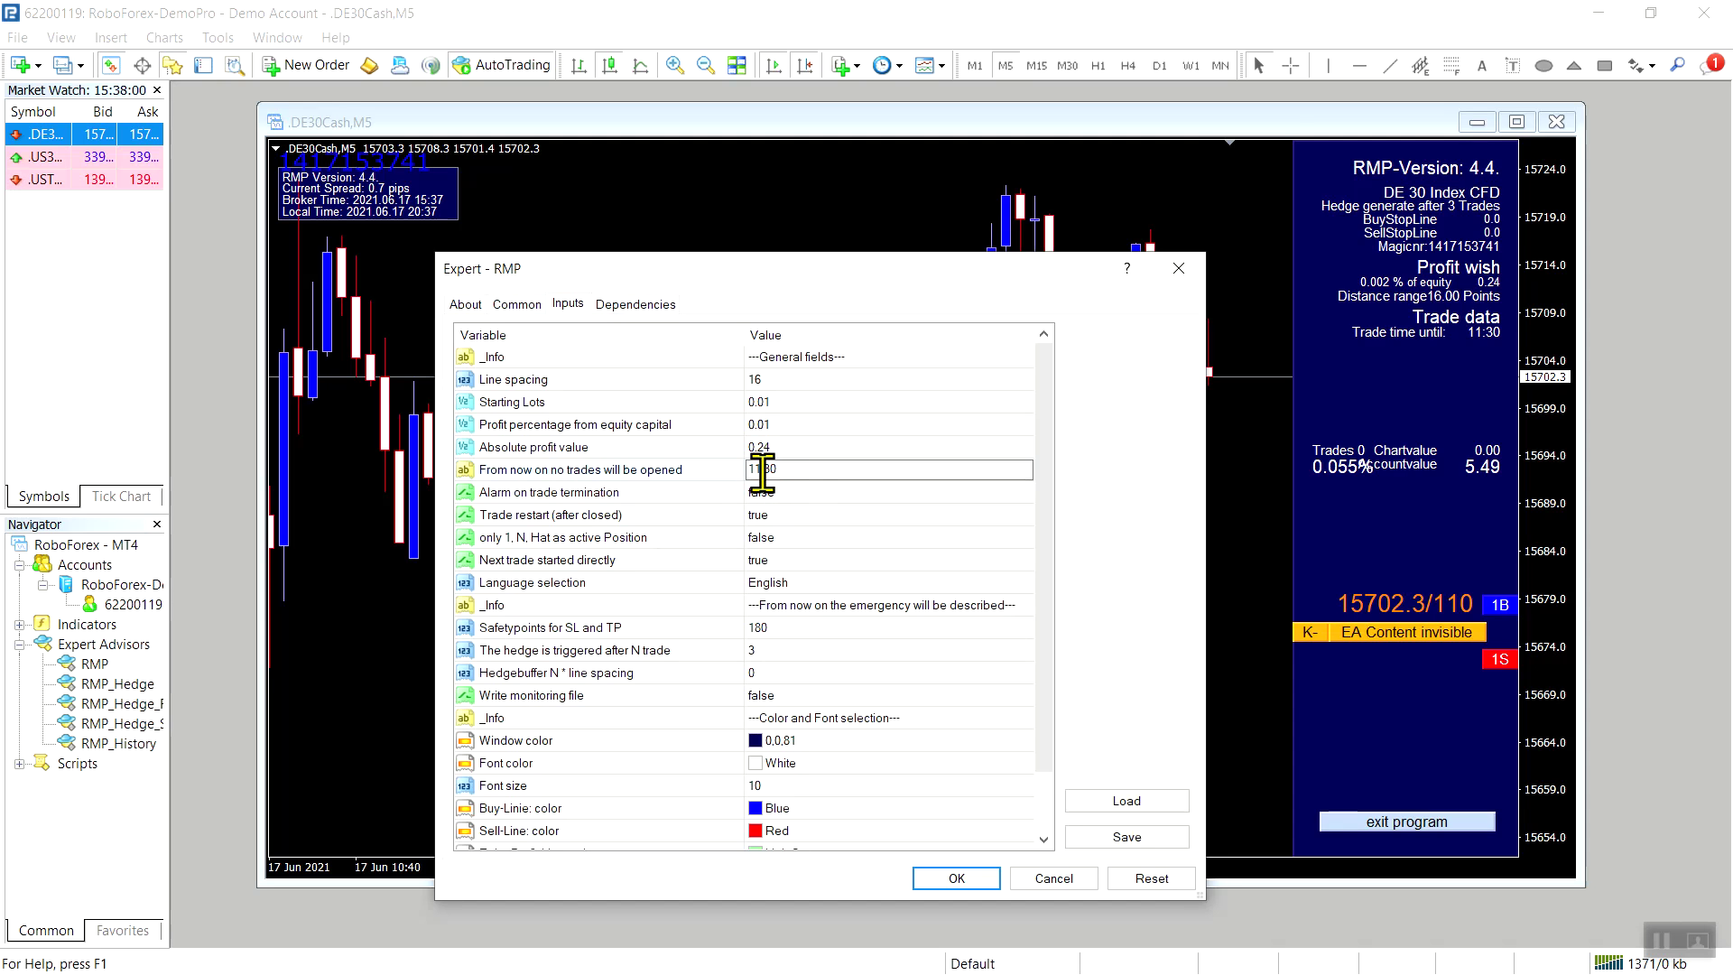
pyautogui.write('21')
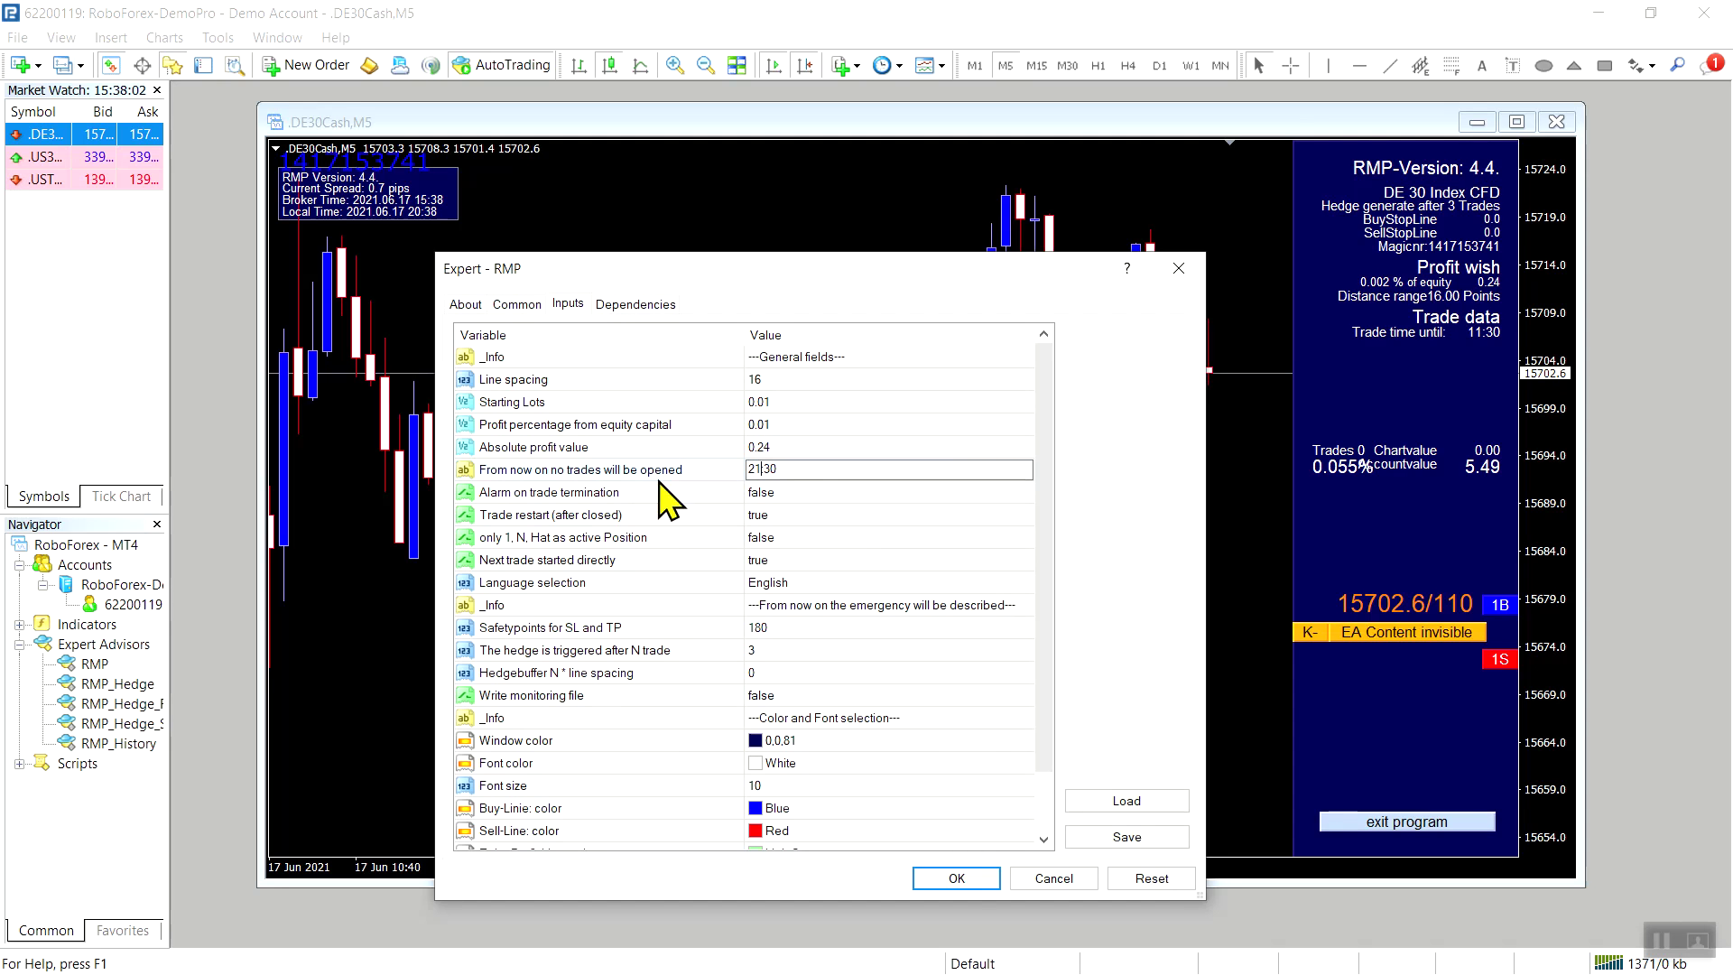
pyautogui.press('Return')
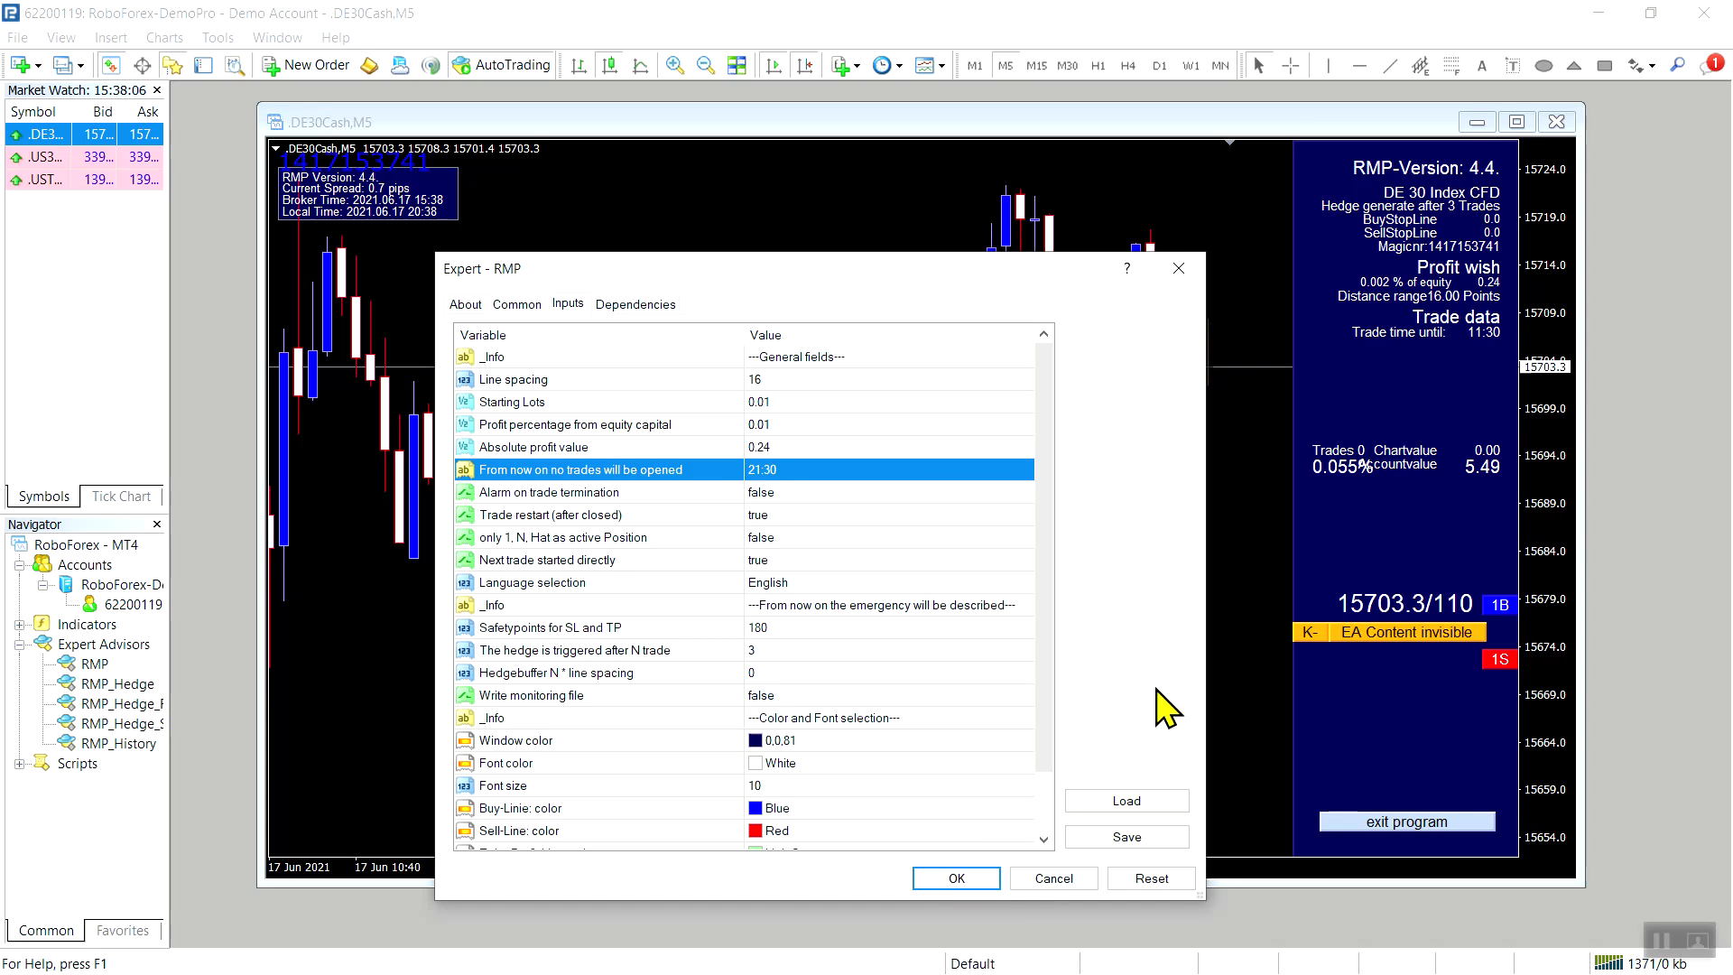
pyautogui.click(953, 876)
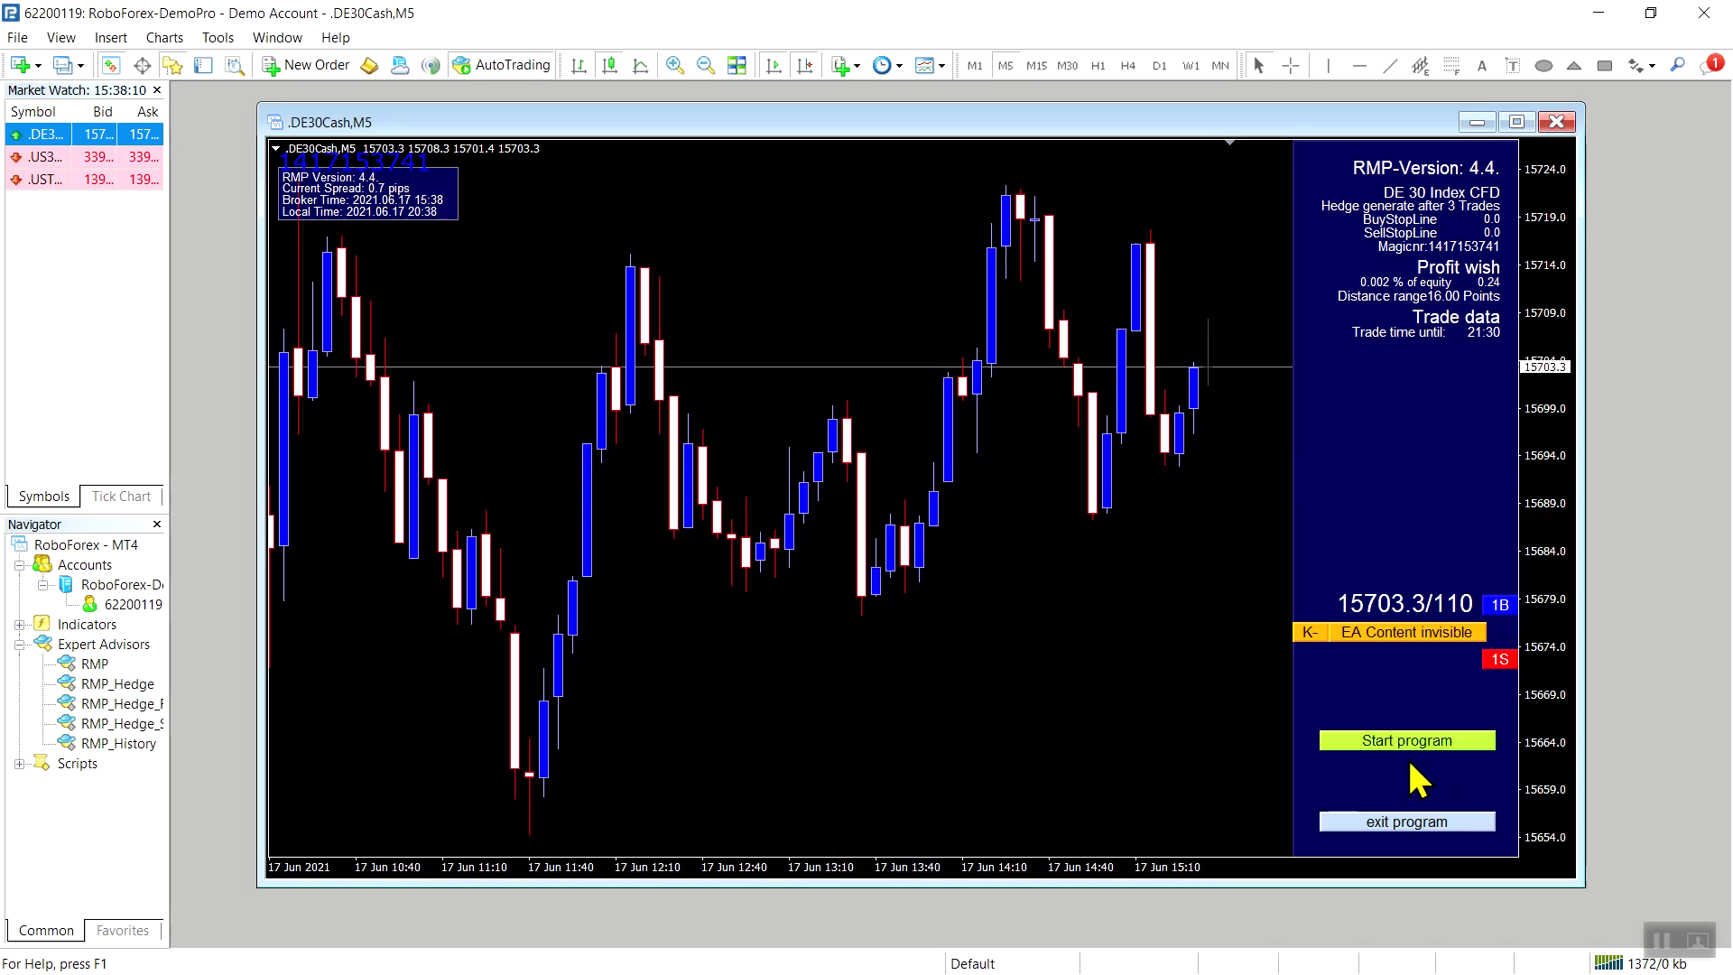
# - Start and stop the RMP program on the .DE30Cash chart and close that chart window
pyautogui.click(1389, 745)
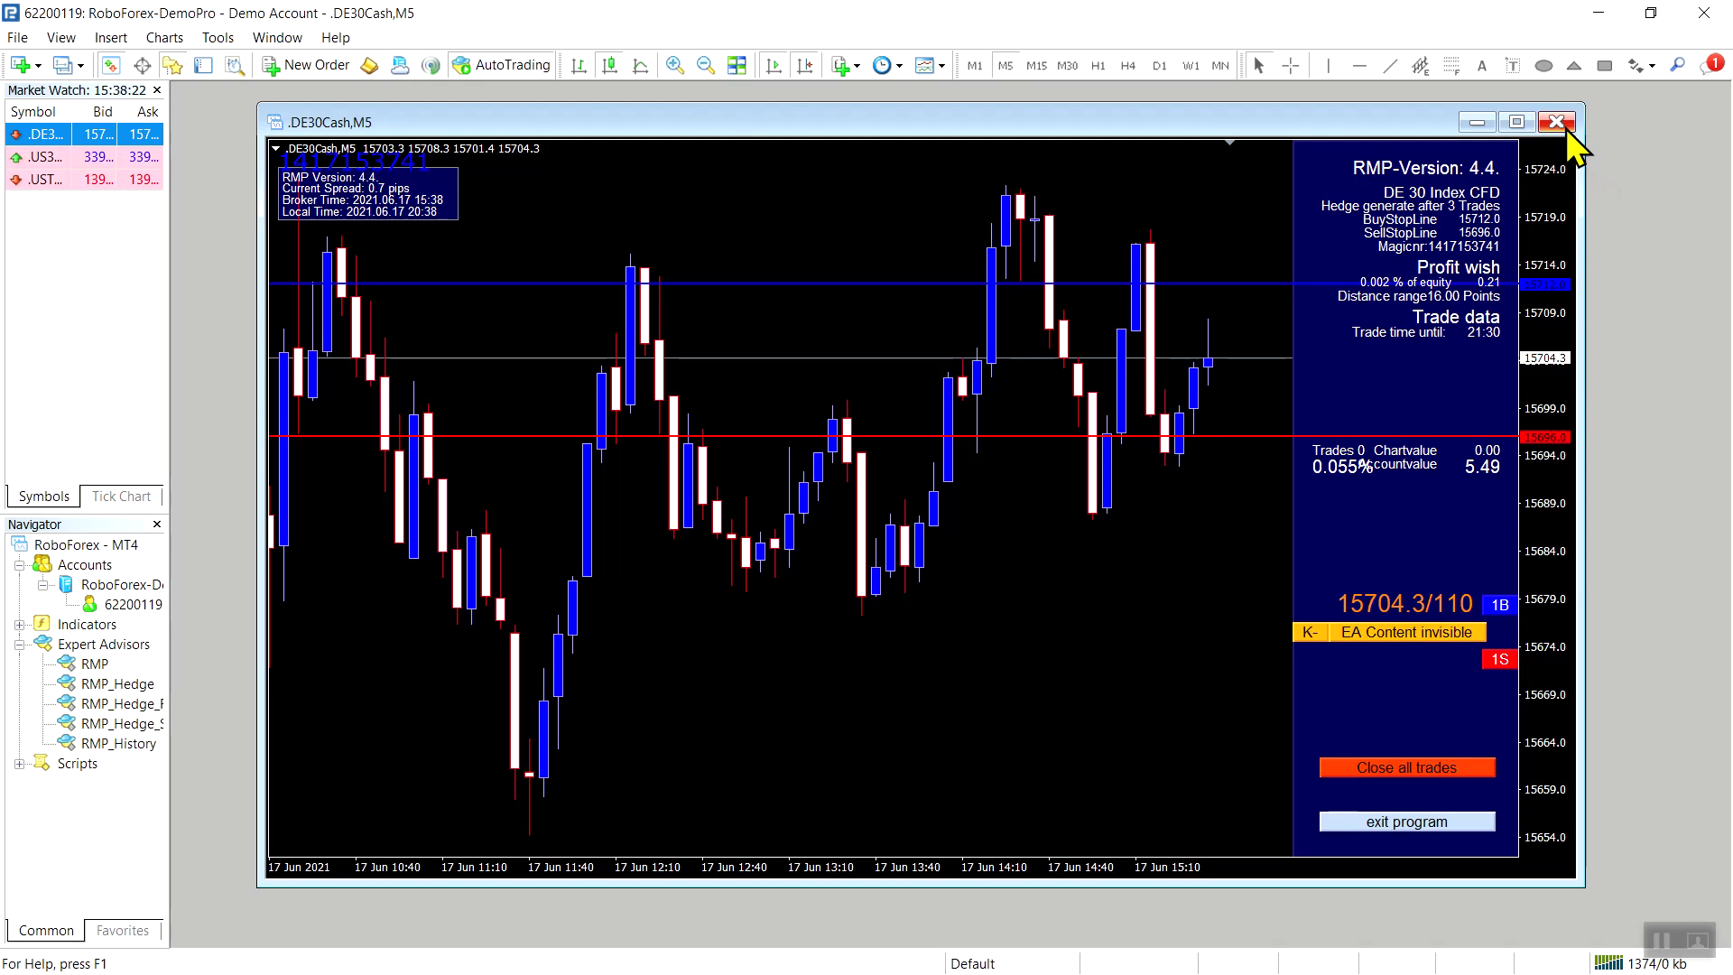
pyautogui.click(1387, 768)
pyautogui.click(1466, 816)
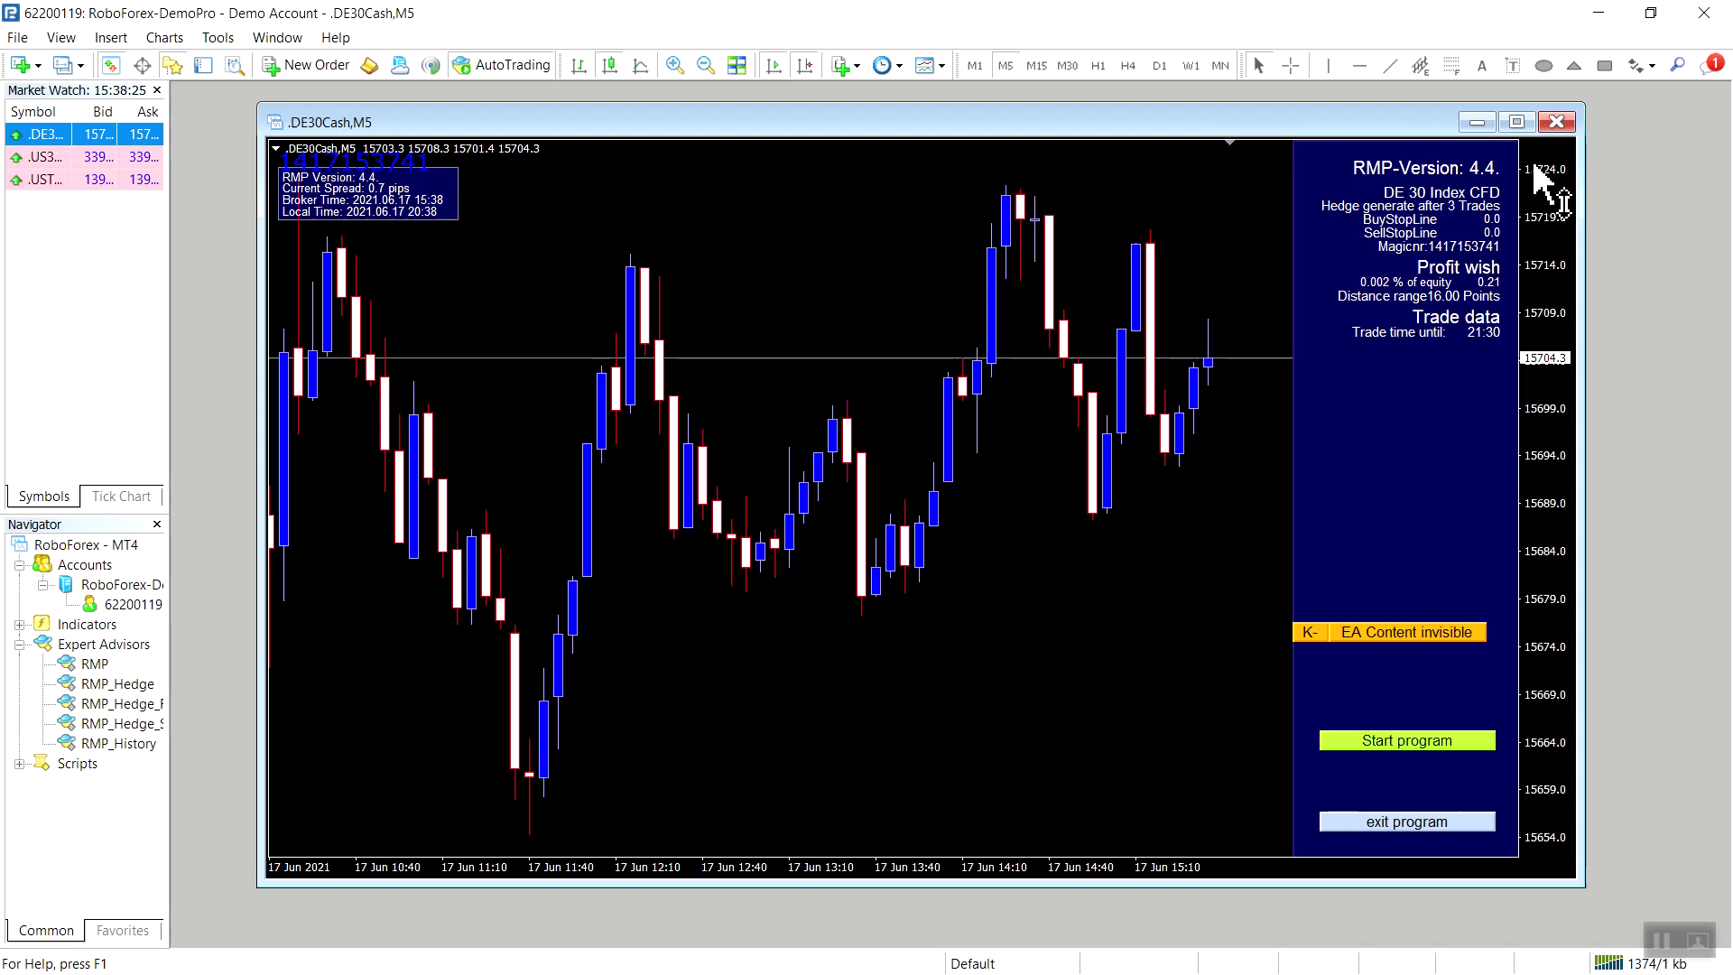
pyautogui.click(1557, 122)
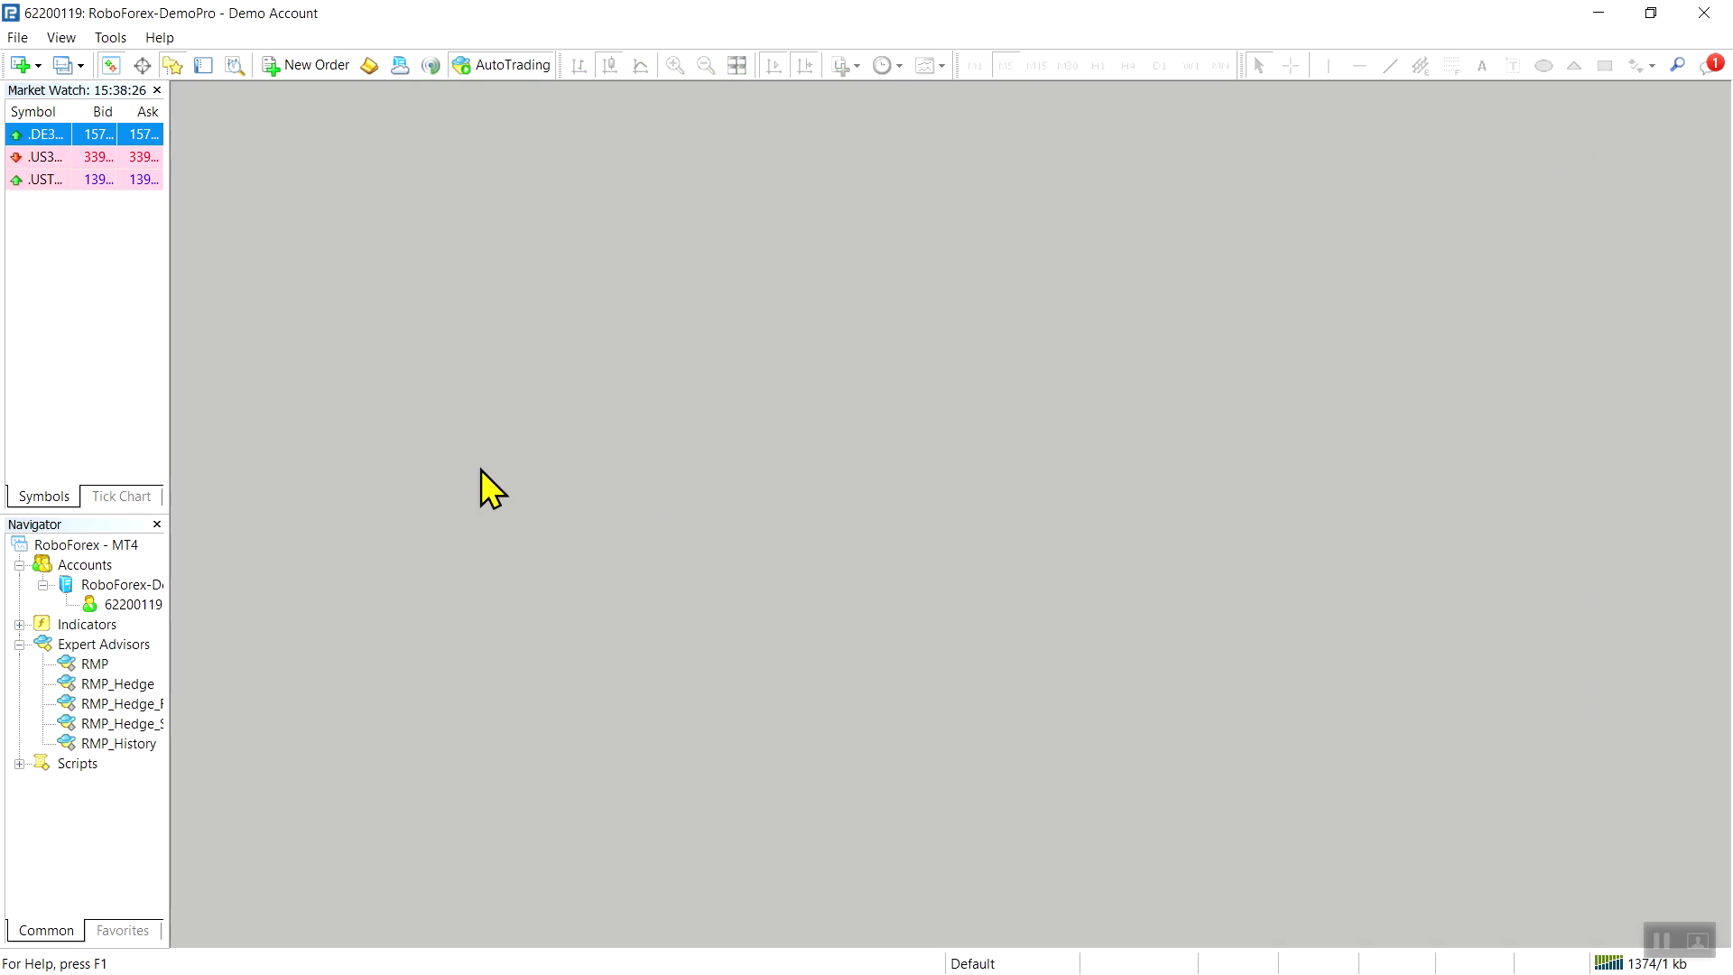
# - Open a .US30Cash chart window and apply the A_RMP_DOW_BLUEWHITE_EN_NEXT_MICRO template to it
pyautogui.click(40, 161)
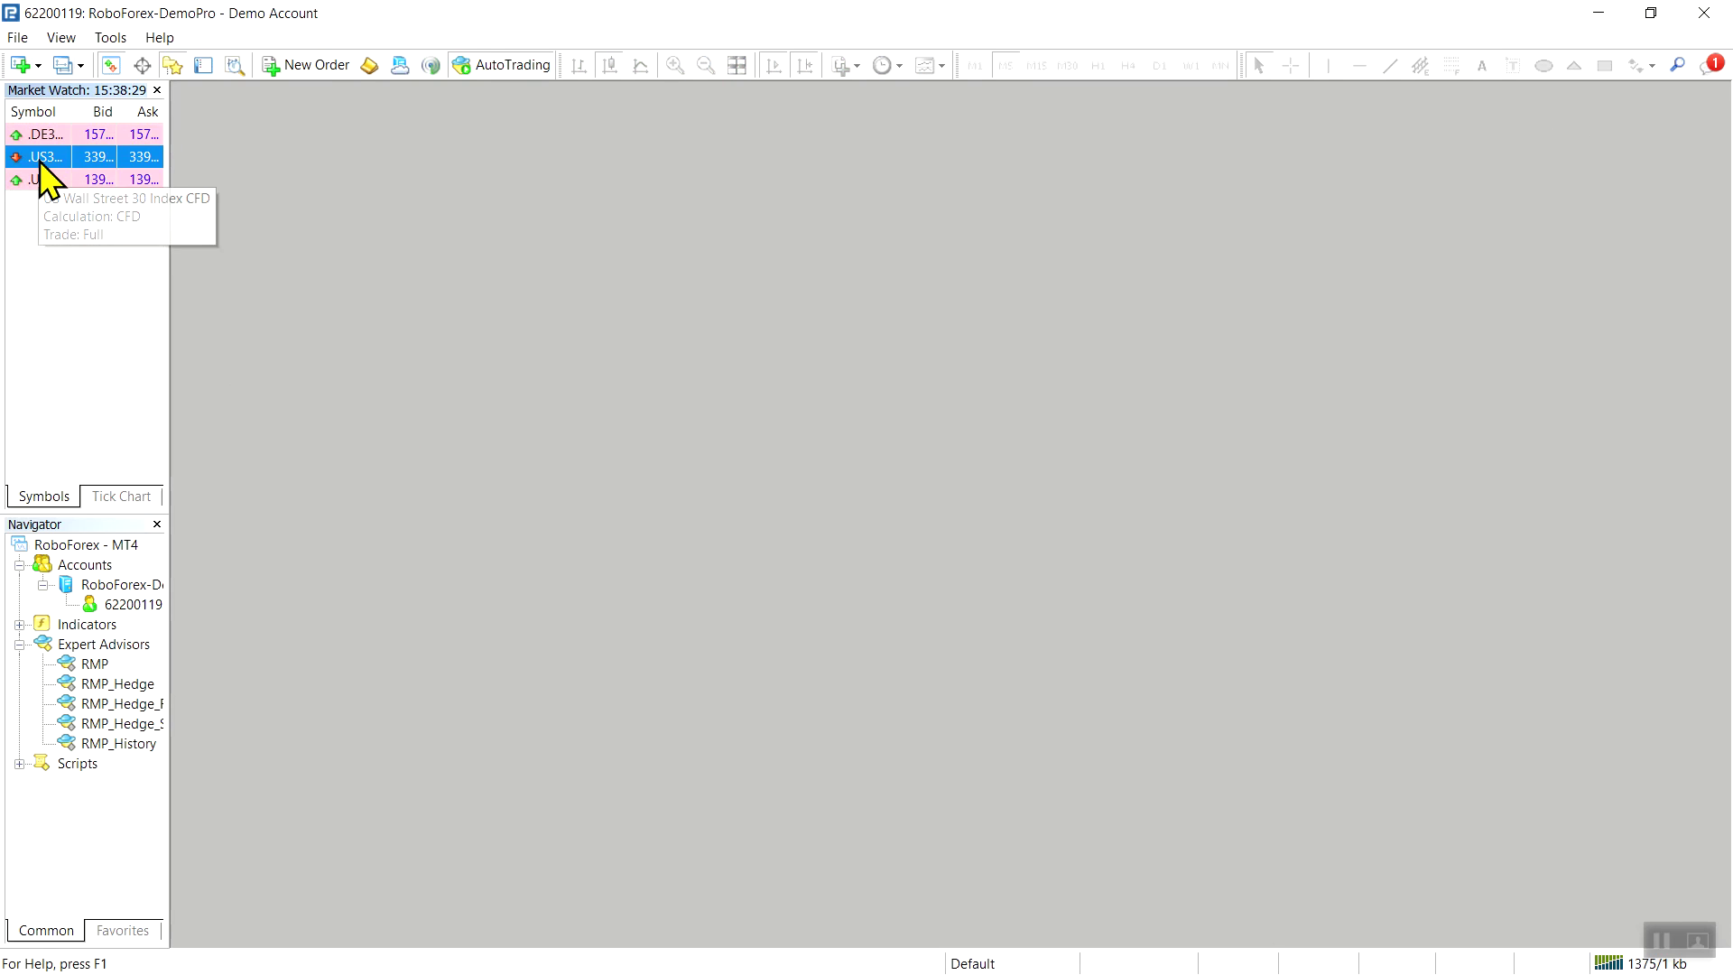
pyautogui.rightClick(39, 161)
pyautogui.click(104, 198)
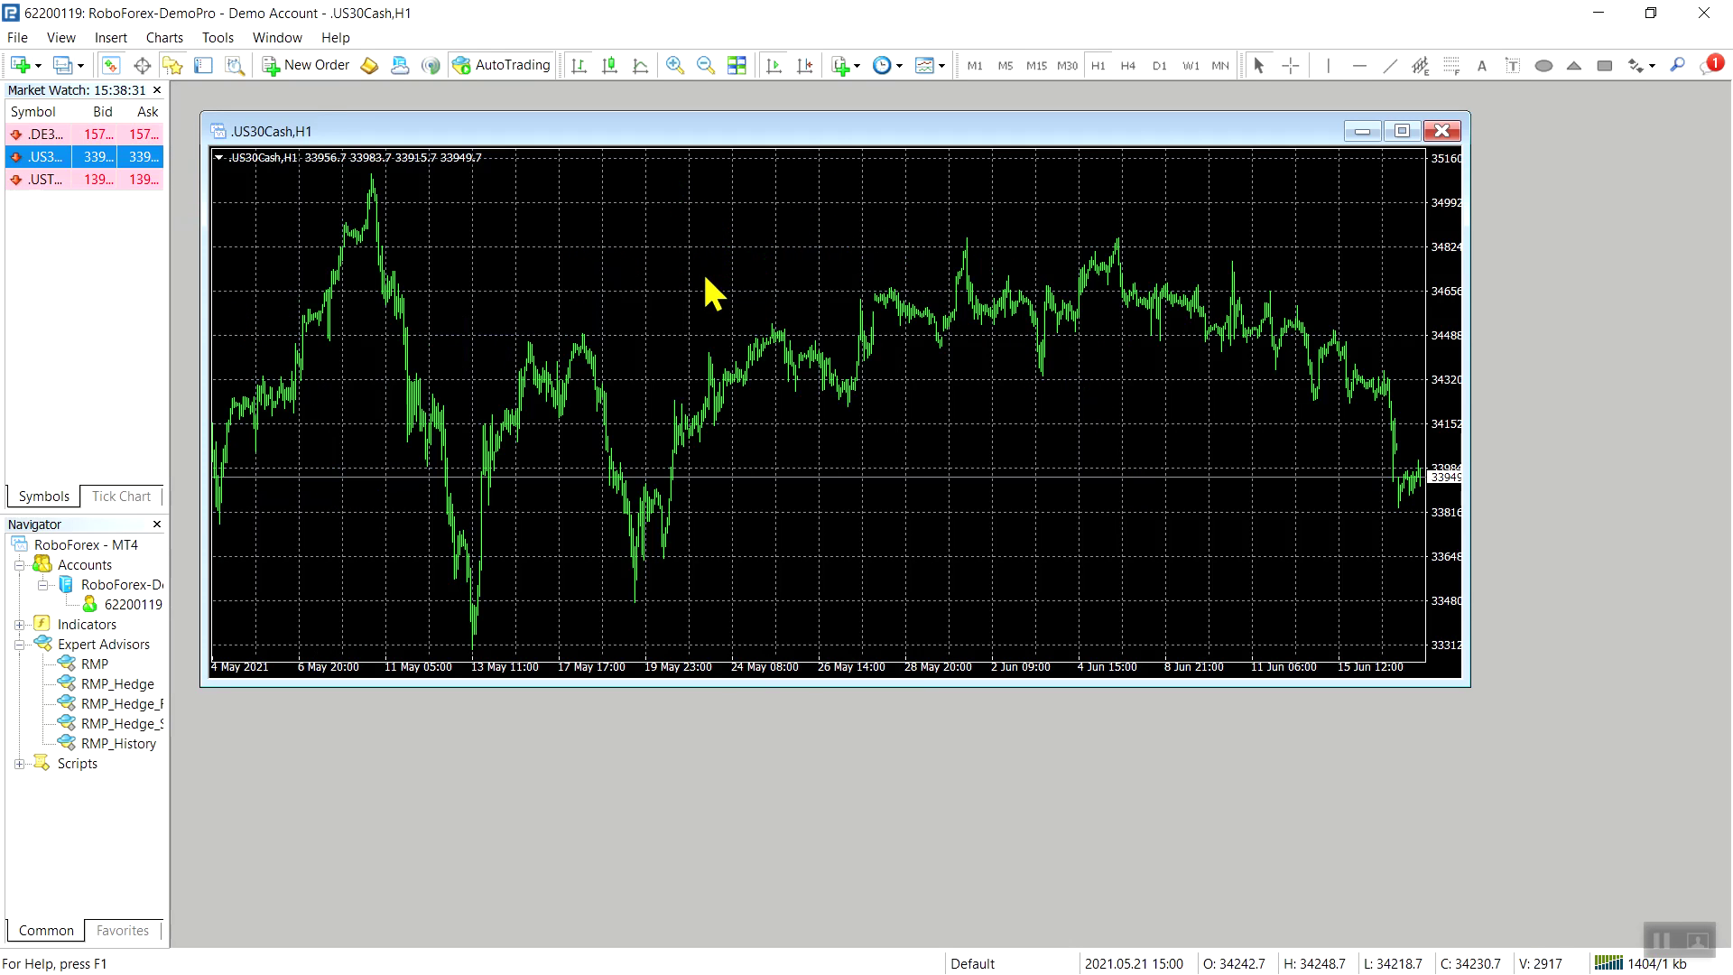
pyautogui.rightClick(702, 267)
pyautogui.moveTo(799, 433)
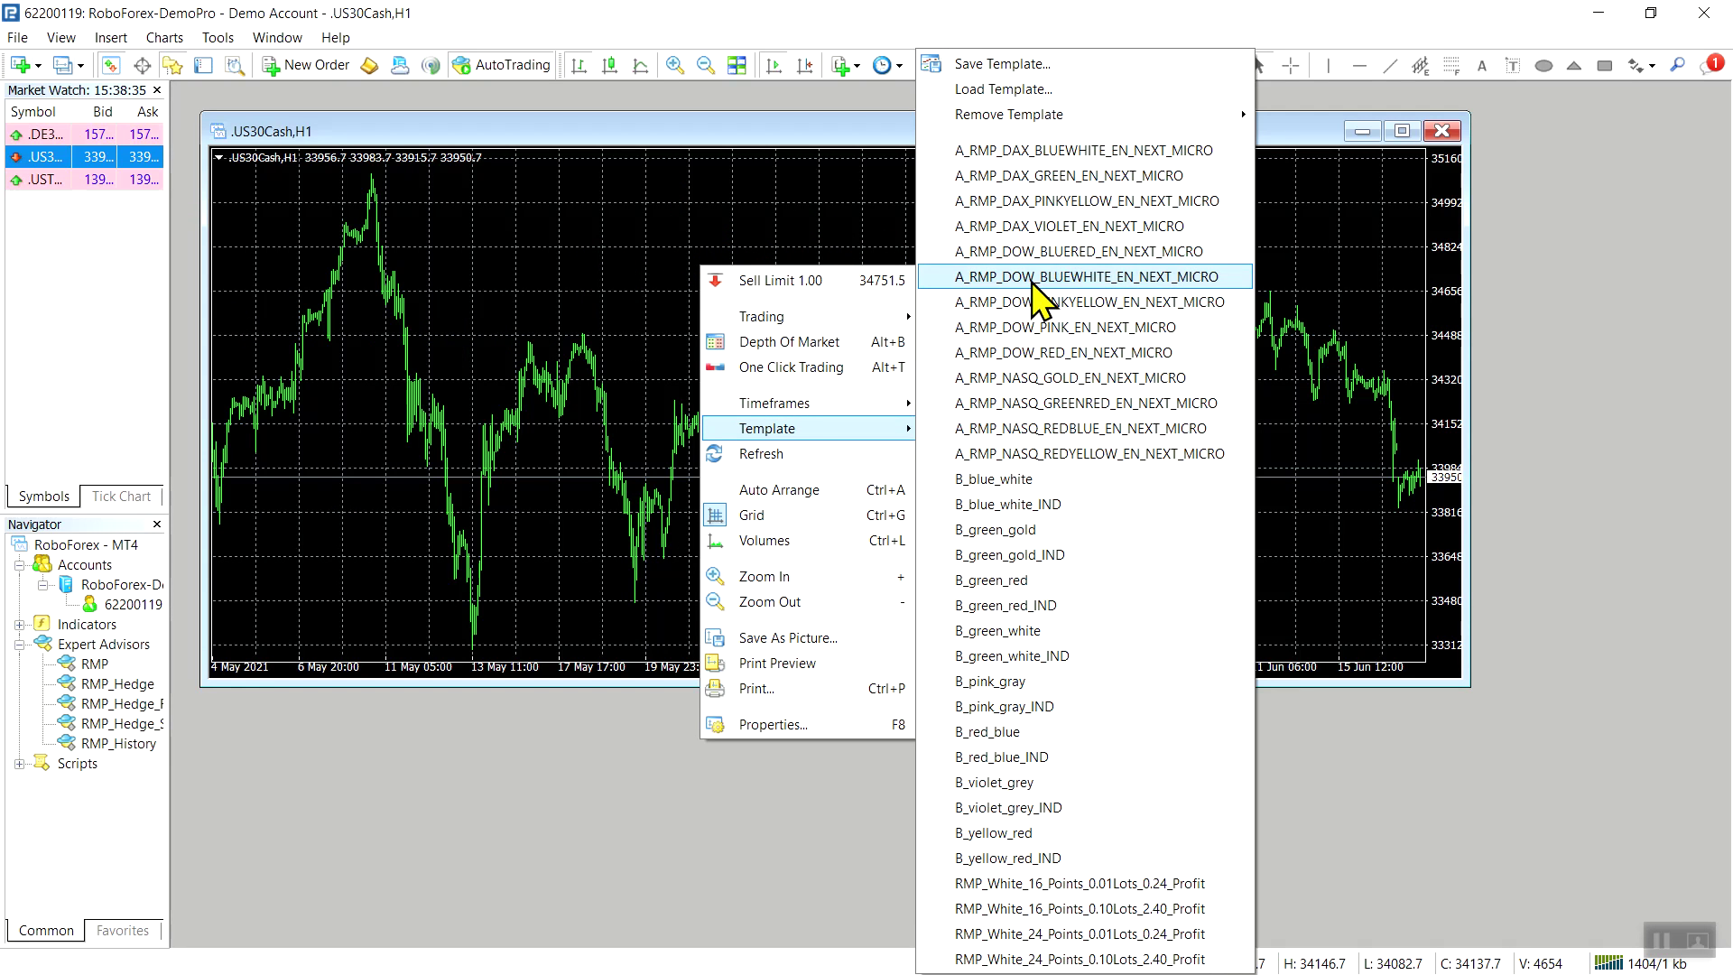
pyautogui.click(1128, 278)
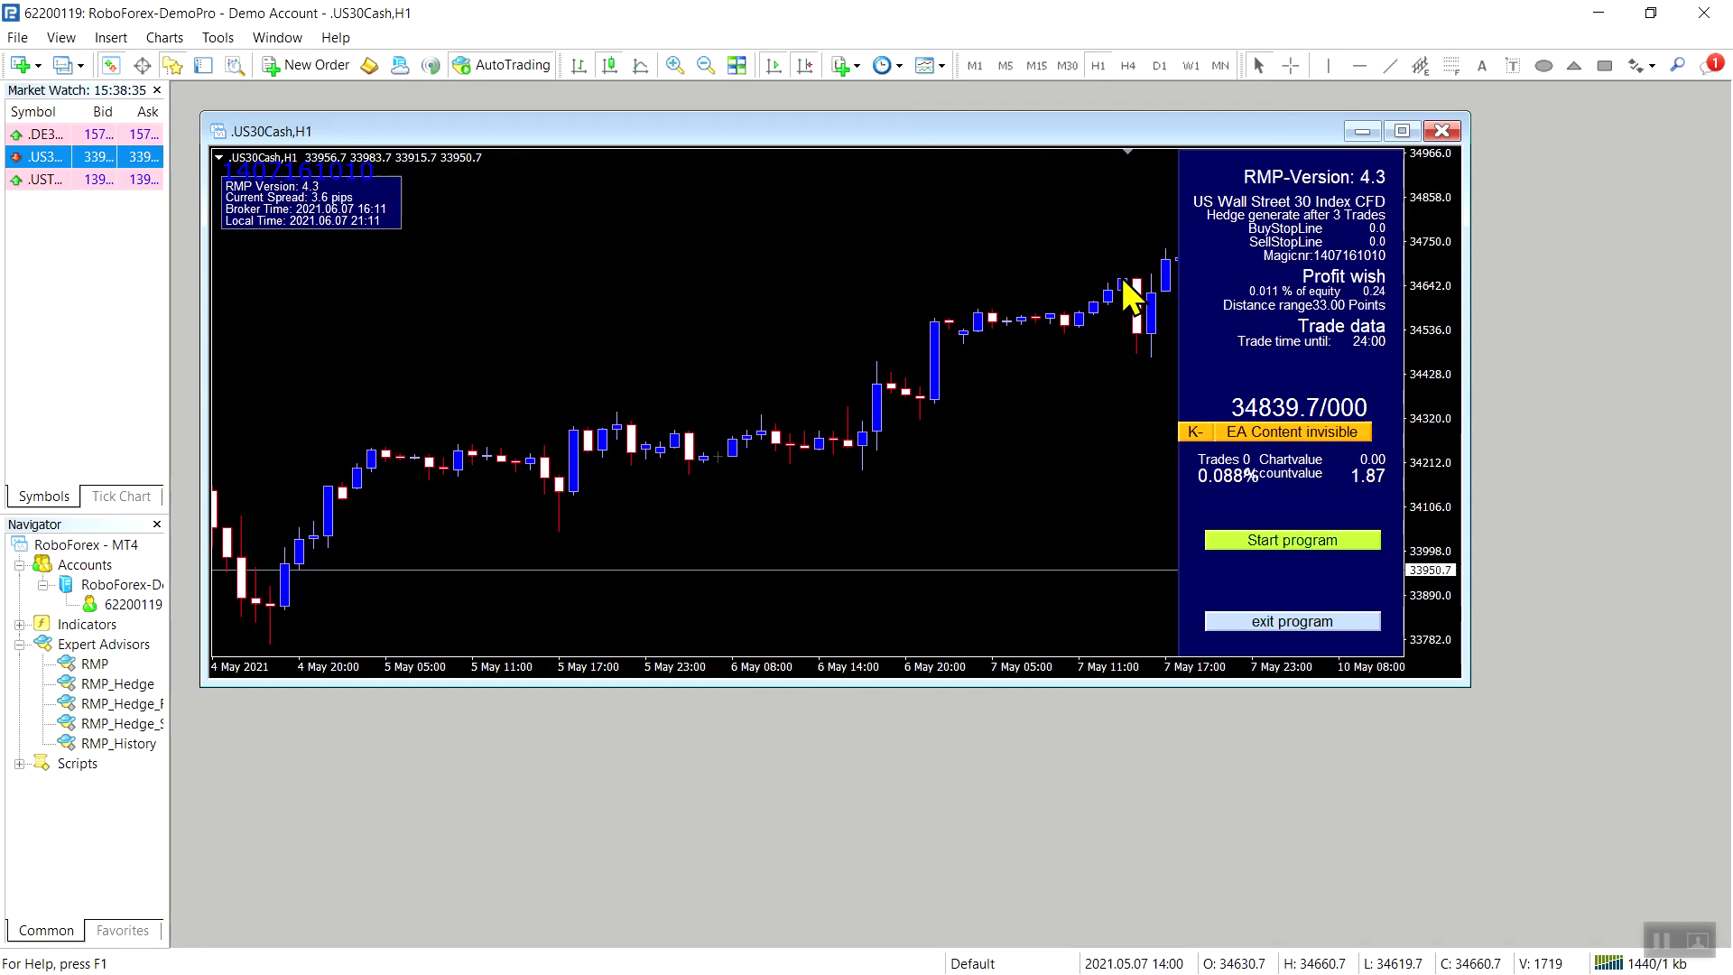
# - Enlarge and reposition the .US30Cash chart window and save its settings as a template named default
pyautogui.moveTo(1465, 686); pyautogui.dragTo(1604, 909)
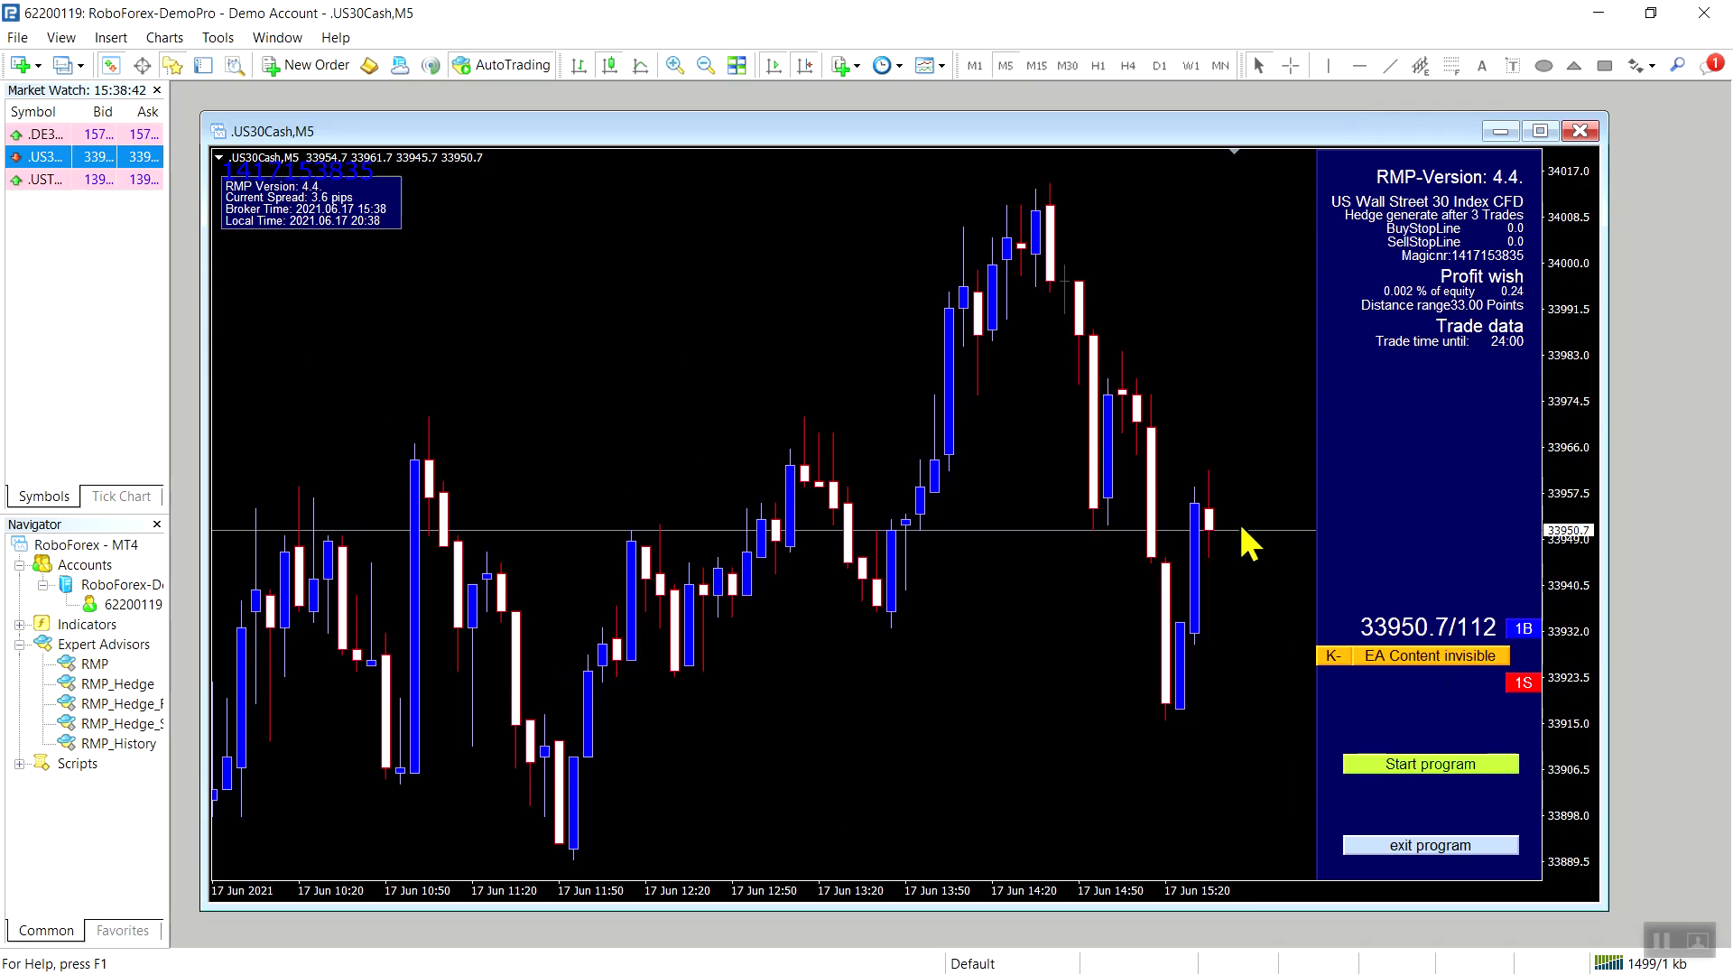
pyautogui.moveTo(877, 128); pyautogui.dragTo(924, 119)
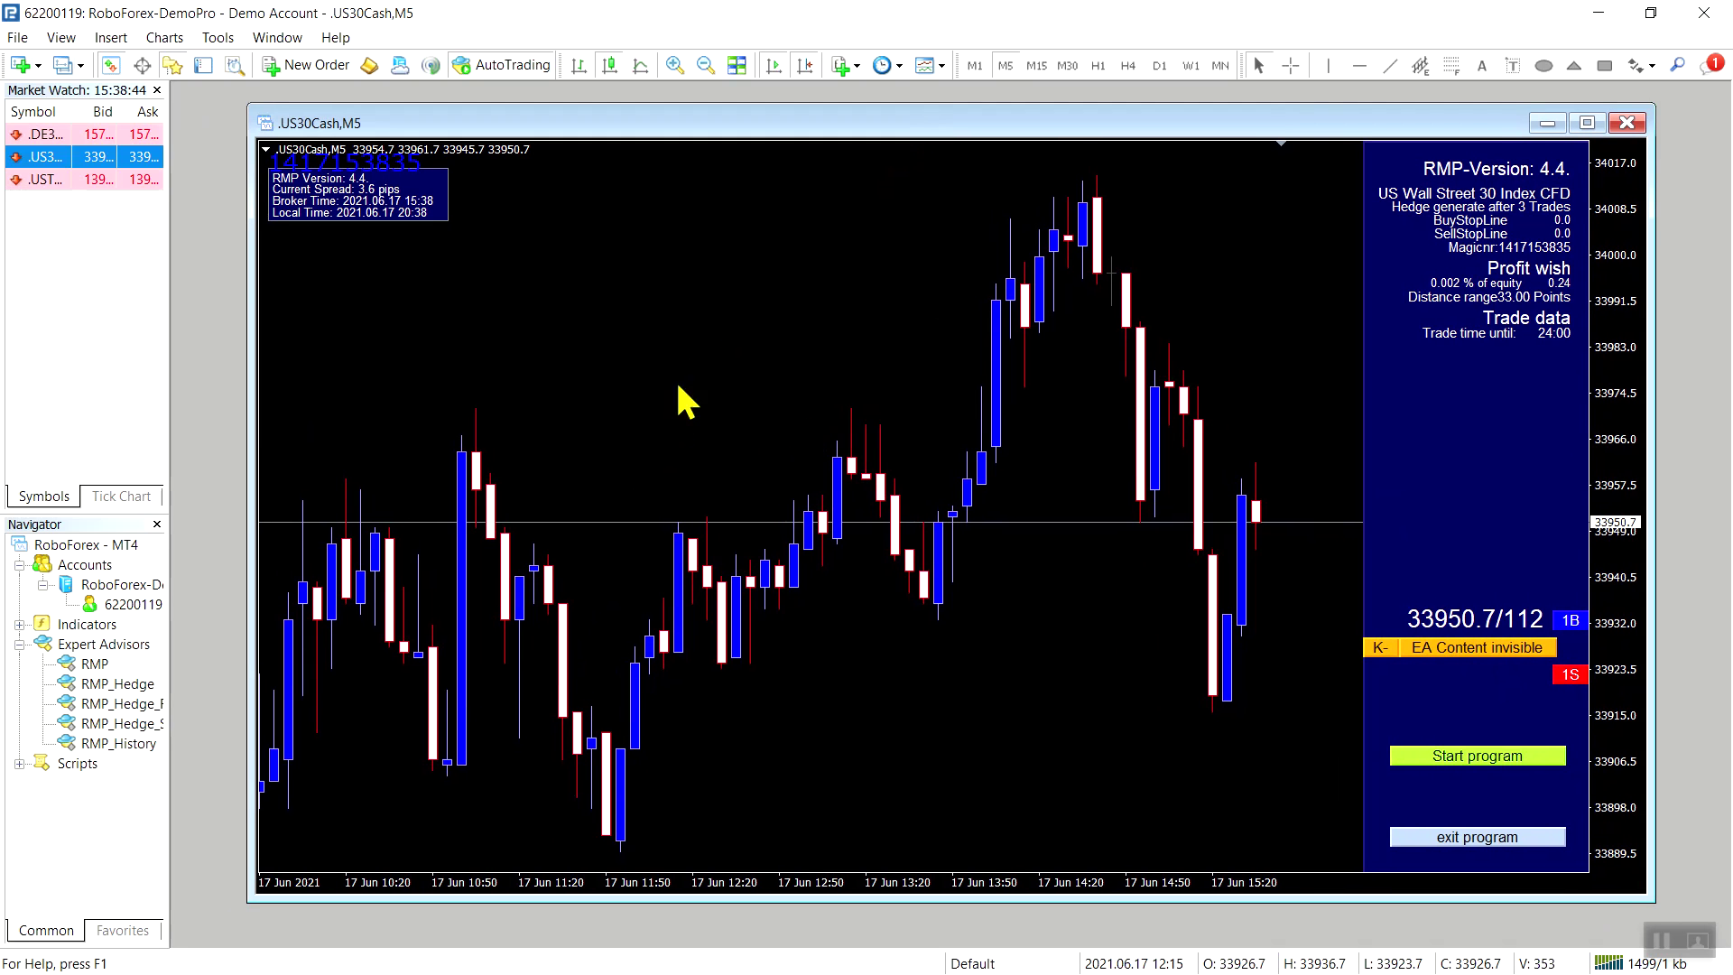
pyautogui.rightClick(725, 342)
pyautogui.moveTo(840, 552)
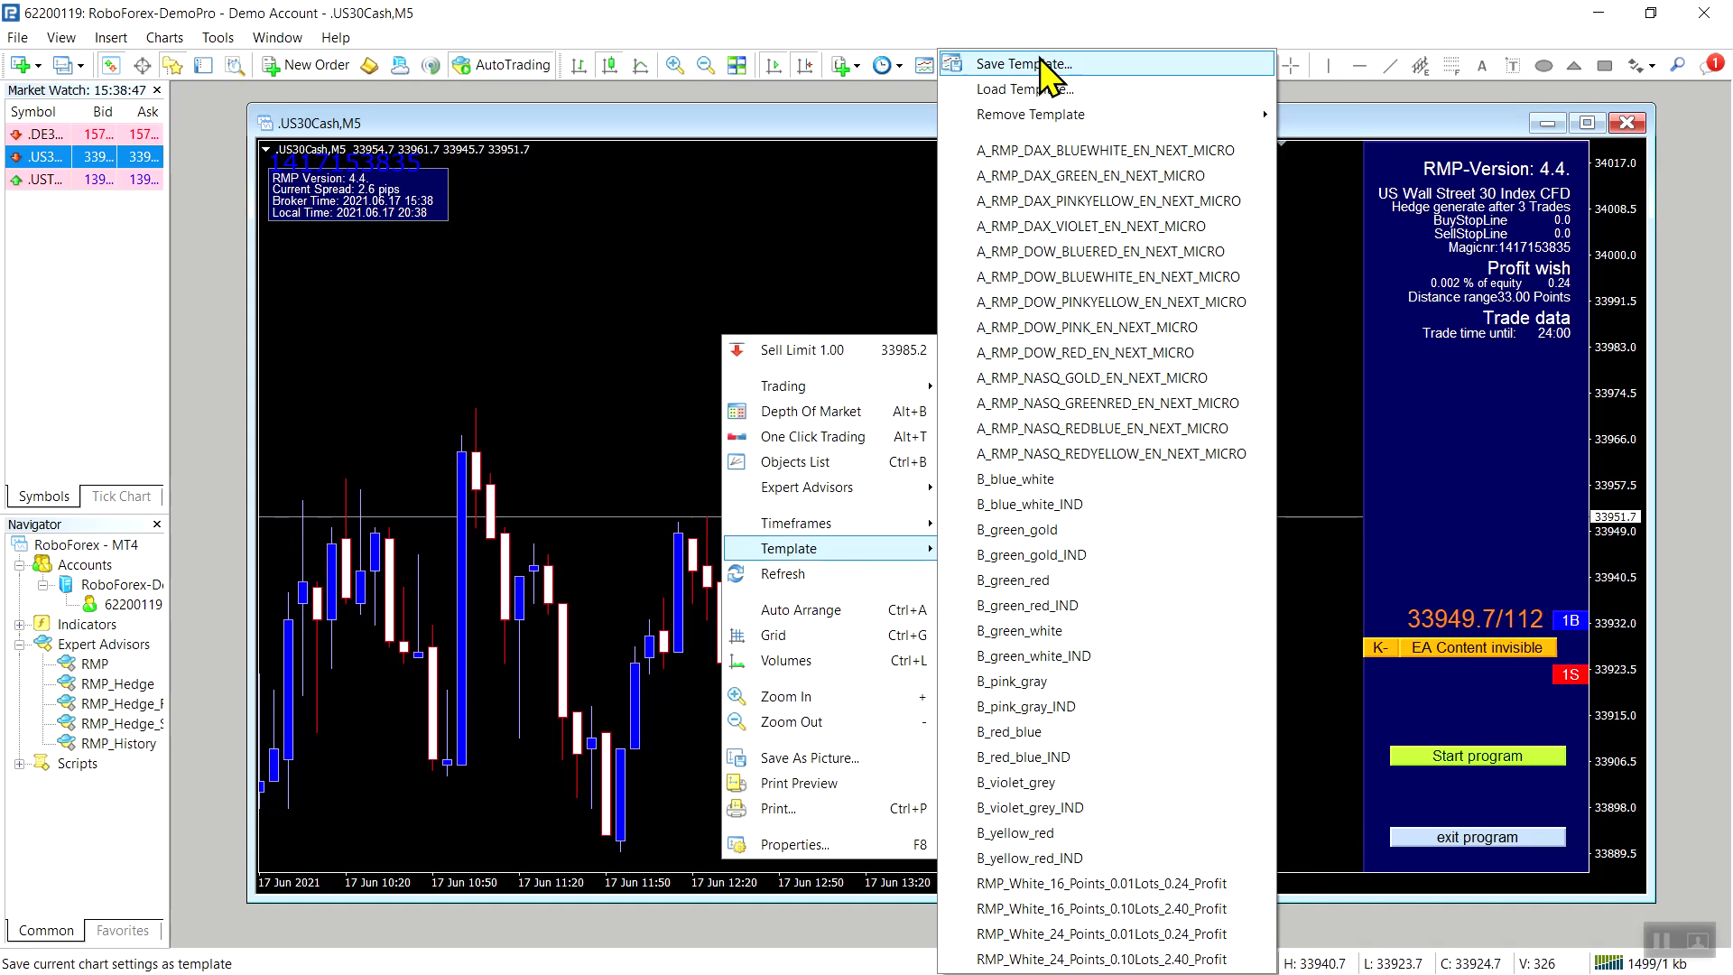
pyautogui.click(1040, 59)
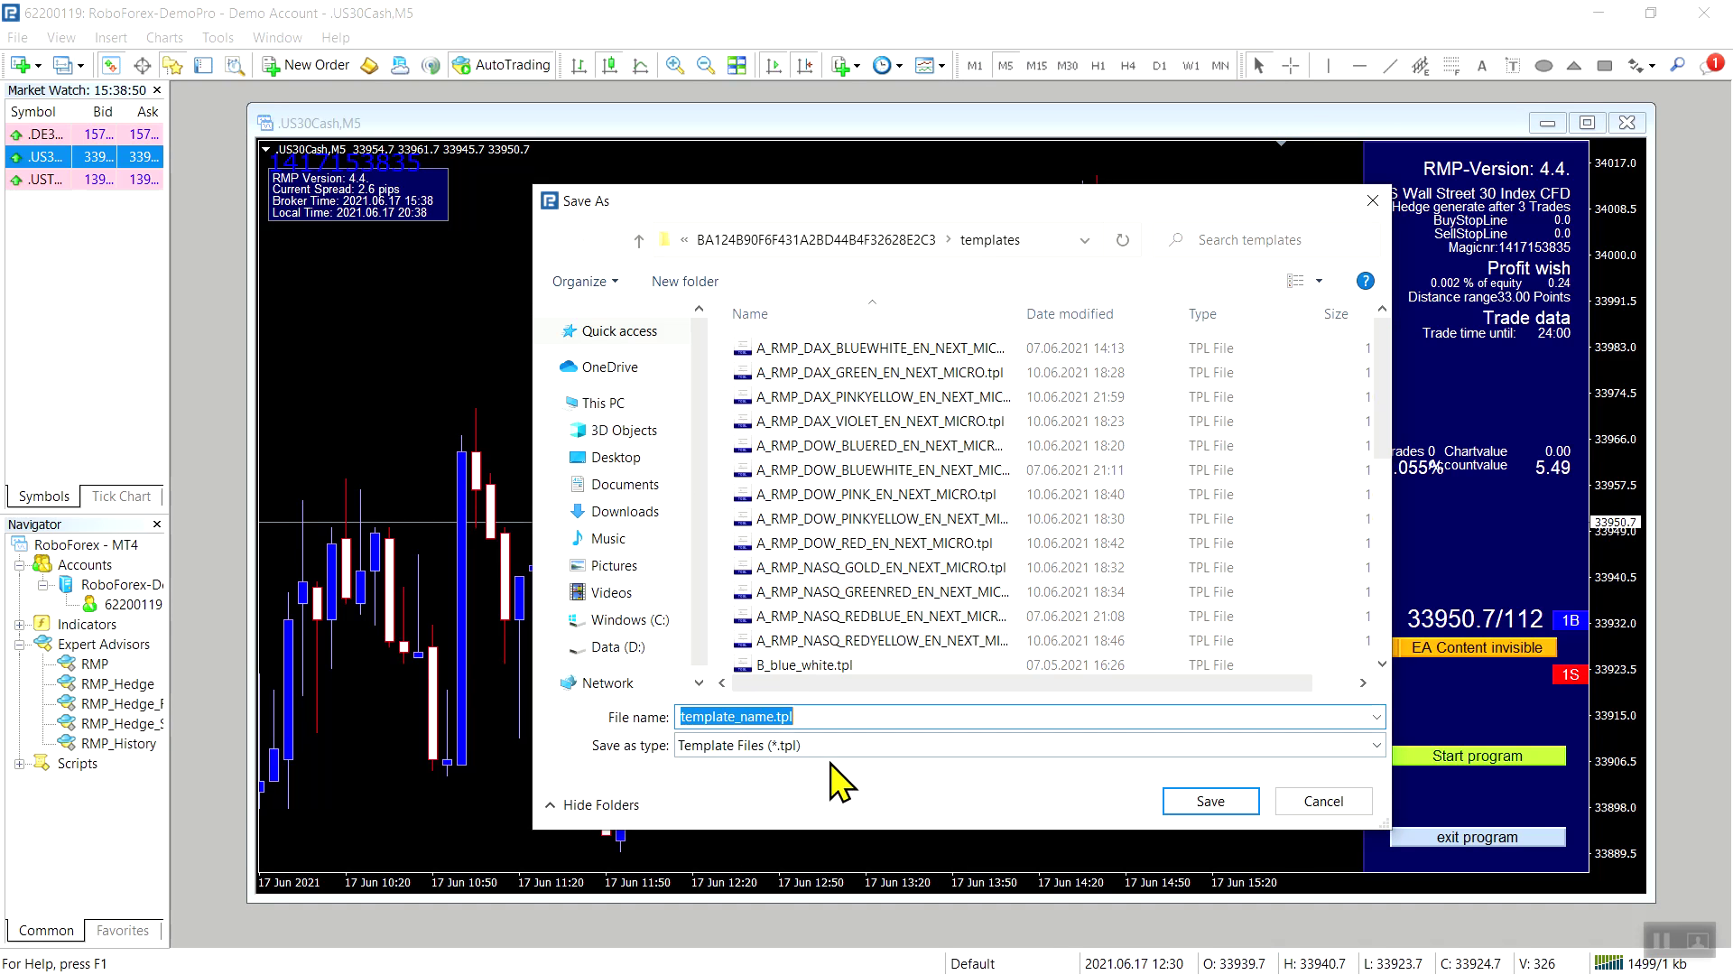
pyautogui.write('defa')
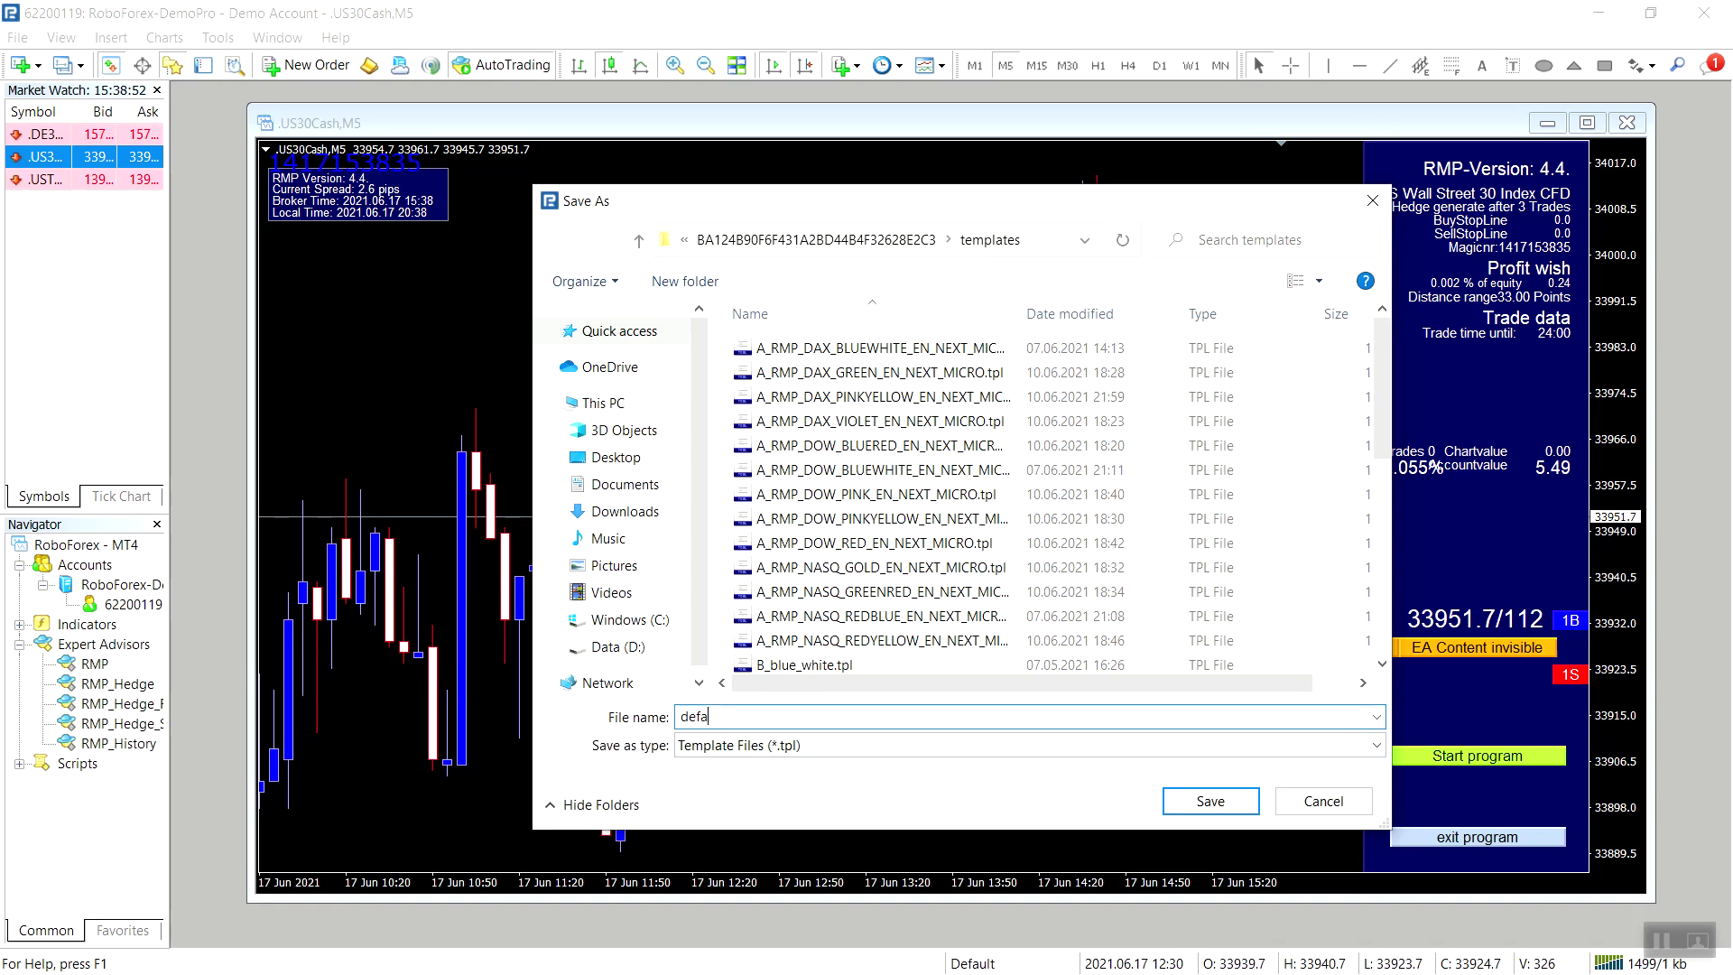
pyautogui.write('ult')
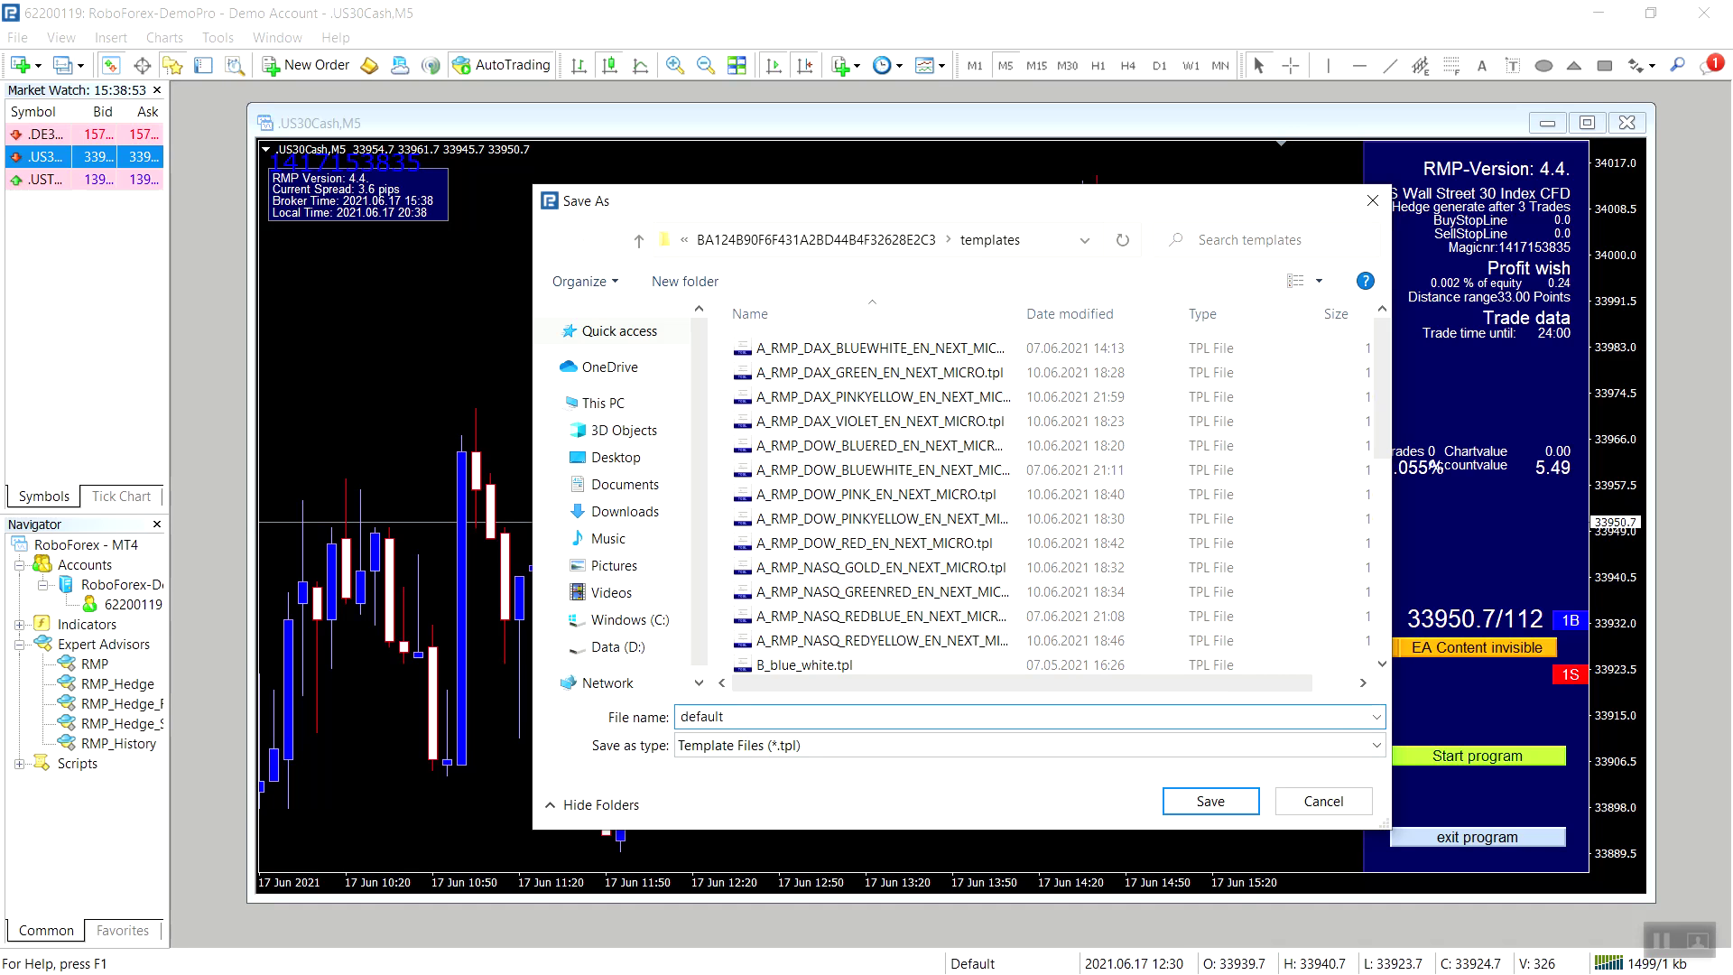
pyautogui.click(1238, 805)
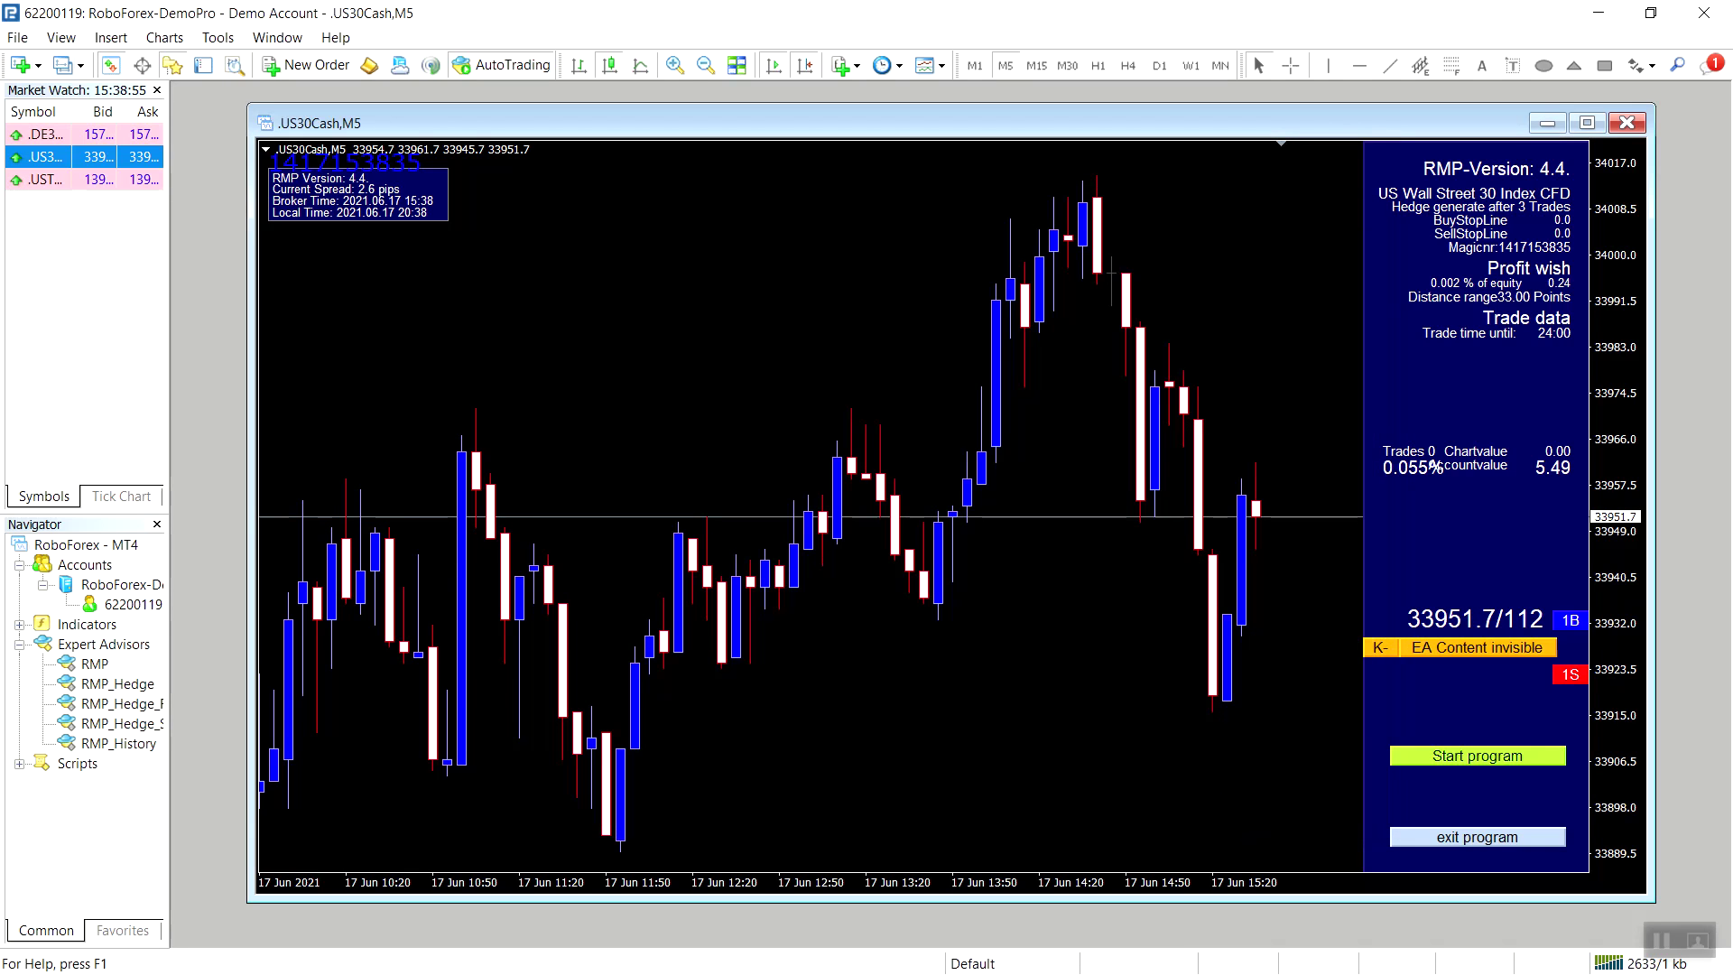
# - Open seven more .US30Cash chart windows and close the Market Watch panel
pyautogui.rightClick(48, 153)
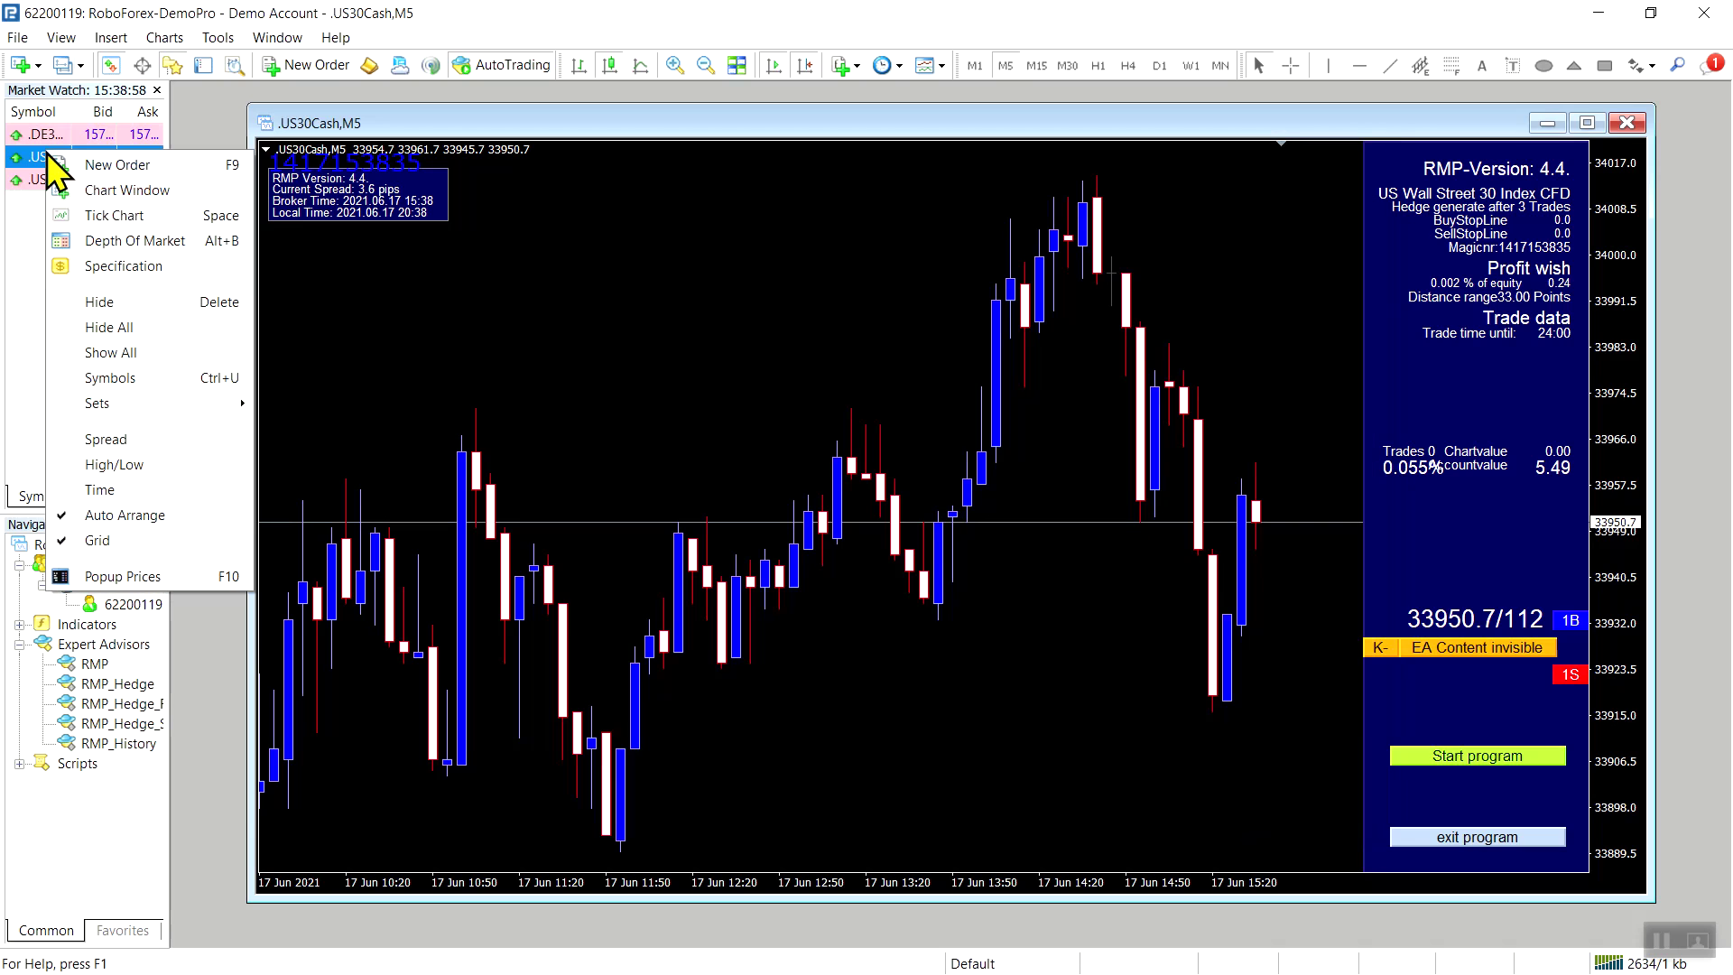
pyautogui.click(99, 190)
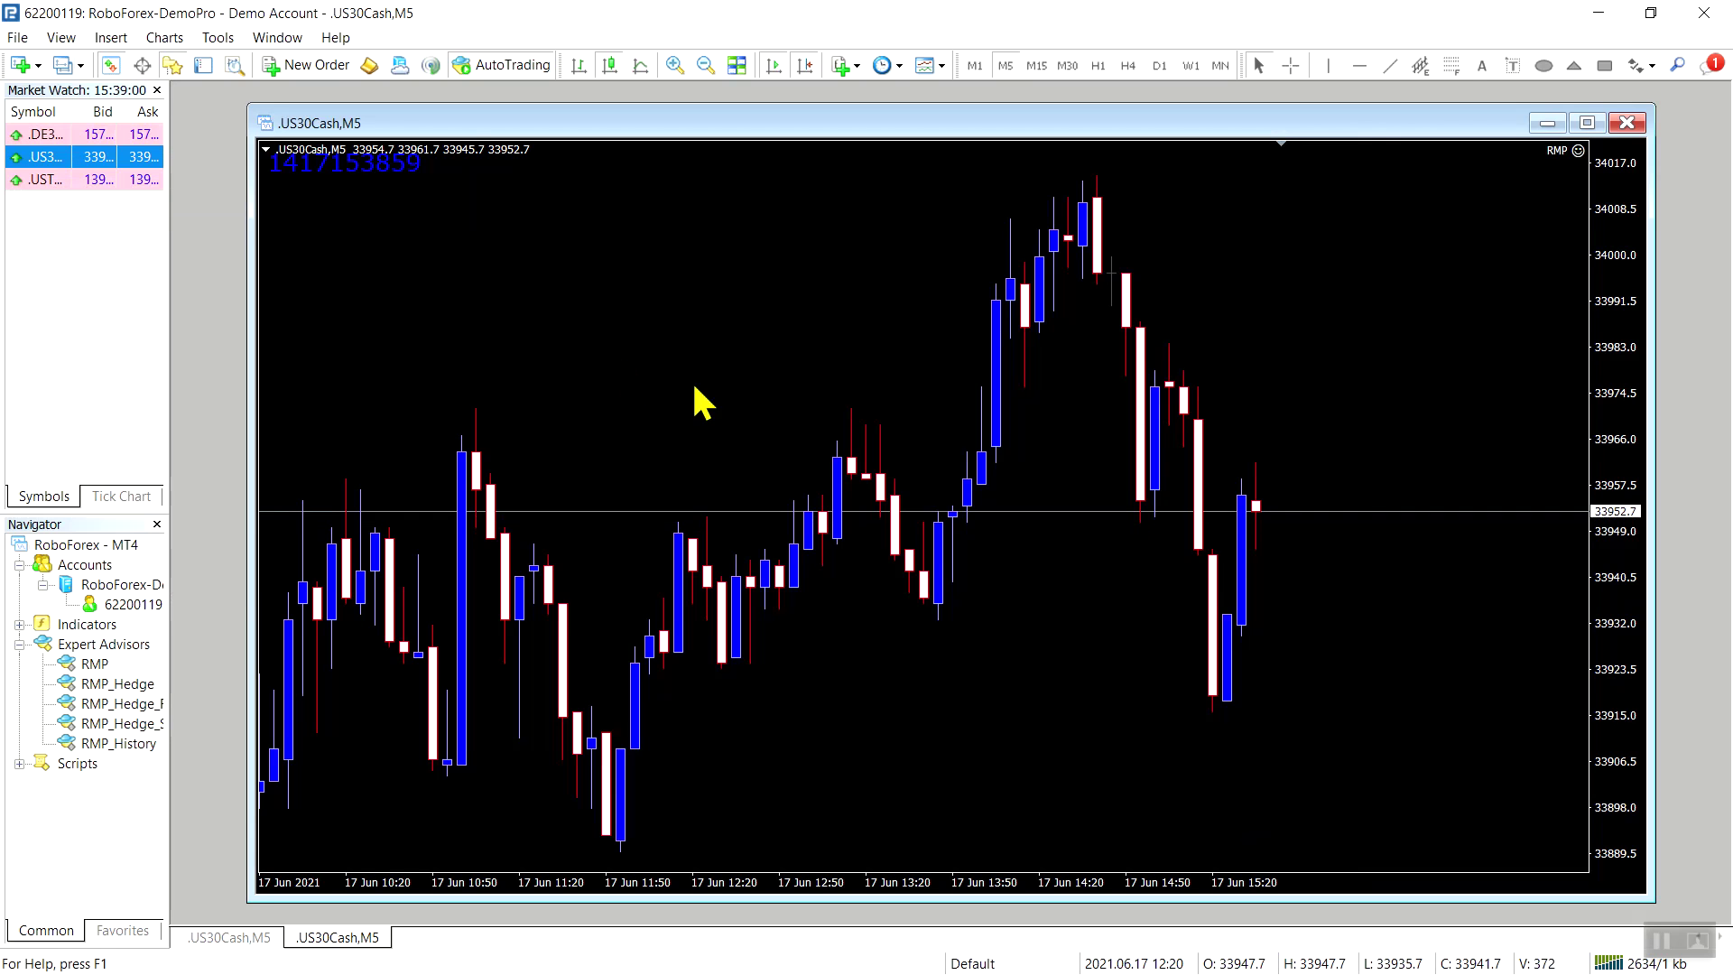
pyautogui.rightClick(39, 159)
pyautogui.click(97, 193)
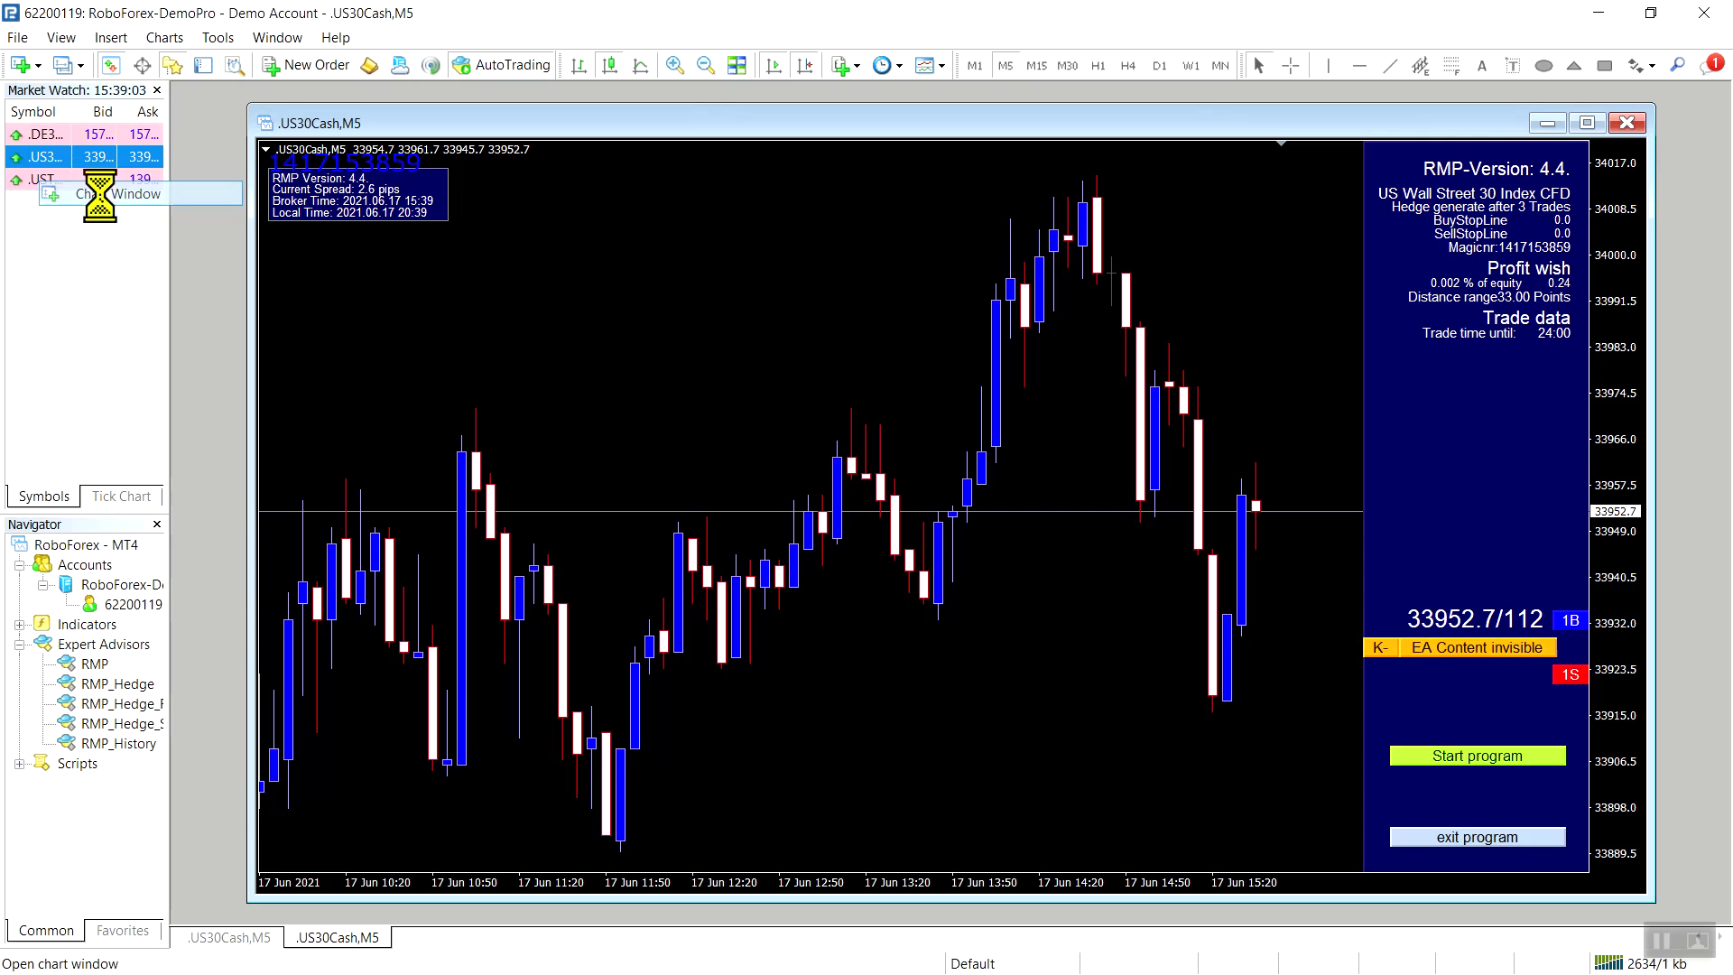
pyautogui.rightClick(50, 156)
pyautogui.click(99, 192)
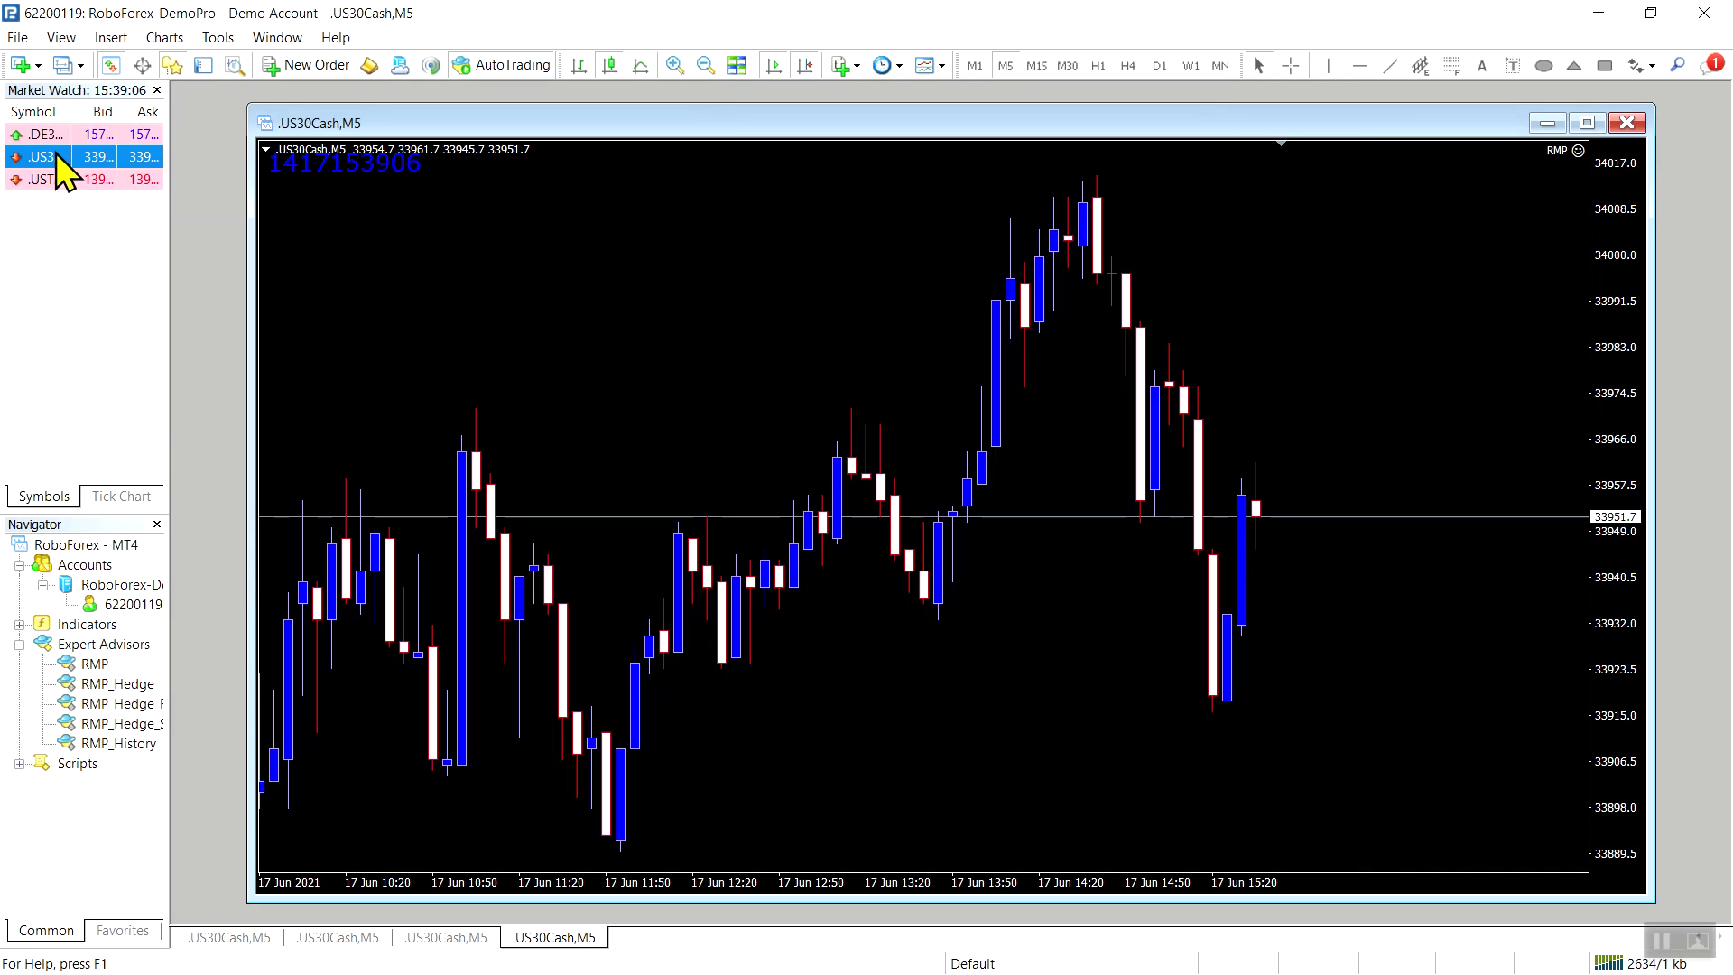
pyautogui.rightClick(56, 154)
pyautogui.click(102, 188)
pyautogui.rightClick(58, 158)
pyautogui.click(99, 191)
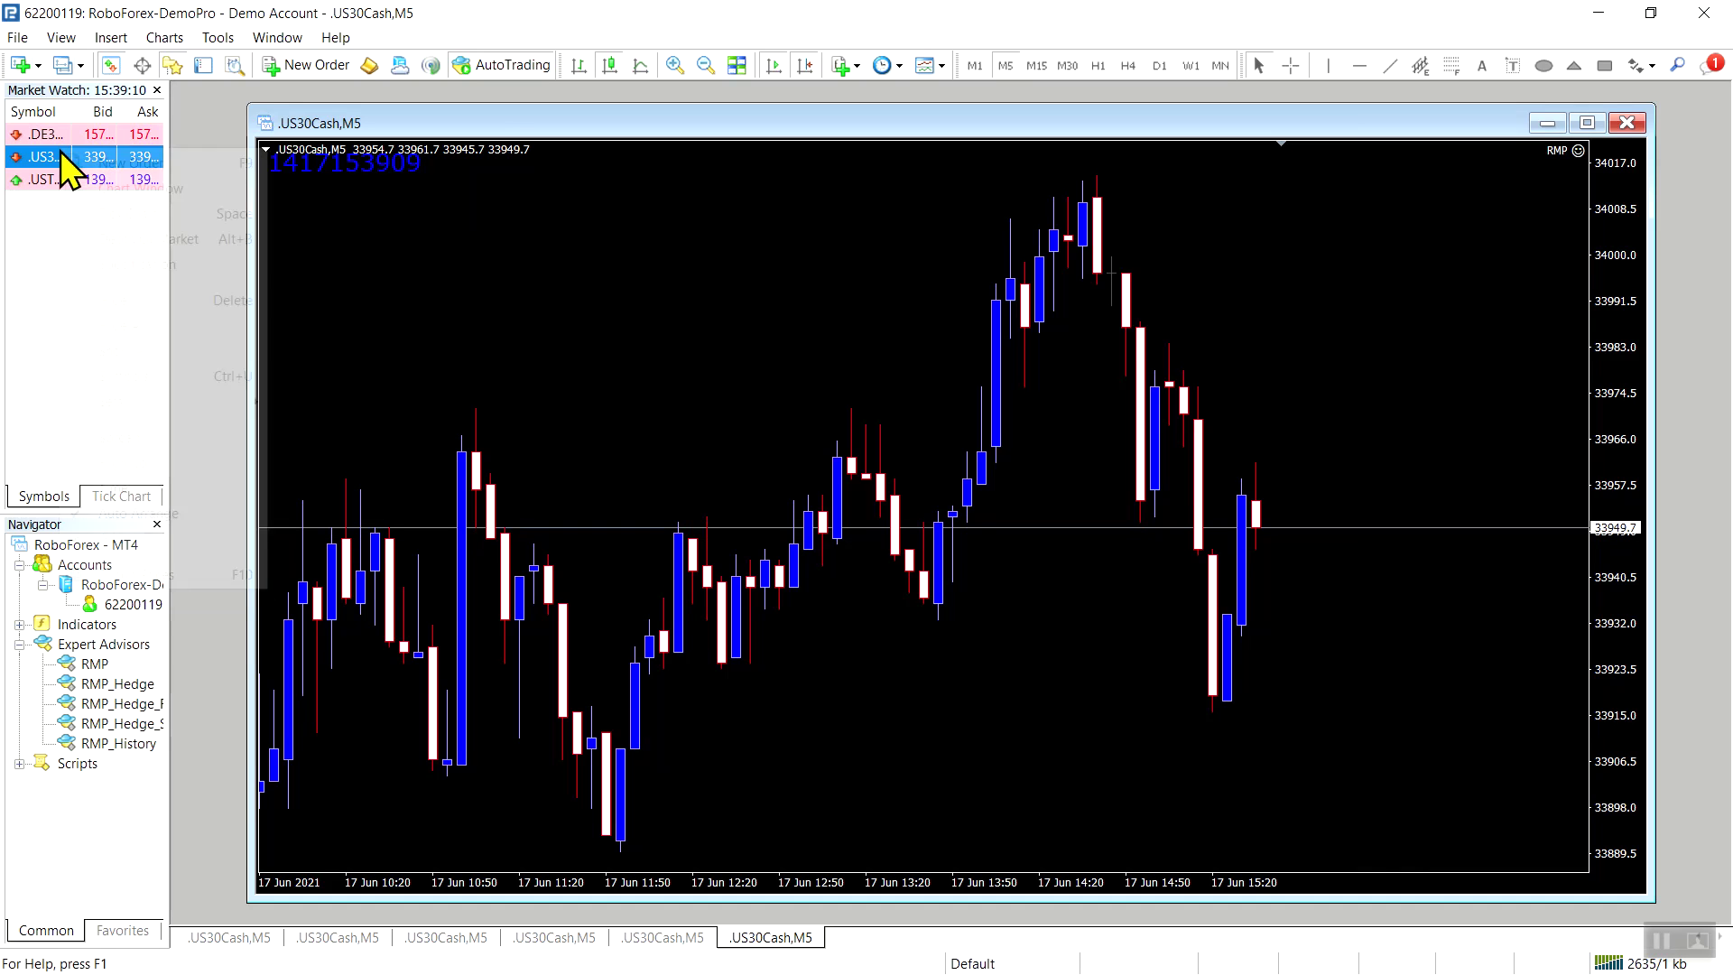
pyautogui.rightClick(61, 150)
pyautogui.click(110, 192)
pyautogui.rightClick(60, 159)
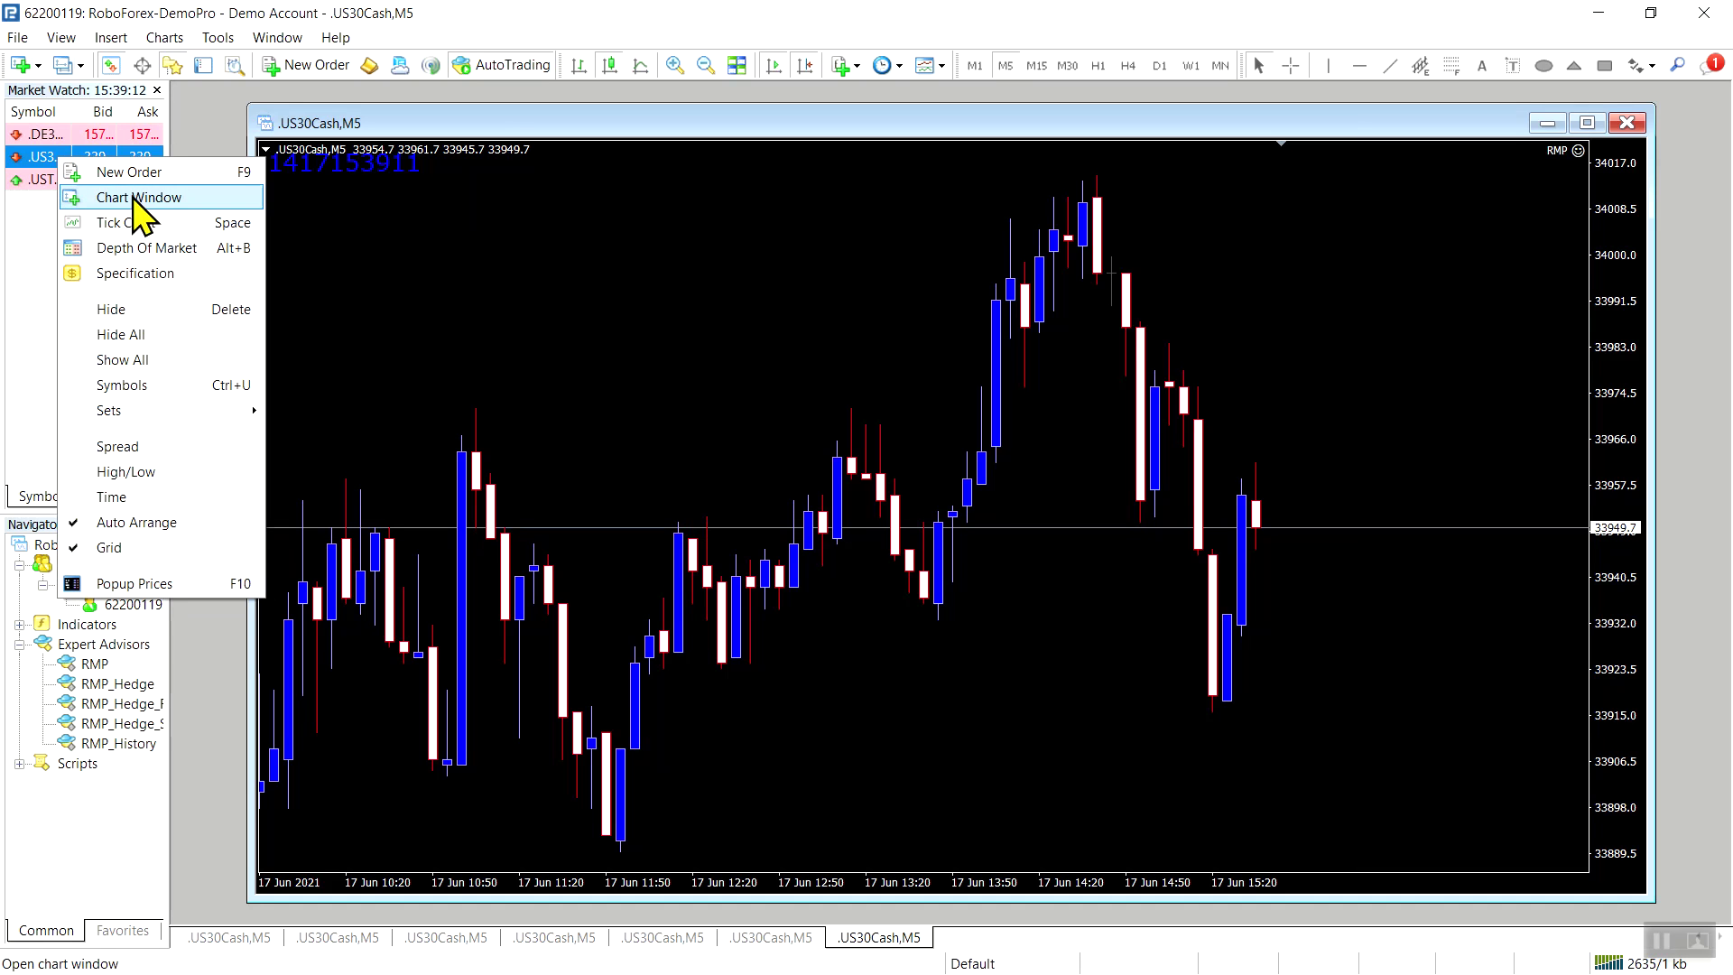
pyautogui.click(122, 198)
pyautogui.click(157, 89)
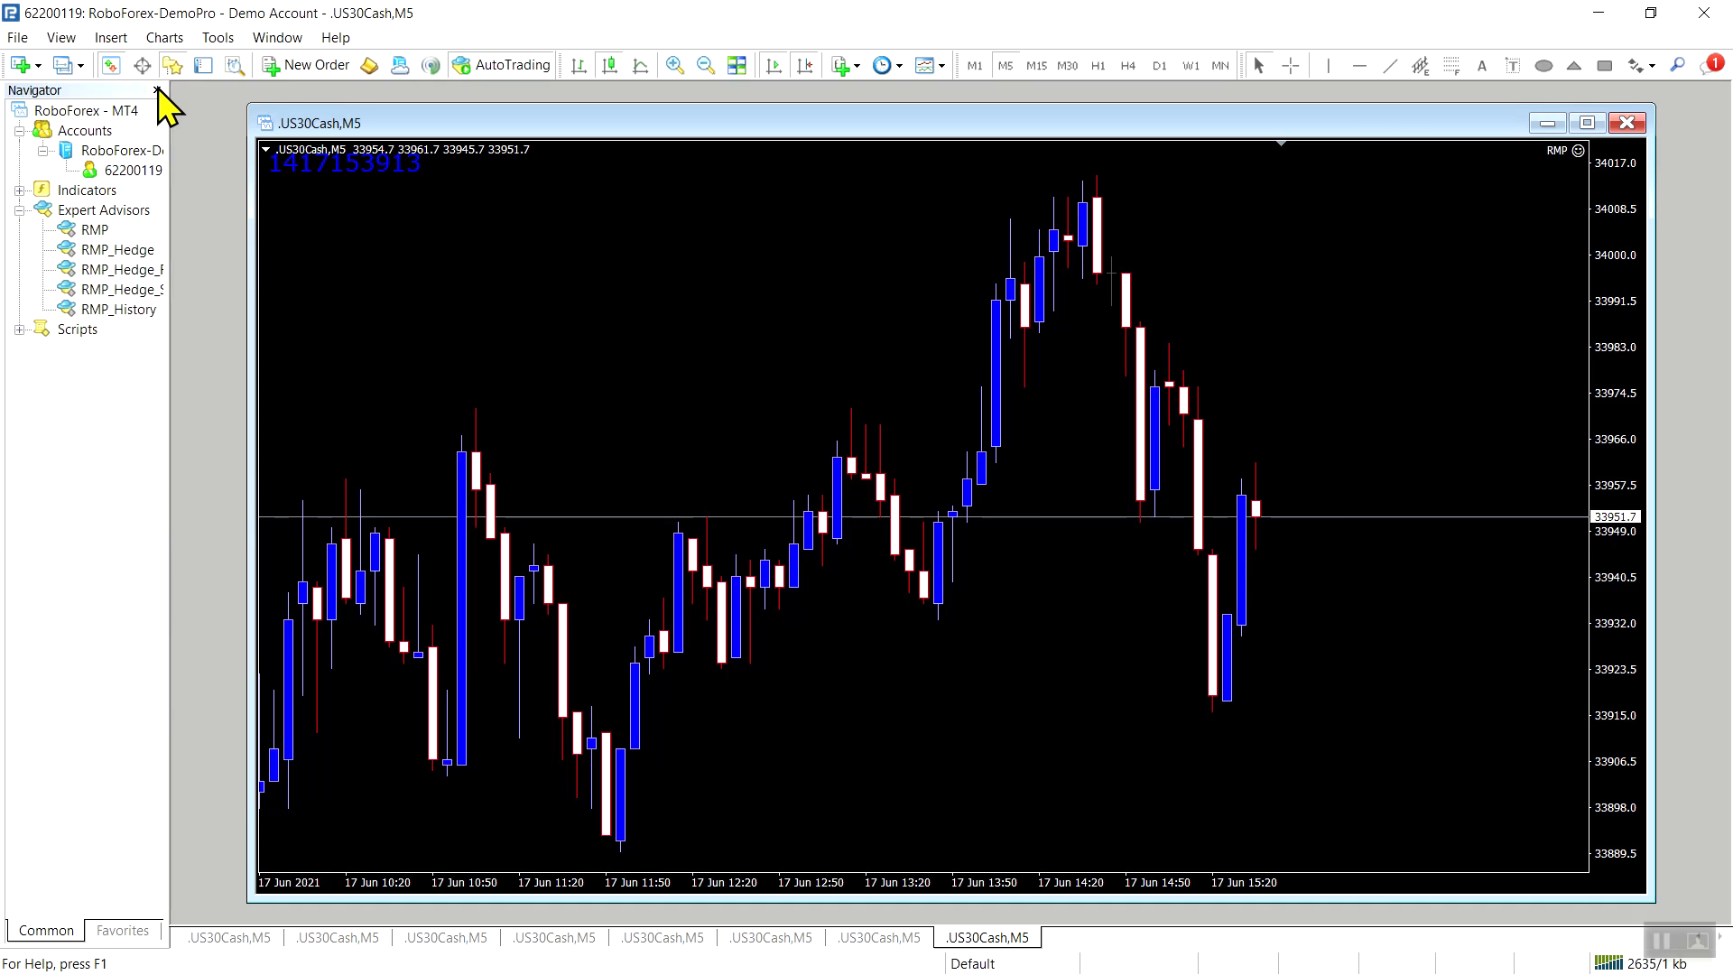
# - Close the Navigator panel and tile the eight .US30Cash chart windows vertically
pyautogui.click(158, 89)
pyautogui.click(287, 41)
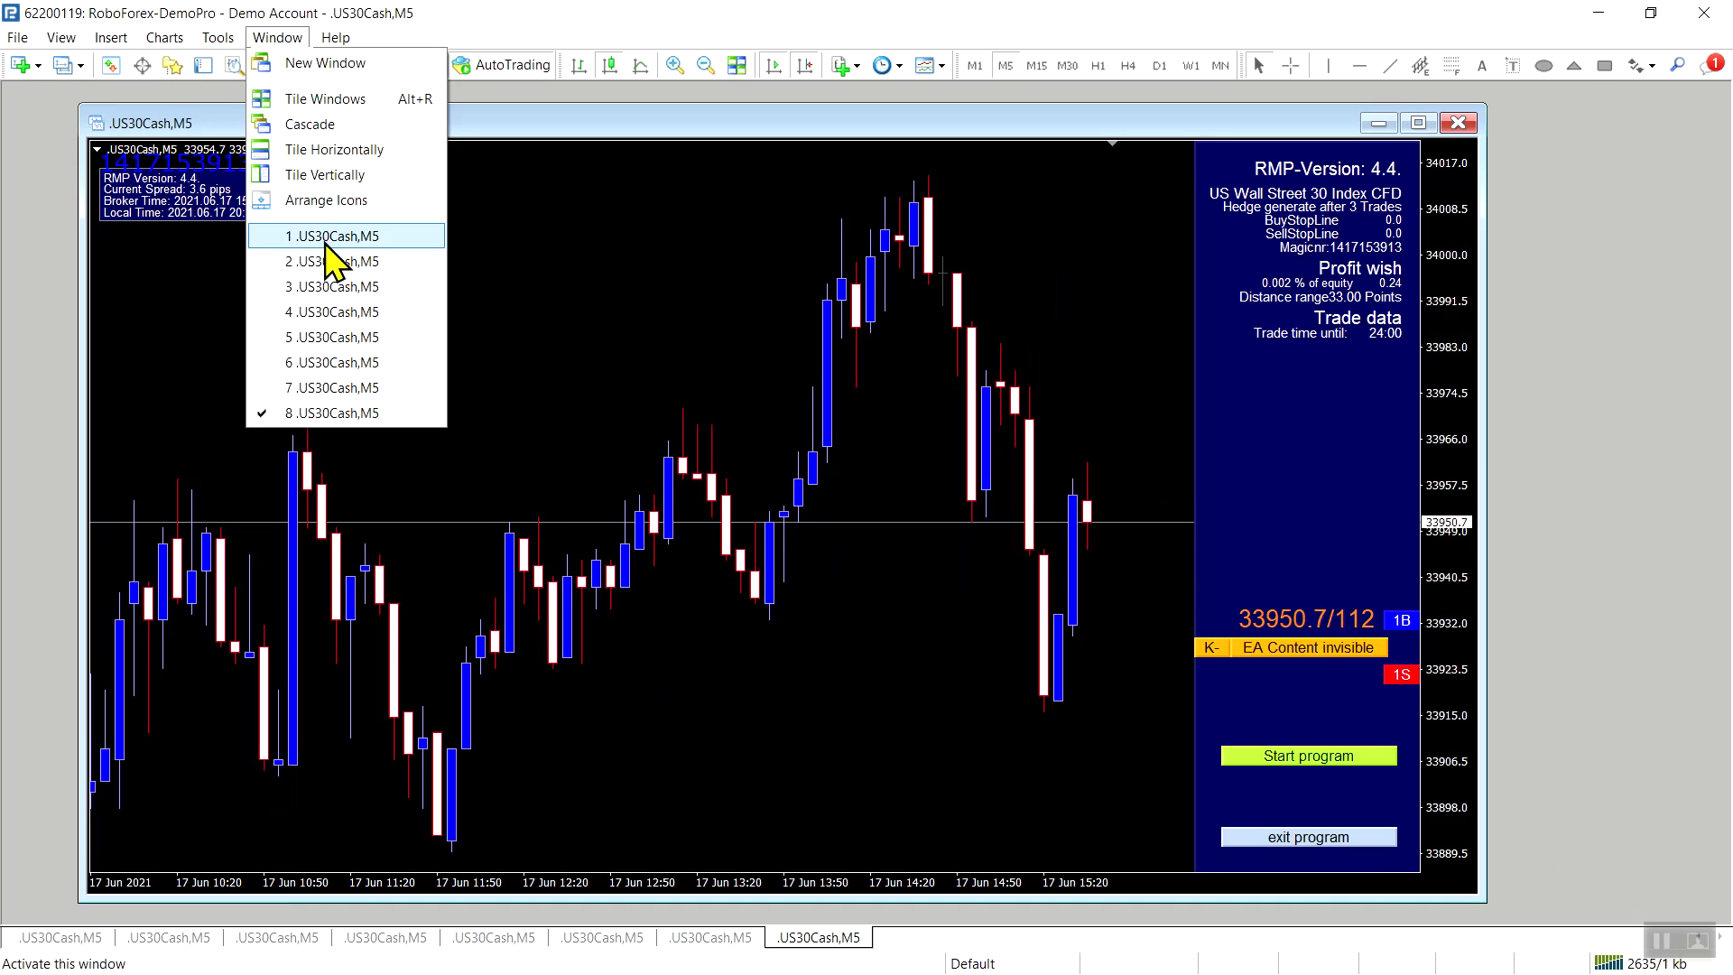
pyautogui.click(334, 176)
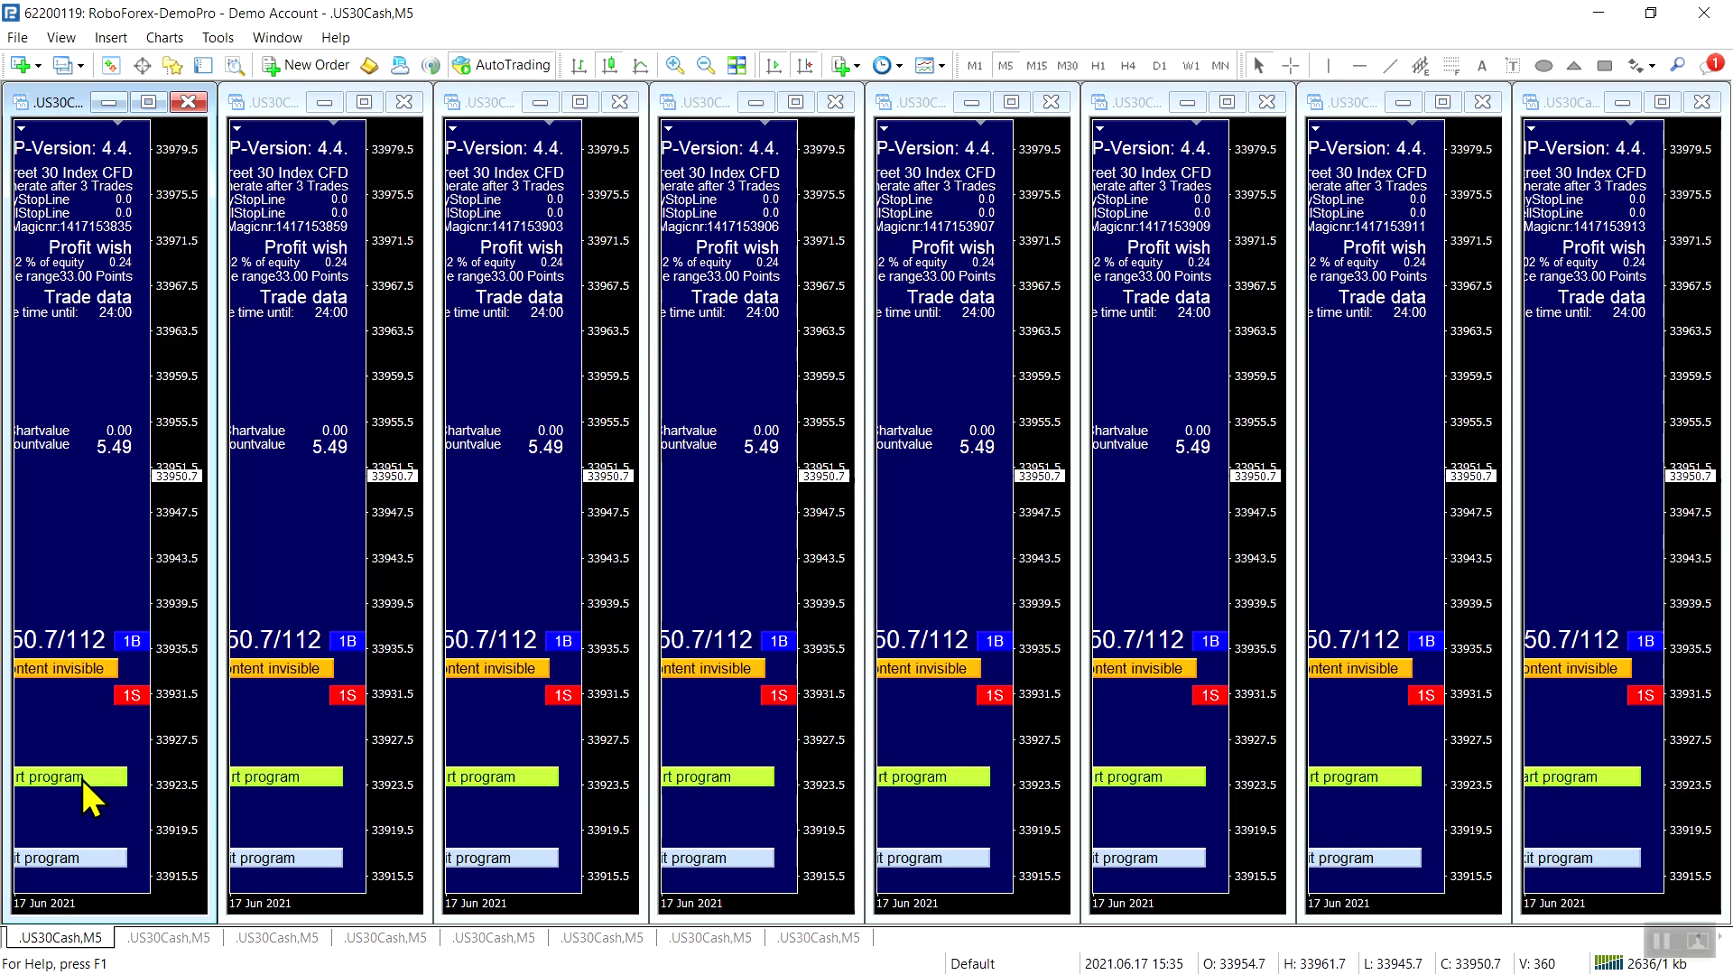
# - Start the RMP program on each of the eight tiled .US30Cash charts
pyautogui.click(80, 776)
pyautogui.click(318, 779)
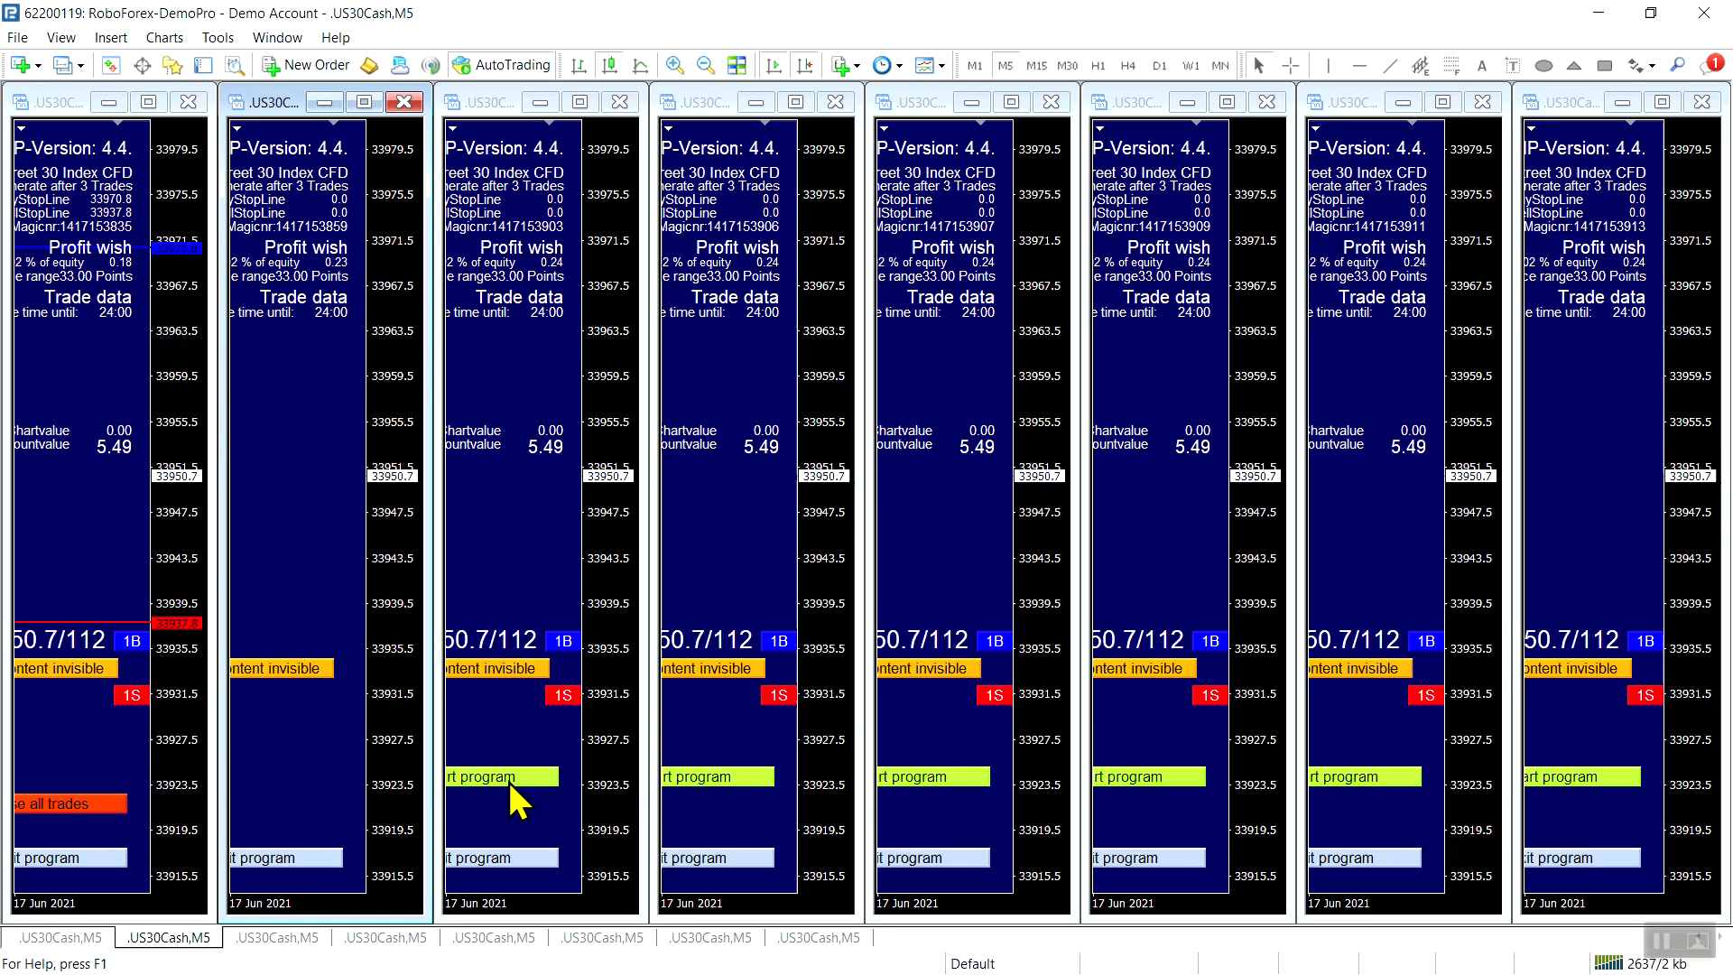
pyautogui.click(524, 776)
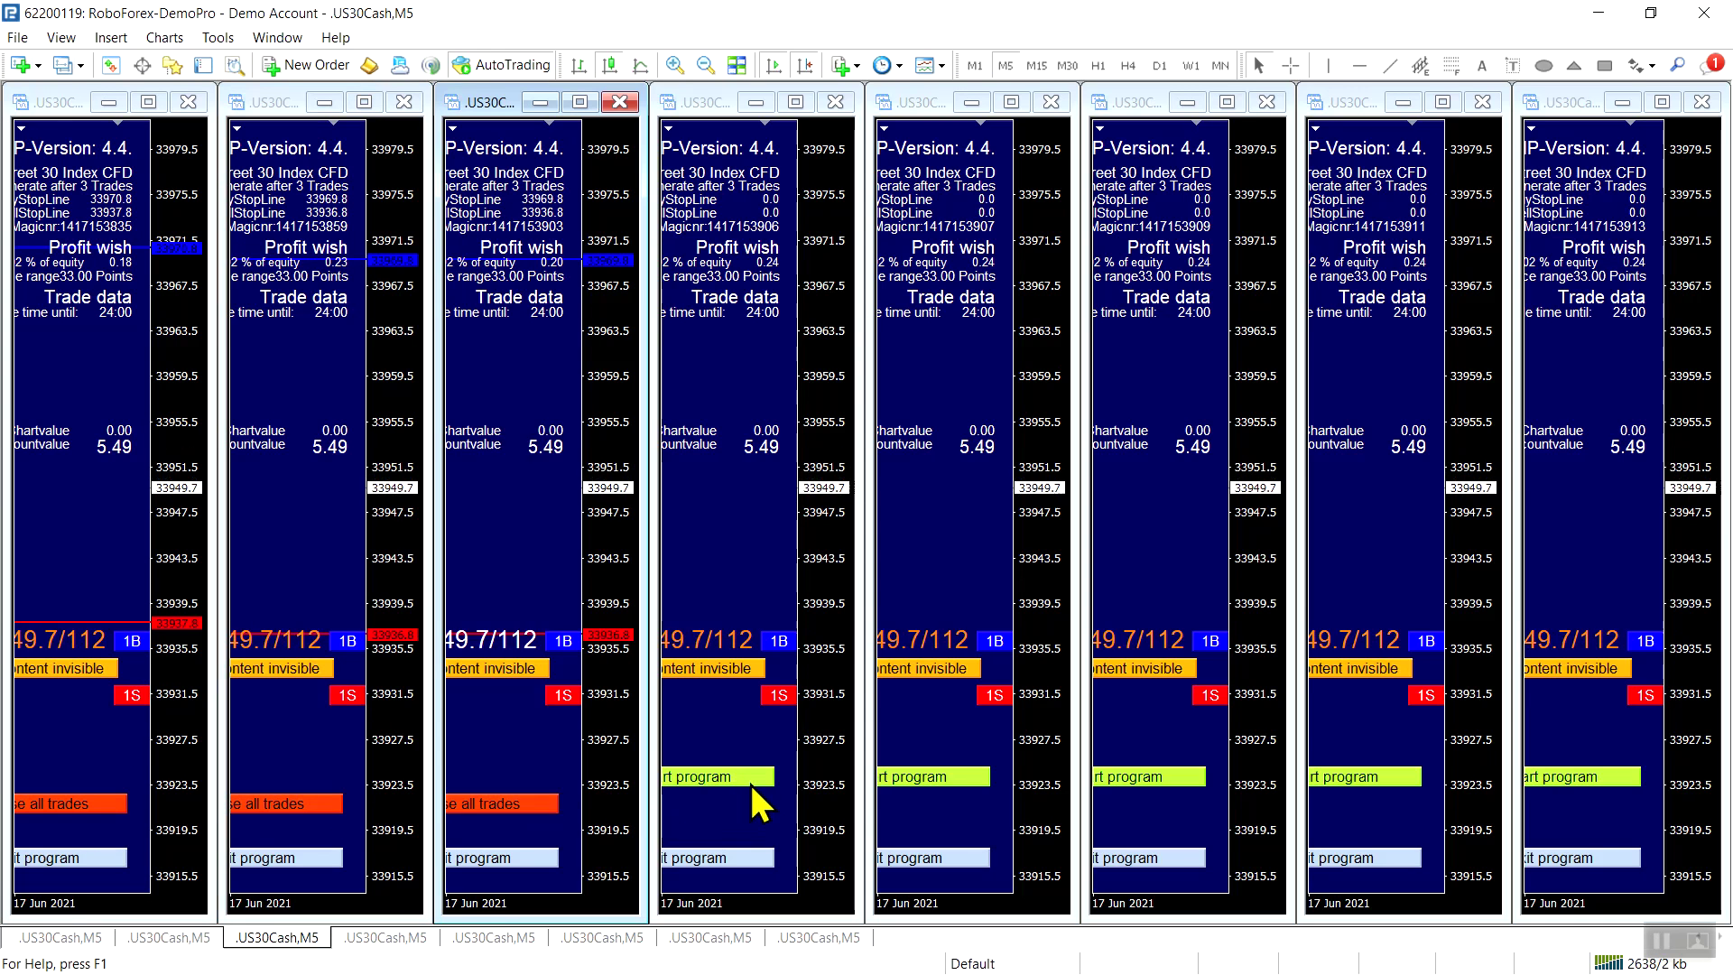
pyautogui.click(752, 781)
pyautogui.click(967, 781)
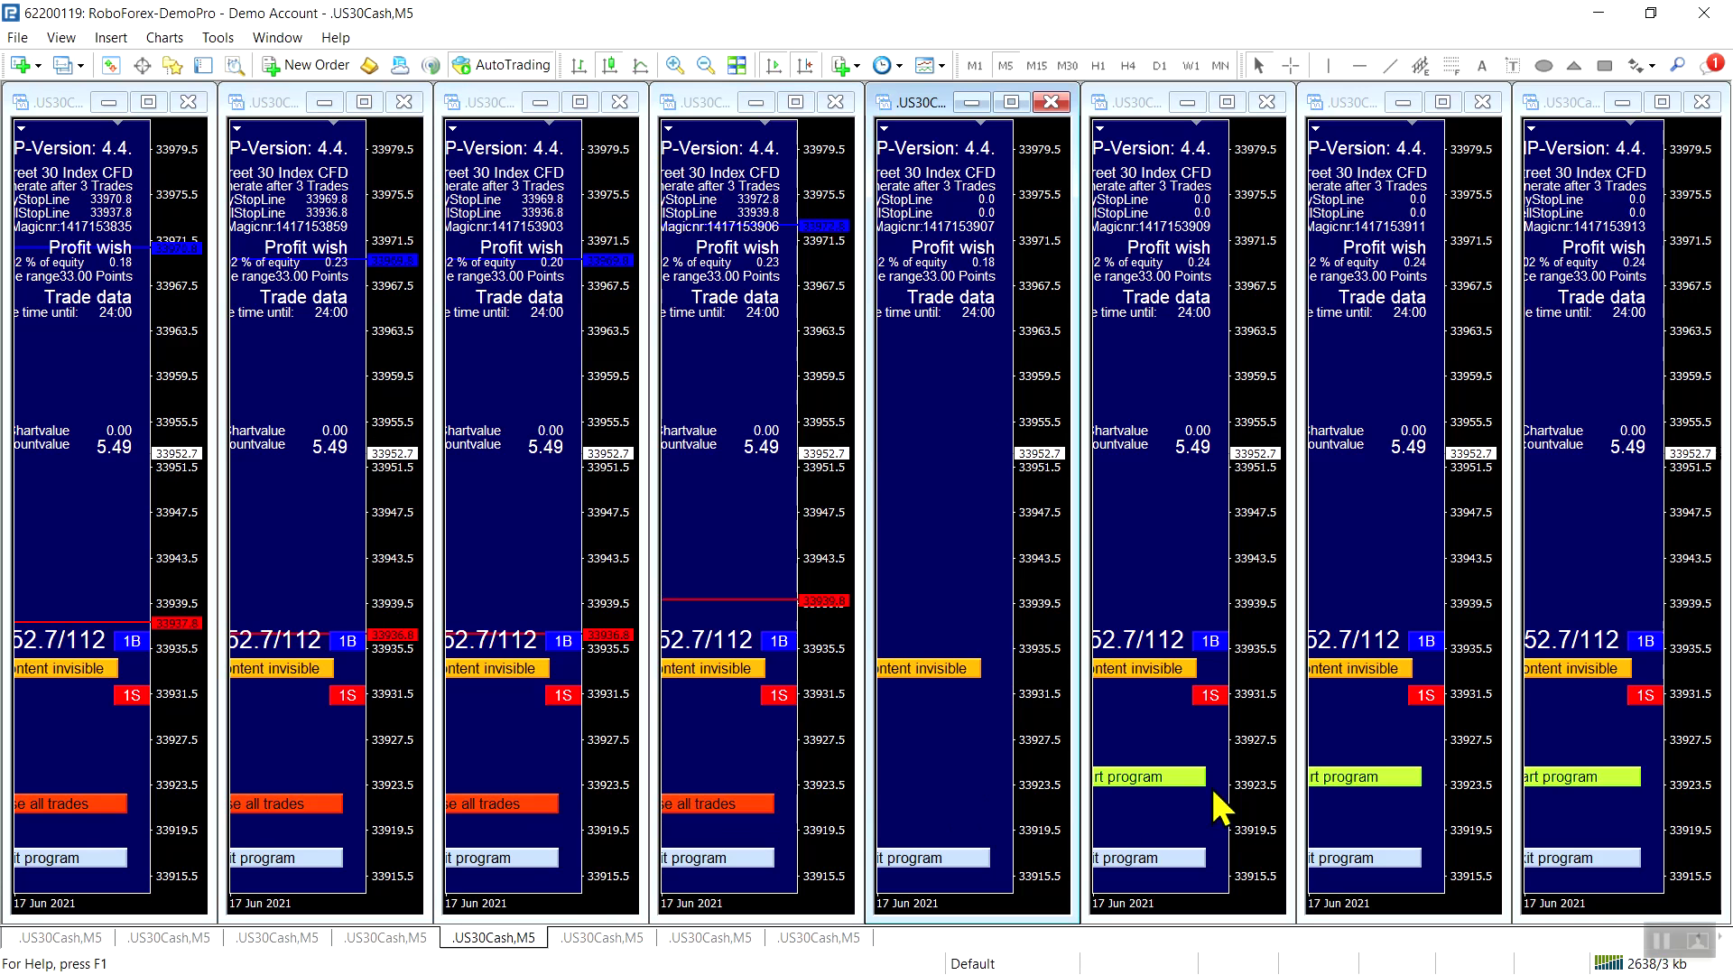
pyautogui.click(1186, 777)
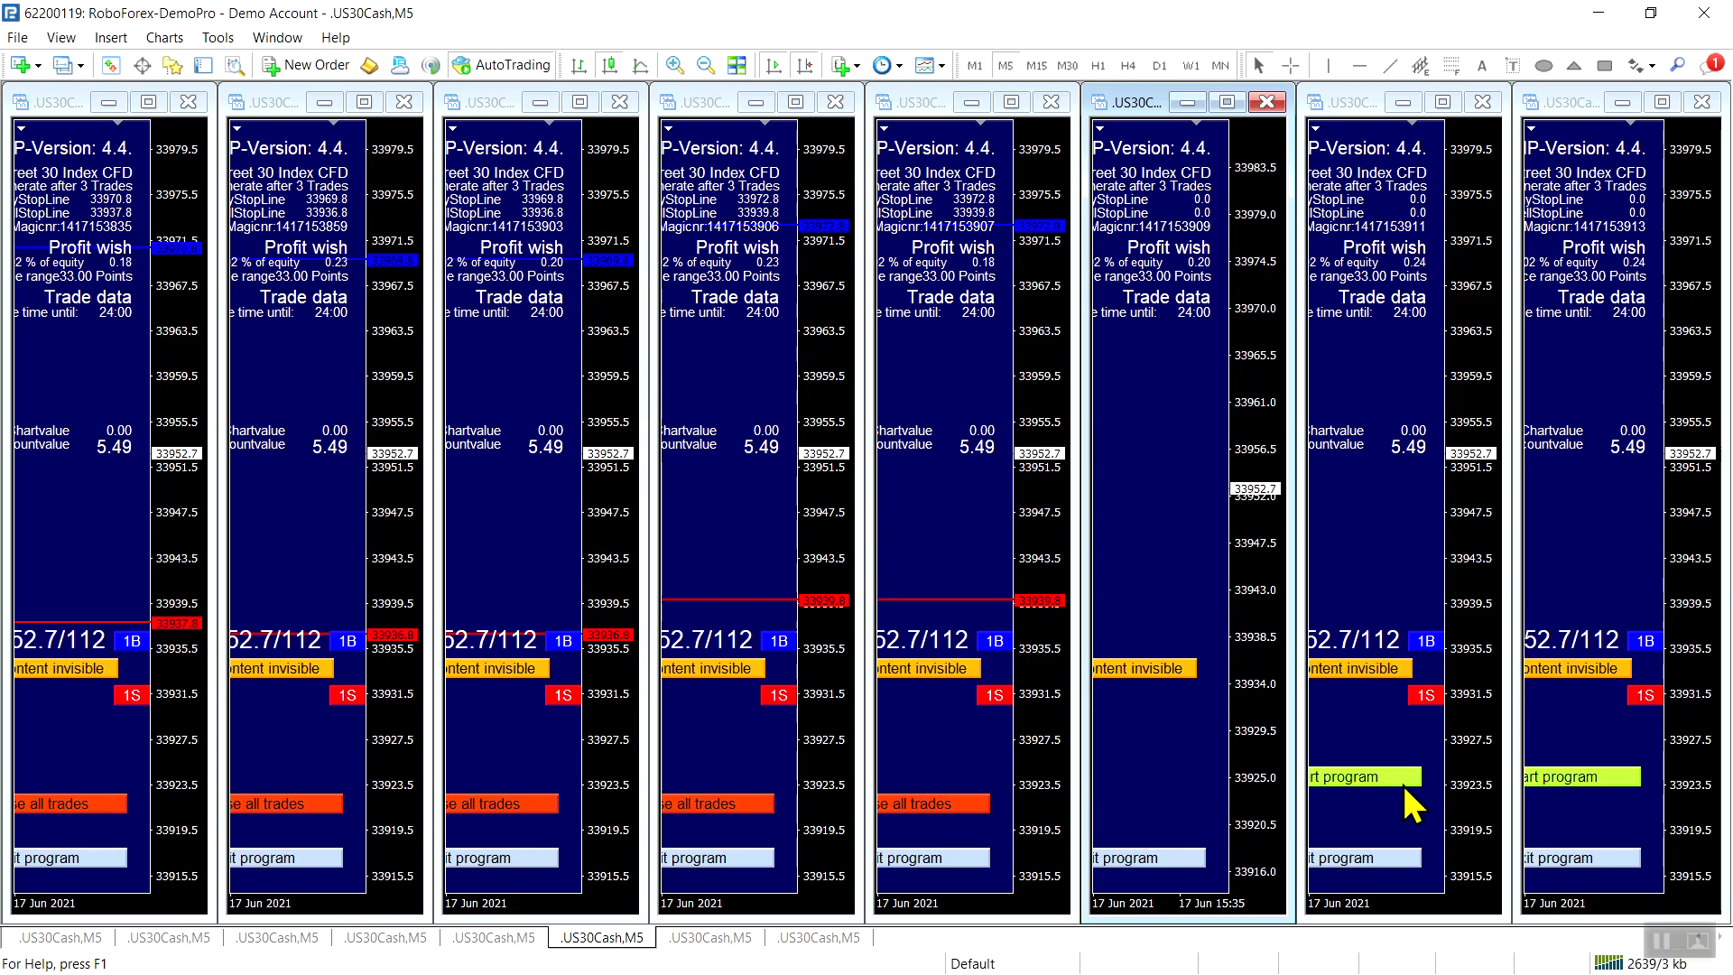
pyautogui.click(1402, 779)
pyautogui.click(1624, 787)
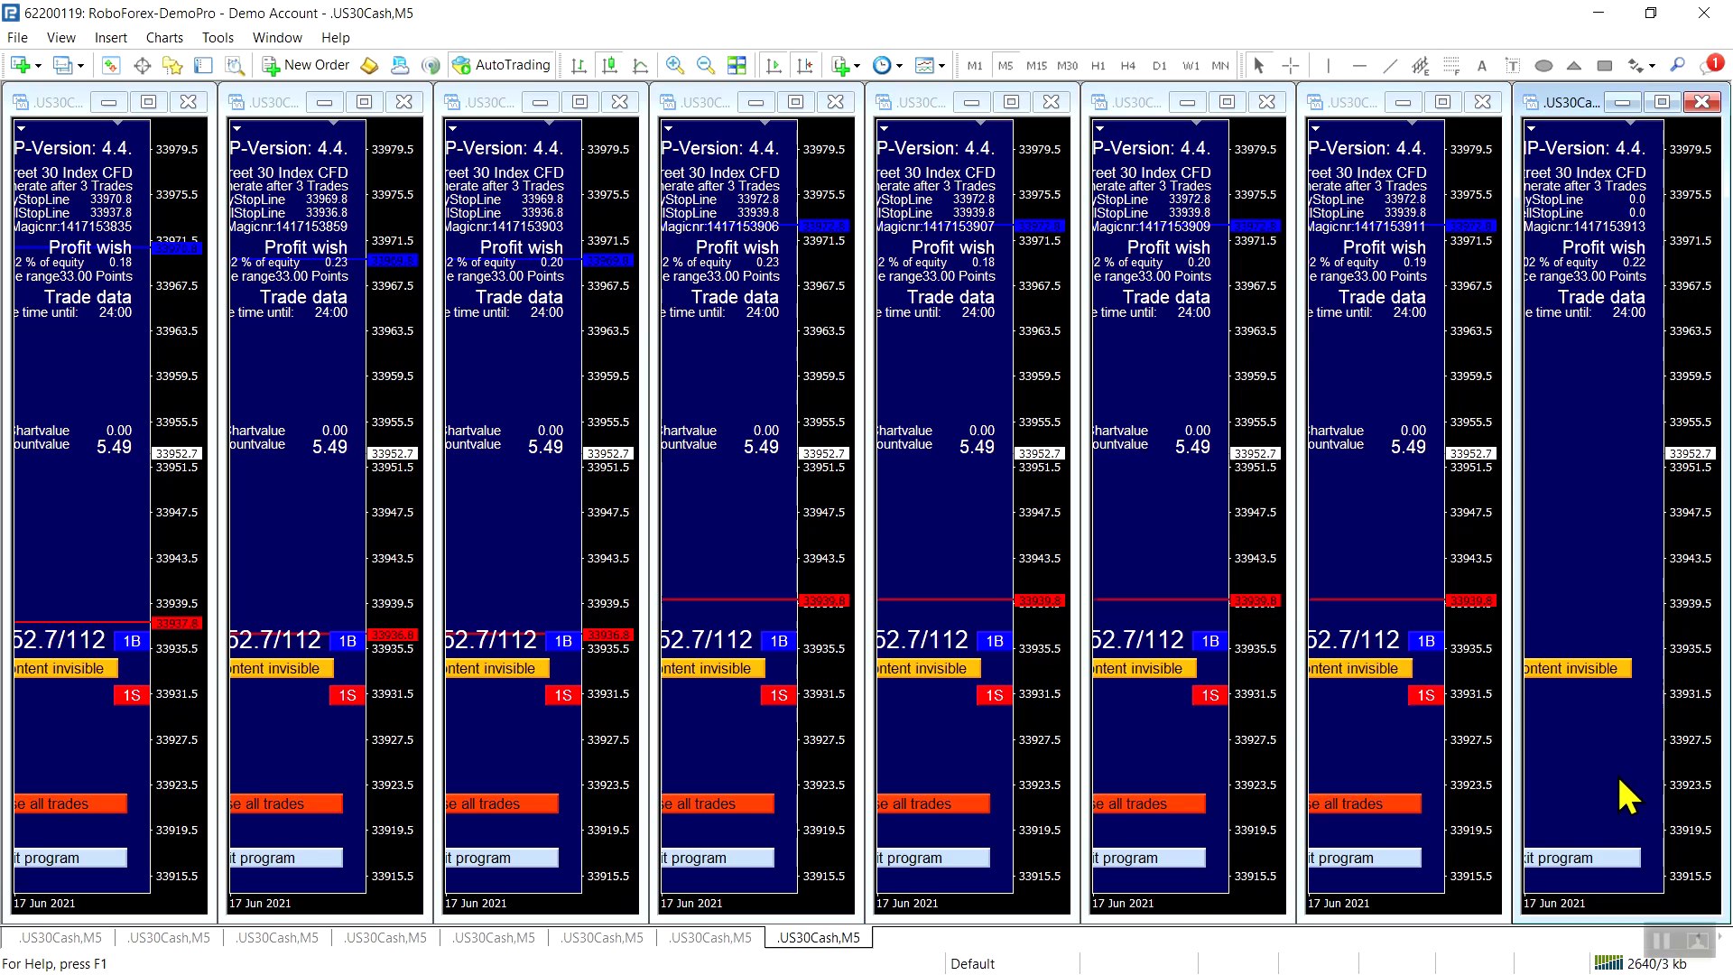
# - Compress the vertical price scale of all eight tiled .US30Cash charts, and maximize and restore the first chart to check it
pyautogui.moveTo(194, 185); pyautogui.dragTo(222, 437)
pyautogui.moveTo(396, 155); pyautogui.dragTo(422, 487)
pyautogui.moveTo(616, 162); pyautogui.dragTo(632, 361)
pyautogui.moveTo(815, 341); pyautogui.dragTo(848, 452)
pyautogui.moveTo(1017, 398); pyautogui.dragTo(1052, 433)
pyautogui.moveTo(1250, 284); pyautogui.dragTo(1274, 442)
pyautogui.moveTo(1489, 289); pyautogui.dragTo(1473, 460)
pyautogui.moveTo(1671, 374); pyautogui.dragTo(1675, 470)
pyautogui.click(145, 104)
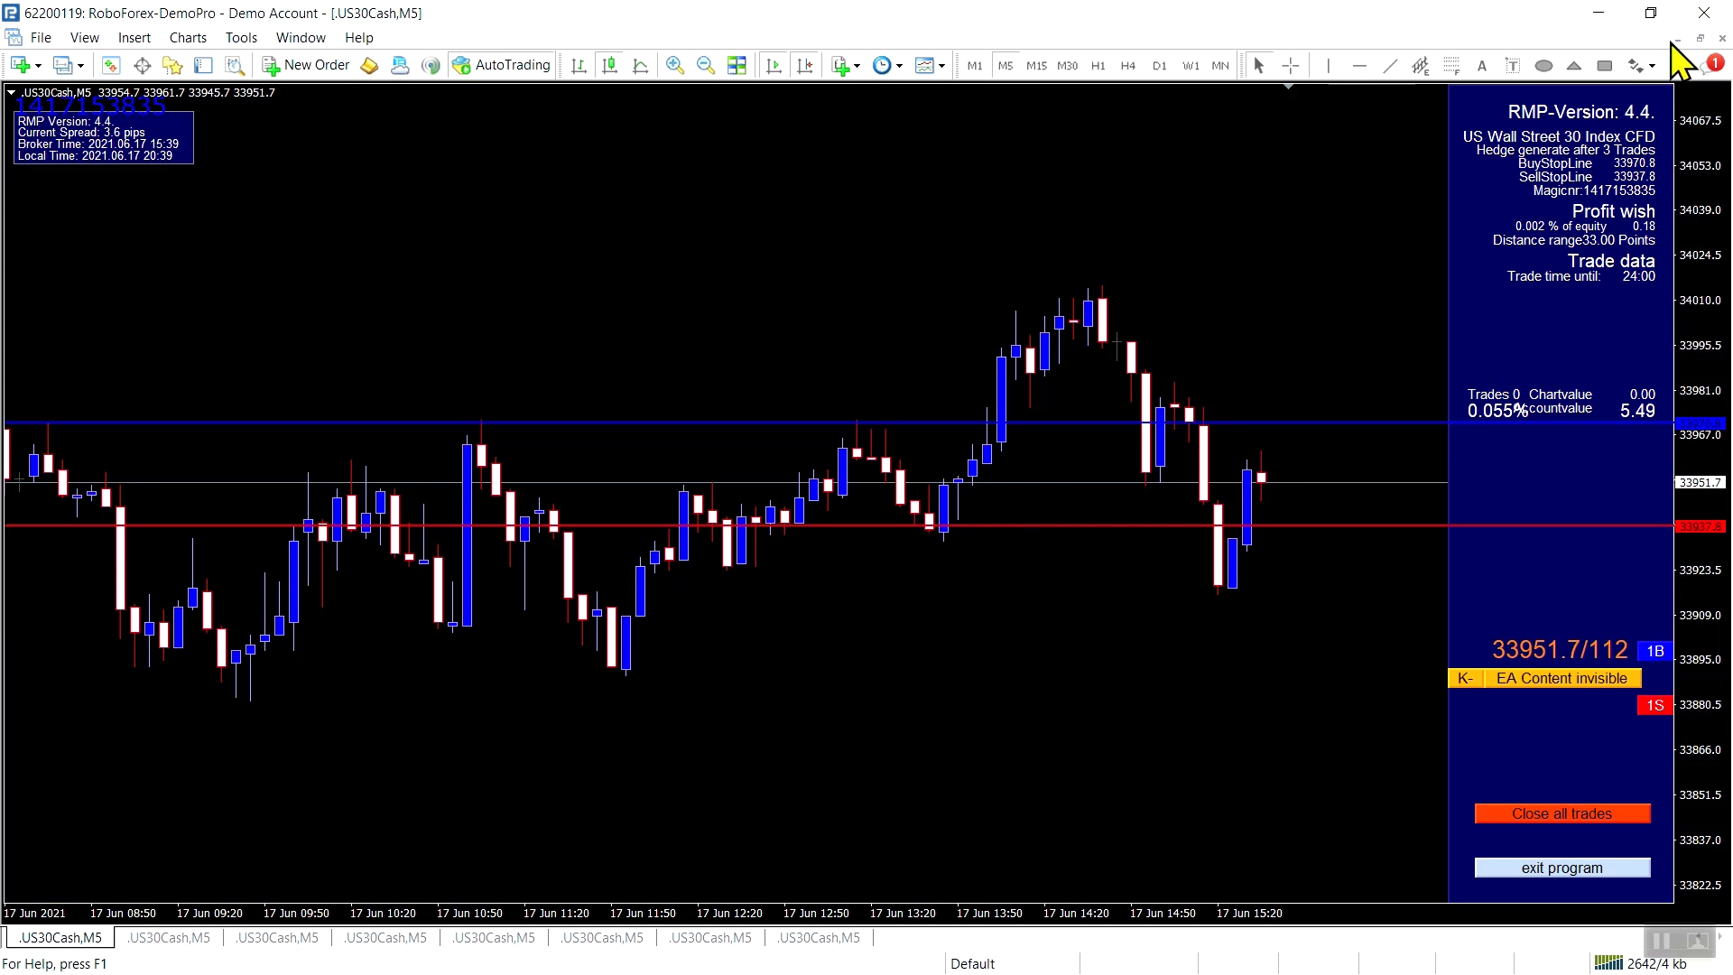
pyautogui.click(1700, 38)
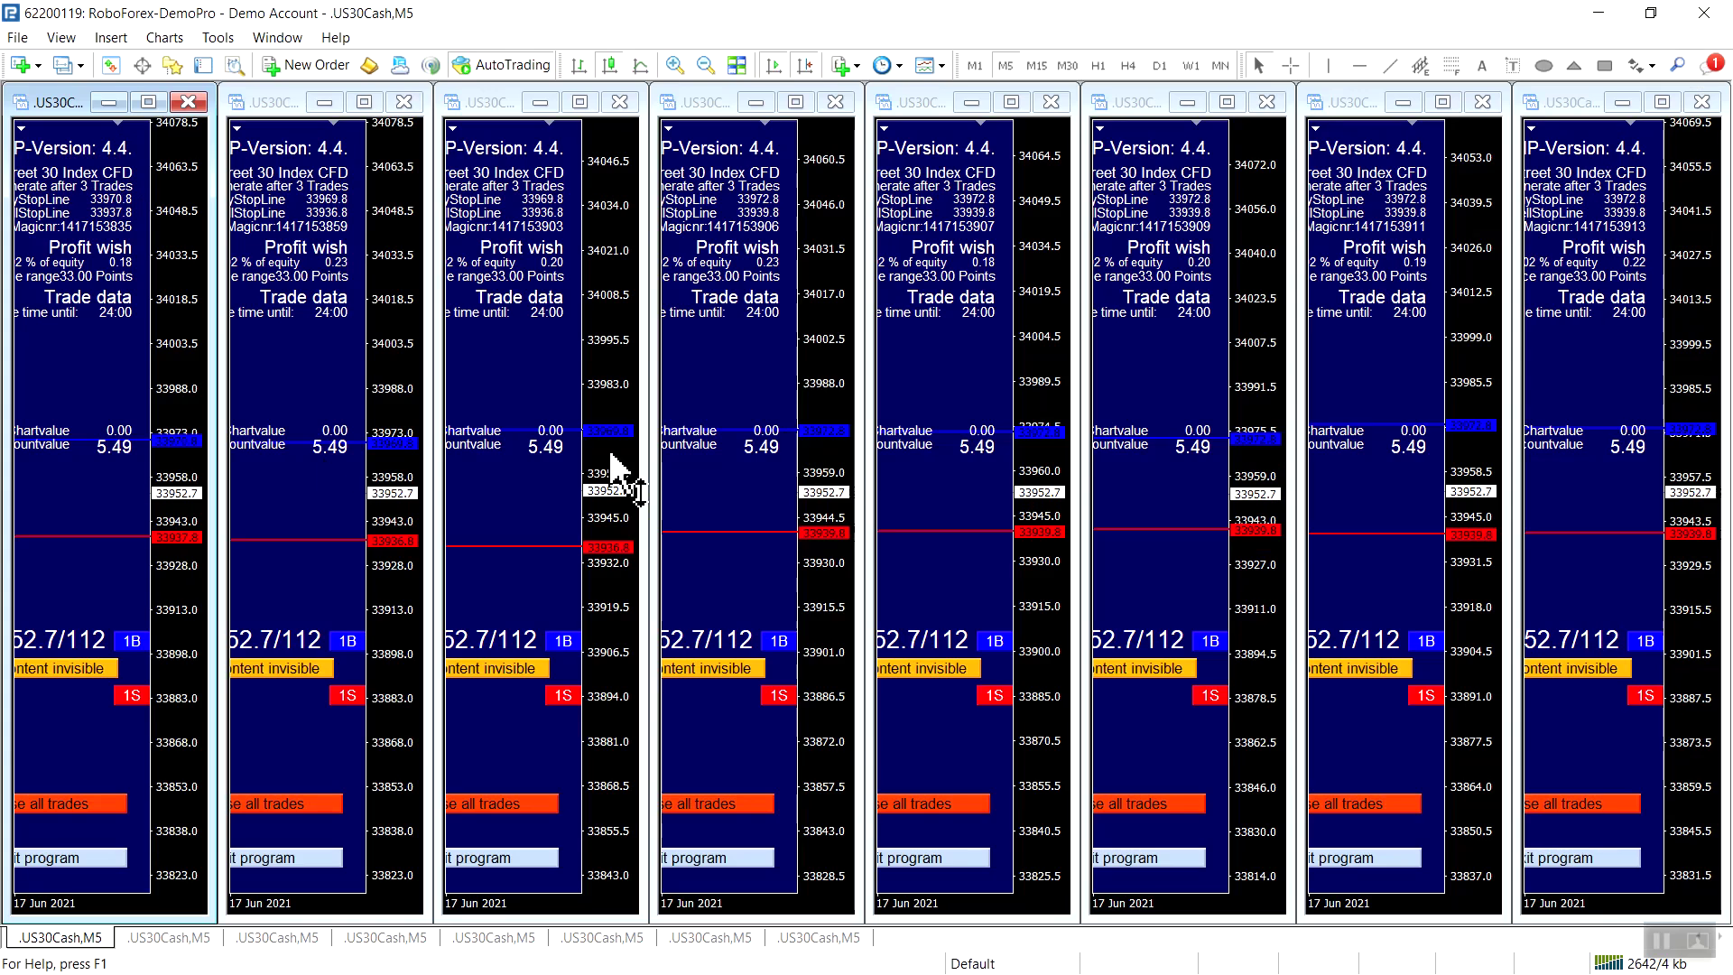